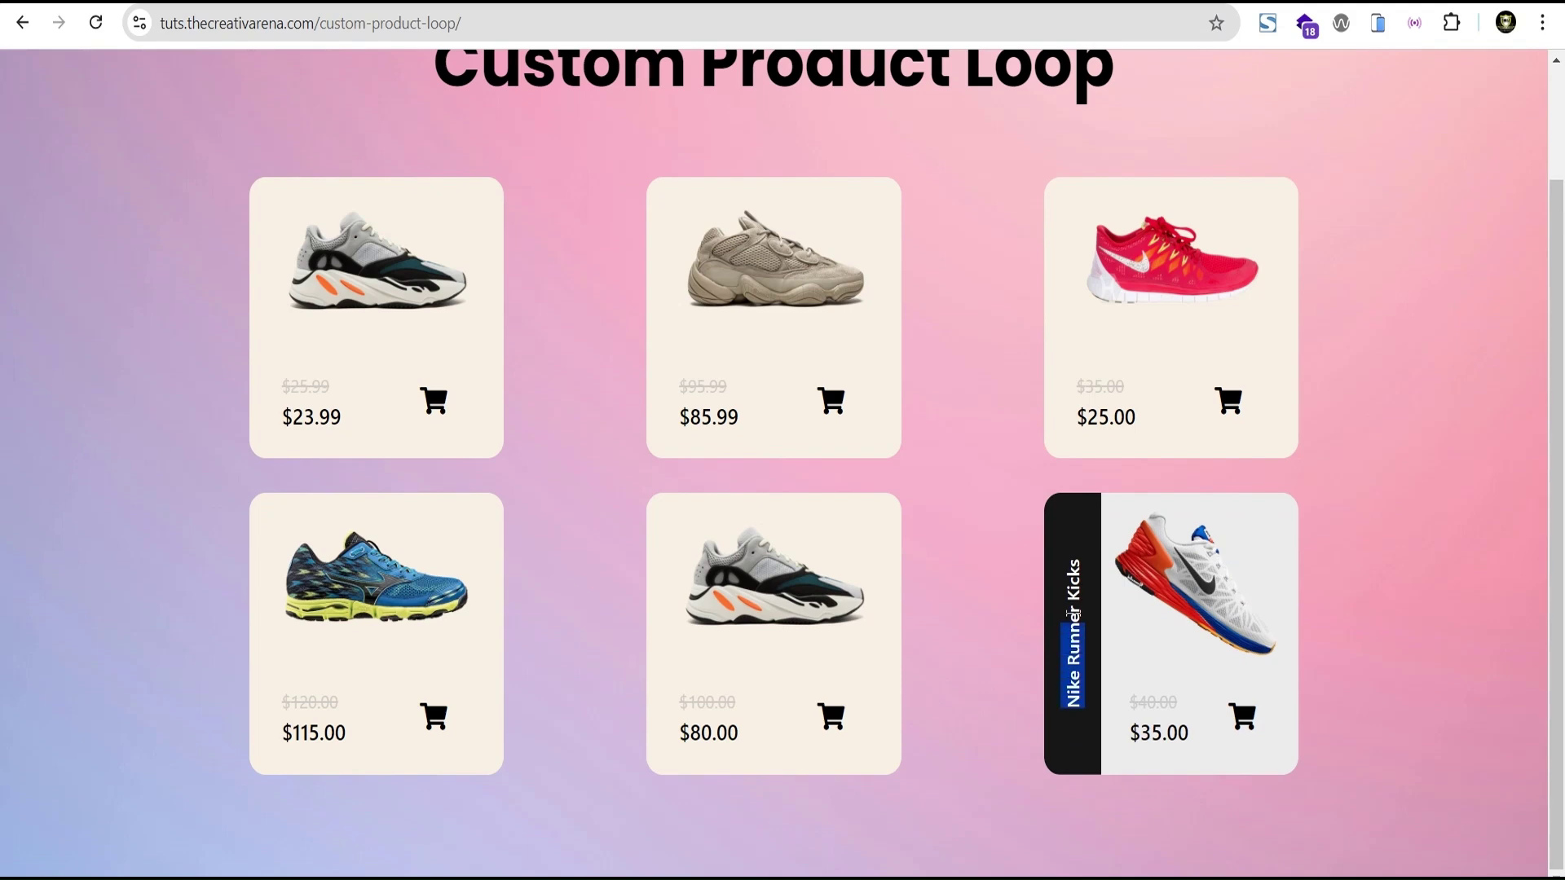
Preview the custom product loop page at iPad Air 4 size in the device simulator.
{"action": "scroll", "coordinate": [1315, 548], "scroll_direction": "up", "scroll_amount": 2}
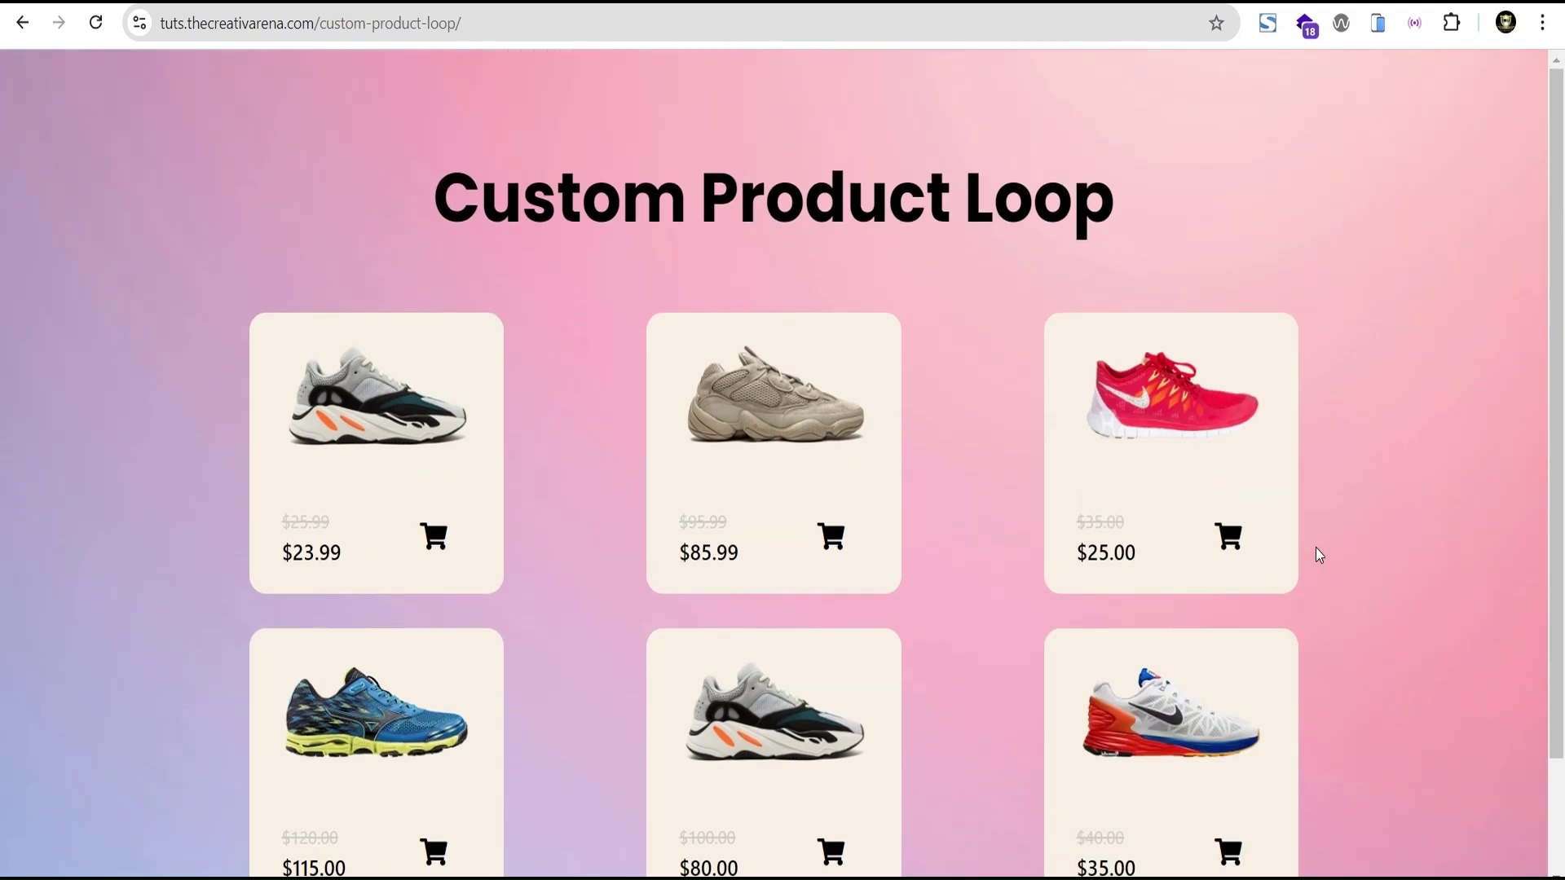
{"action": "left_click", "coordinate": [1377, 24]}
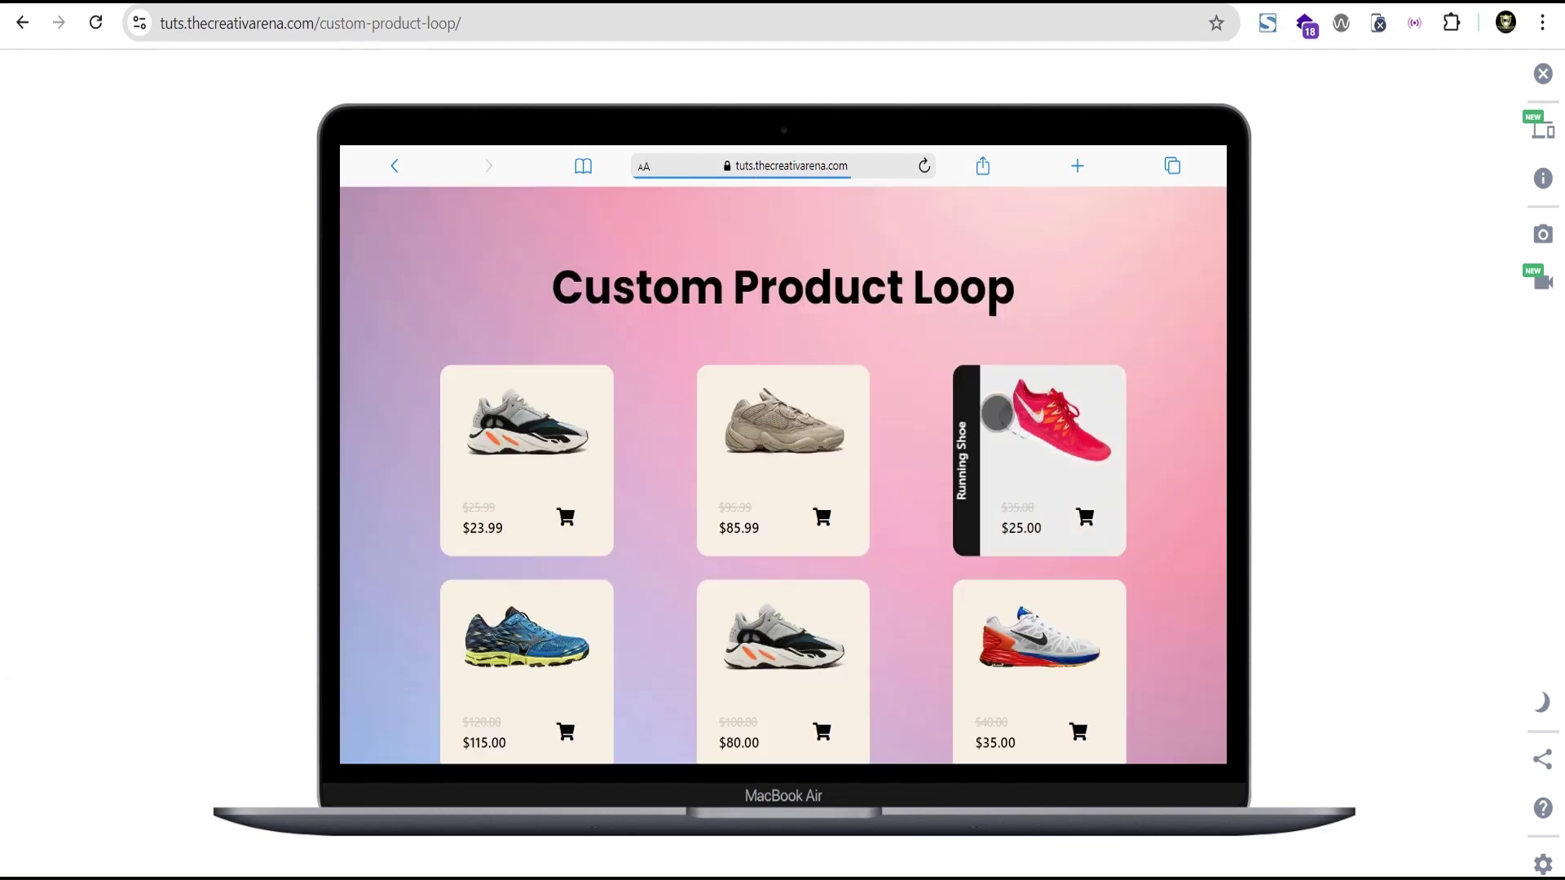
{"action": "scroll", "coordinate": [1003, 419], "scroll_direction": "down", "scroll_amount": 1}
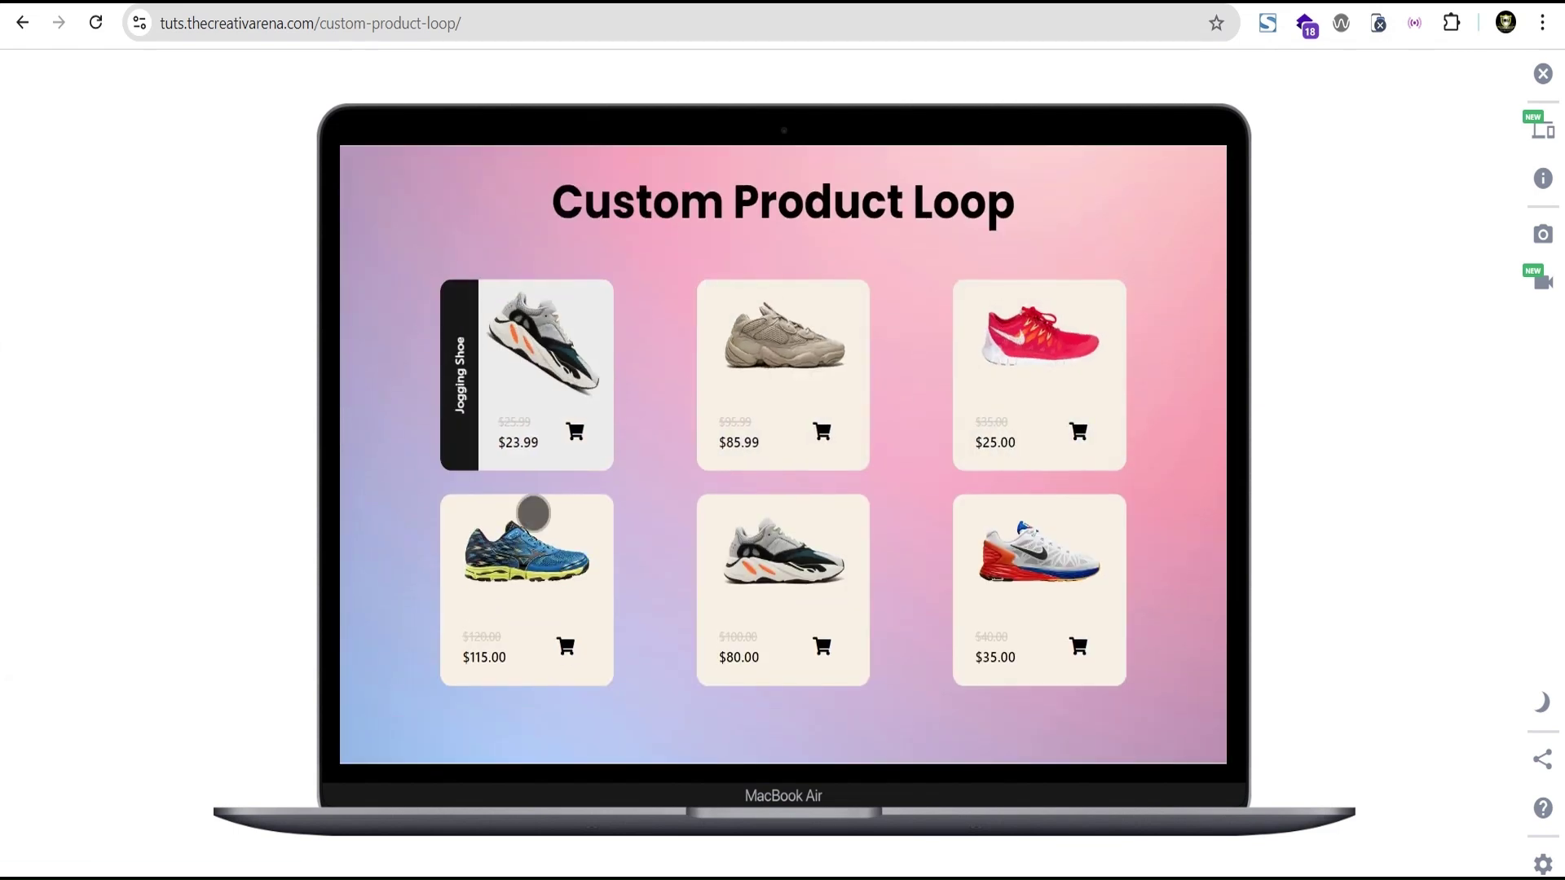
{"action": "left_click", "coordinate": [1543, 130]}
{"action": "scroll", "coordinate": [1282, 277], "scroll_direction": "down", "scroll_amount": 4}
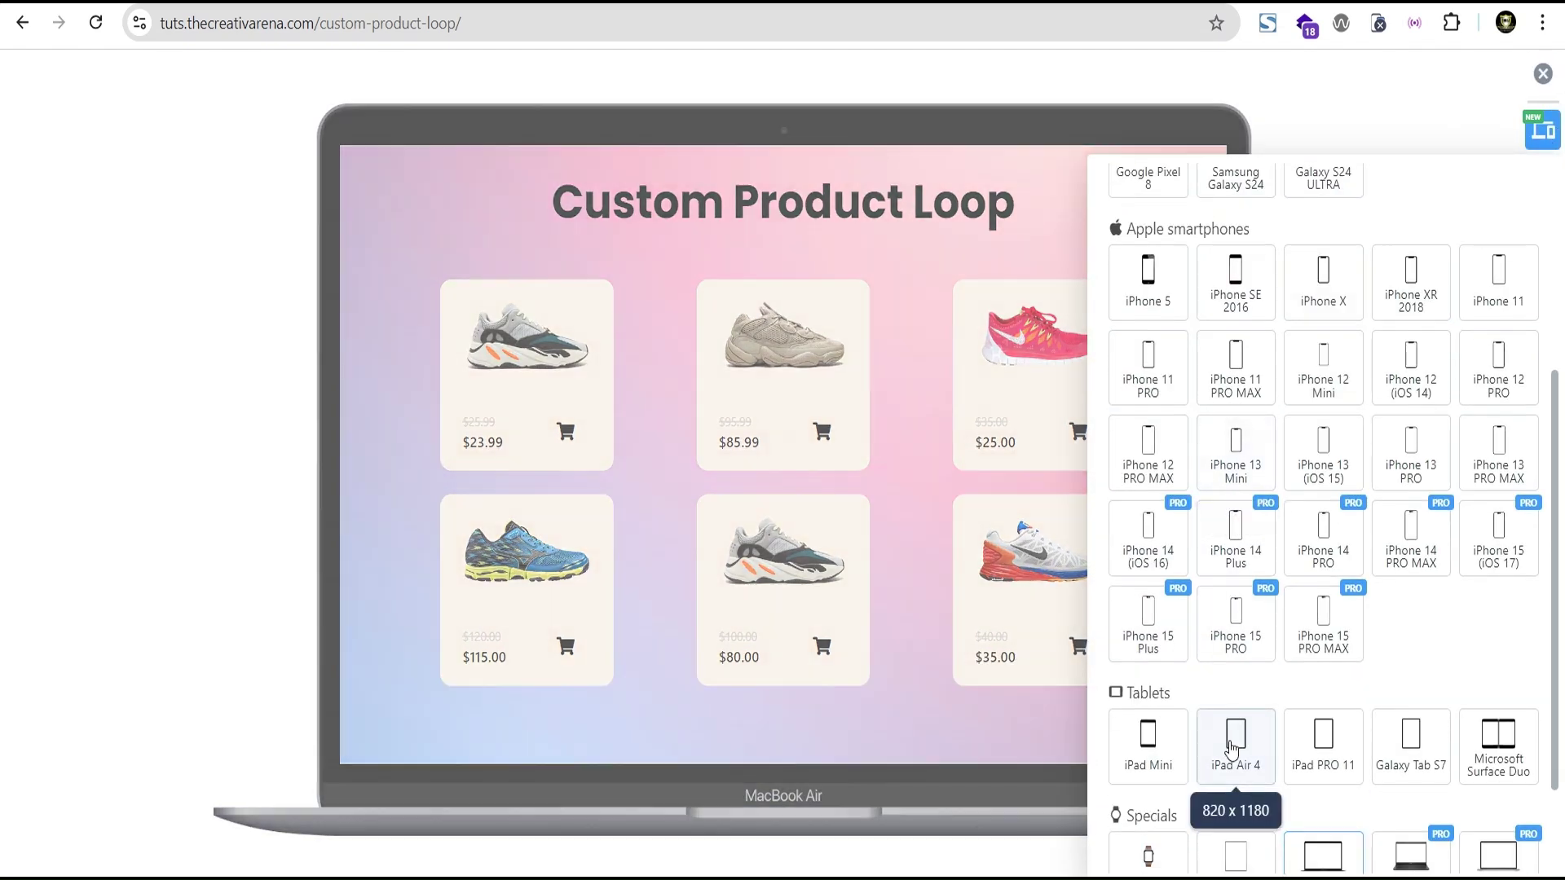
{"action": "left_click", "coordinate": [1232, 748]}
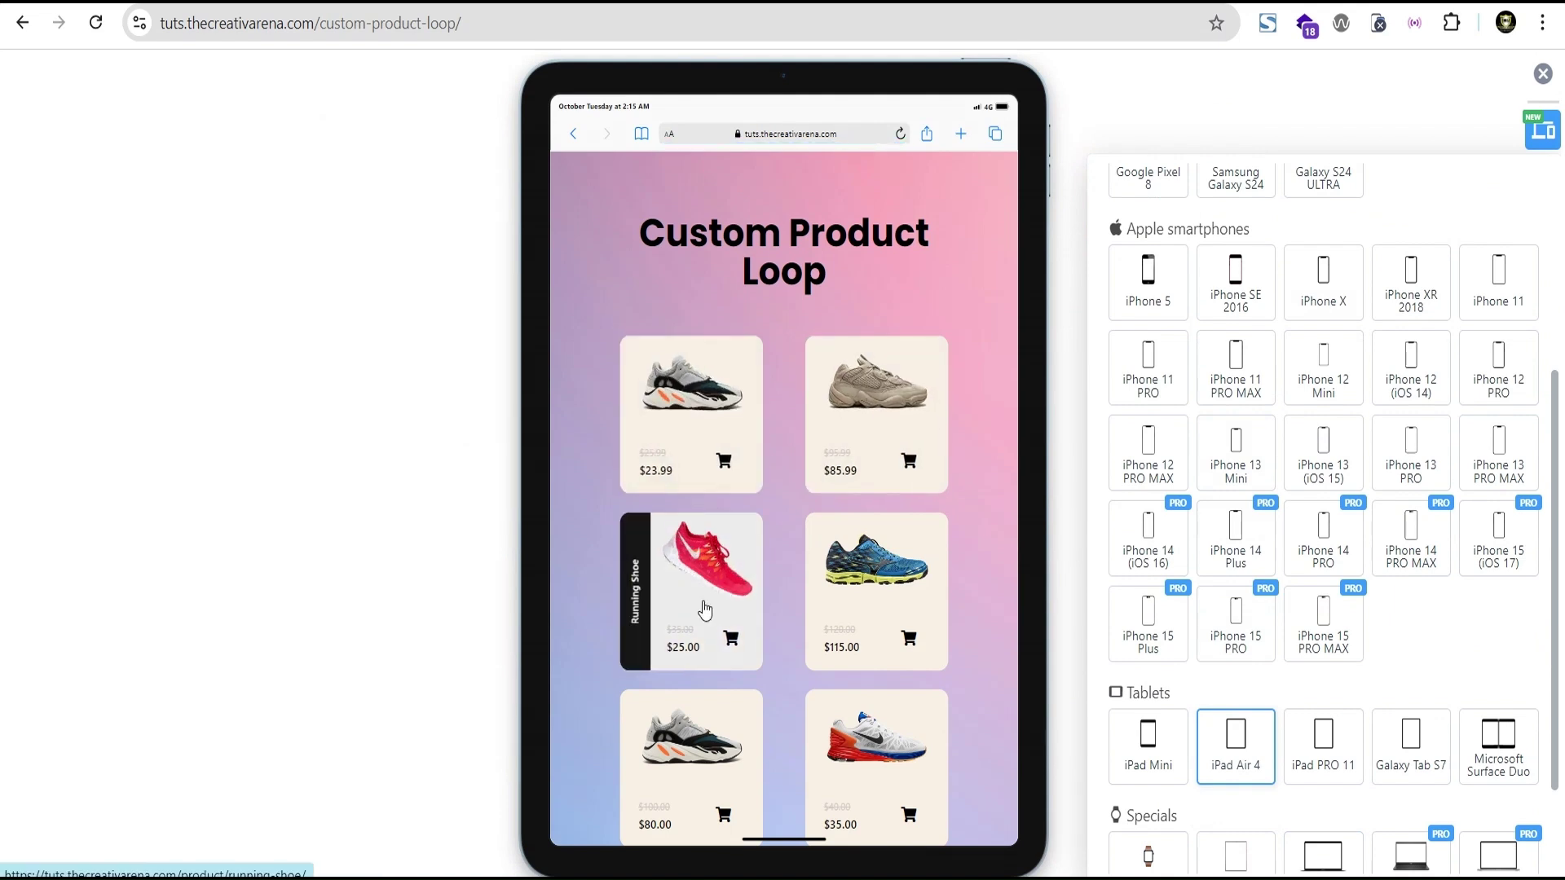
Switch the preview to iPhone 11 PRO MAX and scroll through the product cards.
{"action": "scroll", "coordinate": [870, 618], "scroll_direction": "down", "scroll_amount": 1}
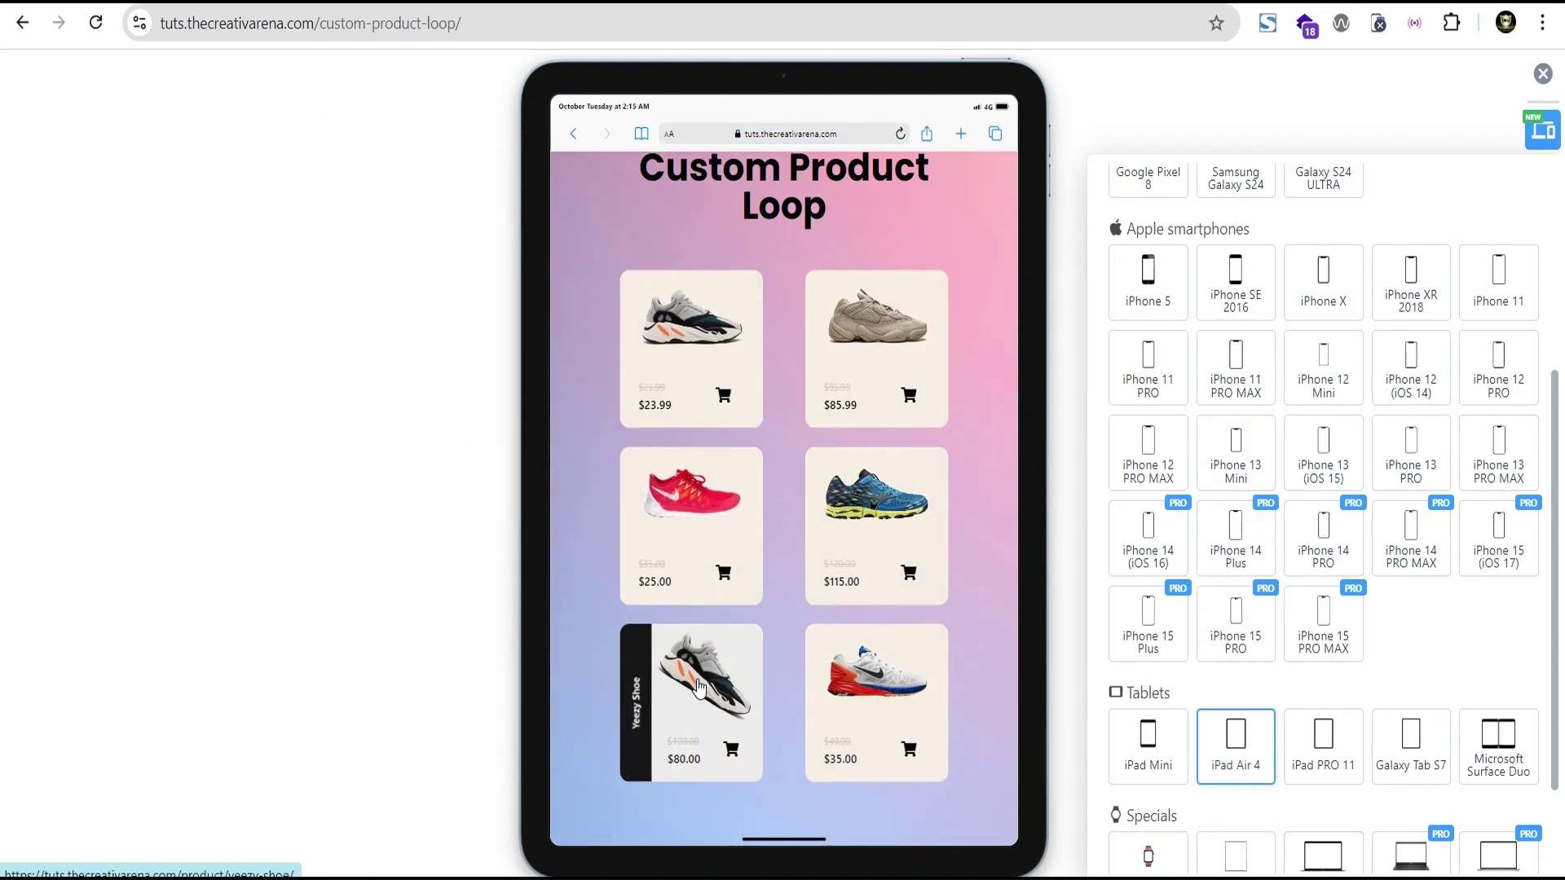
{"action": "left_click", "coordinate": [1236, 380]}
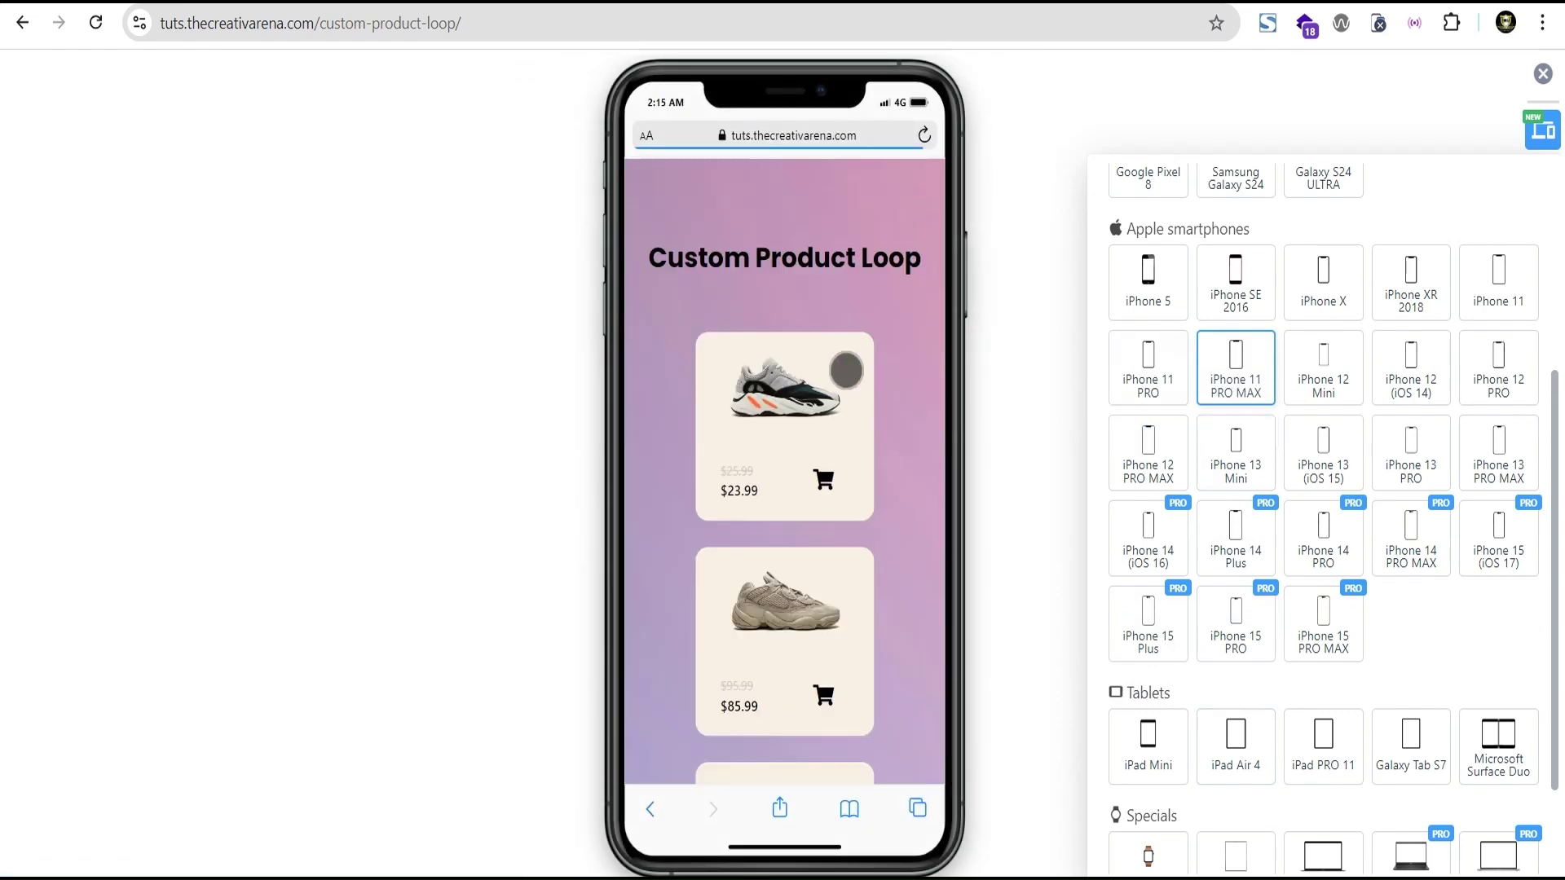
{"action": "scroll", "coordinate": [809, 482], "scroll_direction": "down", "scroll_amount": 6}
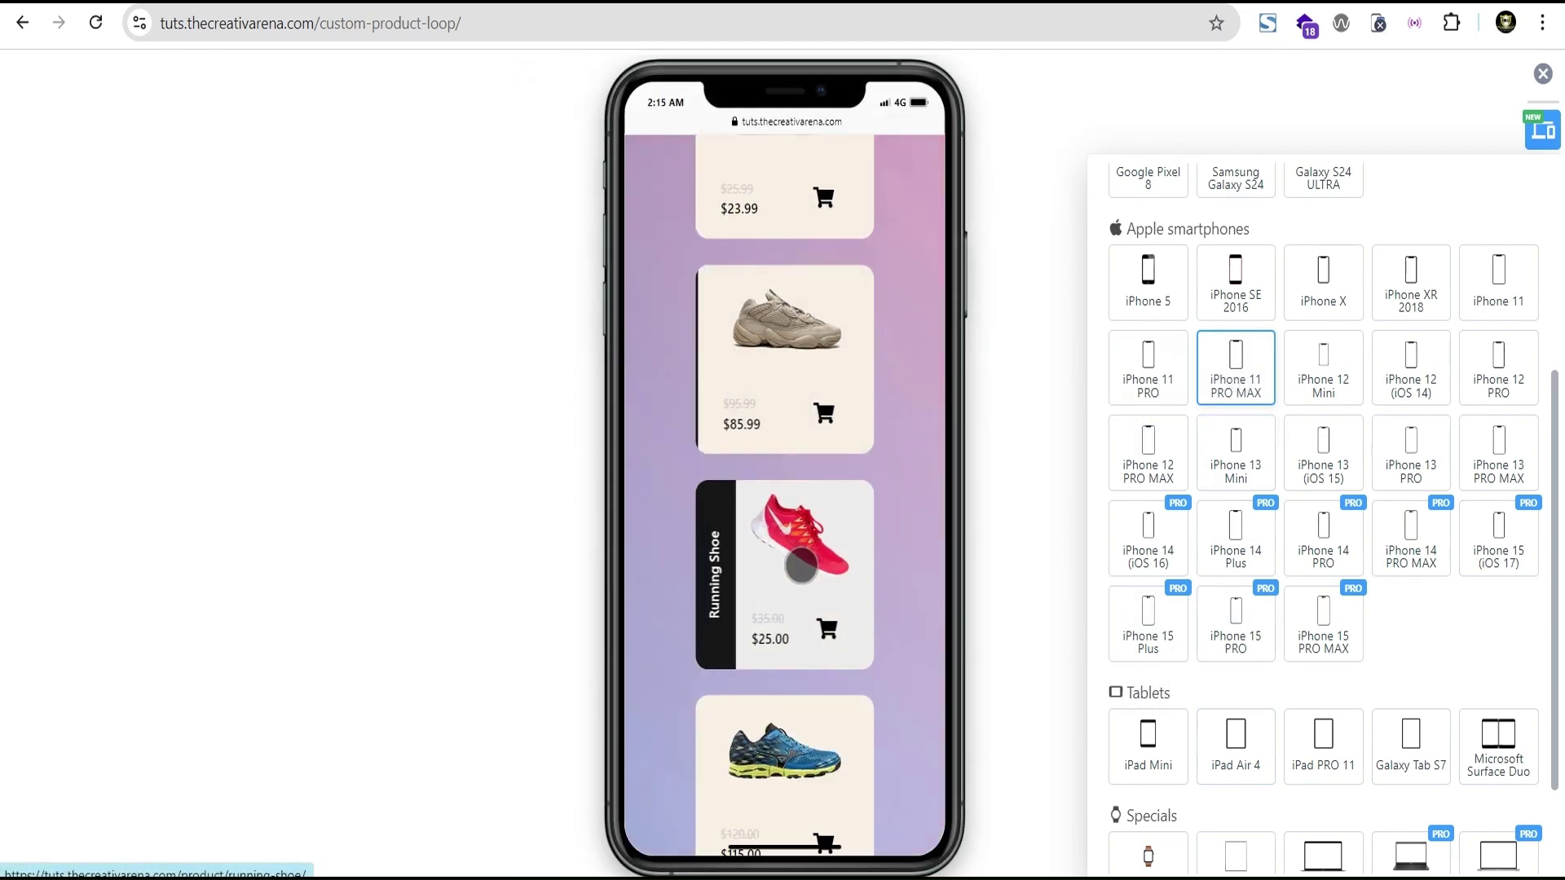
{"action": "scroll", "coordinate": [817, 559], "scroll_direction": "up", "scroll_amount": 4}
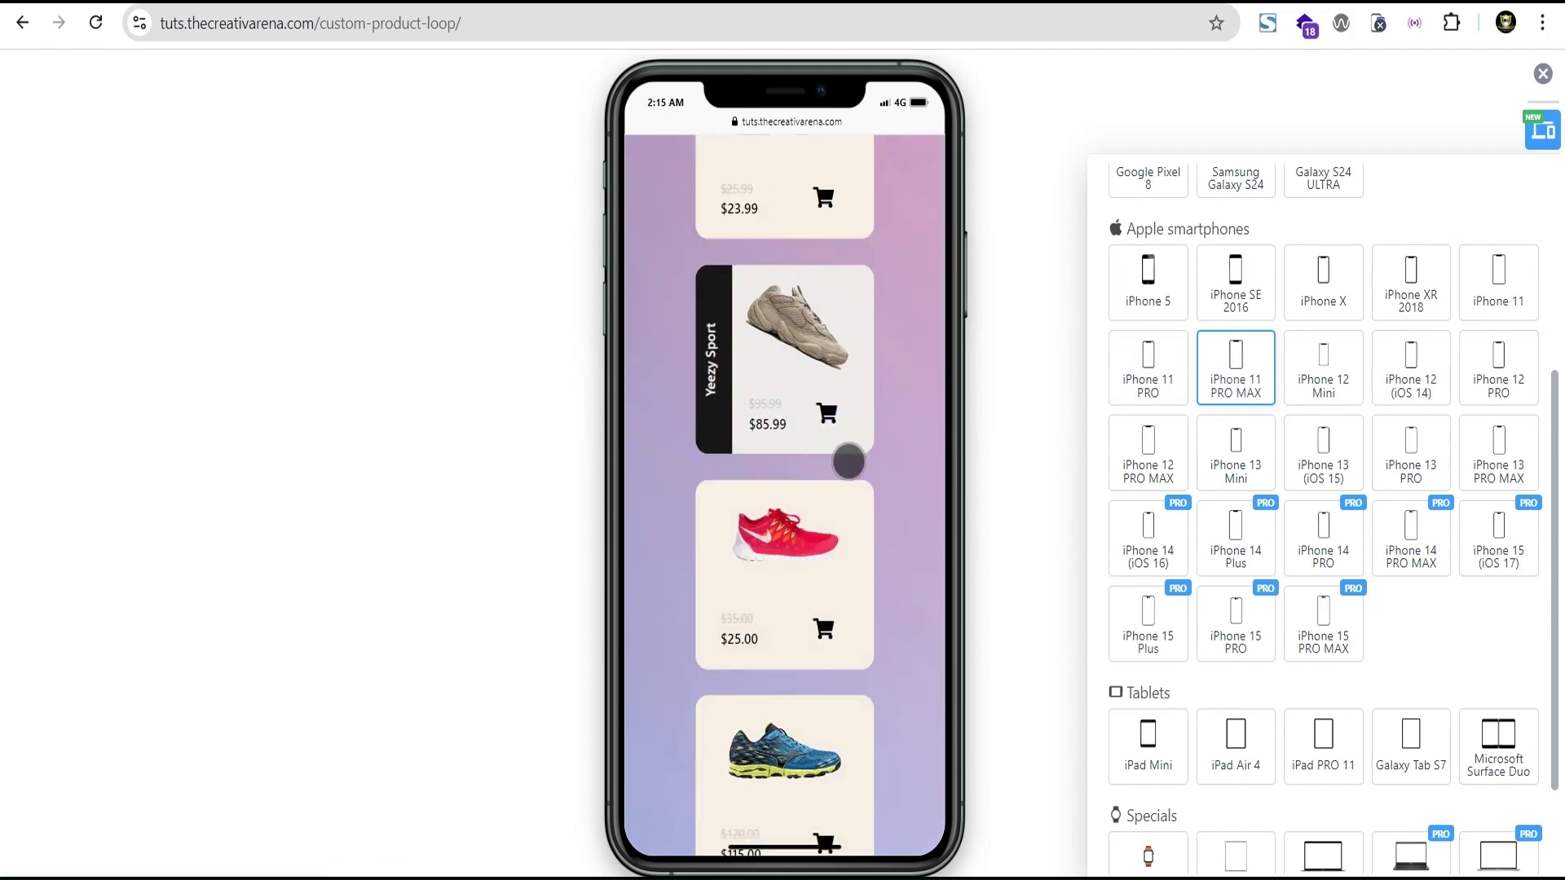
{"action": "scroll", "coordinate": [803, 555], "scroll_direction": "down", "scroll_amount": 1}
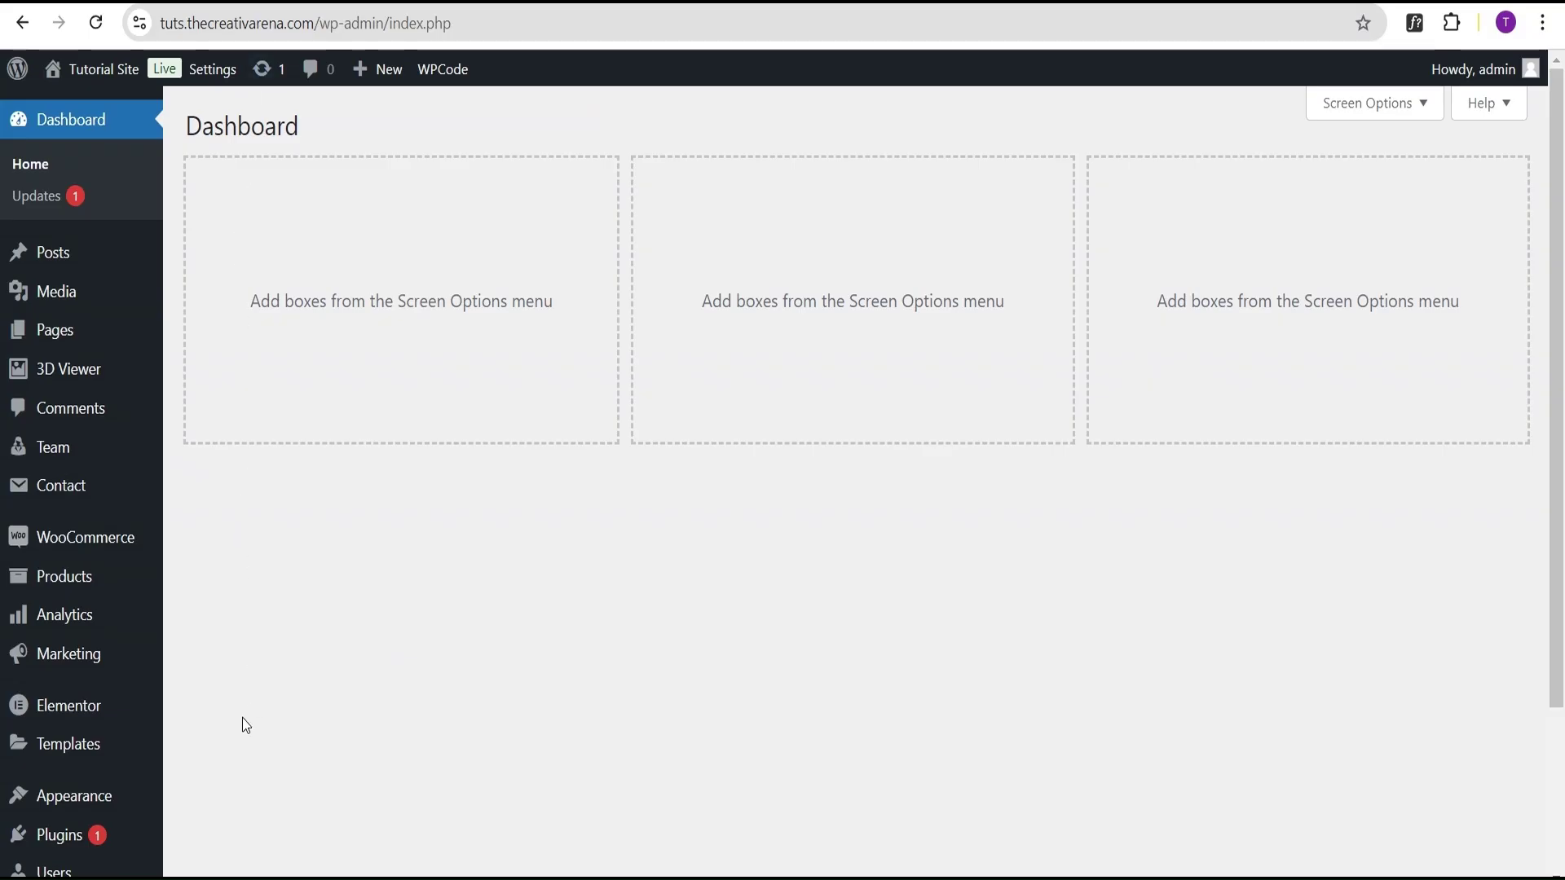
Open Theme Builder in a new tab and create a new Loop Item template, dismissing the library.
{"action": "mouse_move", "coordinate": [17, 755]}
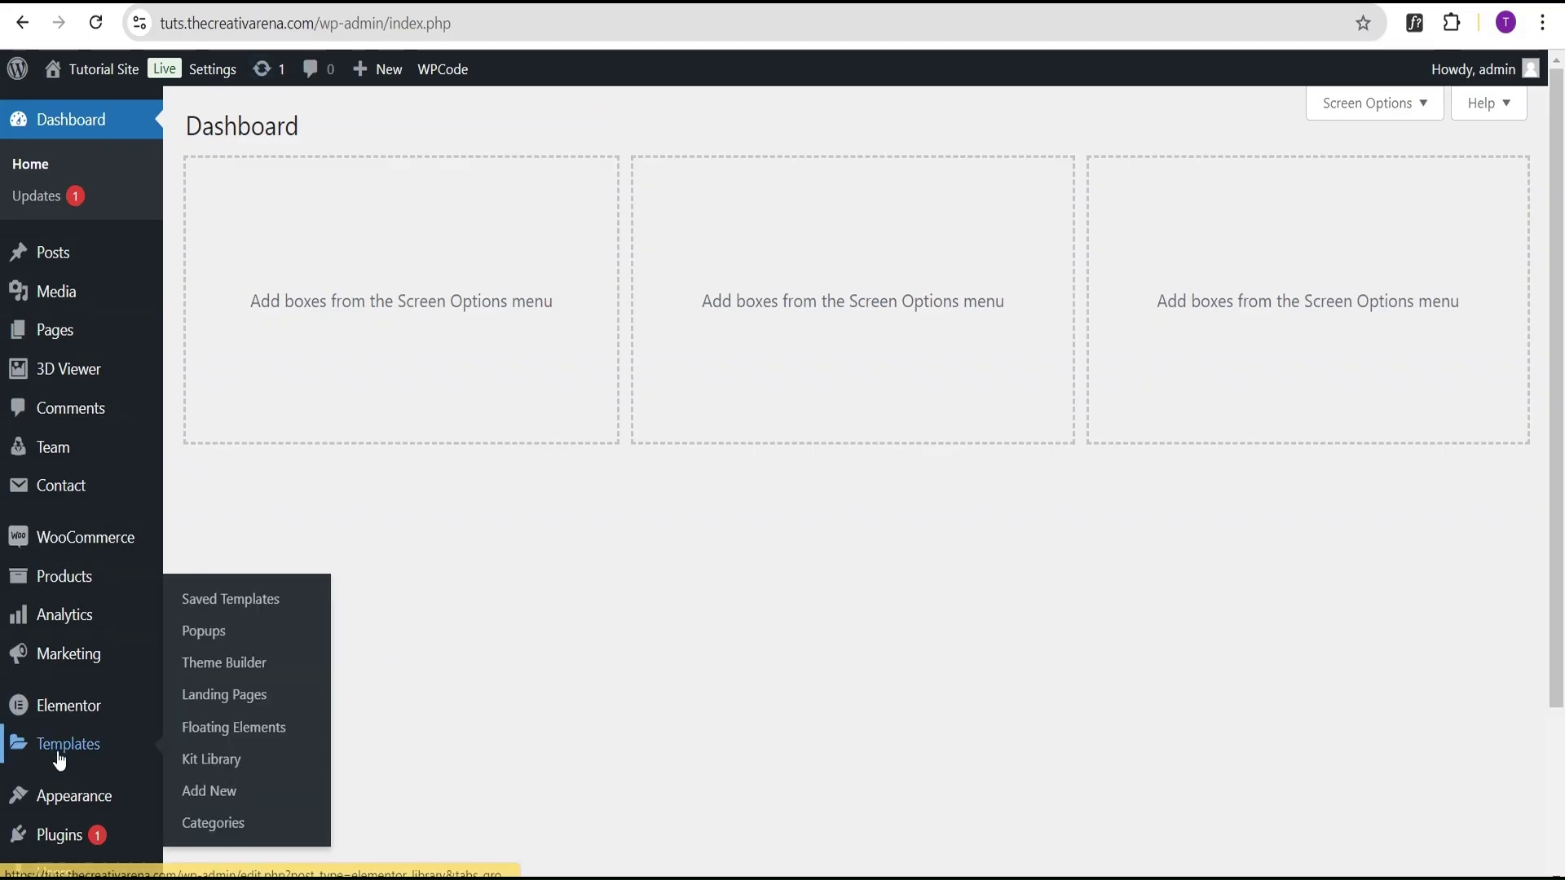
{"action": "right_click", "coordinate": [228, 674]}
{"action": "left_click", "coordinate": [327, 251]}
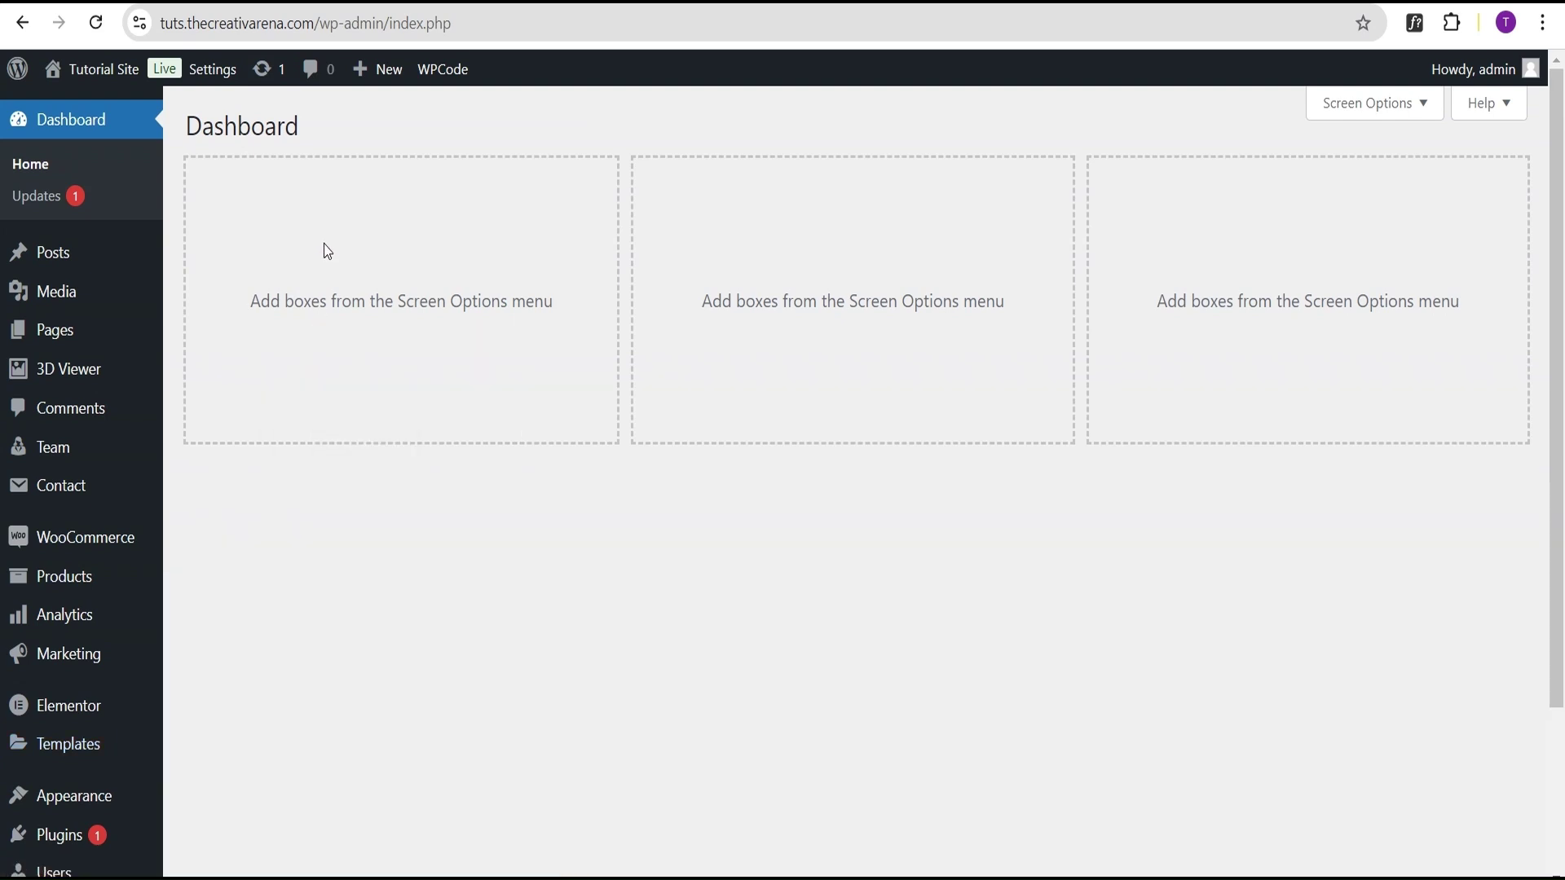
{"action": "left_click", "coordinate": [383, 6]}
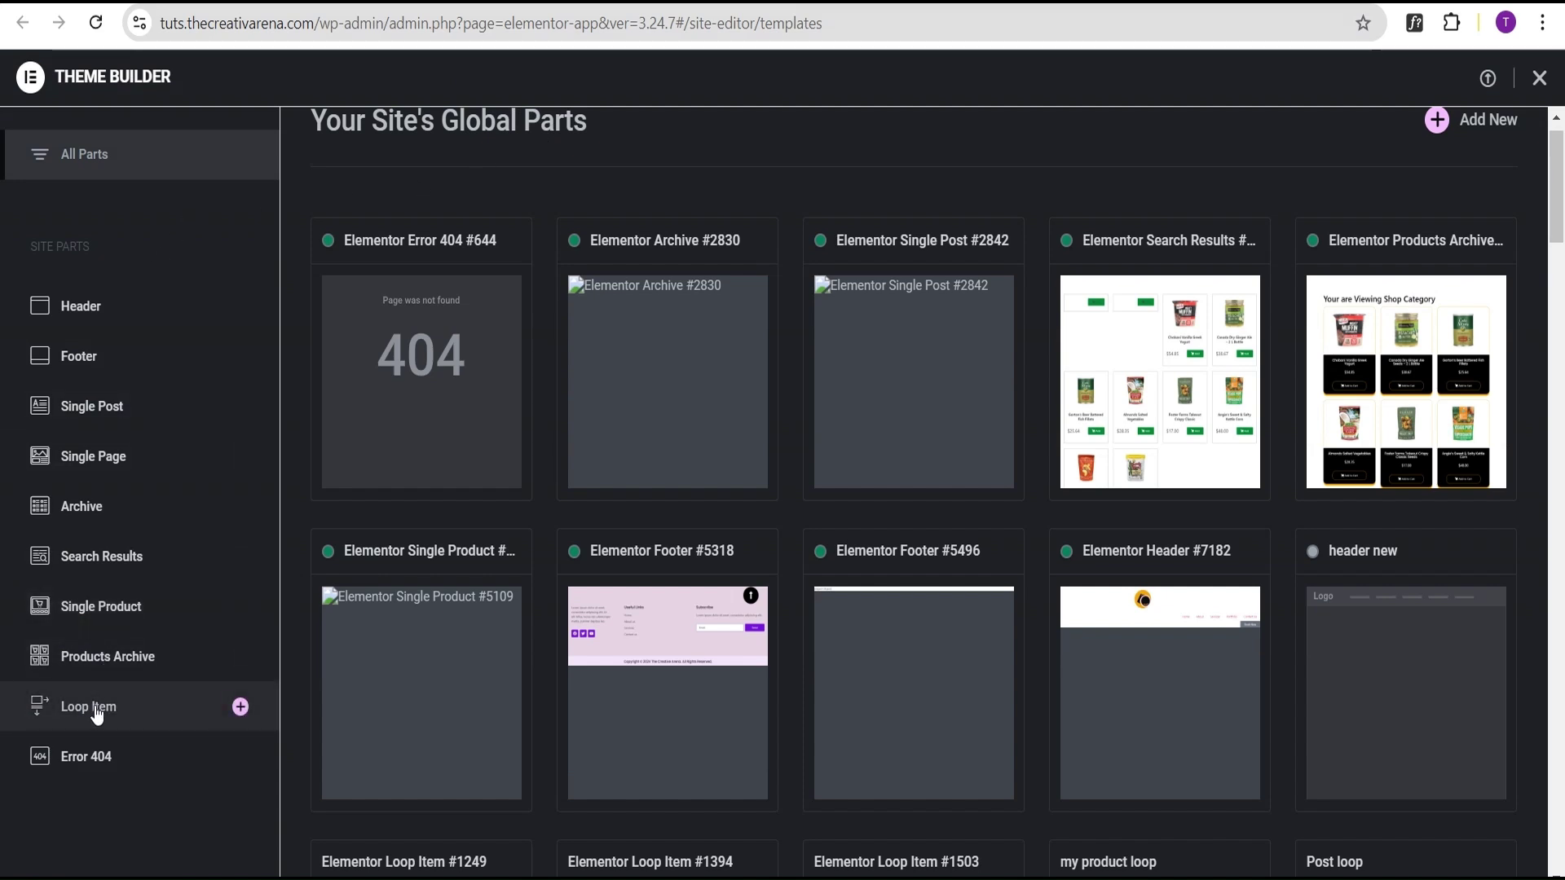
{"action": "left_click", "coordinate": [240, 708]}
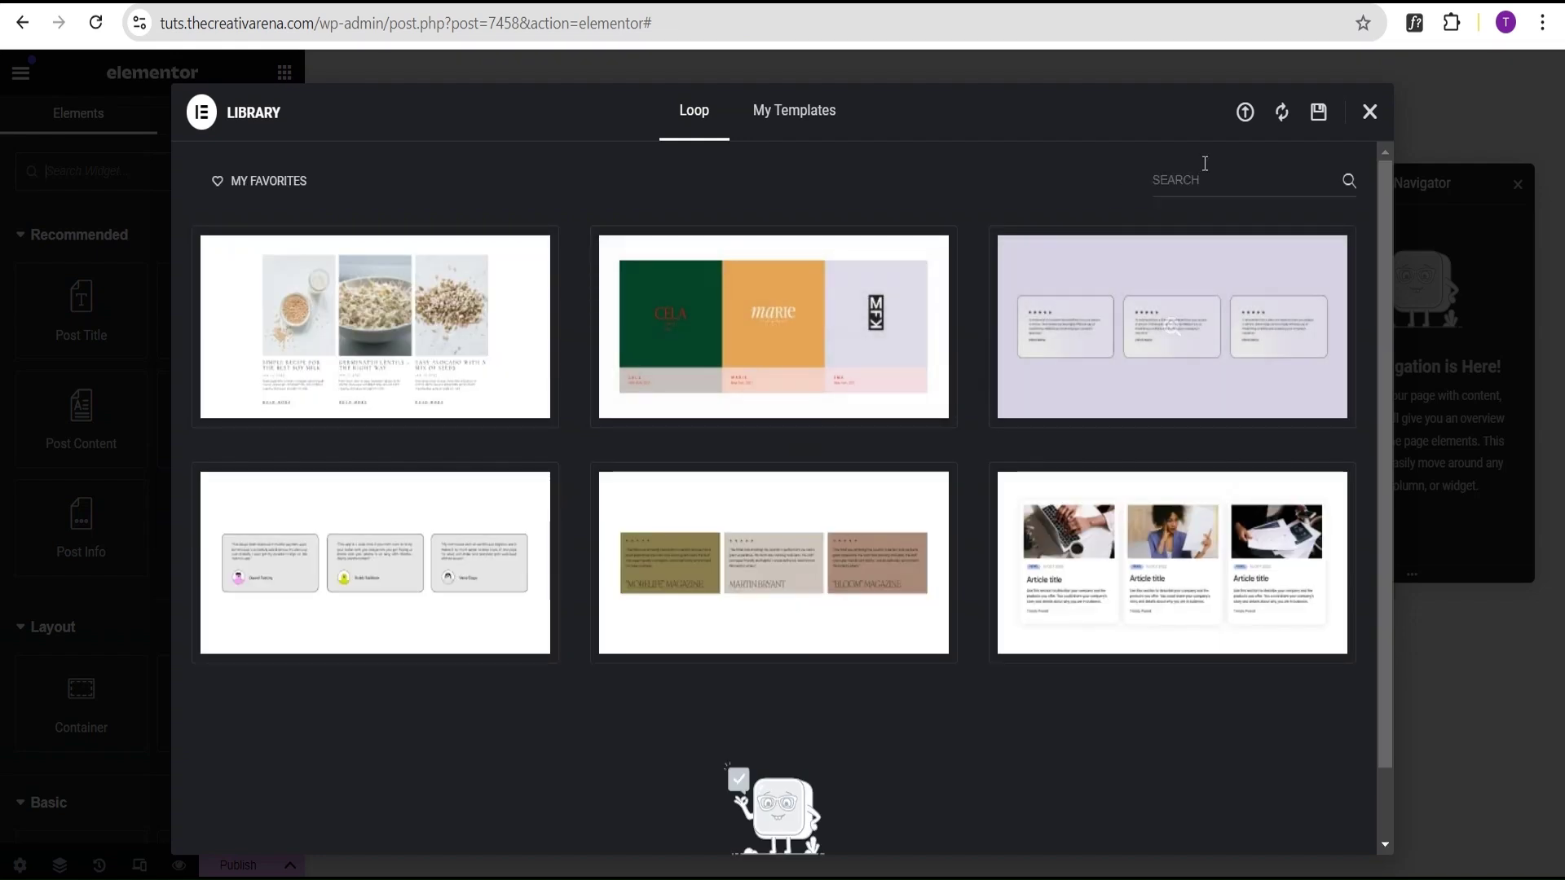
{"action": "left_click", "coordinate": [1371, 113]}
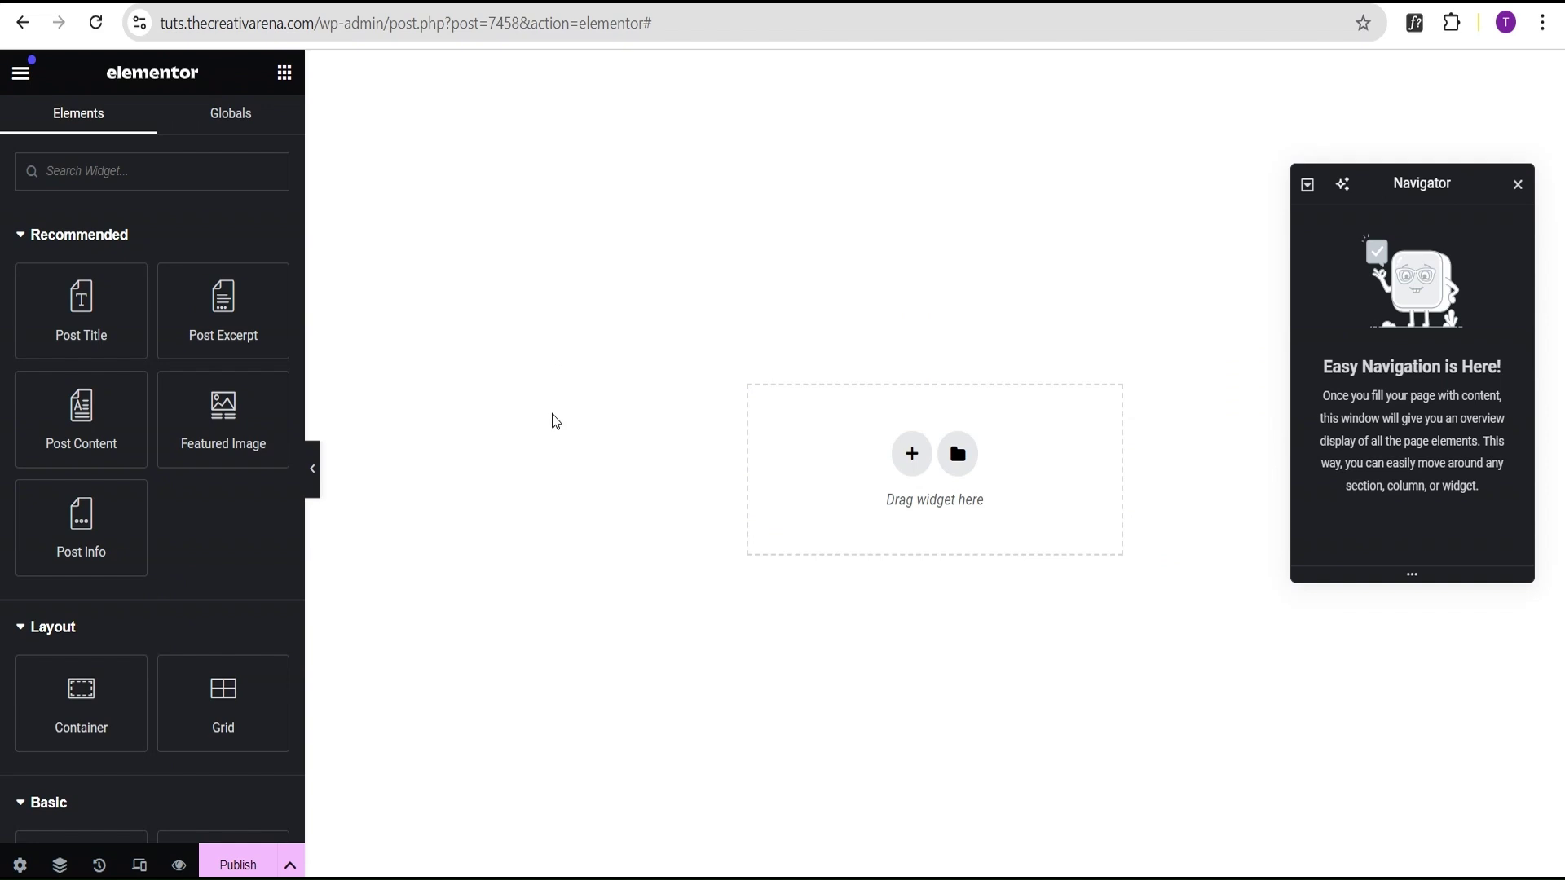
Replace the loop item's title in its settings with a new name beginning 'Cus'.
{"action": "left_click", "coordinate": [20, 866]}
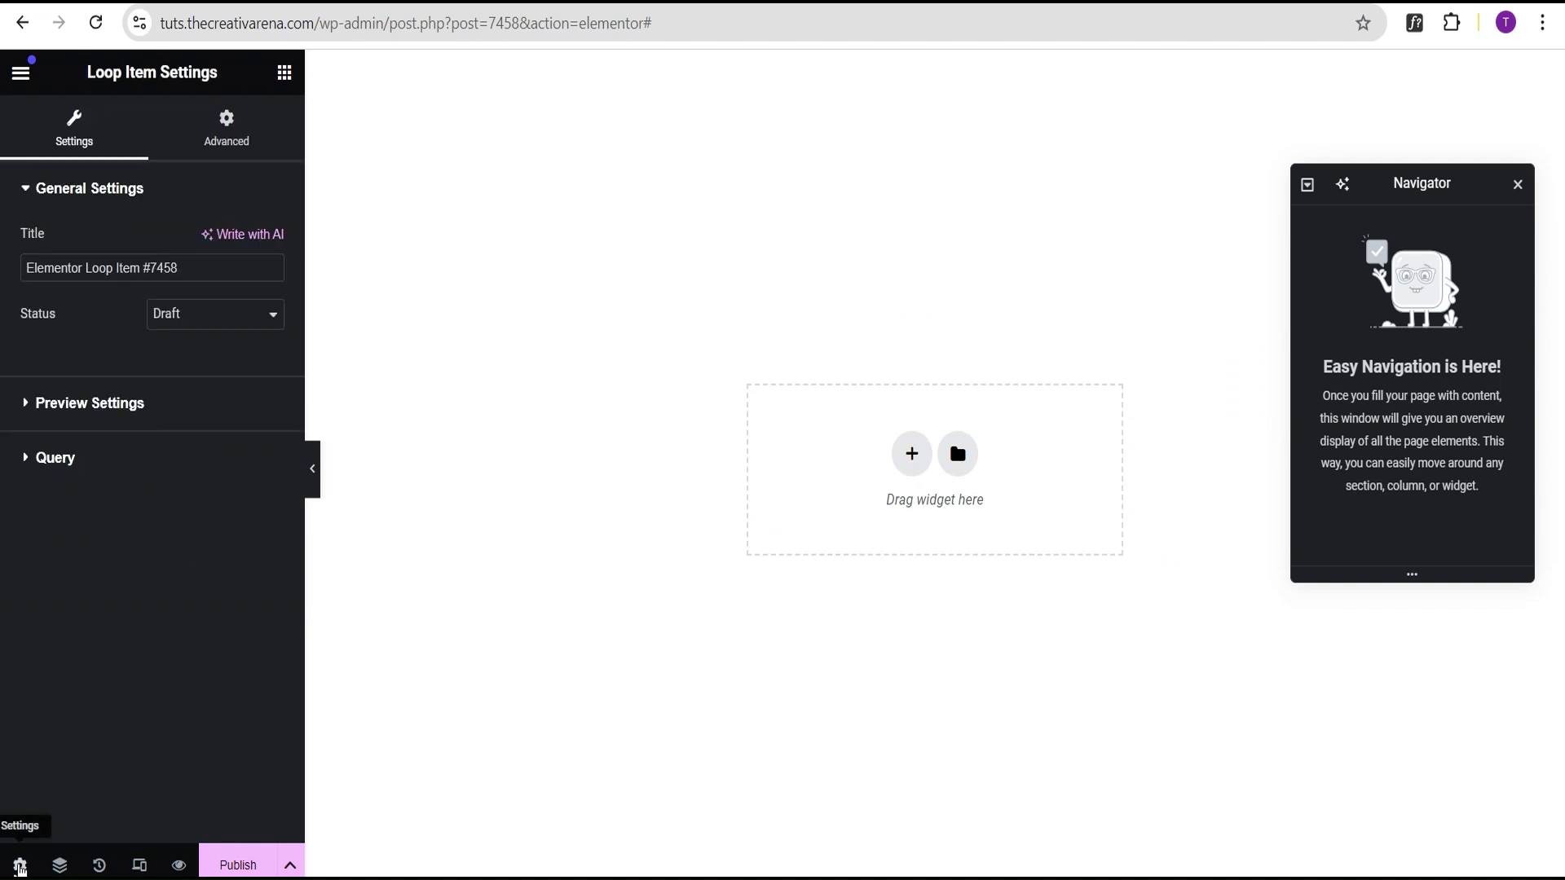
{"action": "left_click_drag", "start_coordinate": [196, 277], "coordinate": [2, 290]}
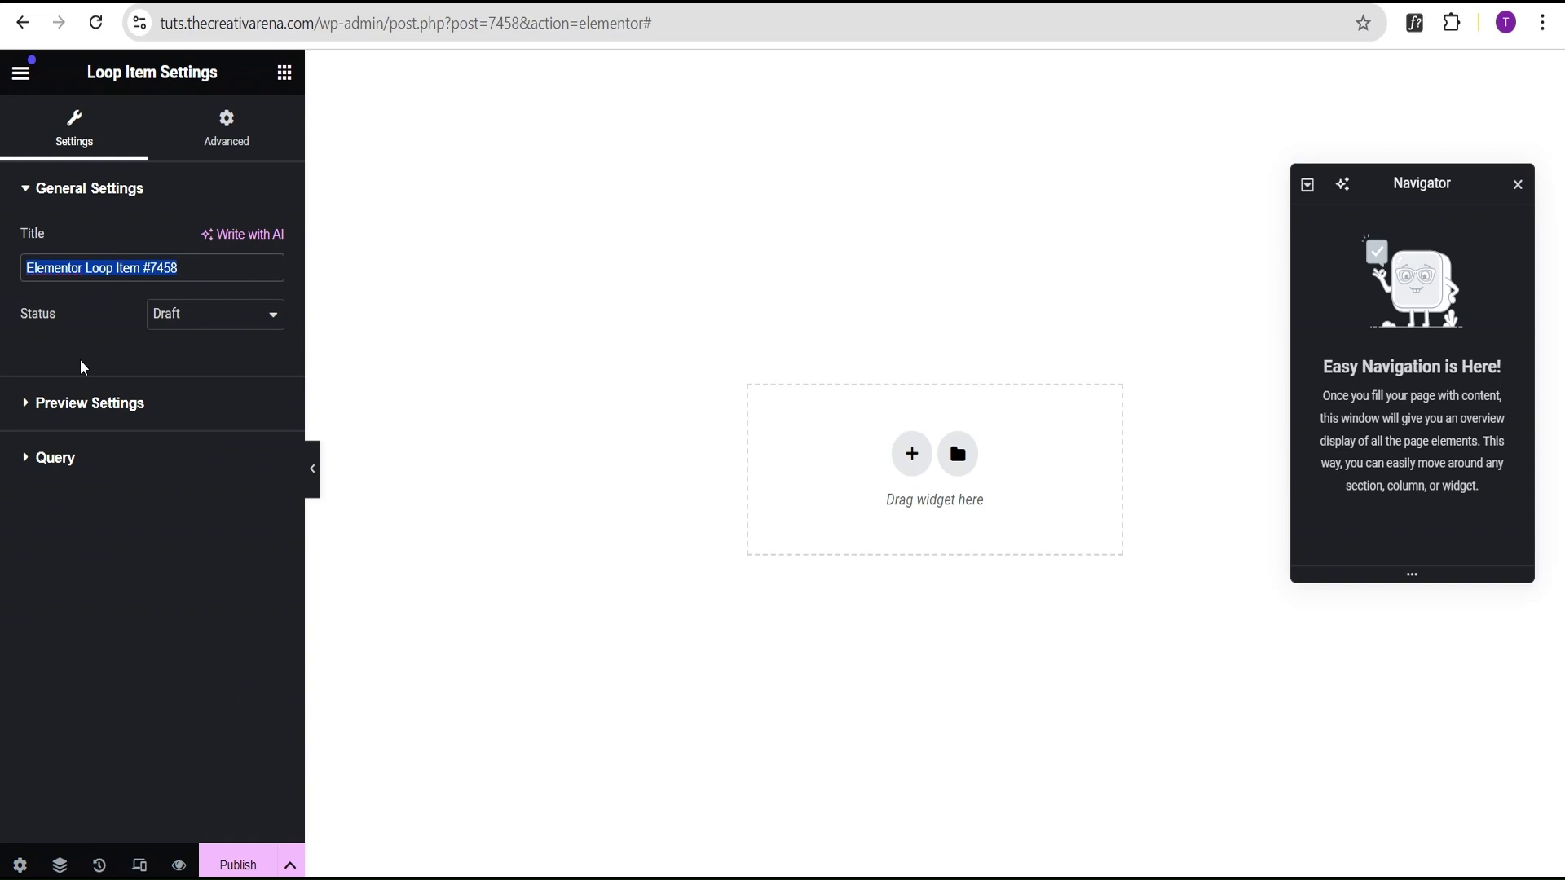
{"action": "type", "text": "Cu"}
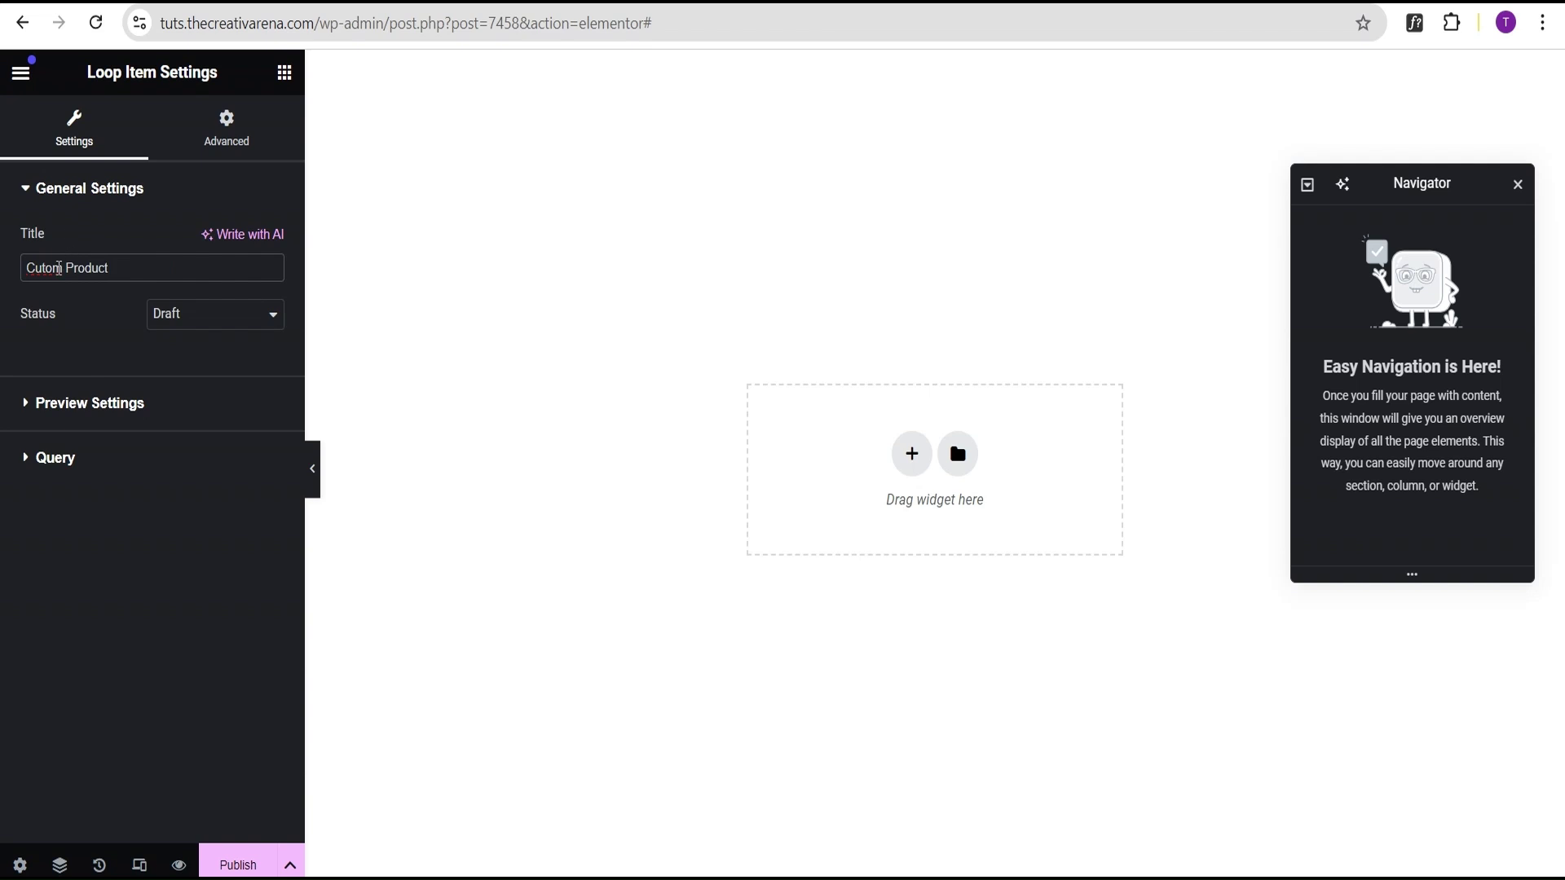
{"action": "type", "text": "s"}
Set the loop query Source Type to Products and apply it.
{"action": "left_click", "coordinate": [56, 458]}
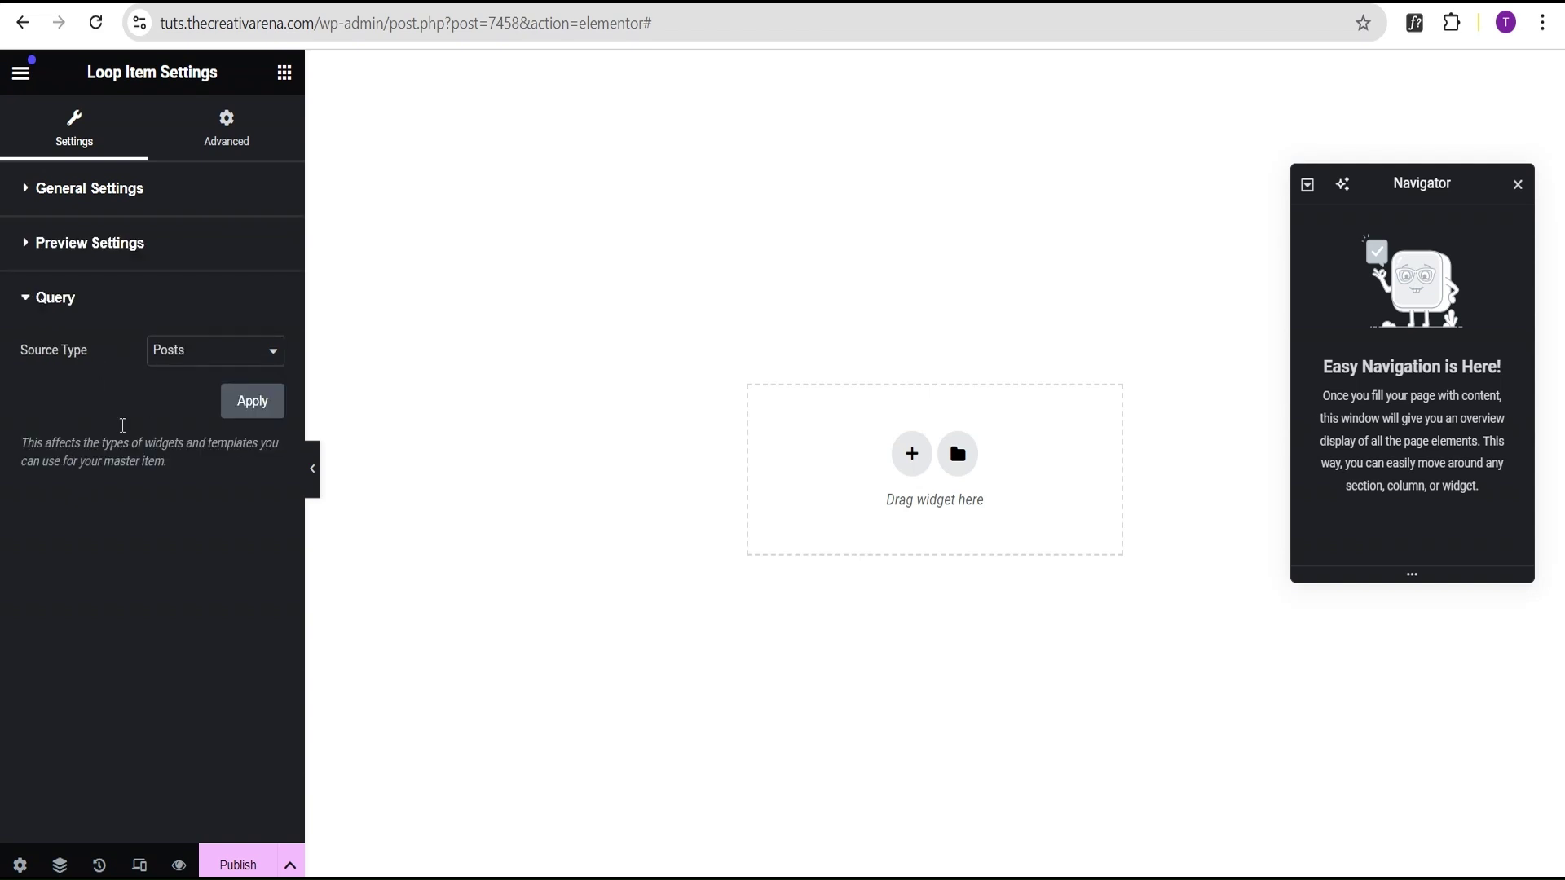
{"action": "left_click", "coordinate": [183, 356]}
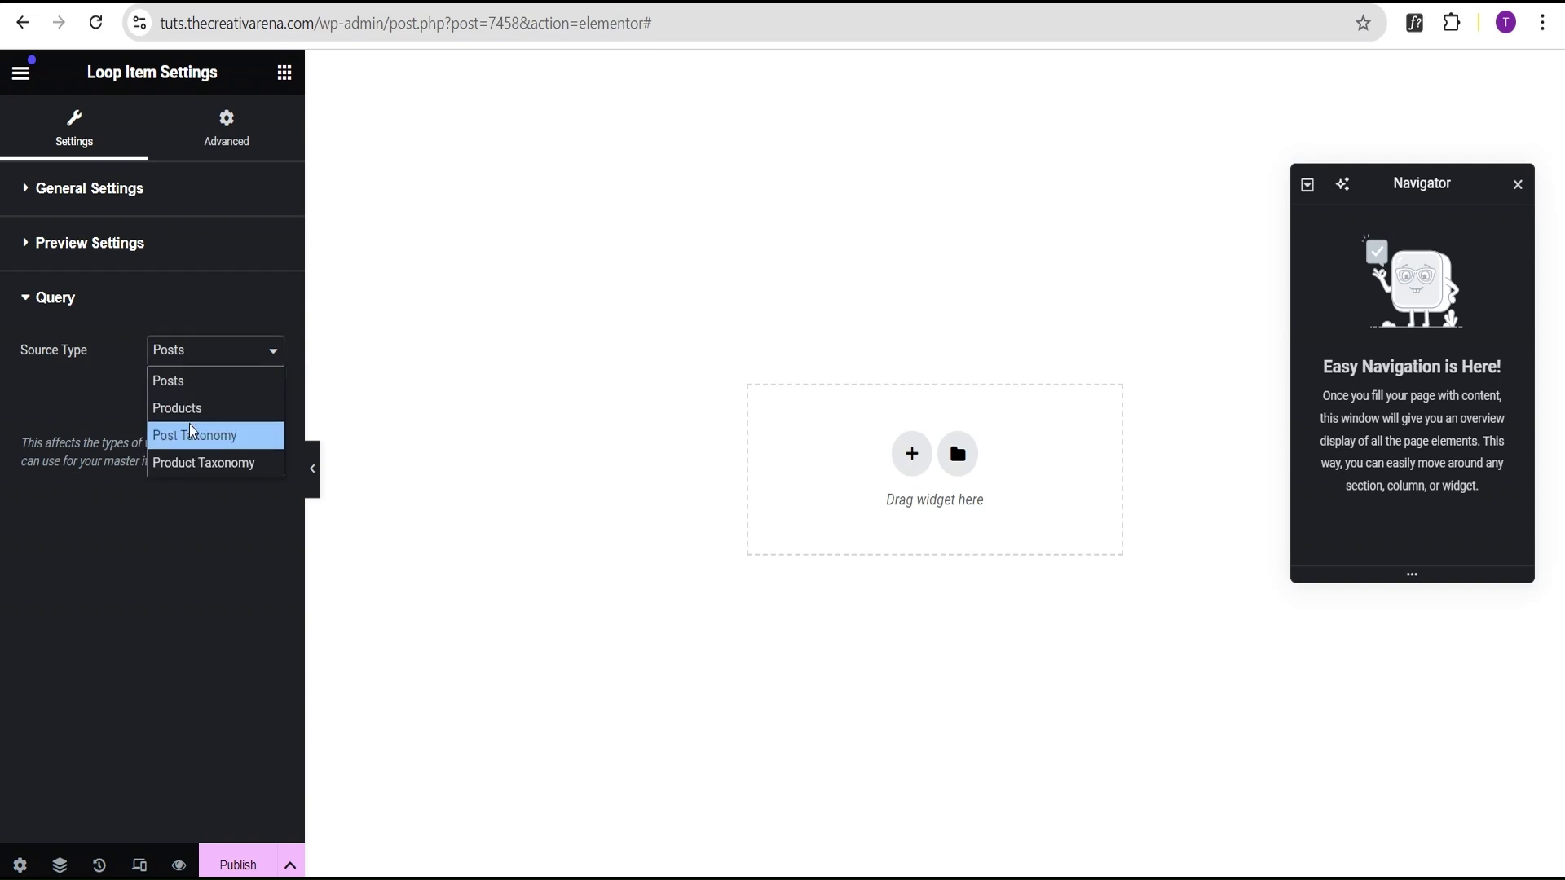
{"action": "left_click", "coordinate": [176, 408]}
{"action": "left_click", "coordinate": [254, 402]}
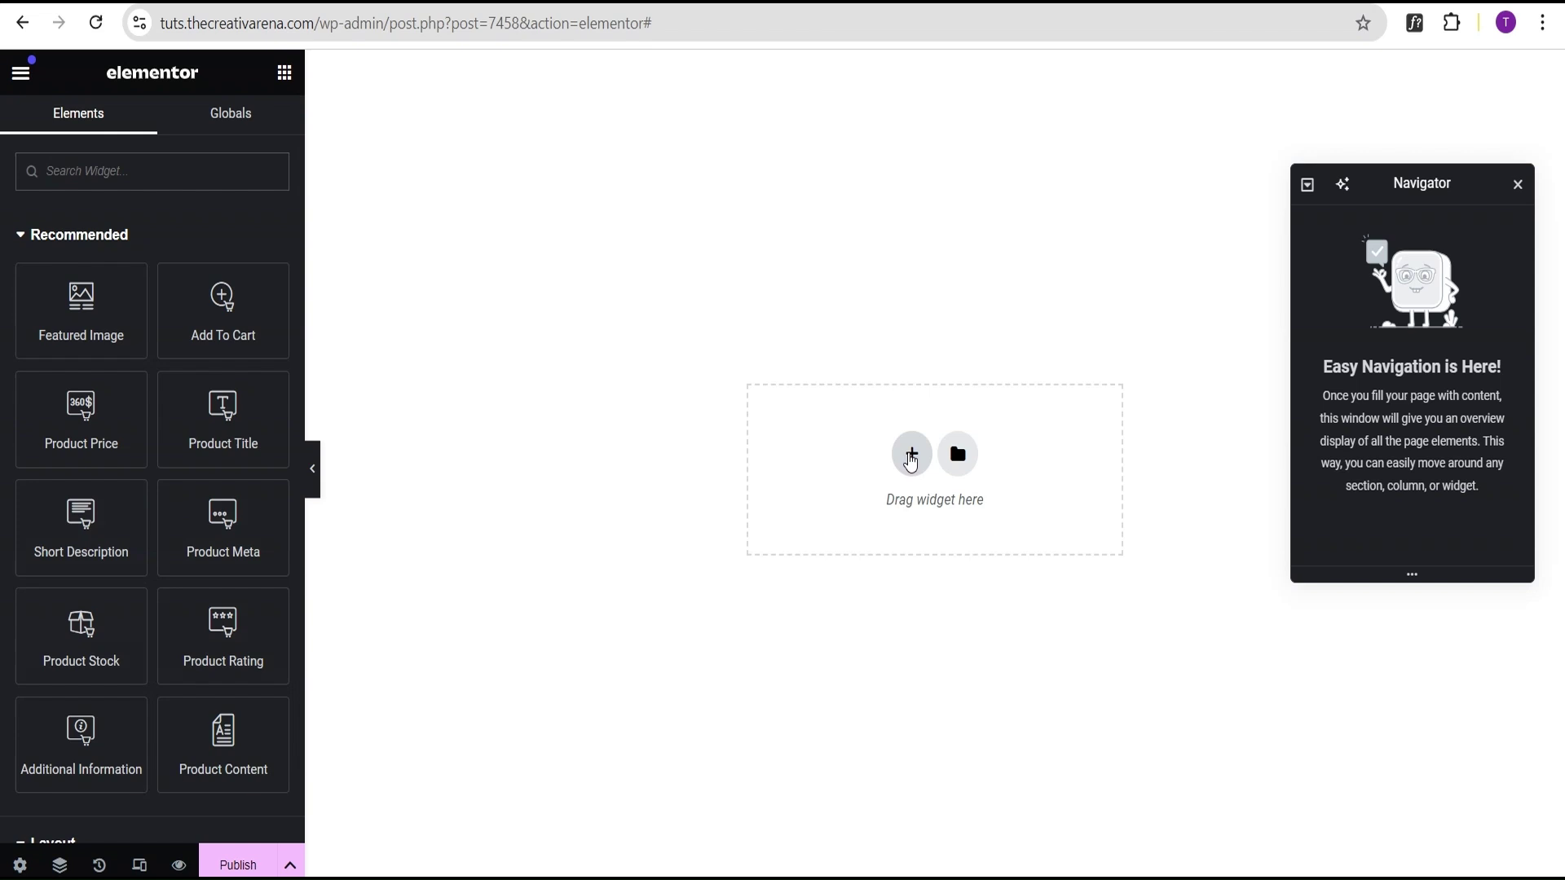
Add a single-column flexbox container to the empty template.
{"action": "left_click", "coordinate": [911, 453]}
{"action": "left_click", "coordinate": [865, 495]}
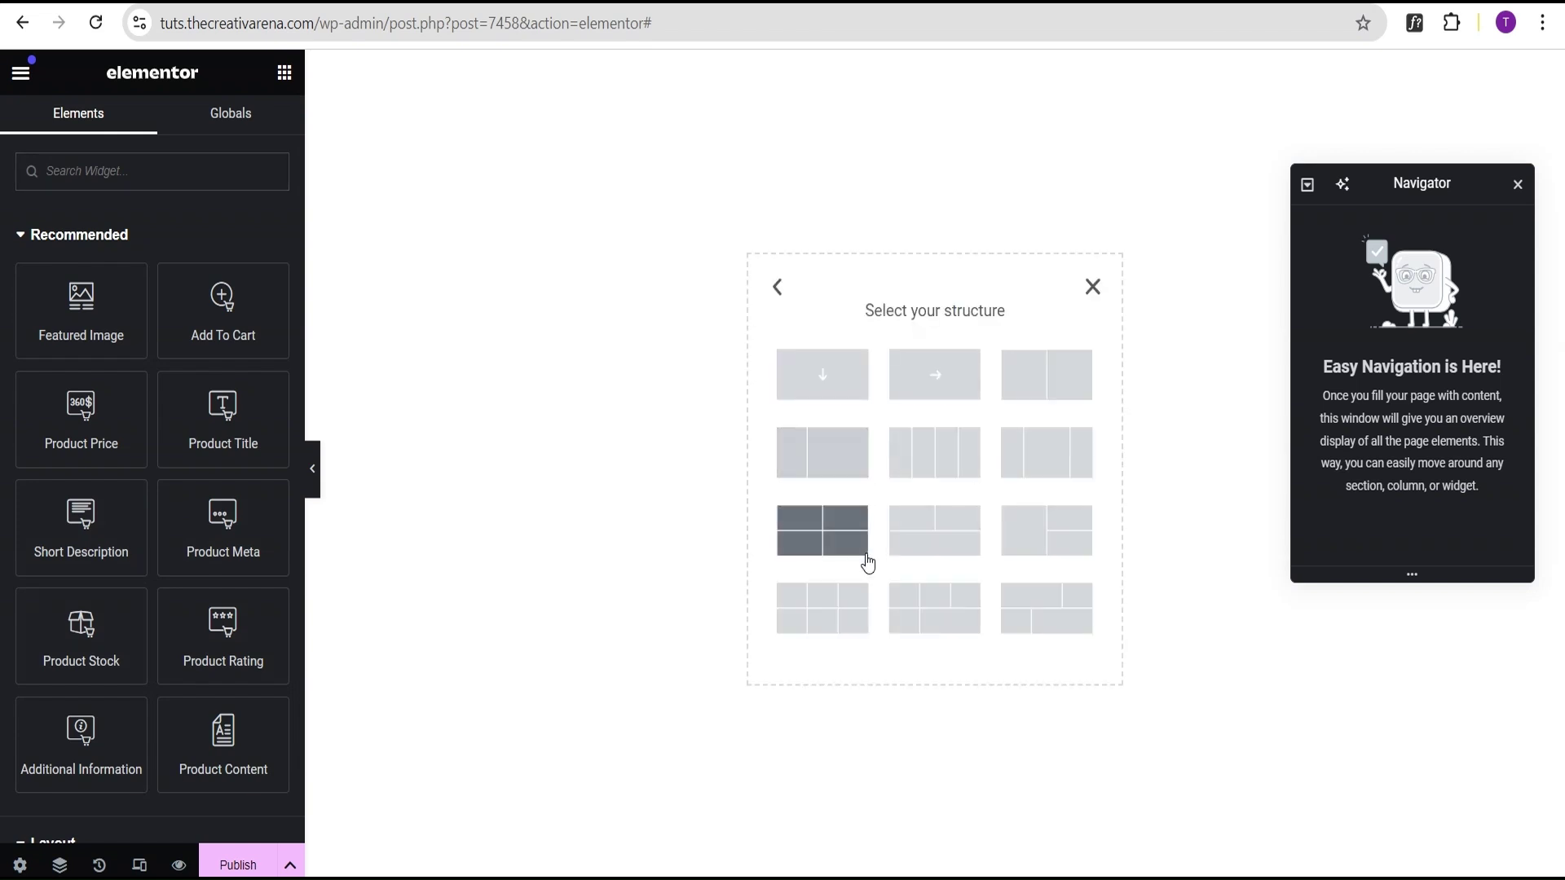
{"action": "left_click", "coordinate": [822, 376]}
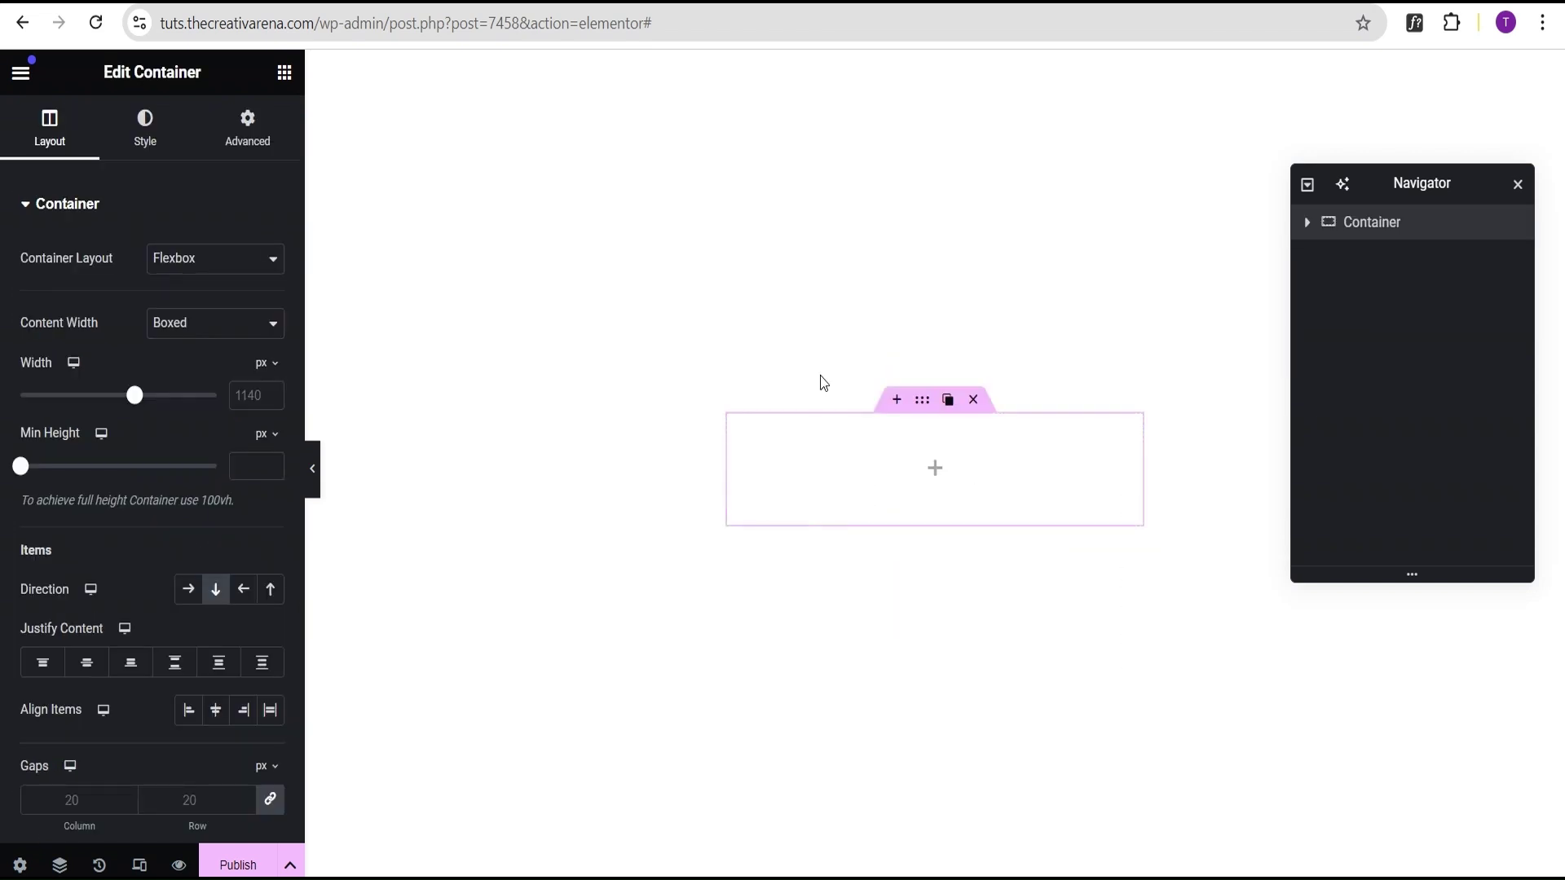
Make the container full width at 250 px wide with a 200 px minimum height.
{"action": "left_click", "coordinate": [174, 334]}
{"action": "left_click", "coordinate": [190, 379]}
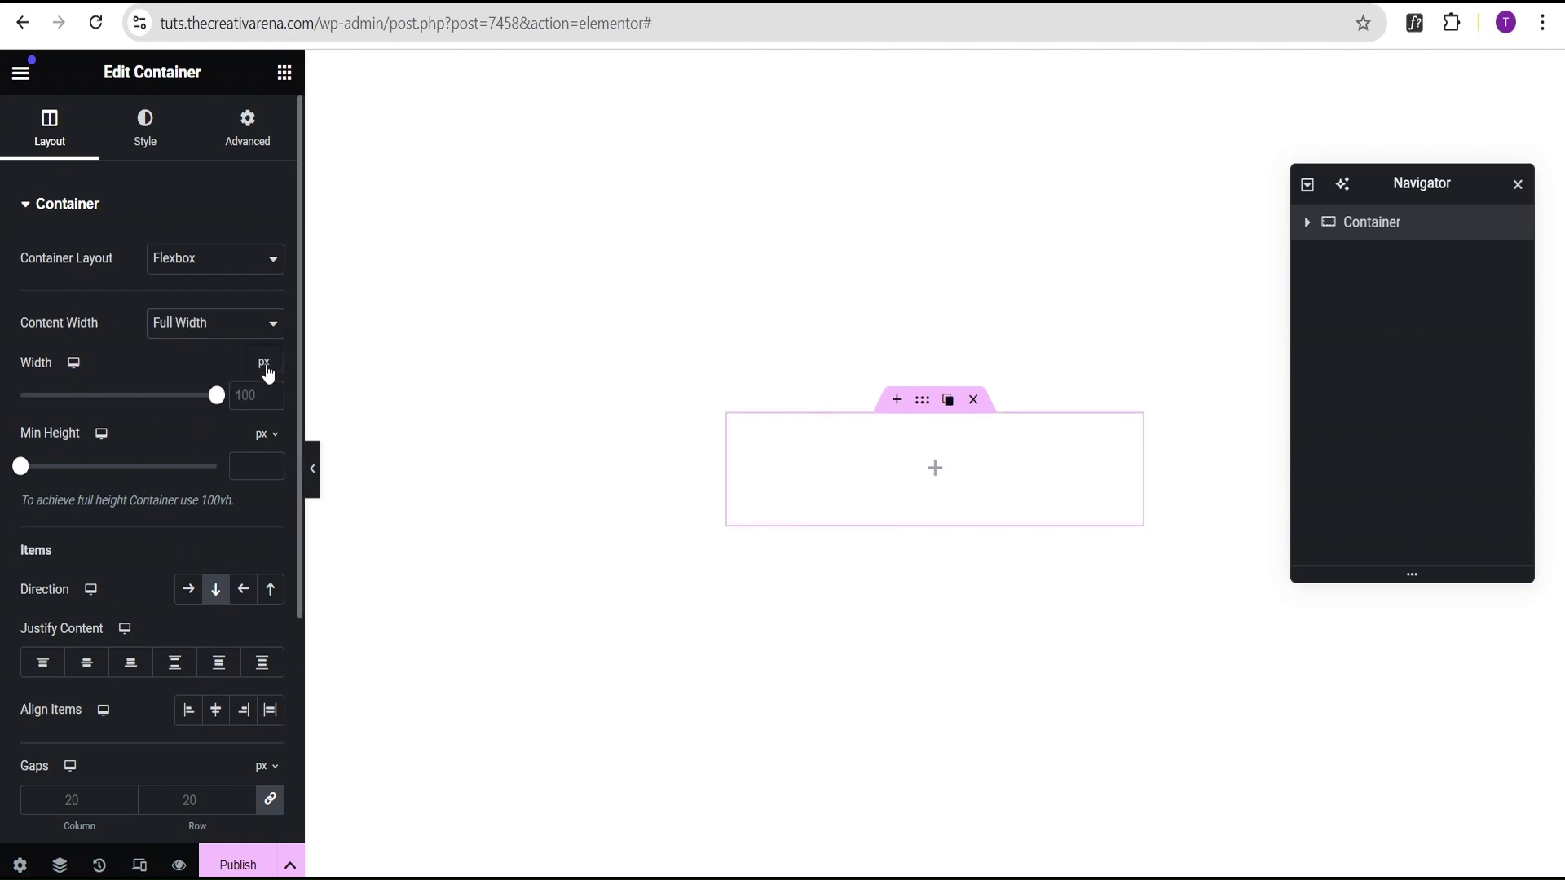
{"action": "left_click", "coordinate": [262, 366]}
{"action": "left_click", "coordinate": [263, 367]}
{"action": "type", "text": "250"}
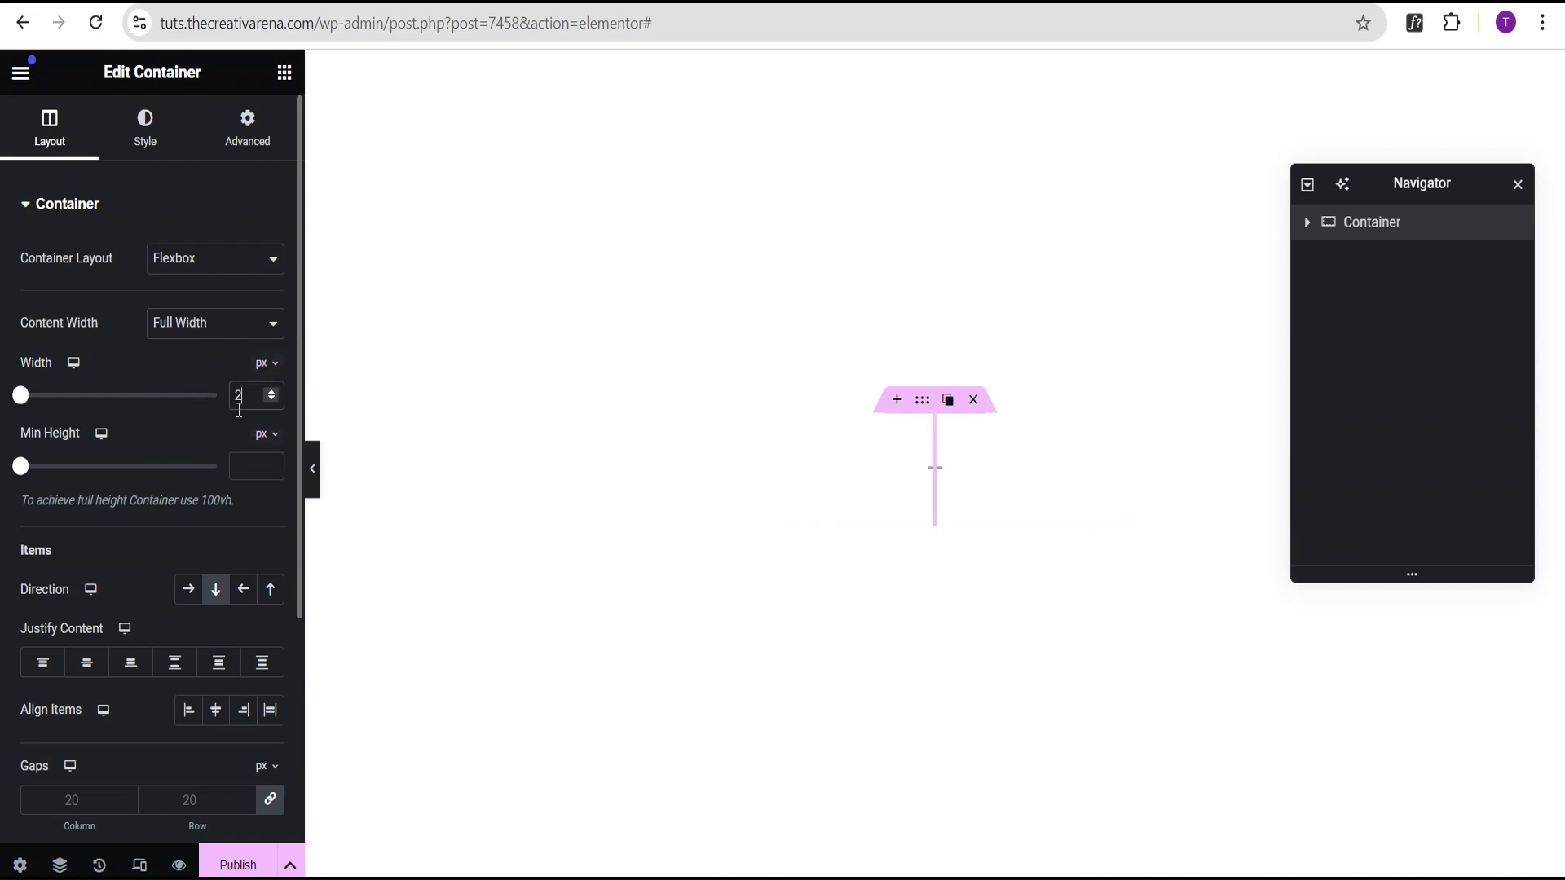
{"action": "left_click", "coordinate": [246, 465]}
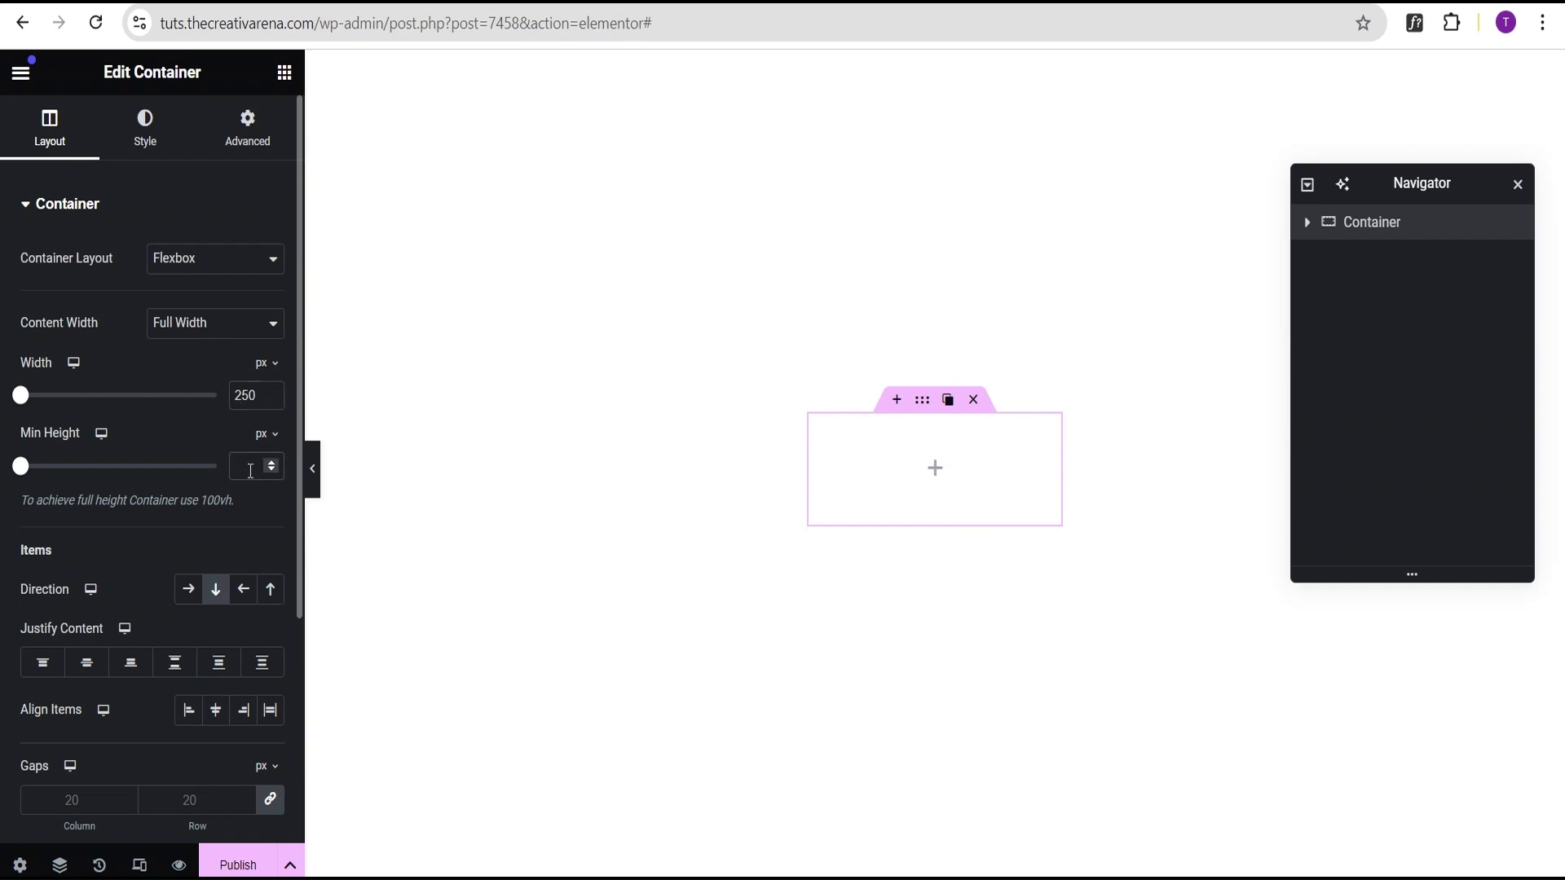
{"action": "type", "text": "200"}
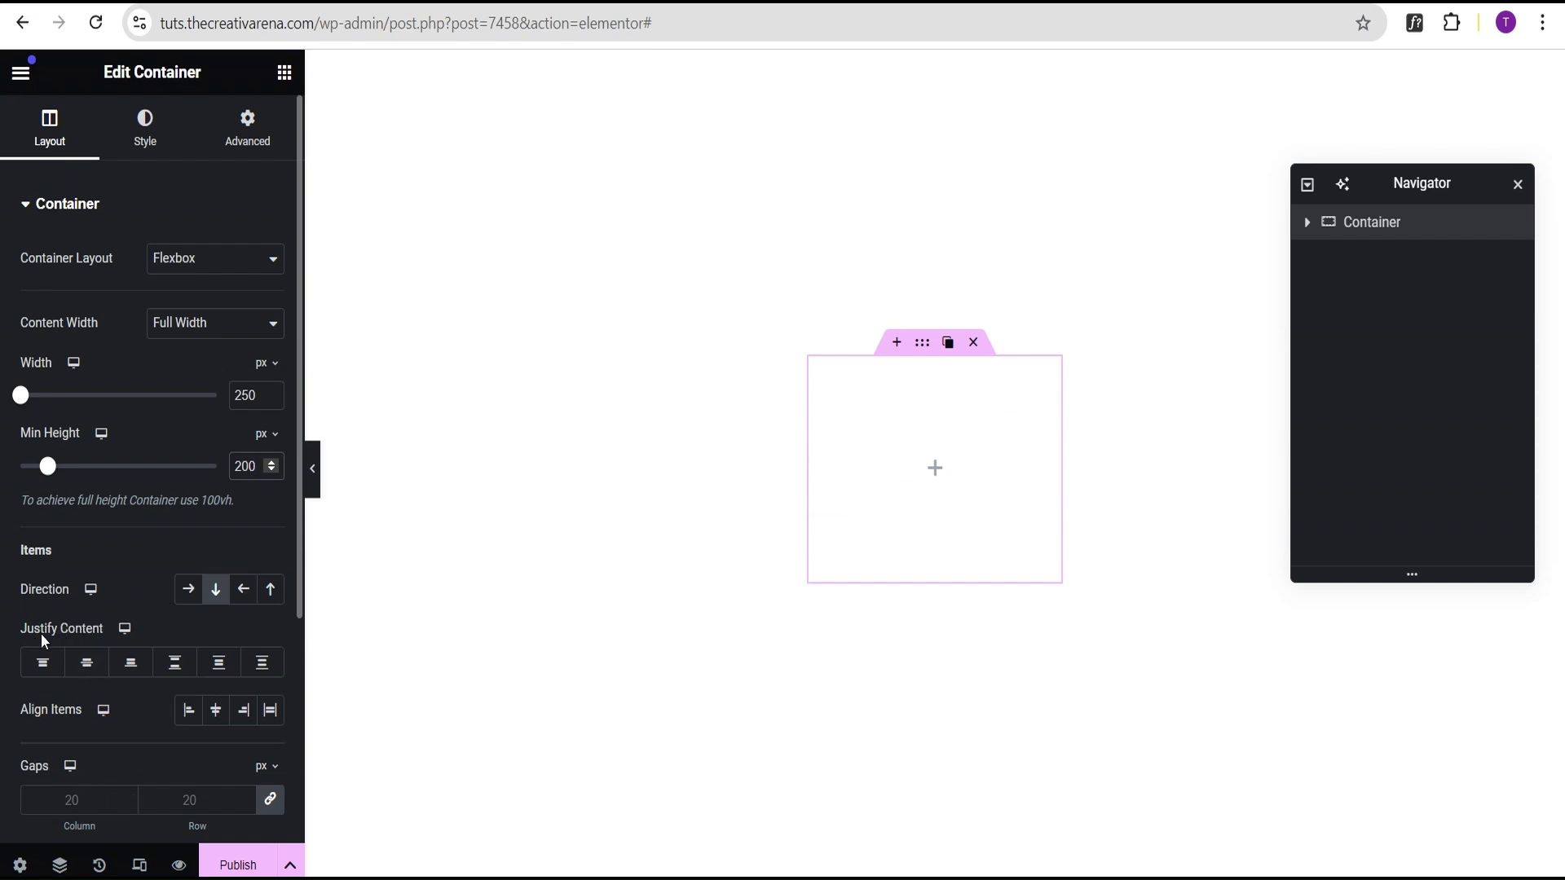
Centre the container's items both vertically and horizontally.
{"action": "left_click", "coordinate": [86, 662]}
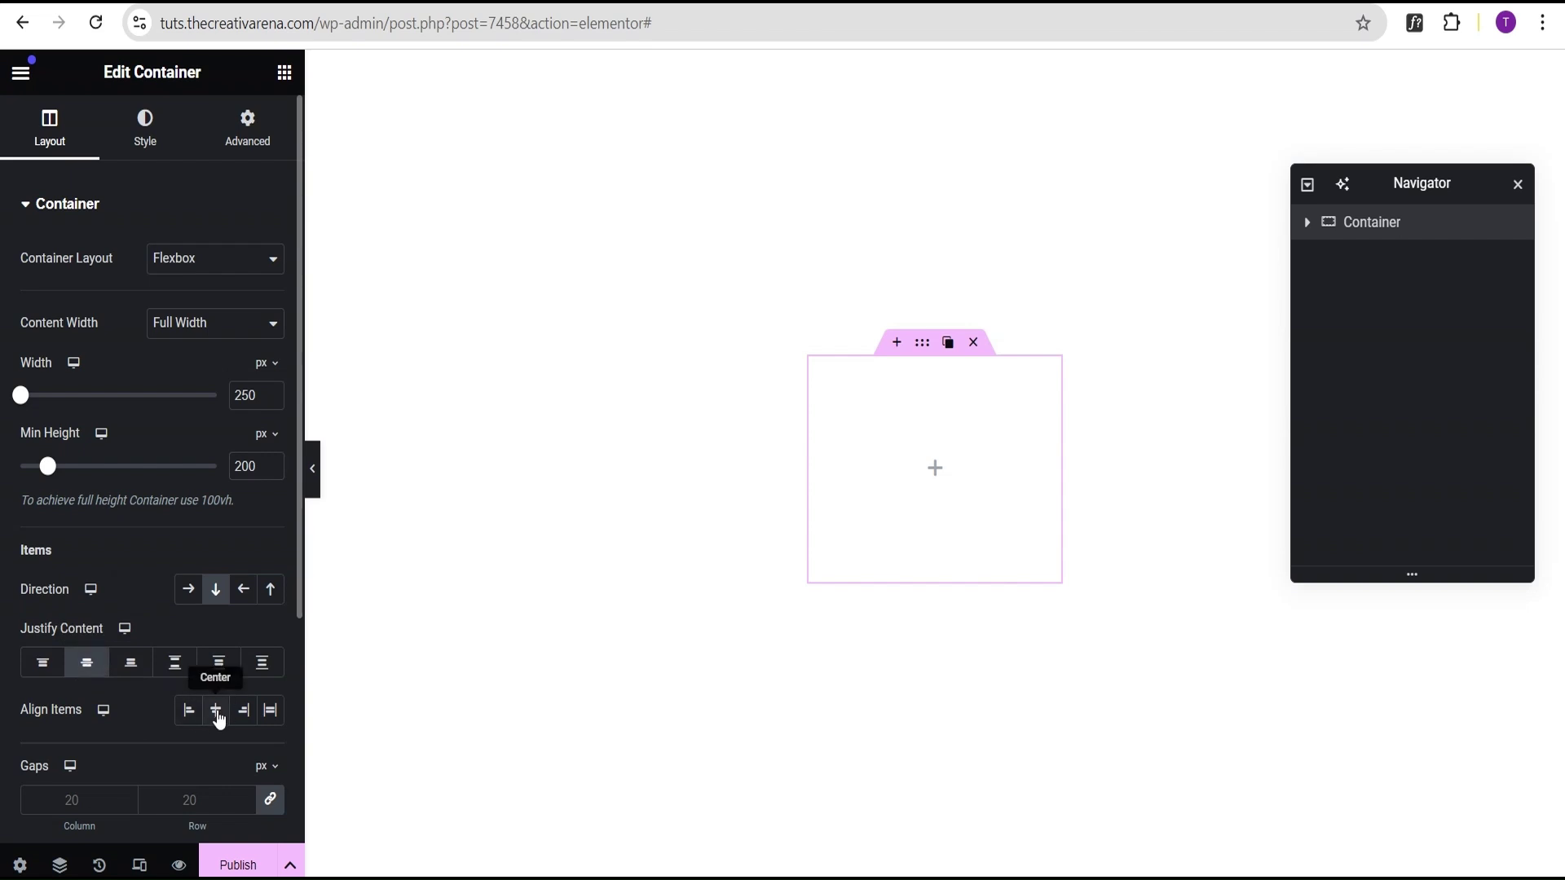
{"action": "left_click", "coordinate": [217, 716]}
{"action": "scroll", "coordinate": [202, 750], "scroll_direction": "down", "scroll_amount": 1}
{"action": "scroll", "coordinate": [177, 717], "scroll_direction": "up", "scroll_amount": 1}
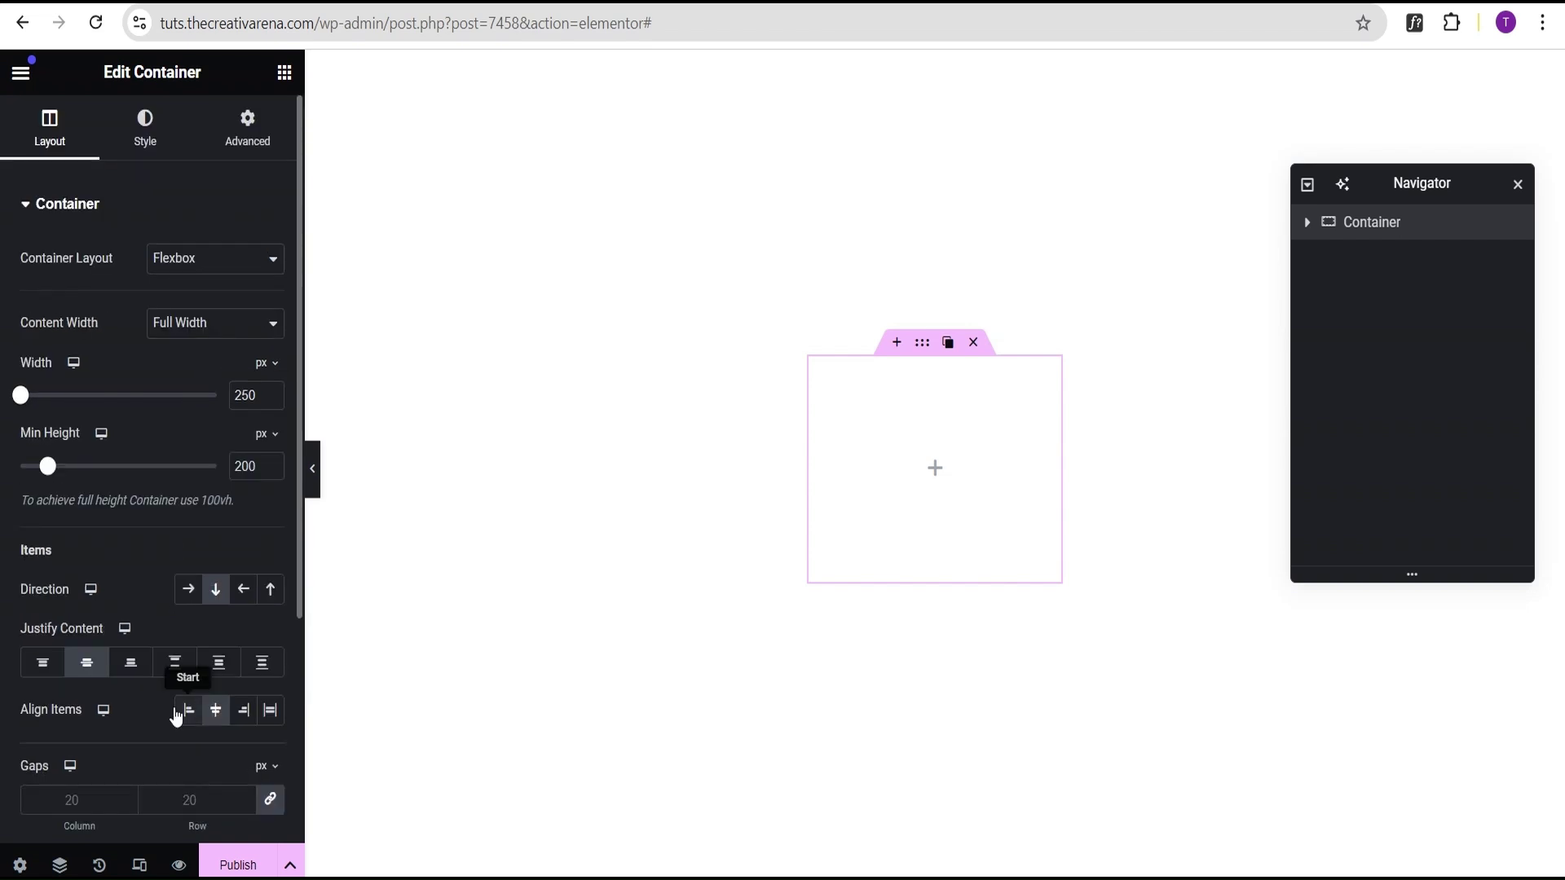
{"action": "scroll", "coordinate": [170, 713], "scroll_direction": "down", "scroll_amount": 1}
{"action": "scroll", "coordinate": [170, 712], "scroll_direction": "up", "scroll_amount": 1}
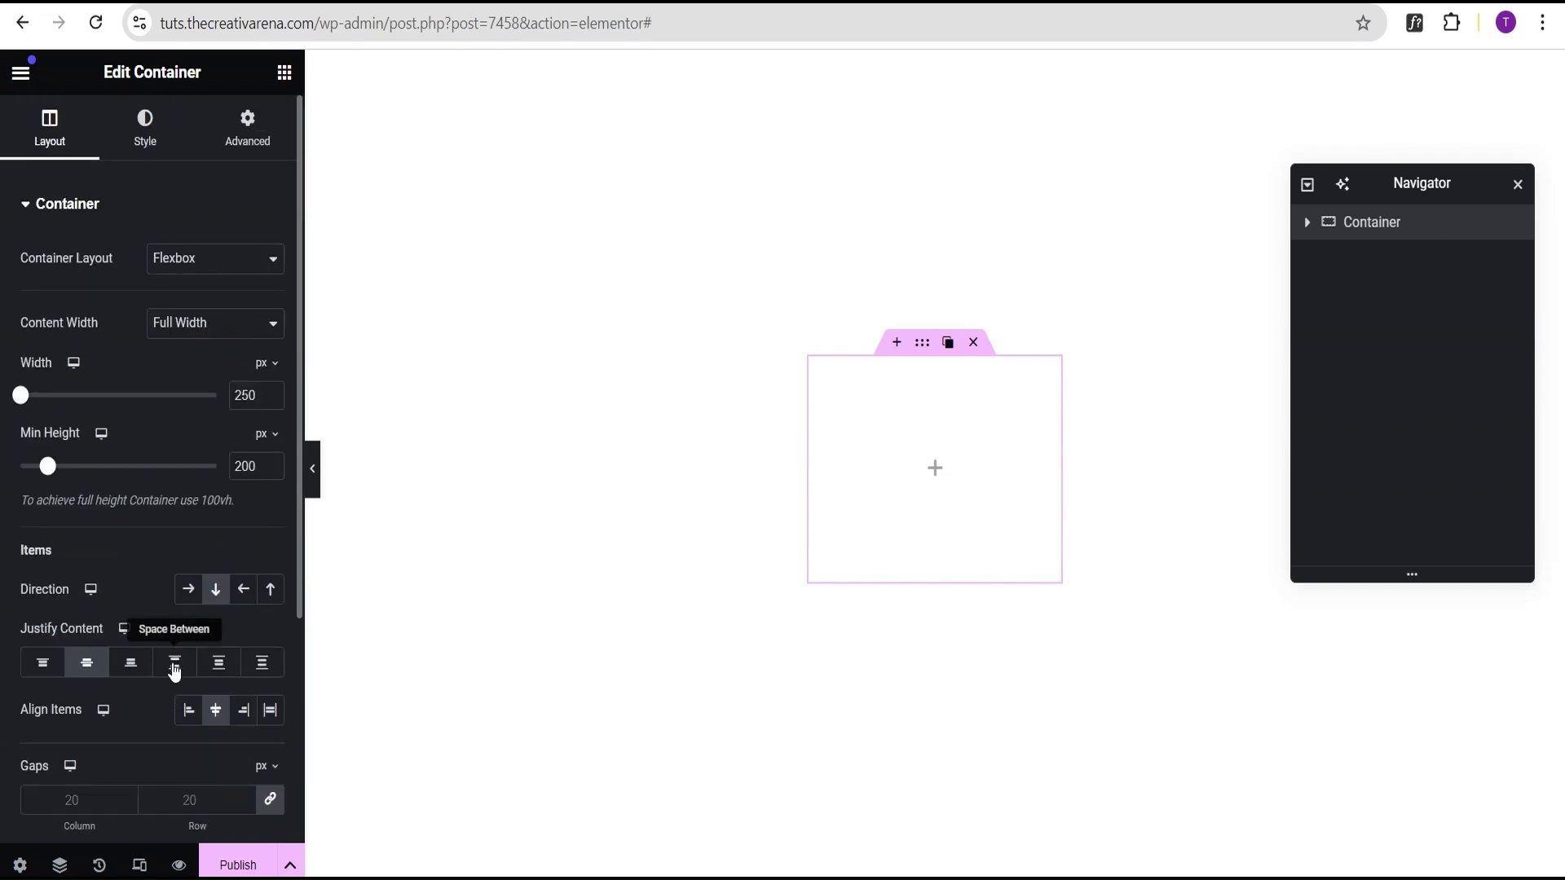
Give the container a Classic background colour of #f8f0e5.
{"action": "left_click", "coordinate": [148, 154]}
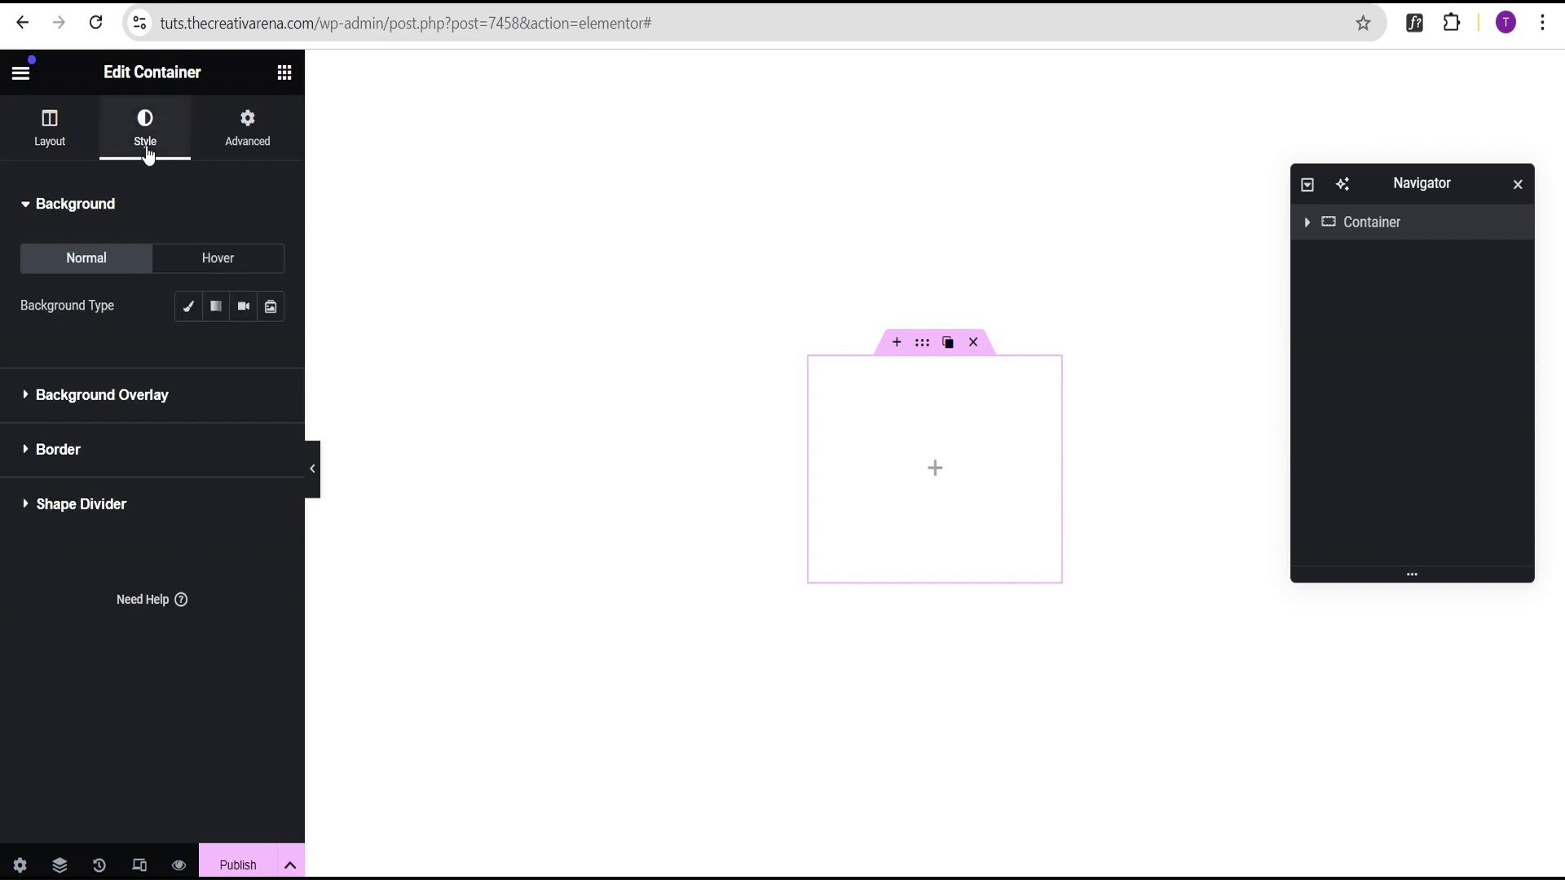
{"action": "left_click", "coordinate": [188, 306]}
{"action": "left_click", "coordinate": [272, 355]}
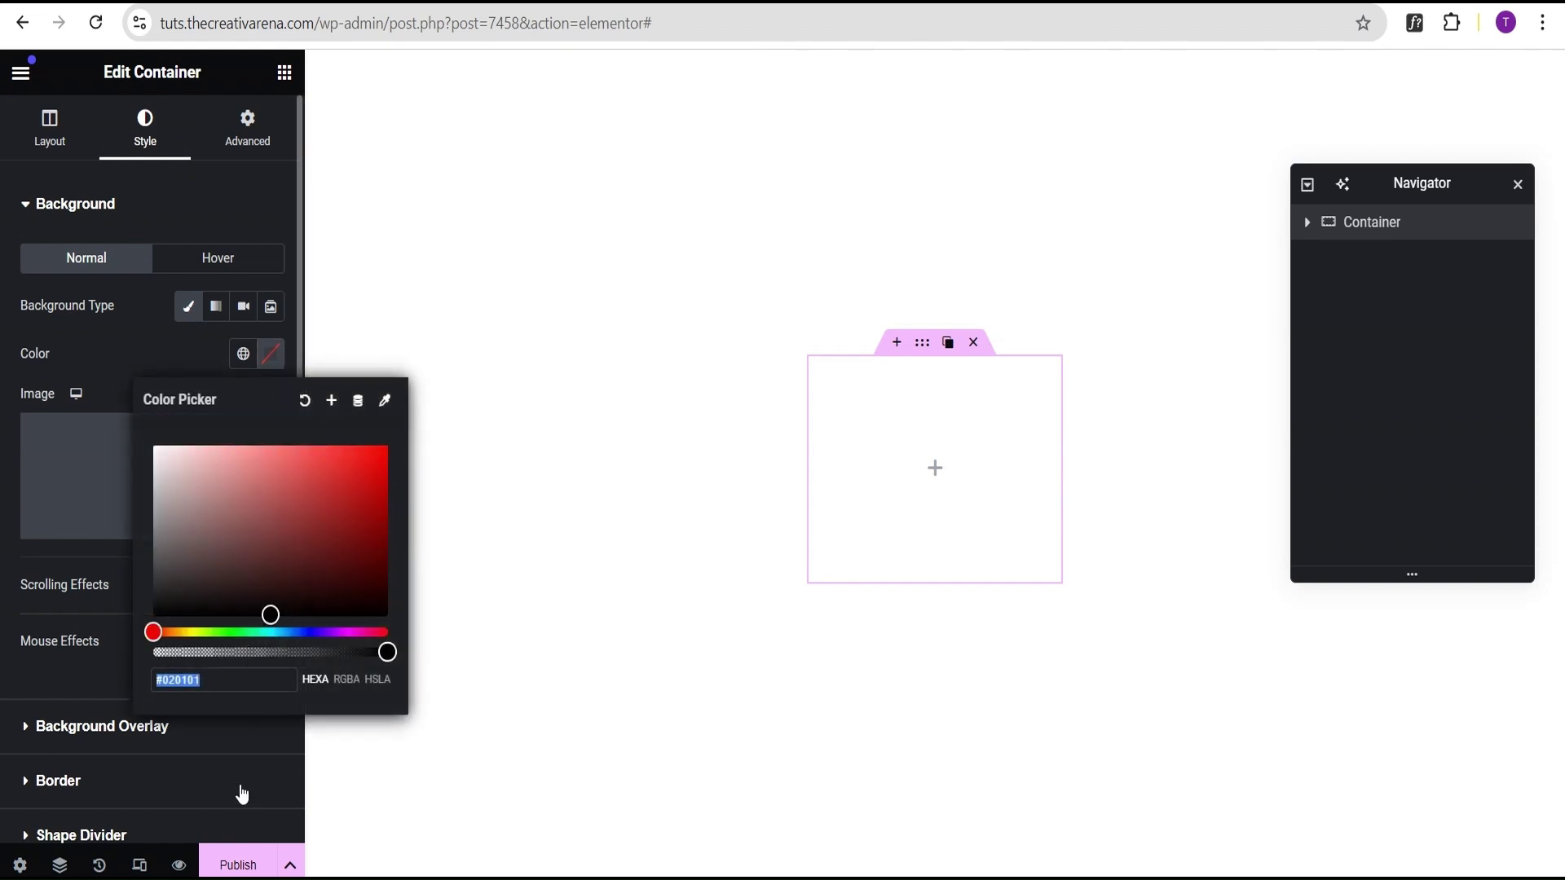
{"action": "type", "text": "f8"}
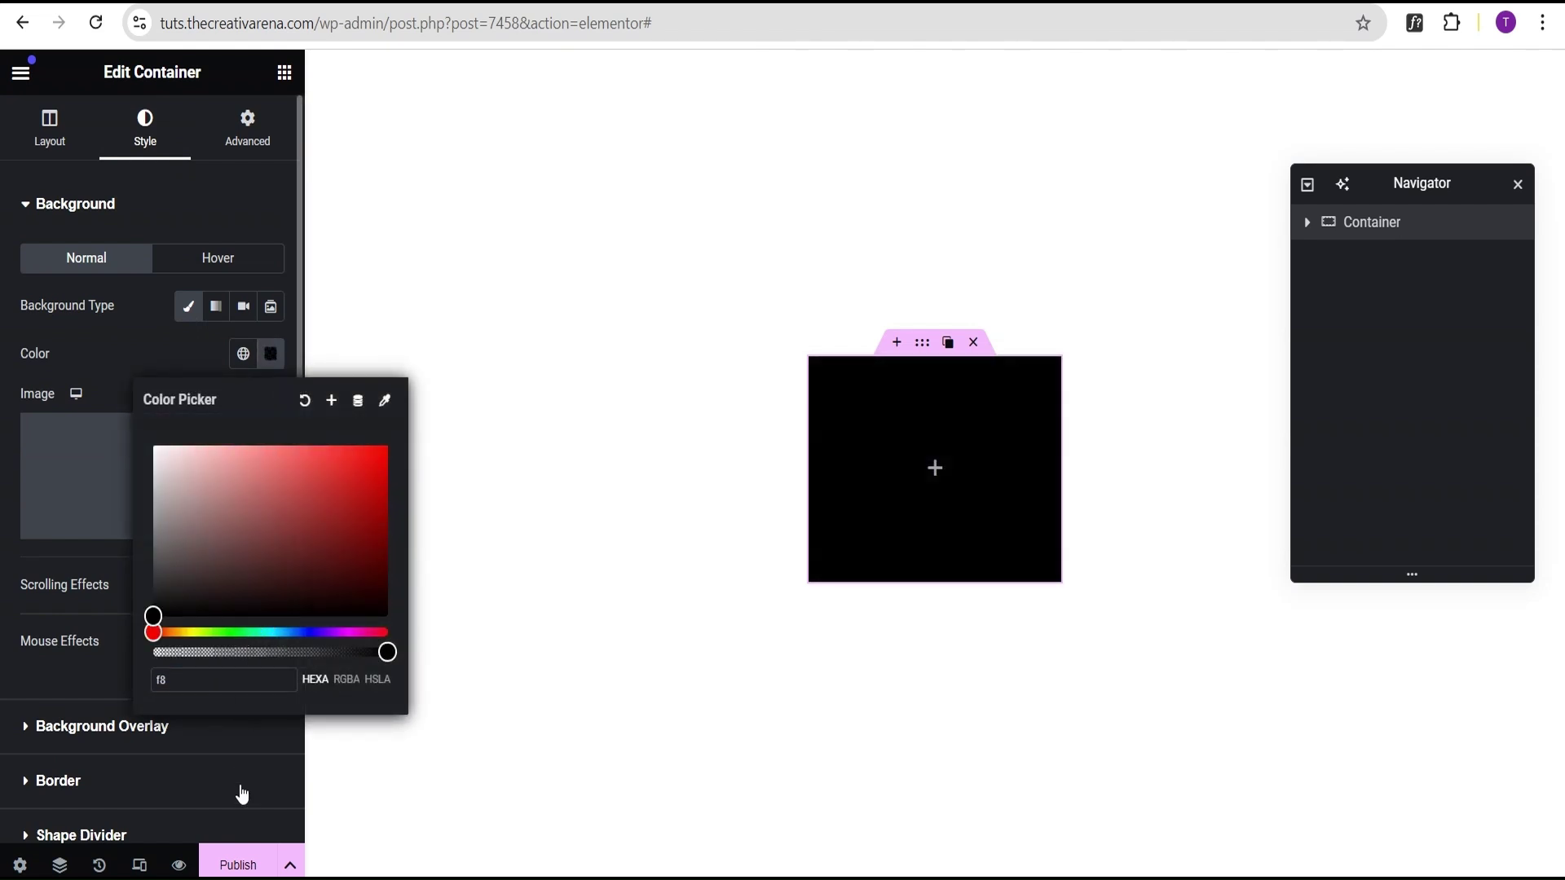
{"action": "type", "text": "f0"}
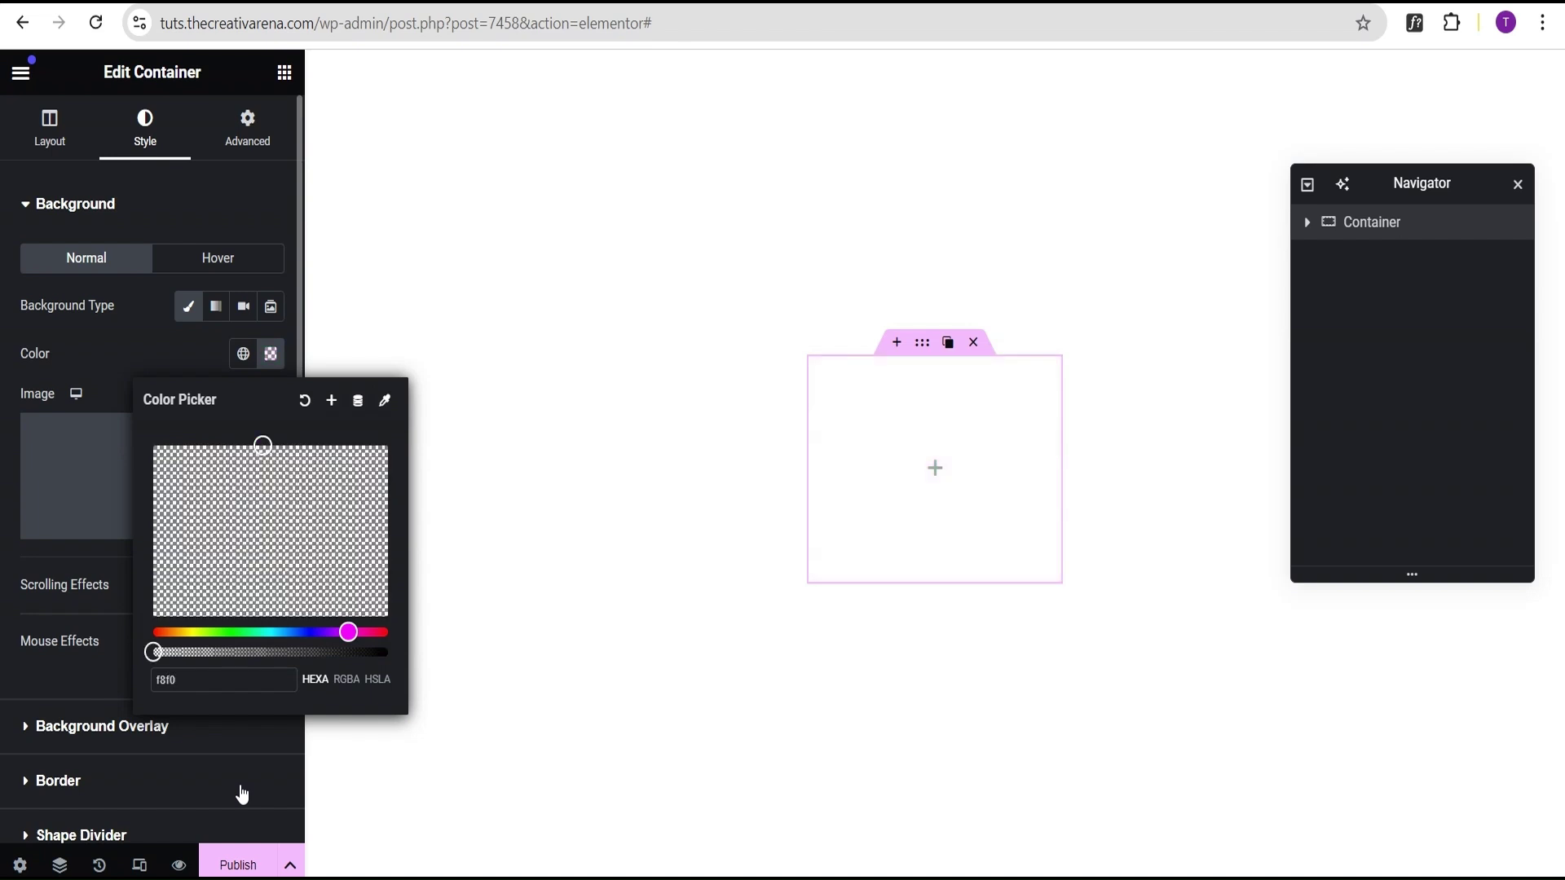
{"action": "type", "text": "e5"}
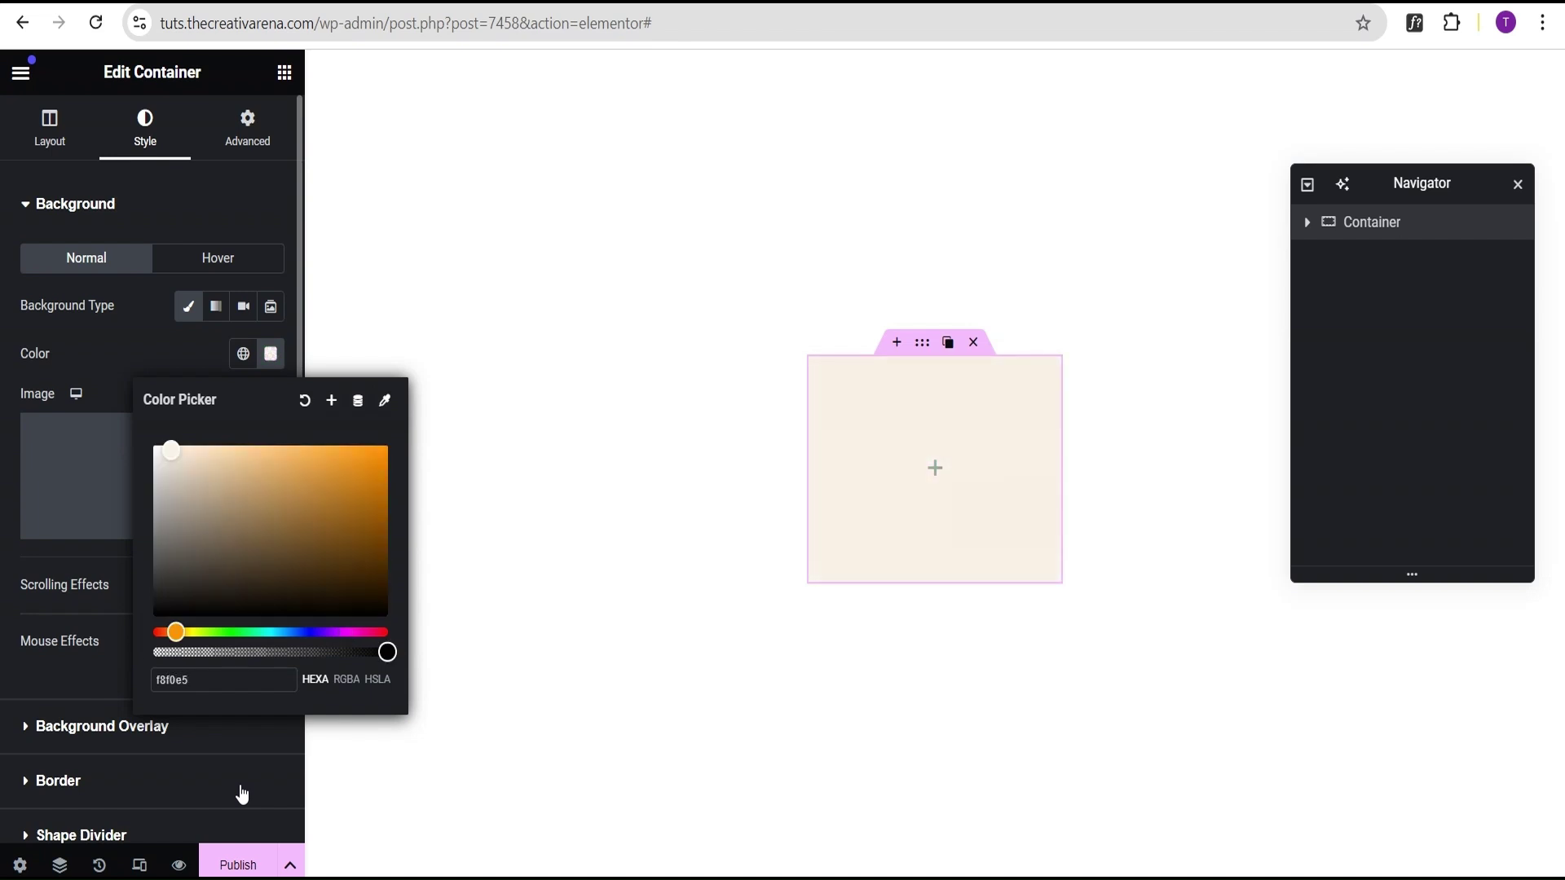
{"action": "left_click", "coordinate": [101, 348]}
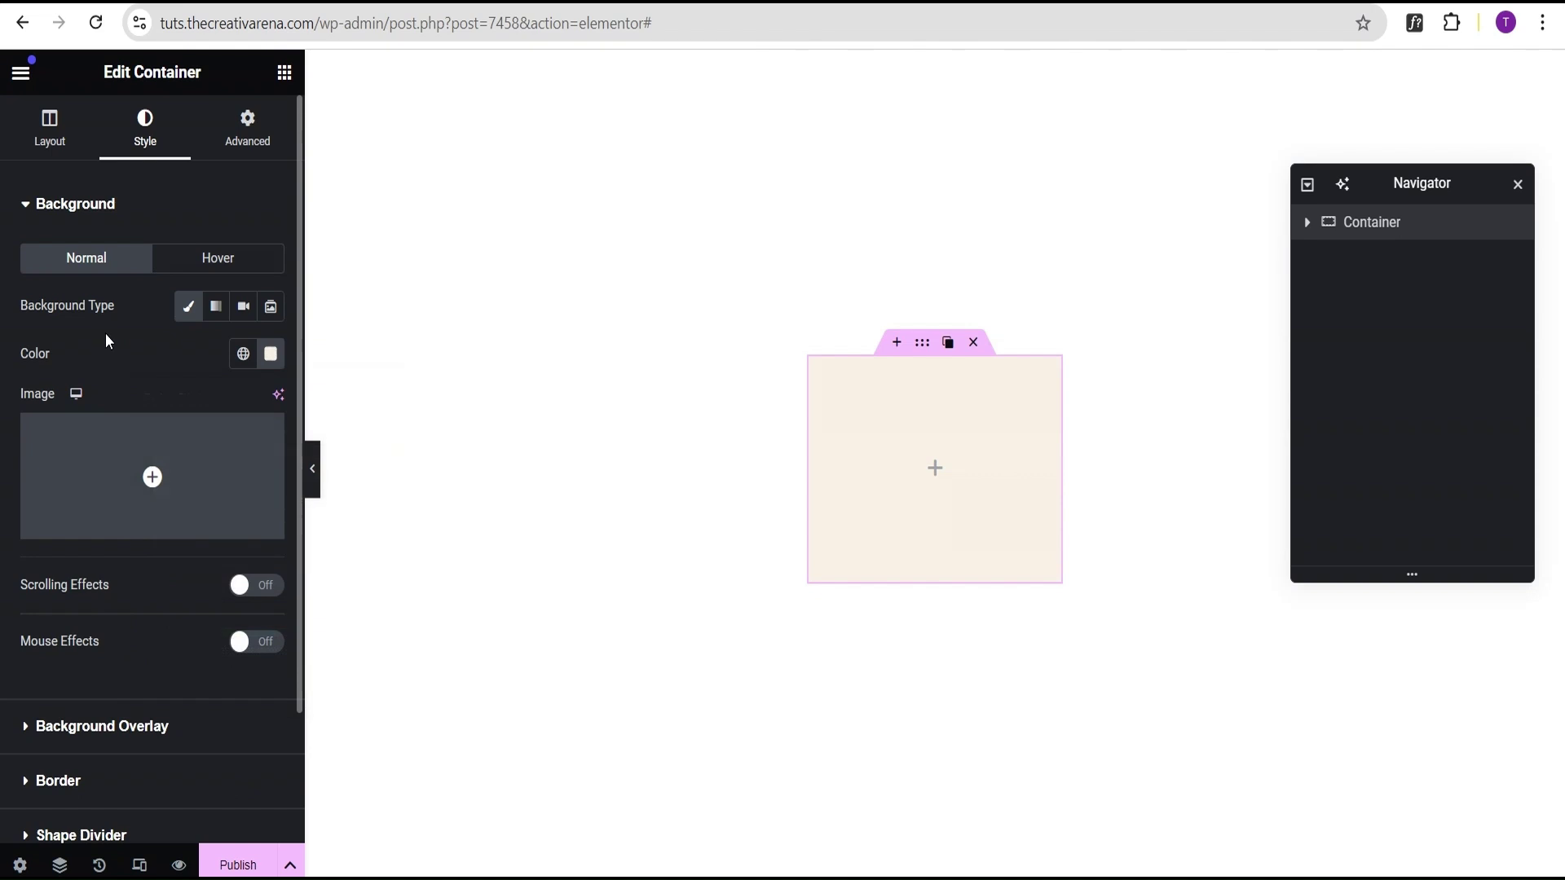
Set the container's border radius to 1 rem on all corners and preview the card.
{"action": "scroll", "coordinate": [115, 636], "scroll_direction": "down", "scroll_amount": 2}
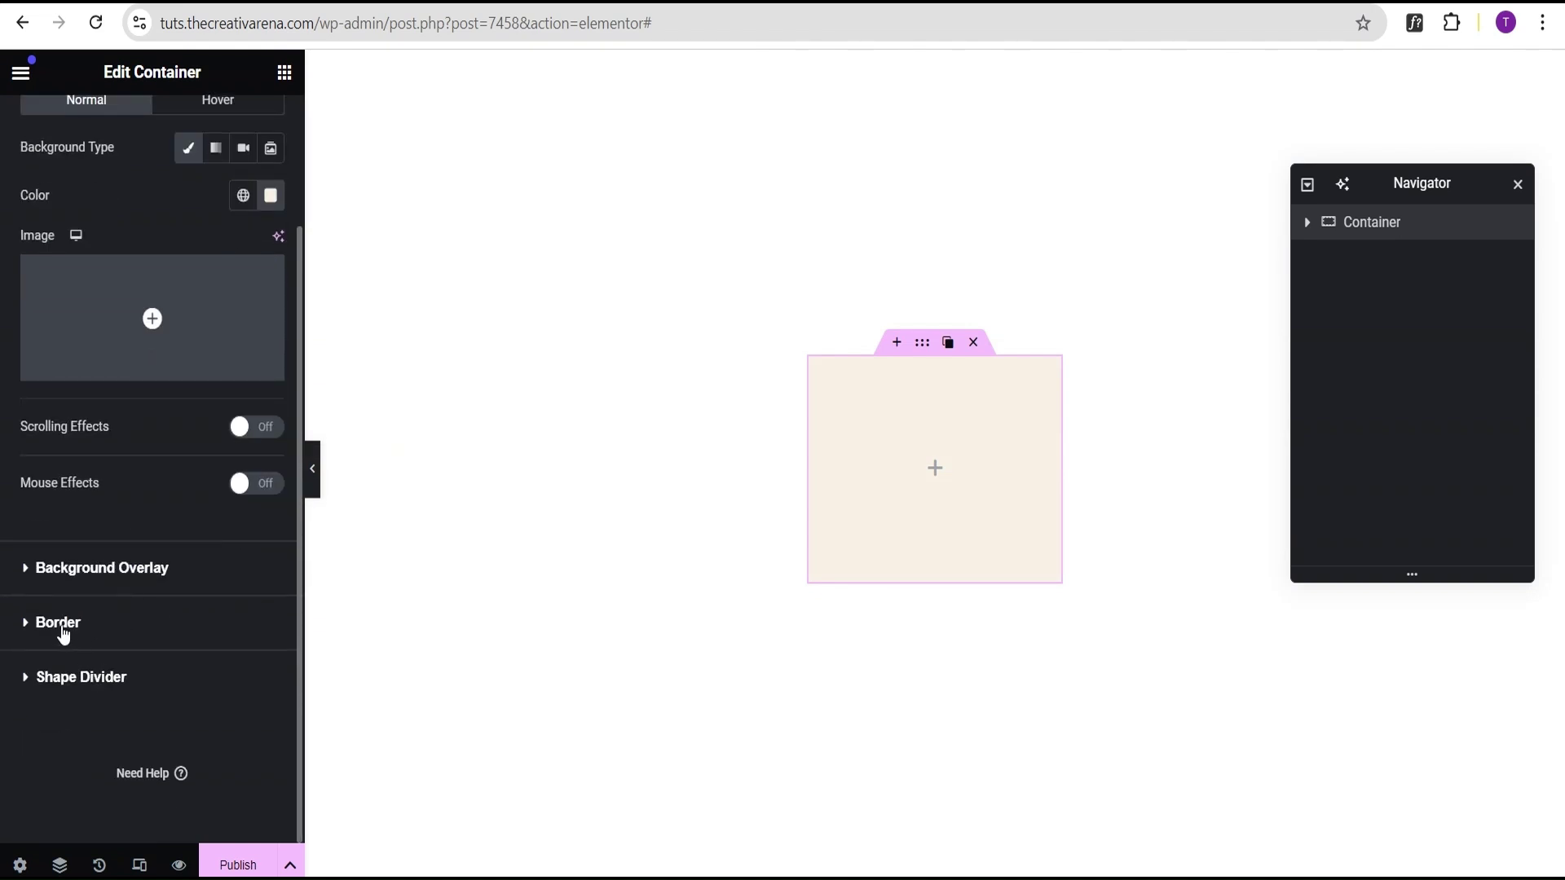
{"action": "left_click", "coordinate": [59, 624]}
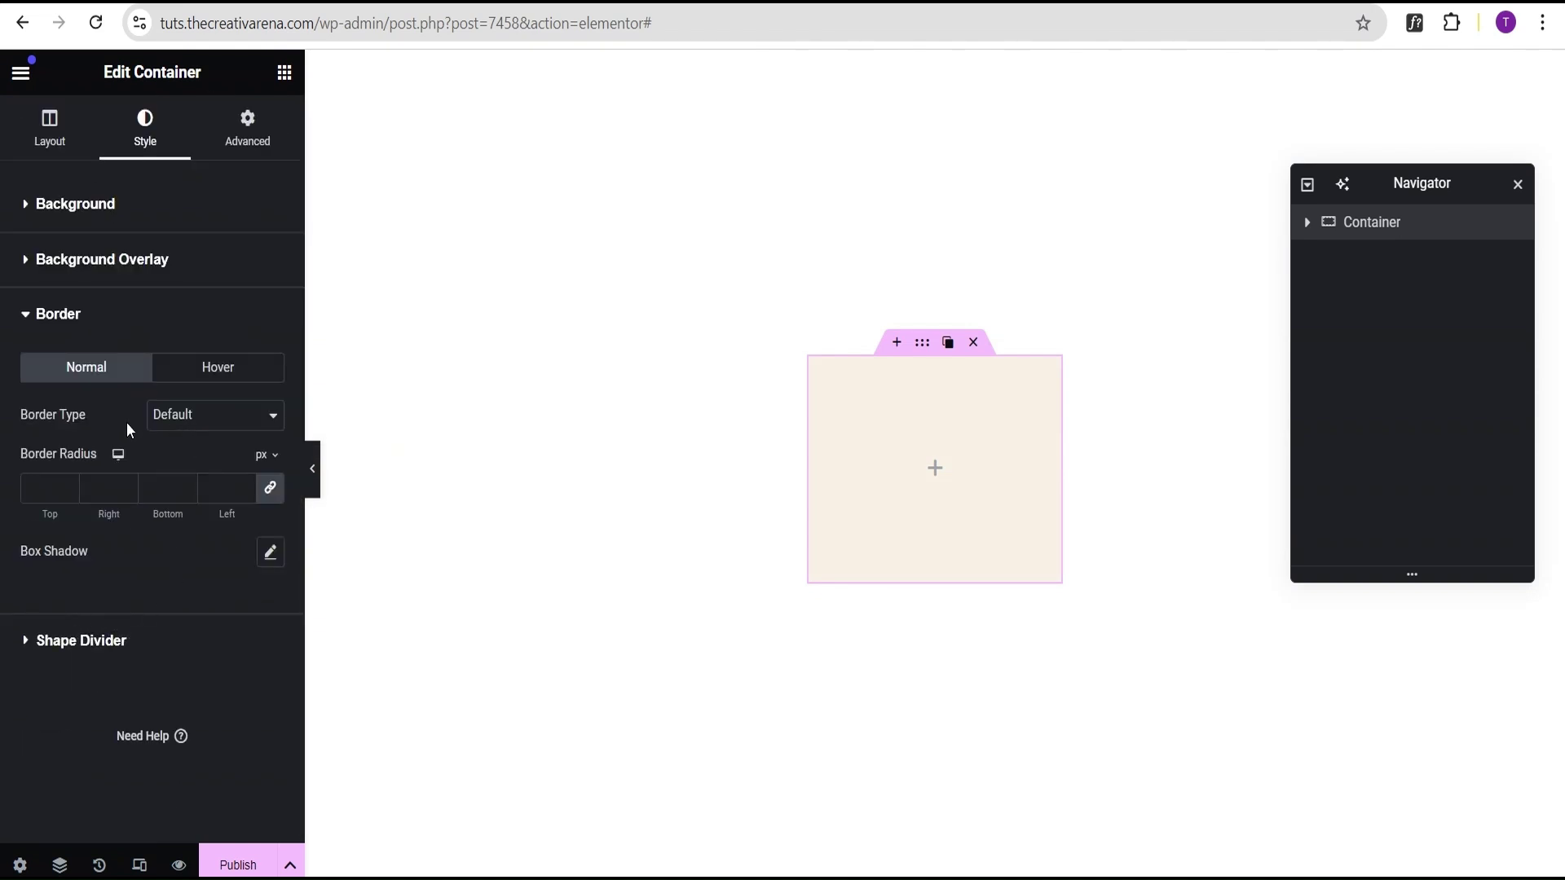
{"action": "left_click", "coordinate": [266, 465]}
{"action": "left_click", "coordinate": [259, 556]}
{"action": "left_click", "coordinate": [48, 490]}
{"action": "left_click", "coordinate": [311, 470]}
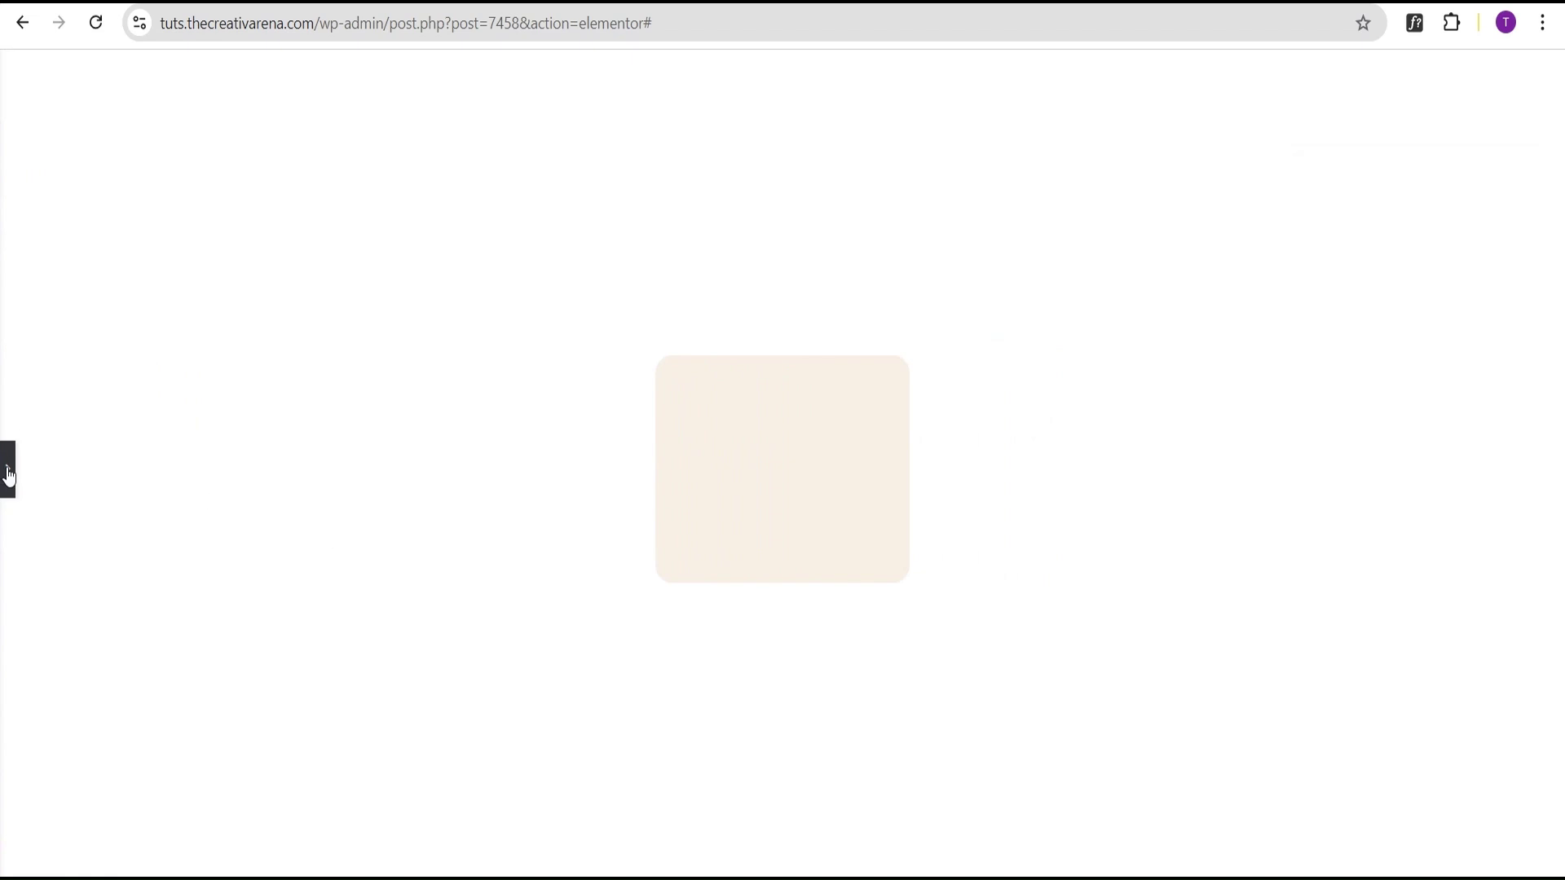
{"action": "left_click", "coordinate": [7, 469]}
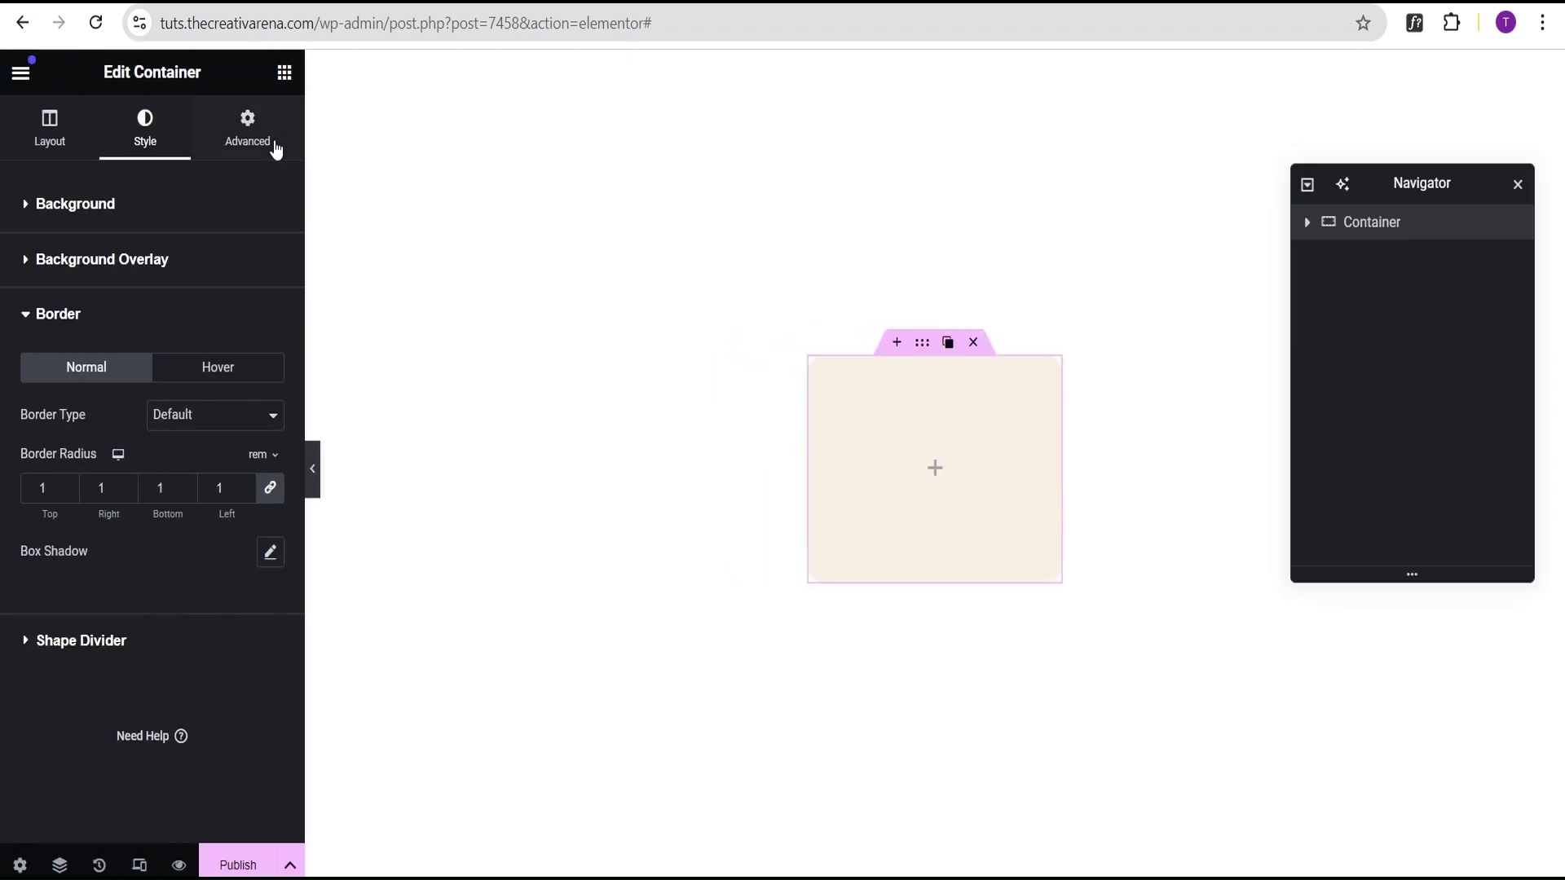
Unlink the container's rem padding and enter 1.5, 2, 1.5, 2 for top, right, bottom, left.
{"action": "left_click", "coordinate": [243, 143]}
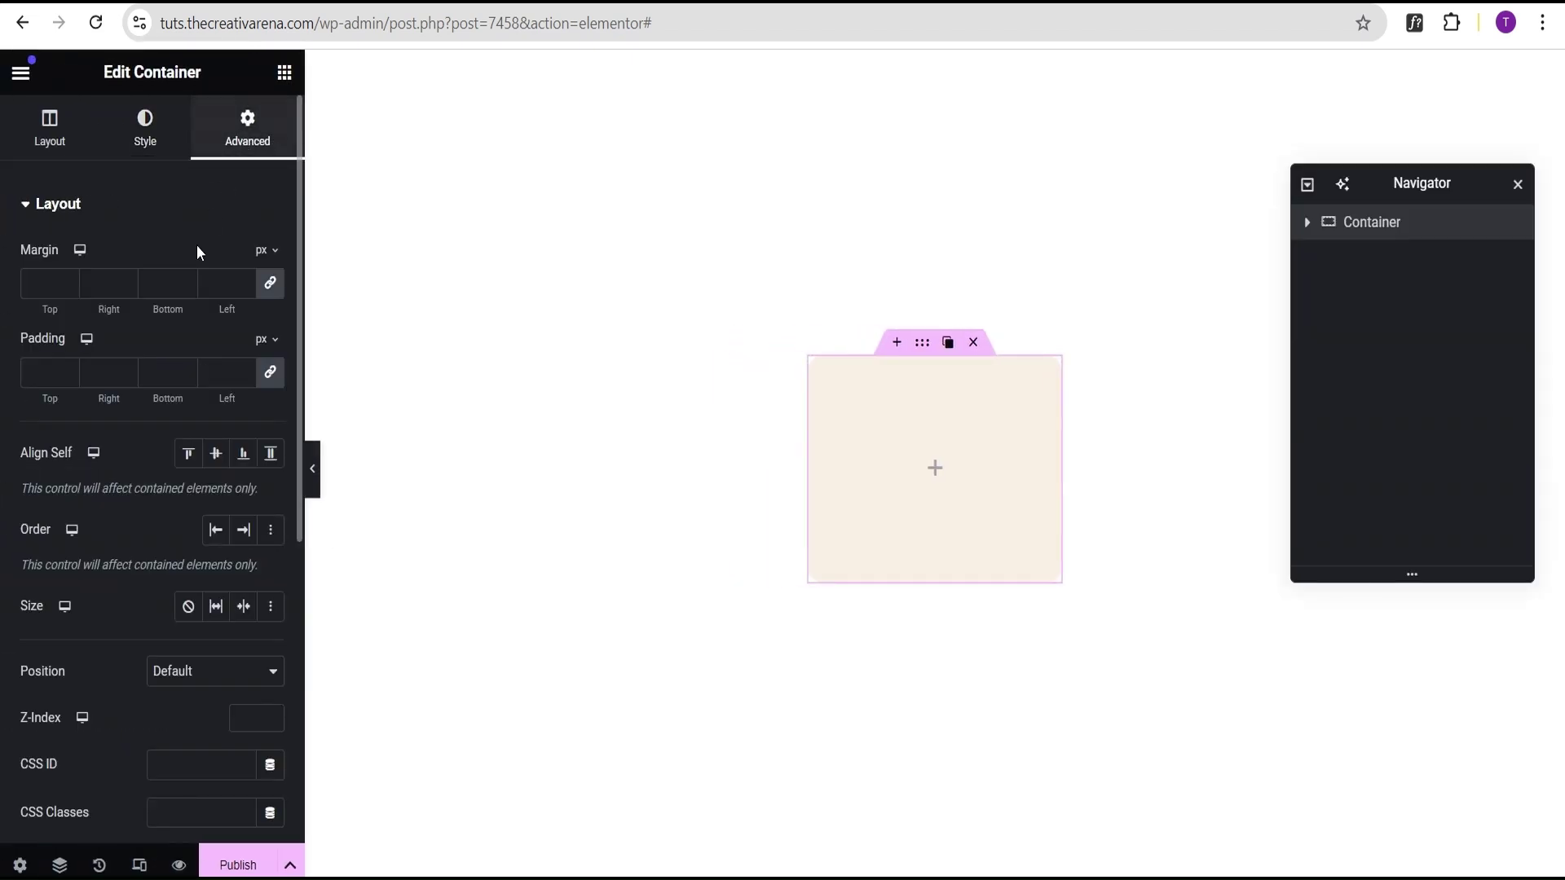
{"action": "left_click", "coordinate": [265, 339]}
{"action": "left_click", "coordinate": [267, 444]}
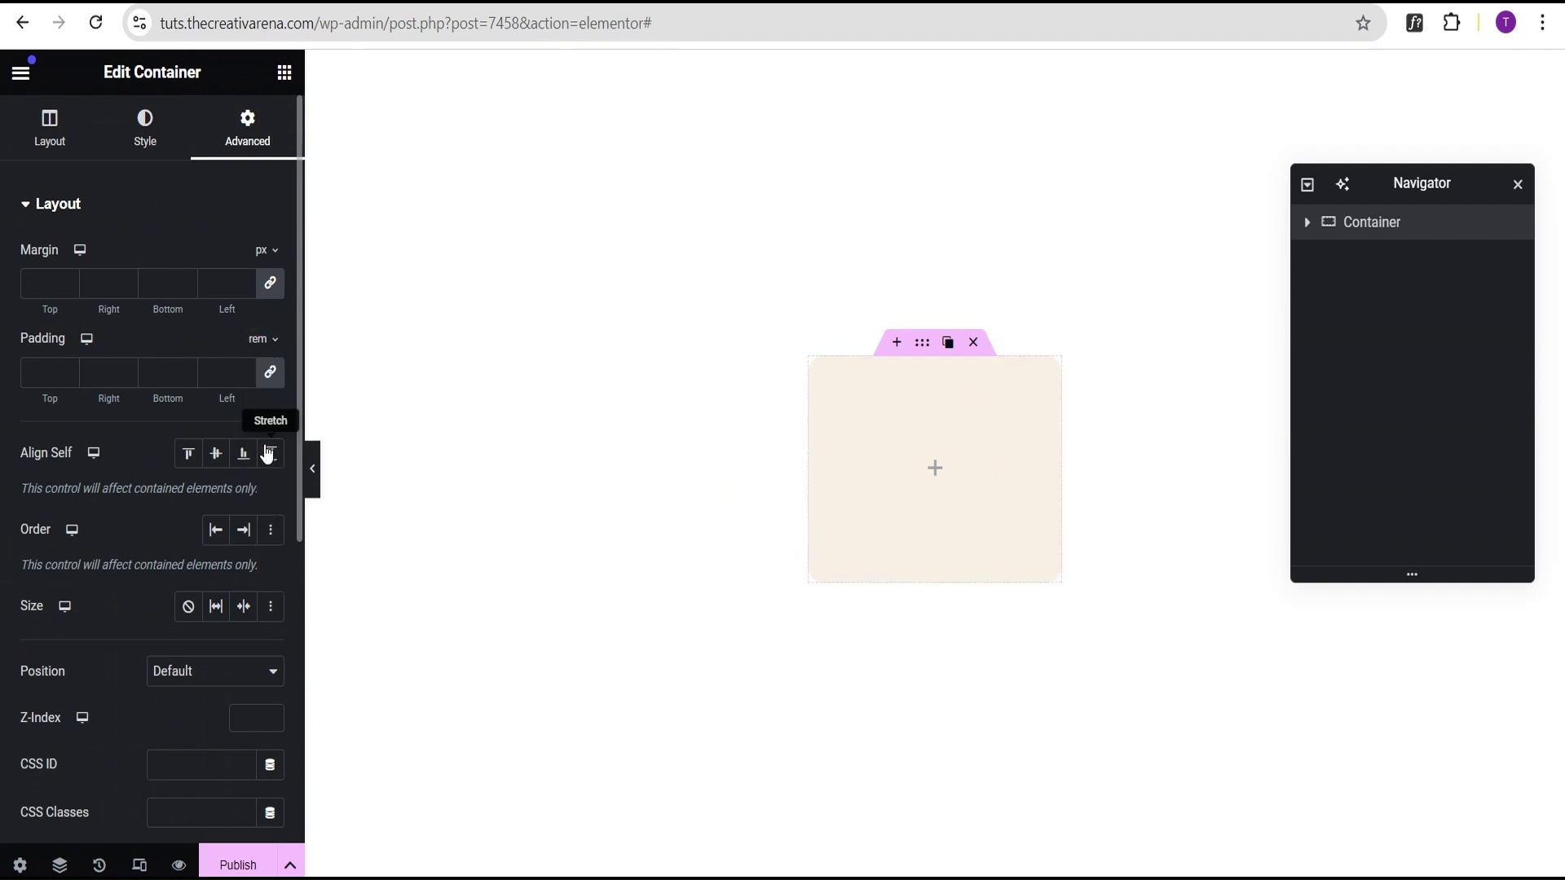
{"action": "left_click", "coordinate": [271, 375]}
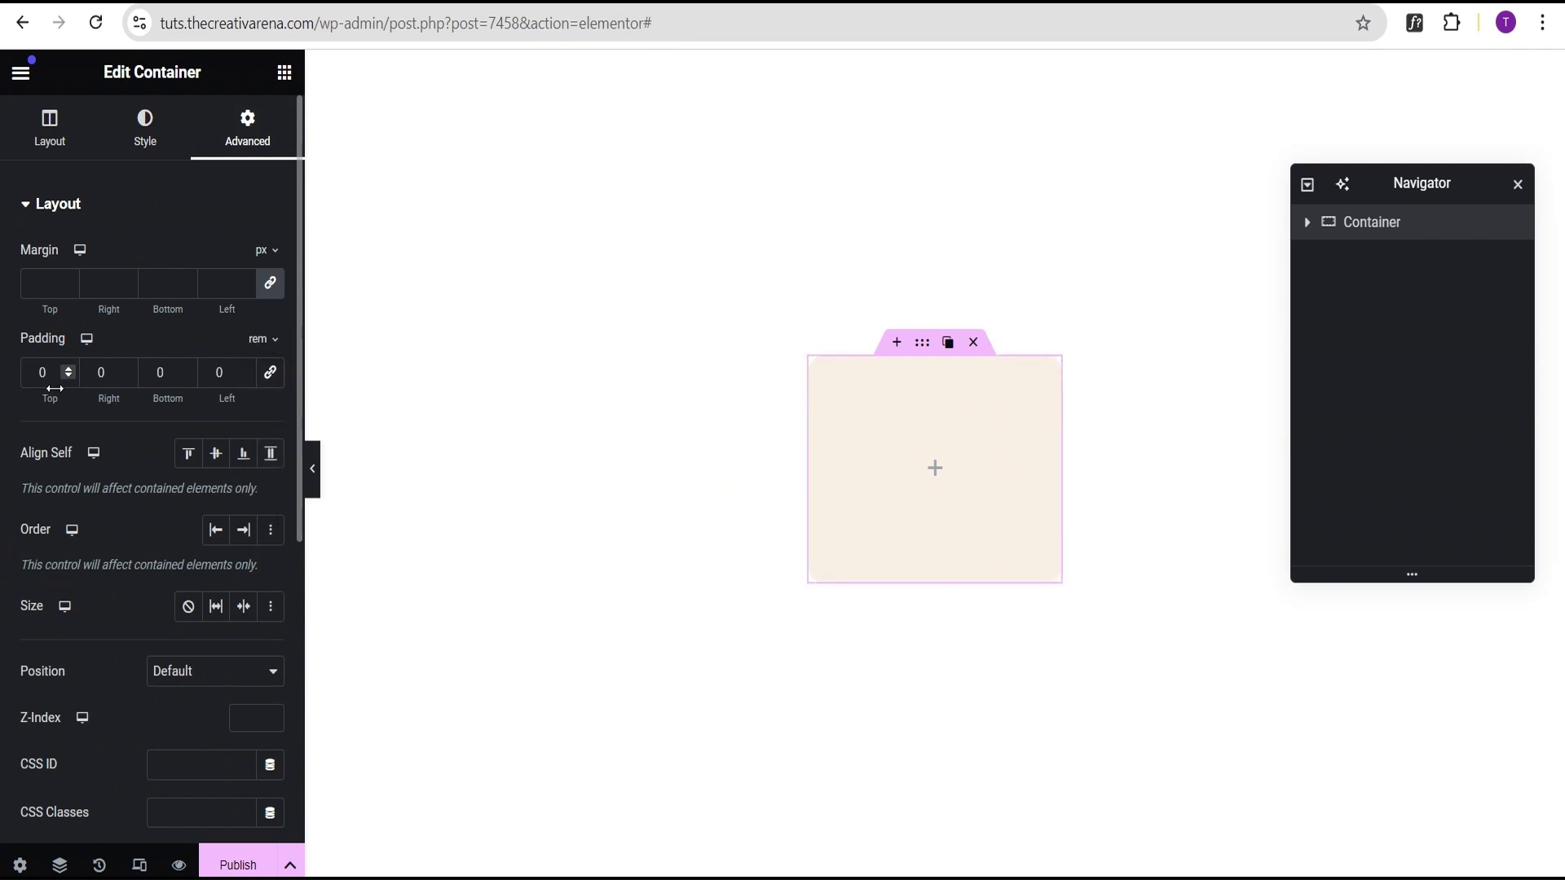
{"action": "left_click_drag", "start_coordinate": [51, 375], "coordinate": [8, 377]}
{"action": "type", "text": "1.5"}
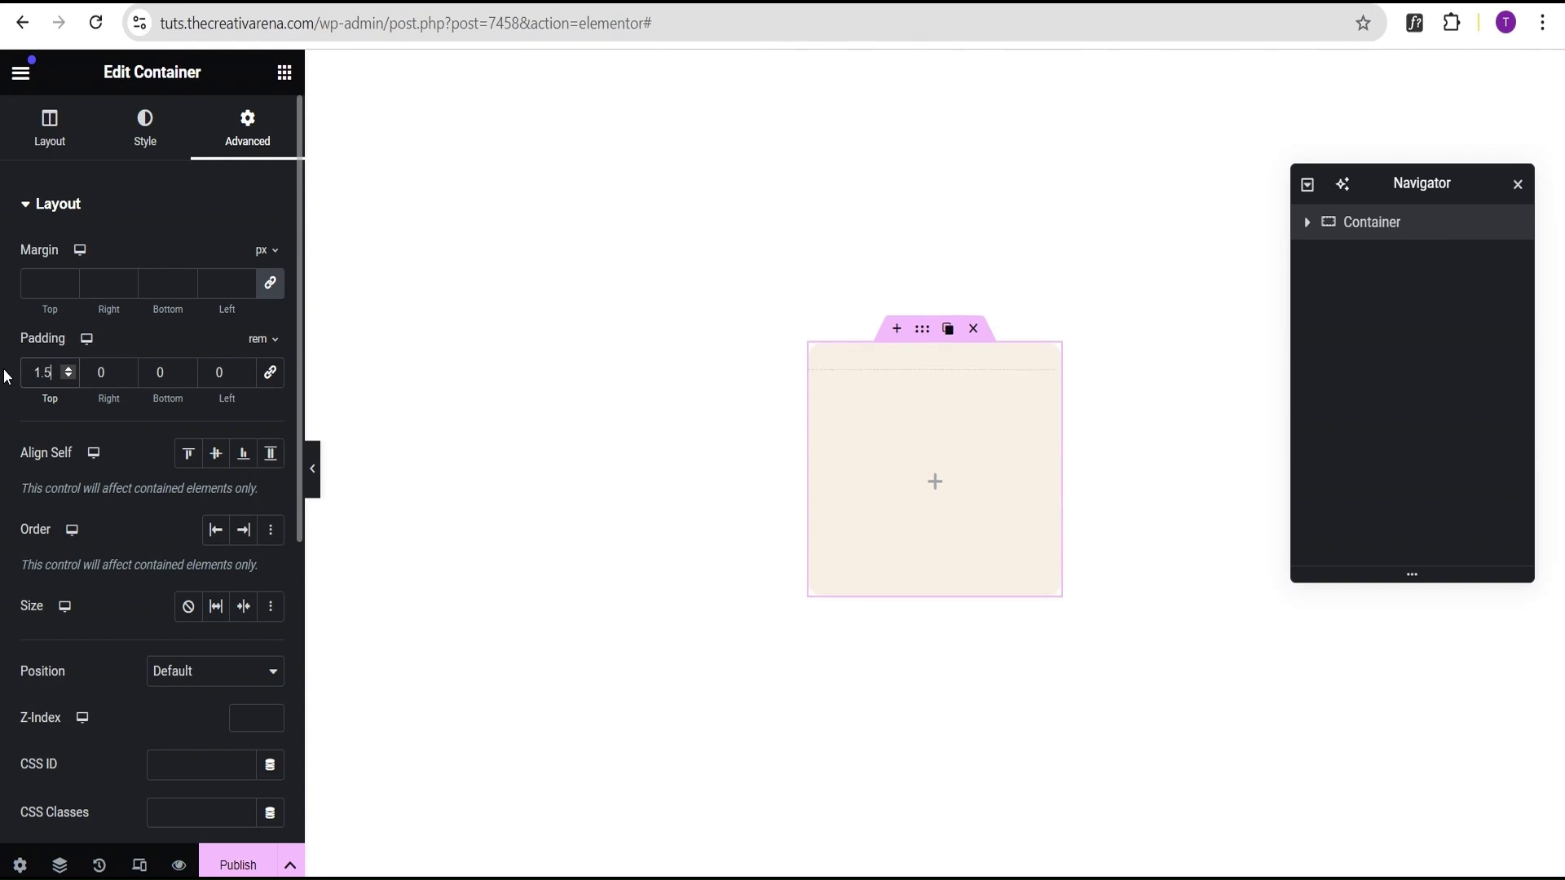
{"action": "left_click_drag", "start_coordinate": [106, 373], "coordinate": [92, 375]}
{"action": "type", "text": "2"}
{"action": "left_click", "coordinate": [145, 377]}
{"action": "type", "text": "1"}
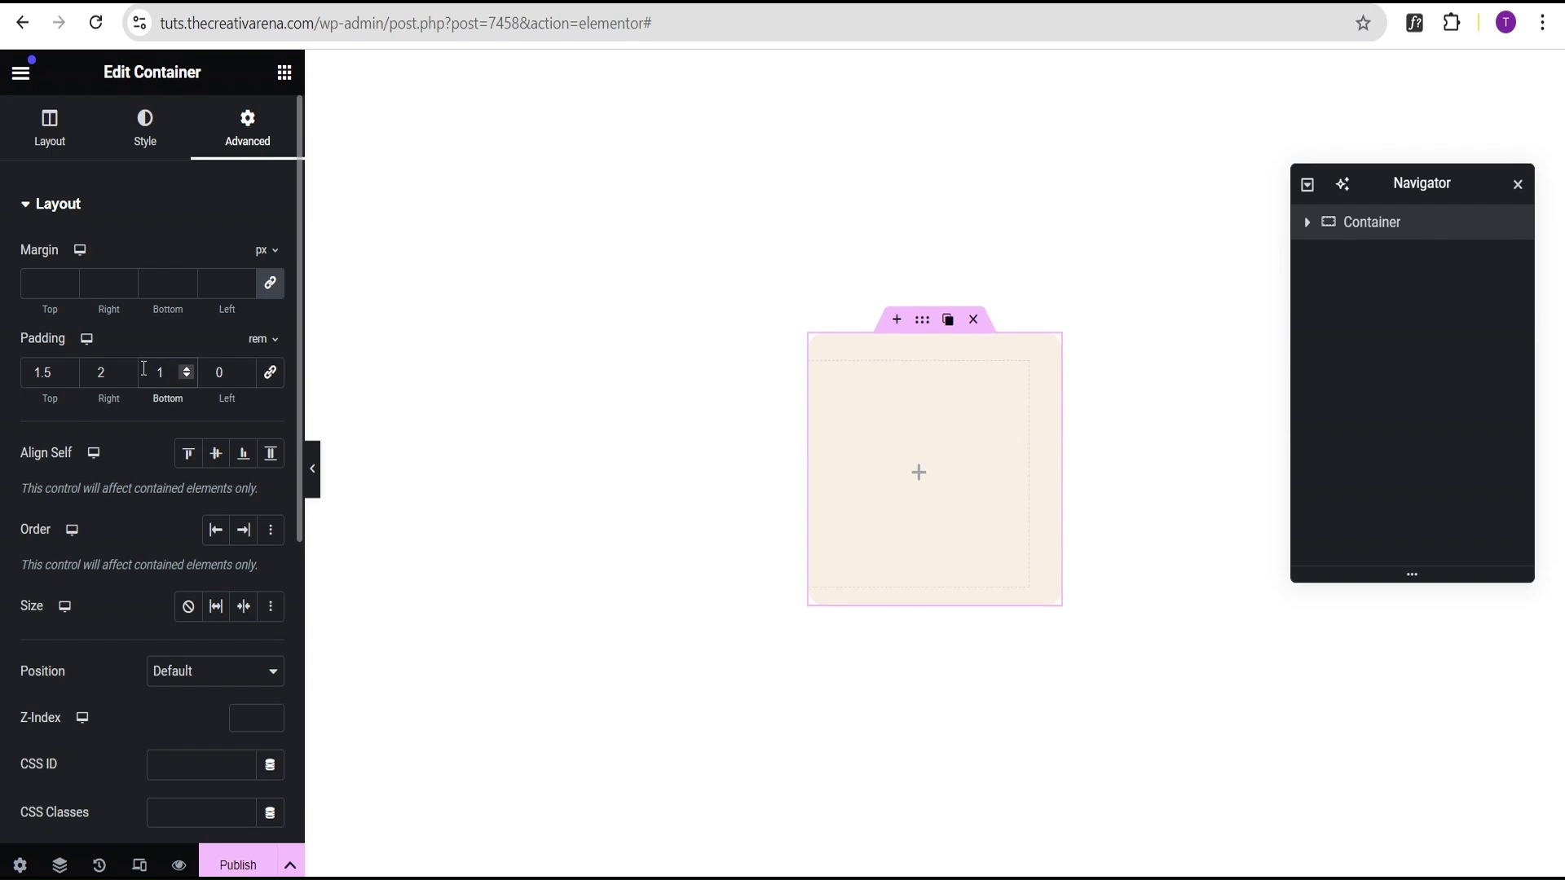
{"action": "type", "text": ".5"}
{"action": "key", "text": "Tab"}
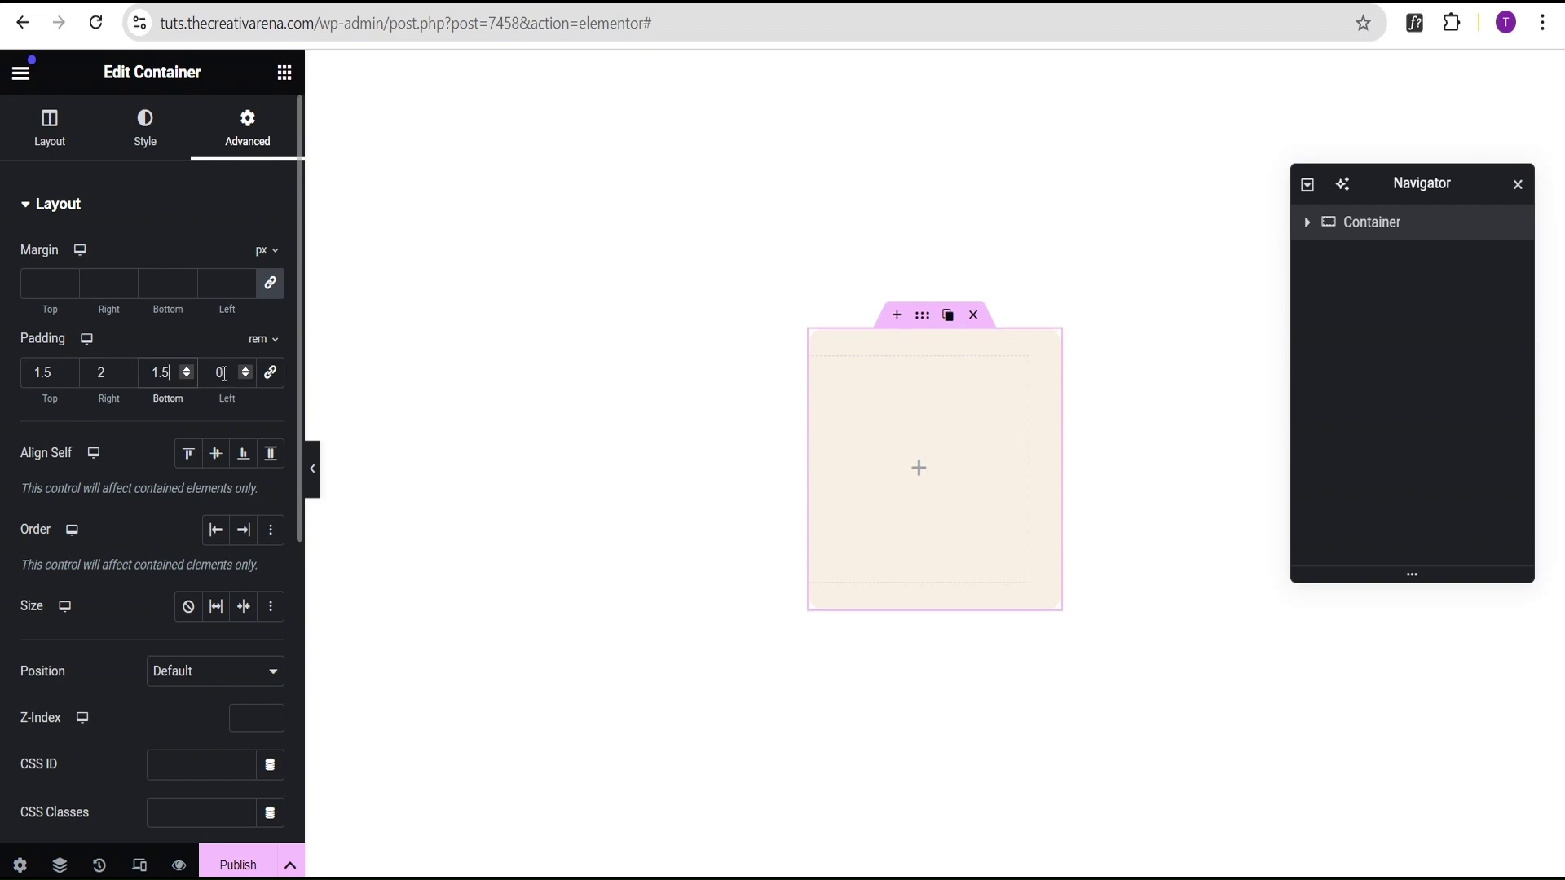
{"action": "type", "text": "2"}
Rename the outer container 'Card' and add an inner container named 'Card Image'.
{"action": "double_click", "coordinate": [1369, 222]}
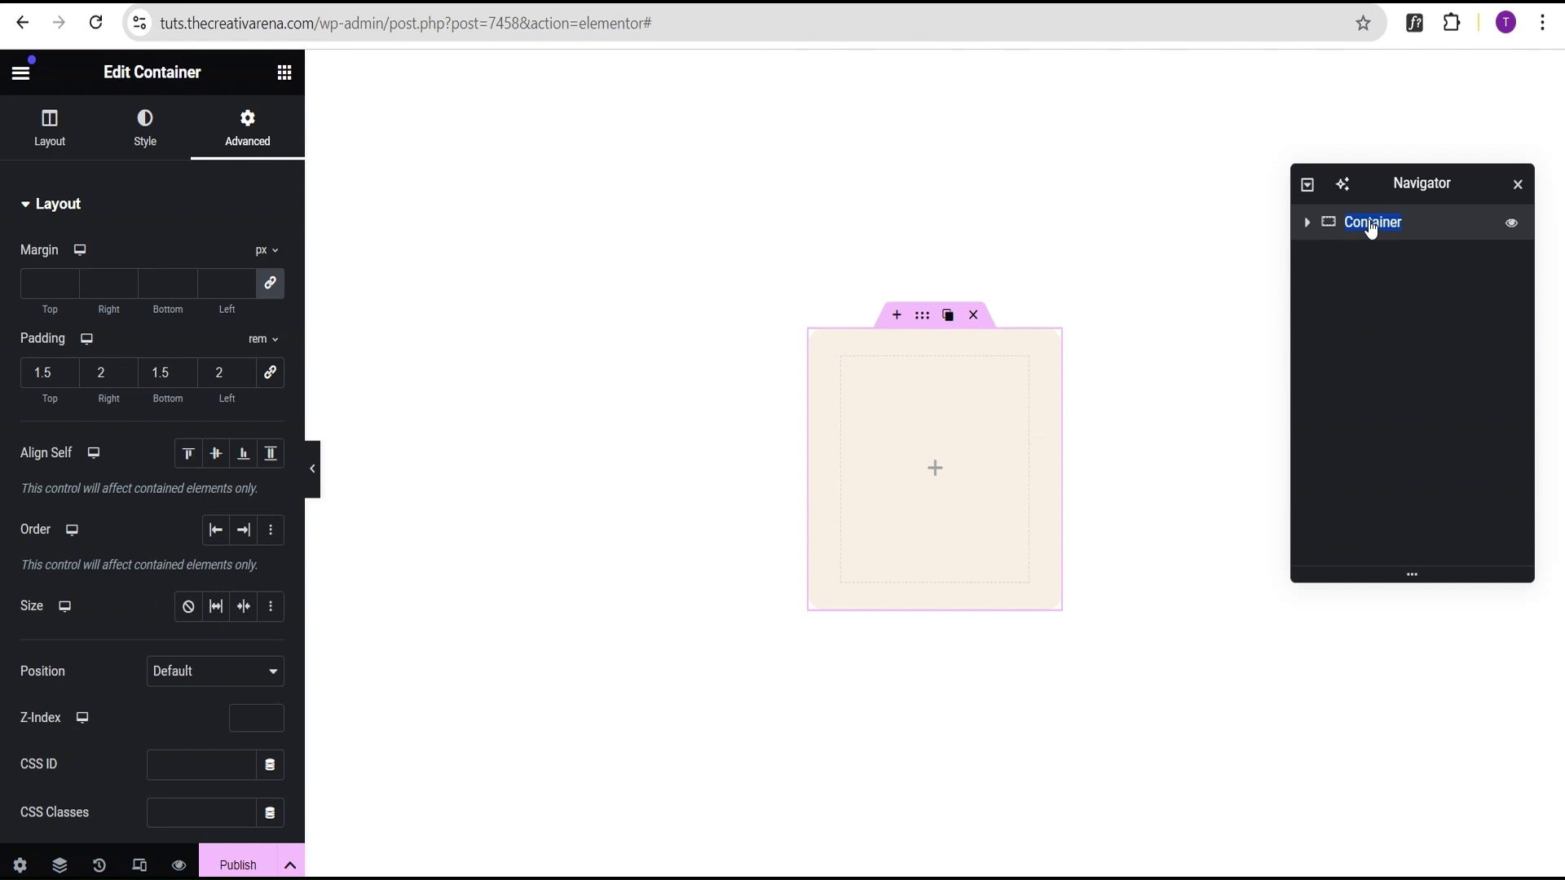
{"action": "type", "text": "Card"}
{"action": "left_click", "coordinate": [934, 466]}
{"action": "scroll", "coordinate": [295, 628], "scroll_direction": "down", "scroll_amount": 3}
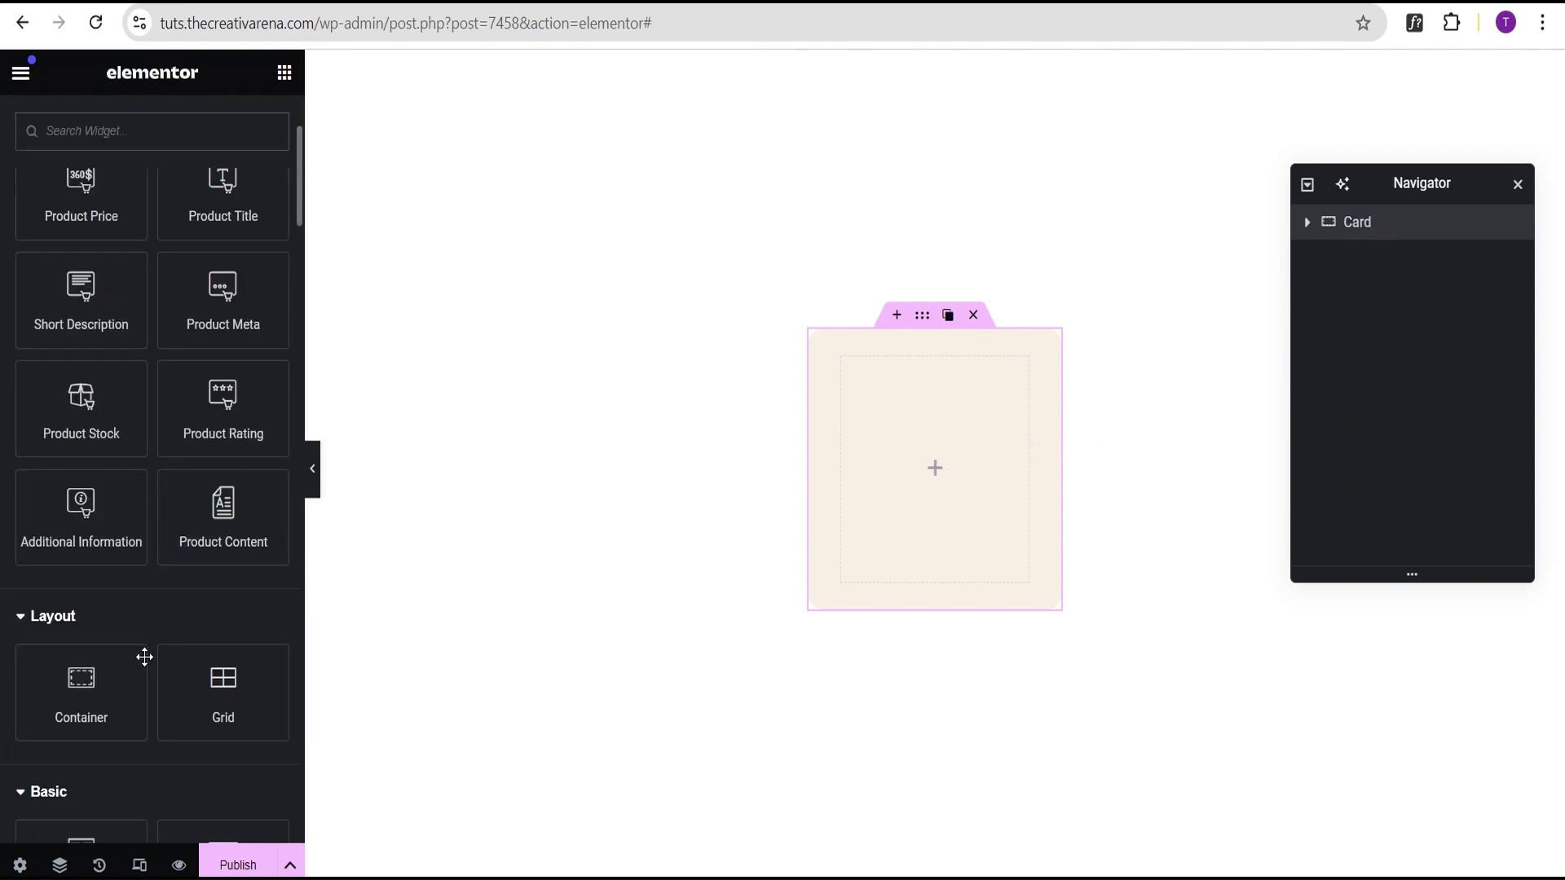
{"action": "left_click_drag", "start_coordinate": [81, 676], "coordinate": [895, 481]}
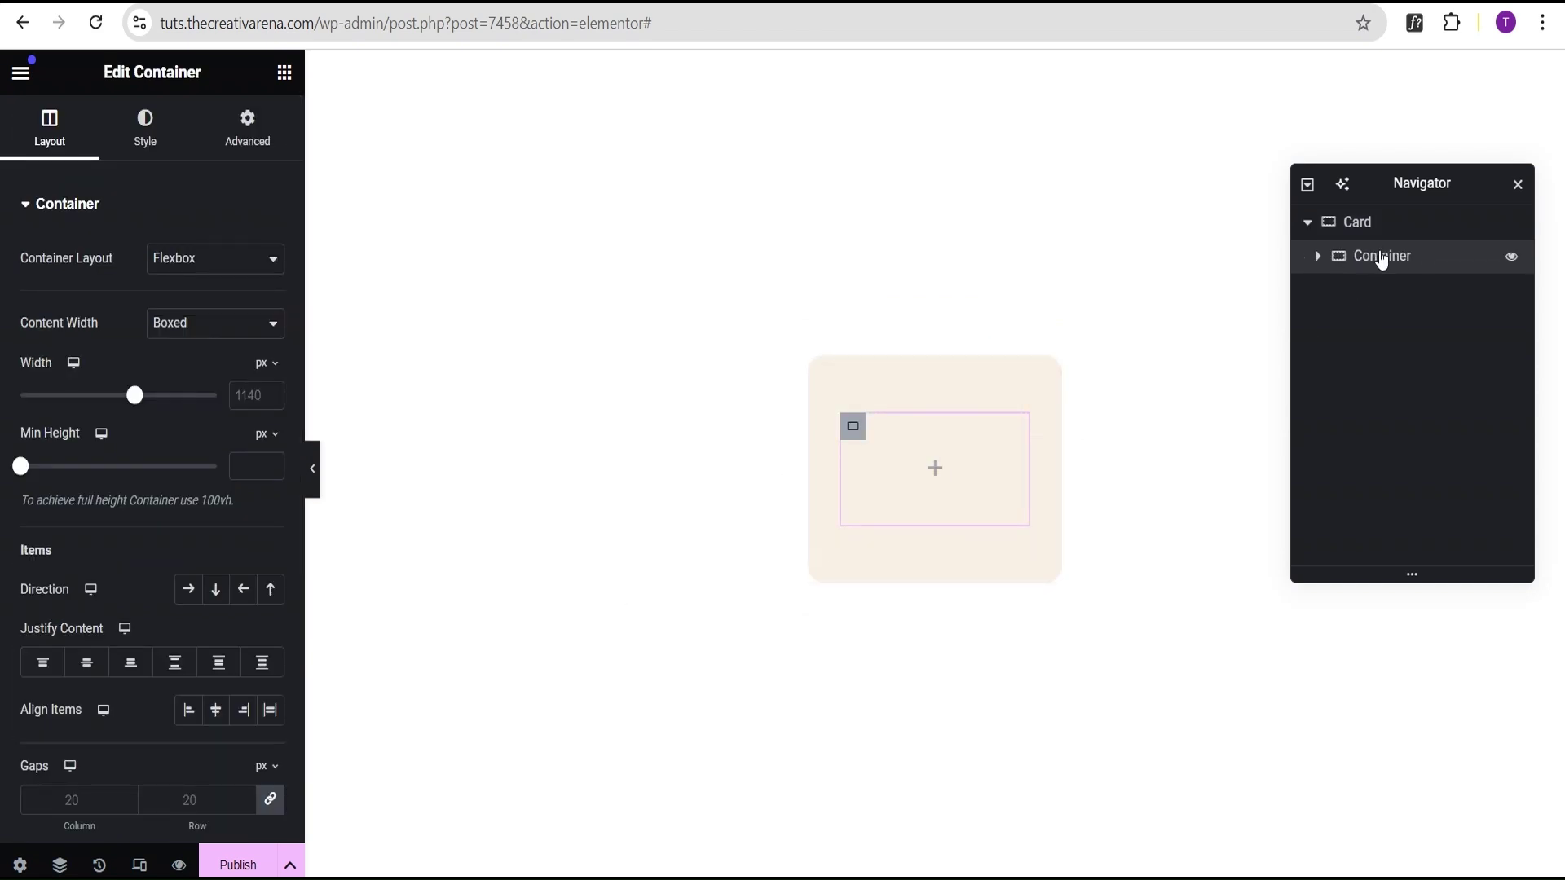
{"action": "double_click", "coordinate": [1382, 257]}
{"action": "type", "text": "Card Image"}
Duplicate Card Image and rename the copy 'Card Name'.
{"action": "right_click", "coordinate": [1439, 255]}
{"action": "left_click", "coordinate": [1383, 323]}
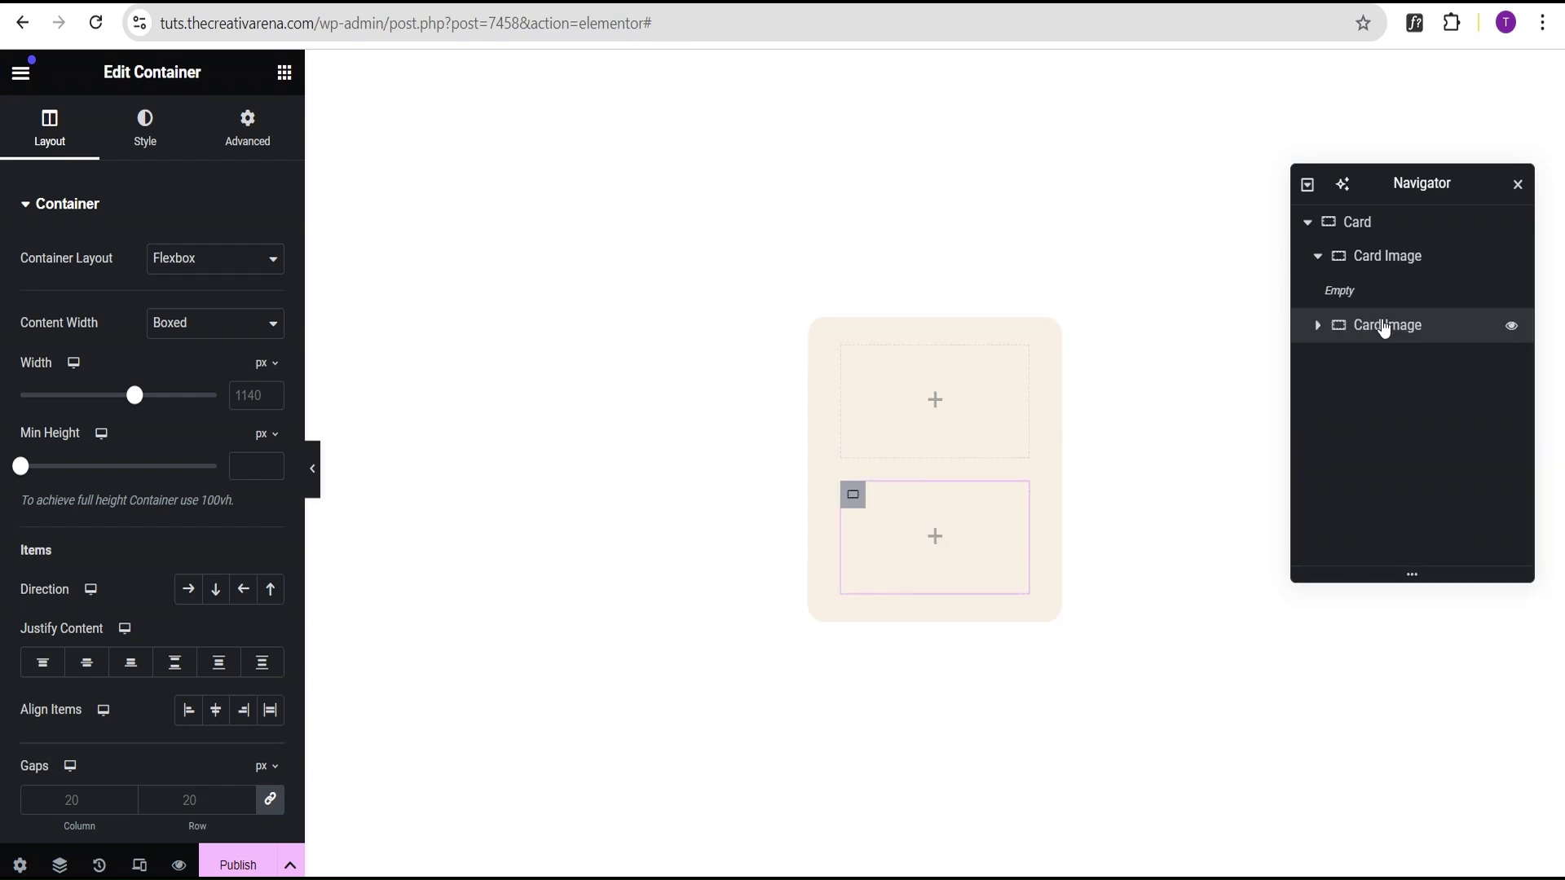
{"action": "double_click", "coordinate": [1383, 325]}
{"action": "key", "text": "End"}
{"action": "type", "text": "Nam"}
Duplicate Card Name and rename the copy 'Card Price'.
{"action": "right_click", "coordinate": [1436, 332]}
{"action": "left_click", "coordinate": [1422, 402]}
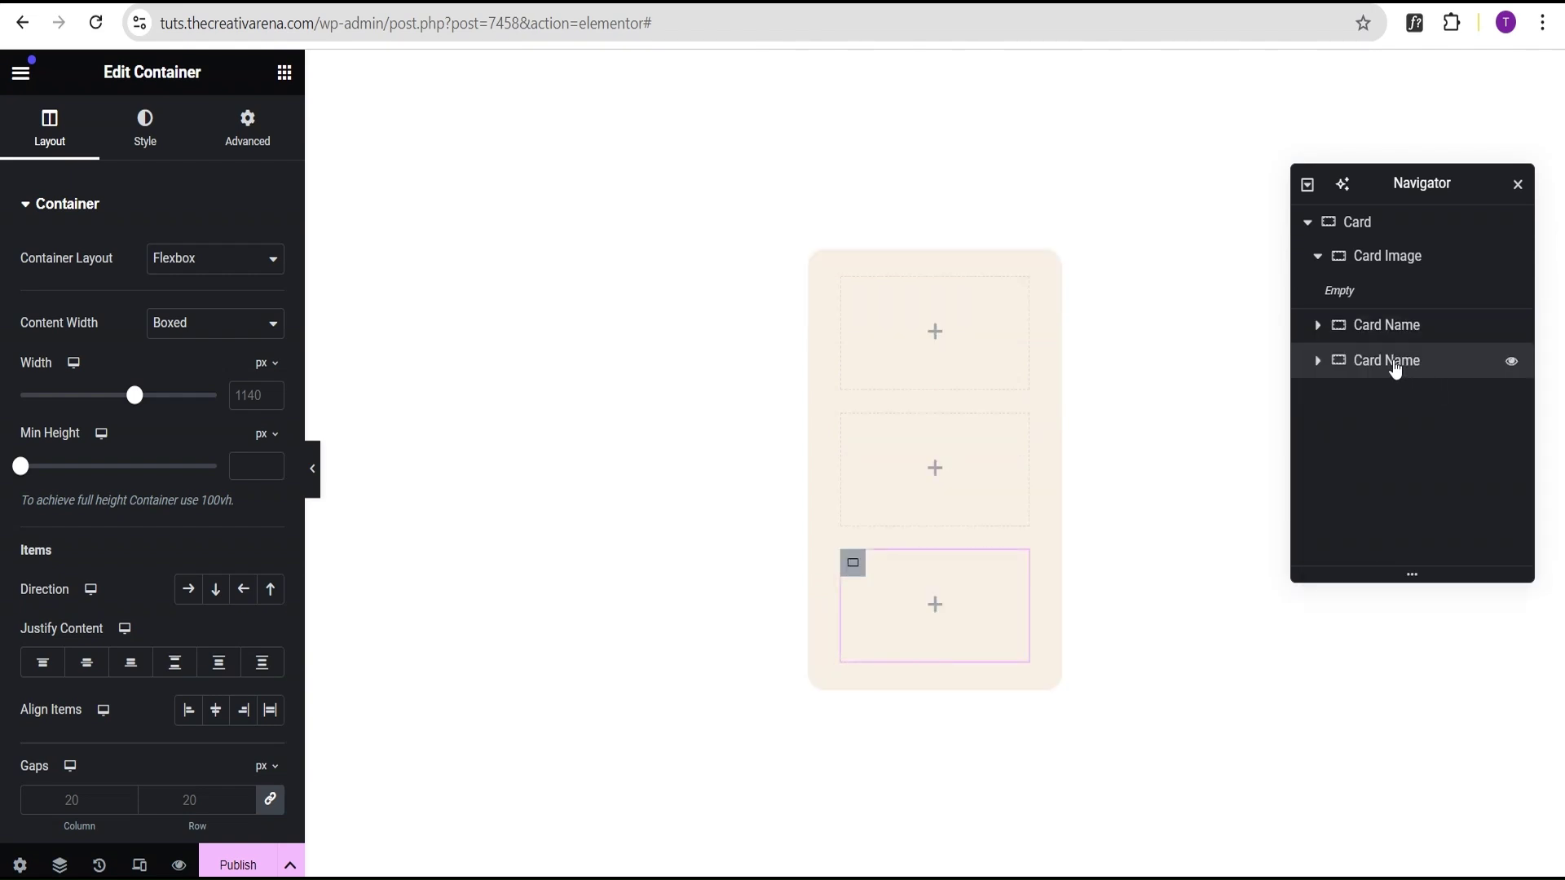
{"action": "double_click", "coordinate": [1394, 367]}
{"action": "type", "text": "Card"}
{"action": "key", "text": "Return"}
{"action": "key", "text": "Return"}
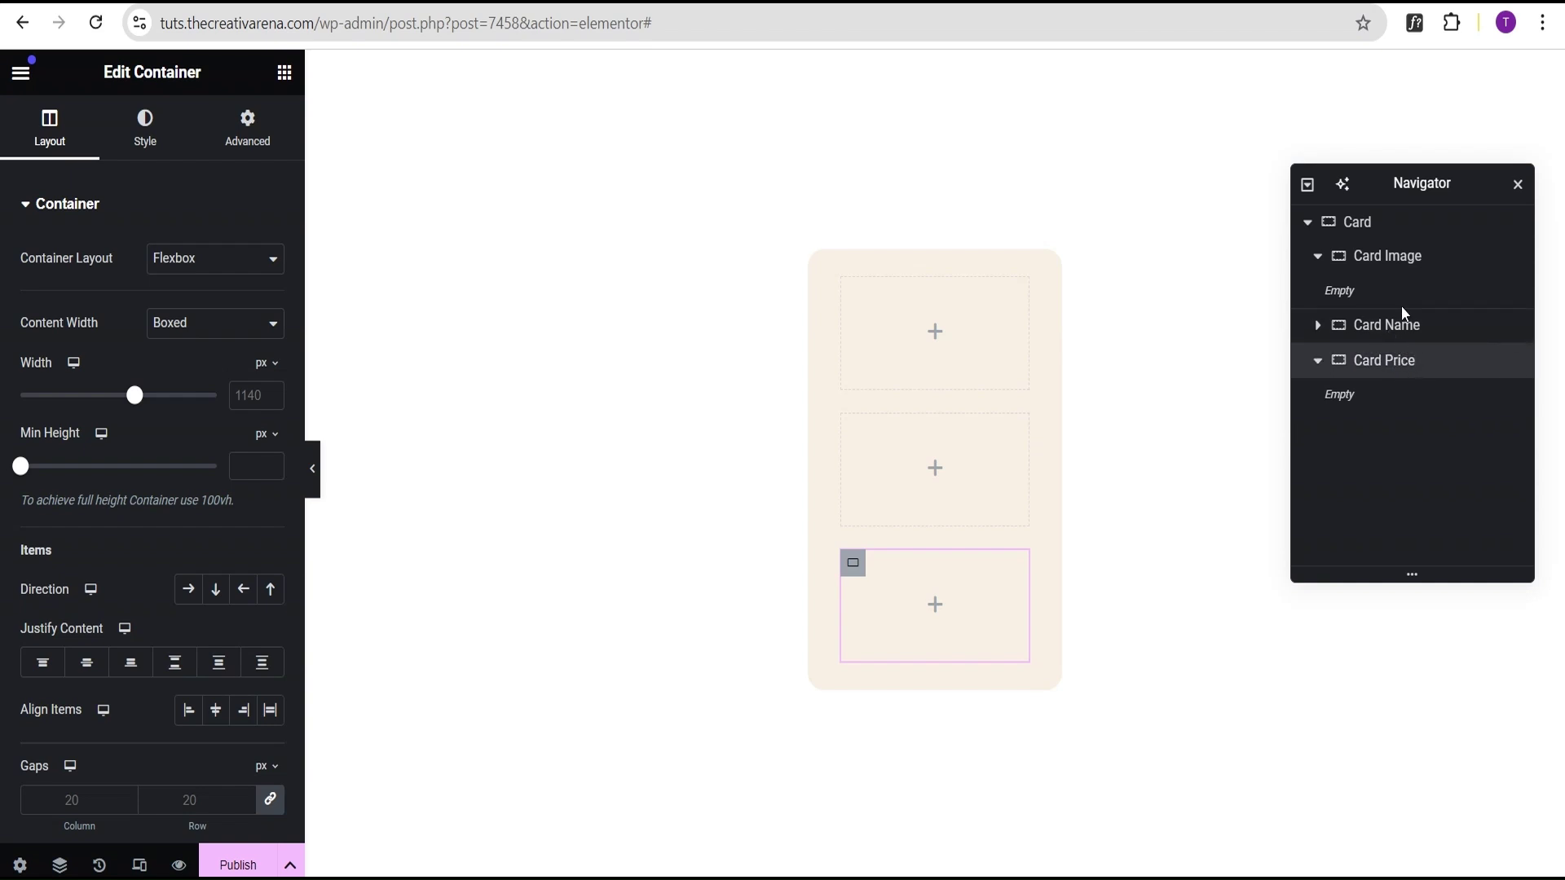
{"action": "left_click", "coordinate": [1316, 258]}
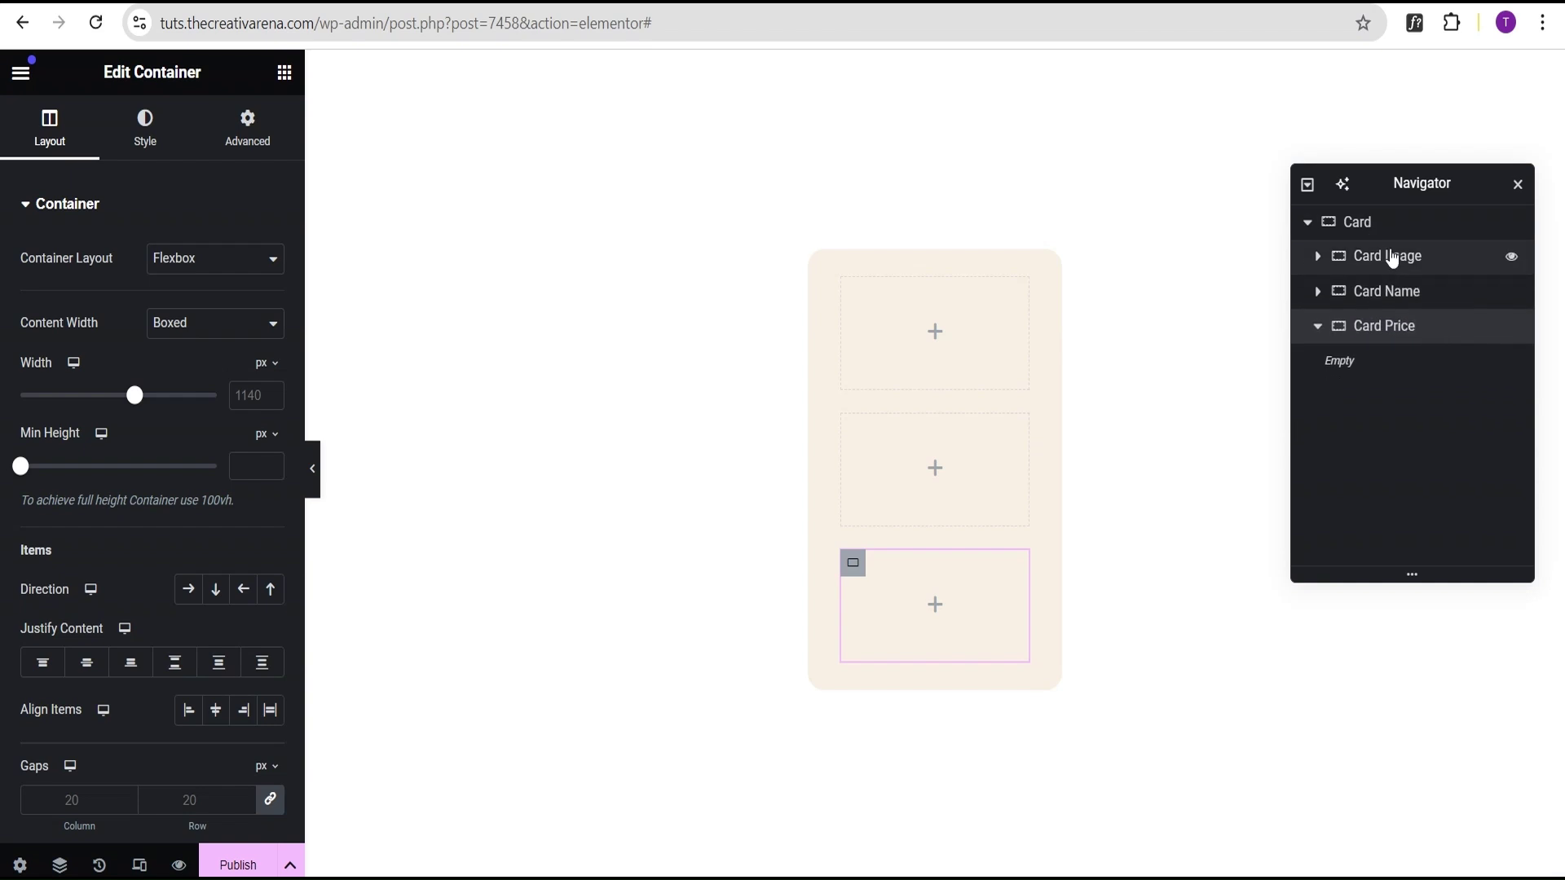
Set the Card Image container's content width to Full Width.
{"action": "left_click", "coordinate": [1428, 258]}
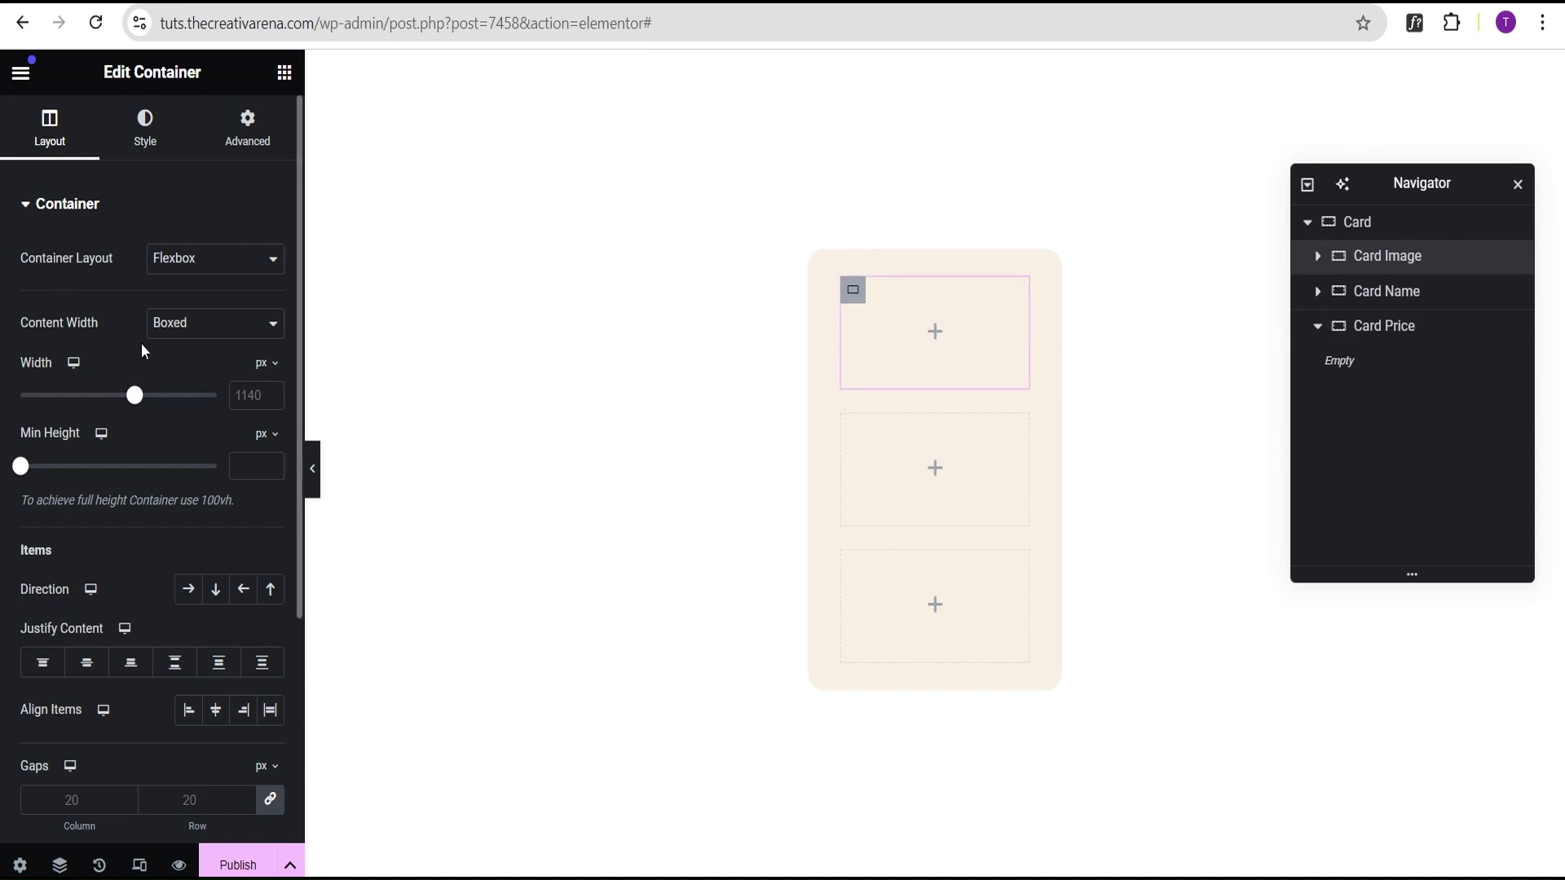
{"action": "left_click", "coordinate": [185, 326]}
{"action": "left_click", "coordinate": [198, 384]}
{"action": "scroll", "coordinate": [130, 445], "scroll_direction": "down", "scroll_amount": 1}
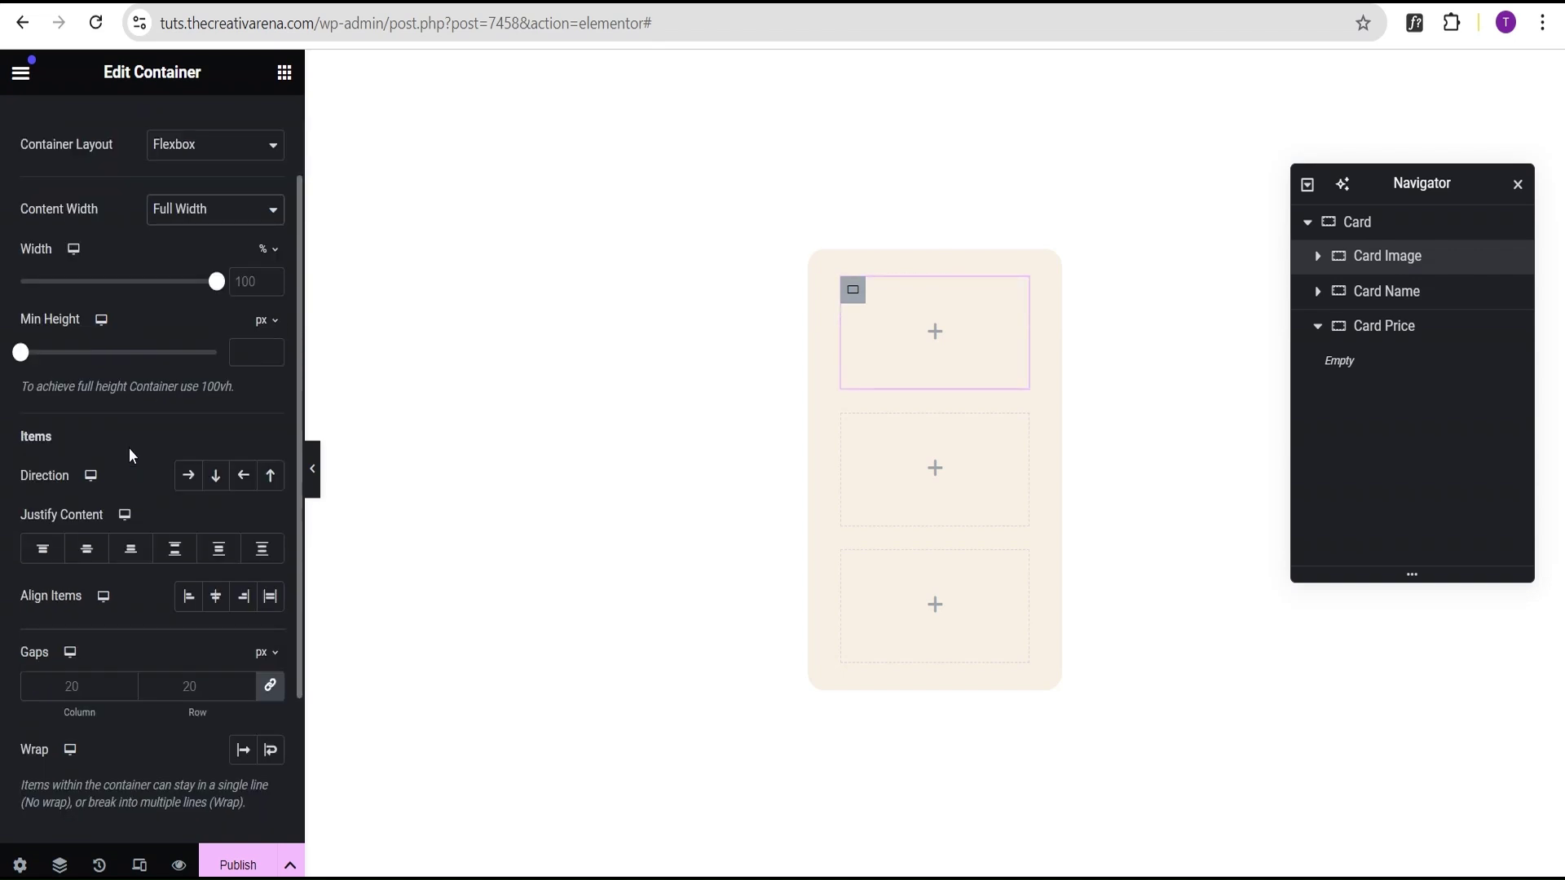
{"action": "scroll", "coordinate": [131, 447], "scroll_direction": "up", "scroll_amount": 1}
Give Card Image 1 rem of bottom padding with the sides unlinked.
{"action": "left_click", "coordinate": [245, 134]}
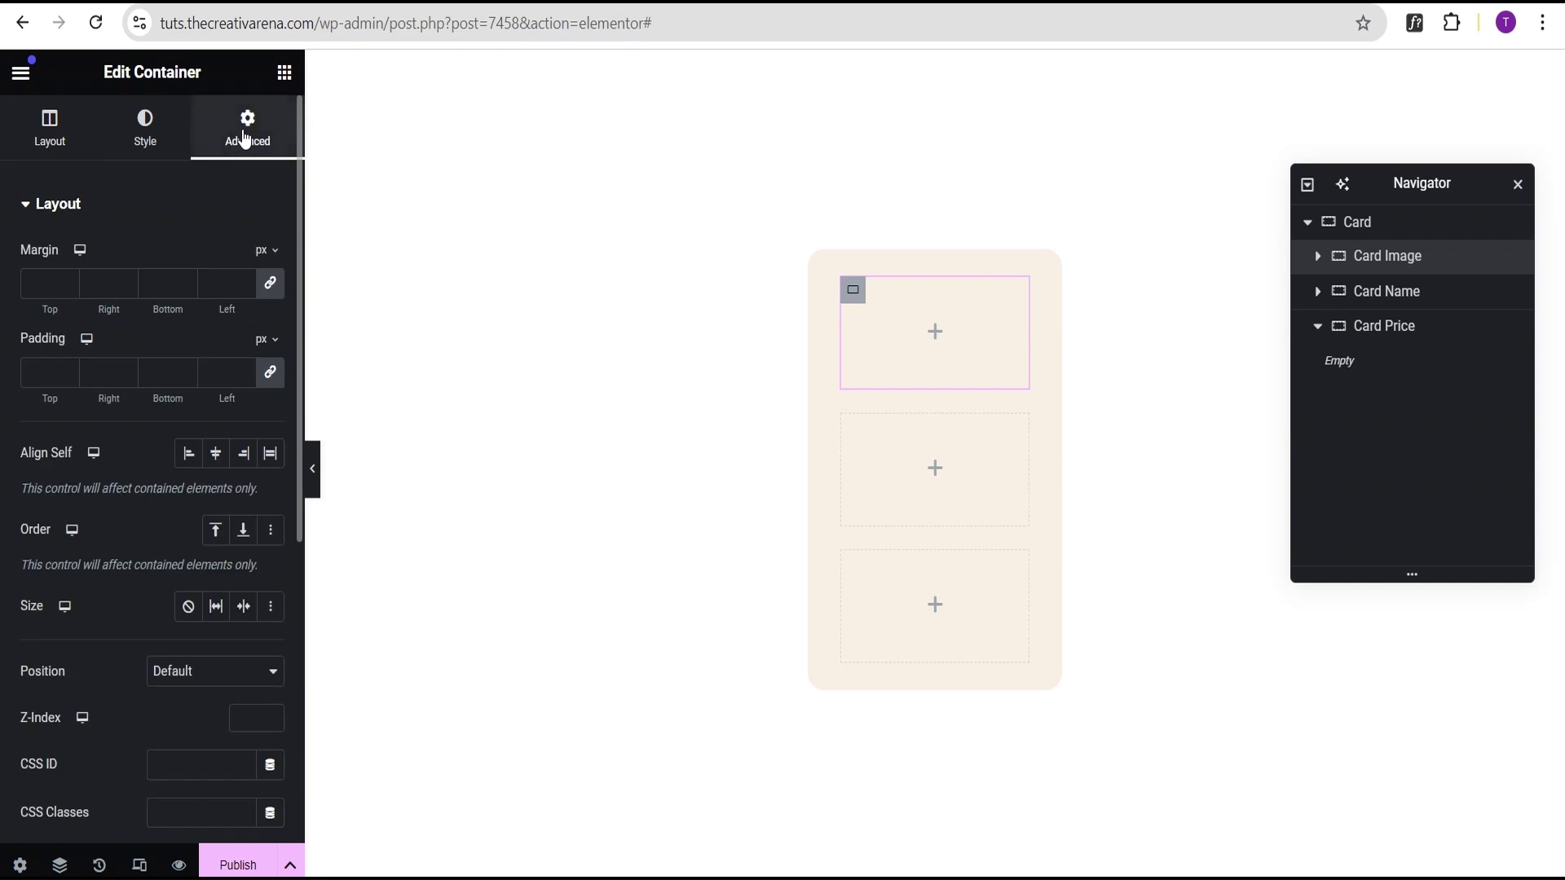
{"action": "left_click", "coordinate": [280, 377]}
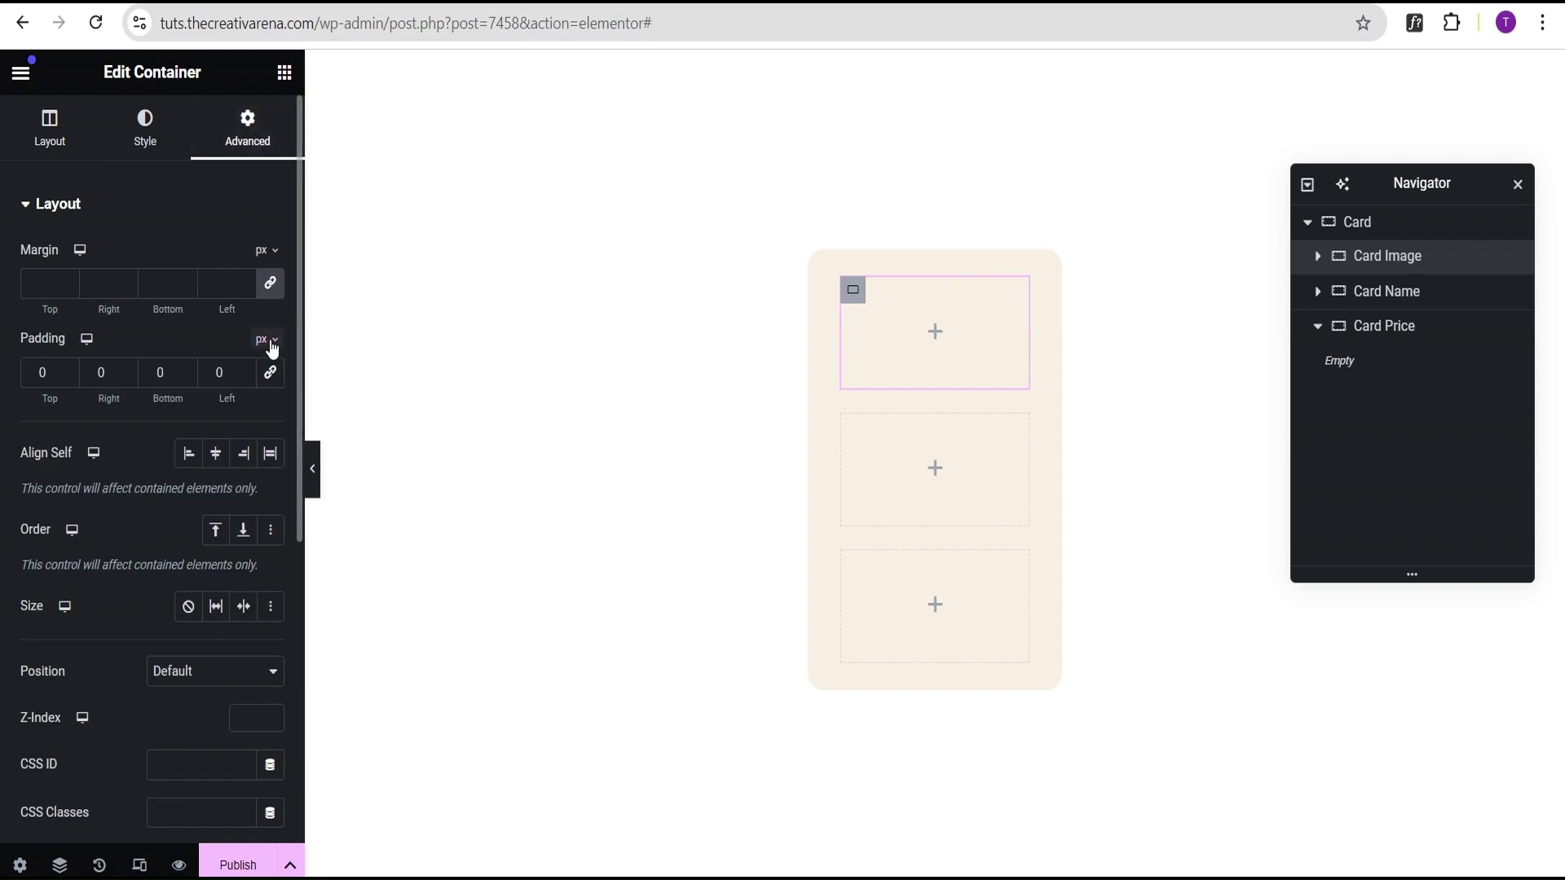
{"action": "left_click", "coordinate": [269, 342]}
{"action": "left_click", "coordinate": [261, 443]}
{"action": "left_click", "coordinate": [165, 375]}
{"action": "type", "text": "1"}
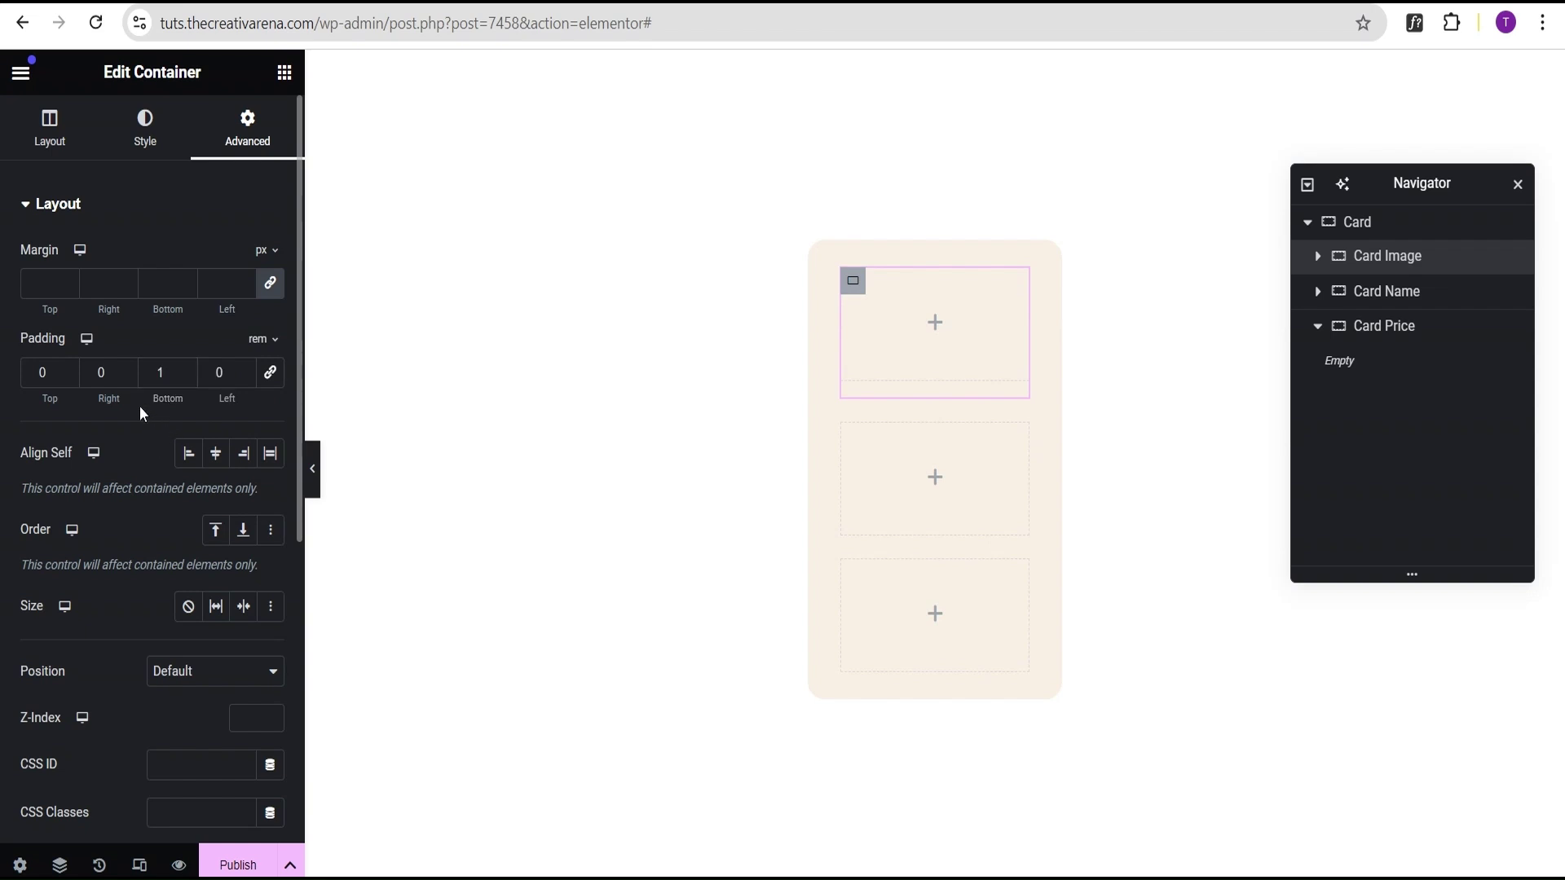
Add a Featured Image widget to Card Image at Full resolution, linked to the Post URL.
{"action": "left_click", "coordinate": [283, 73]}
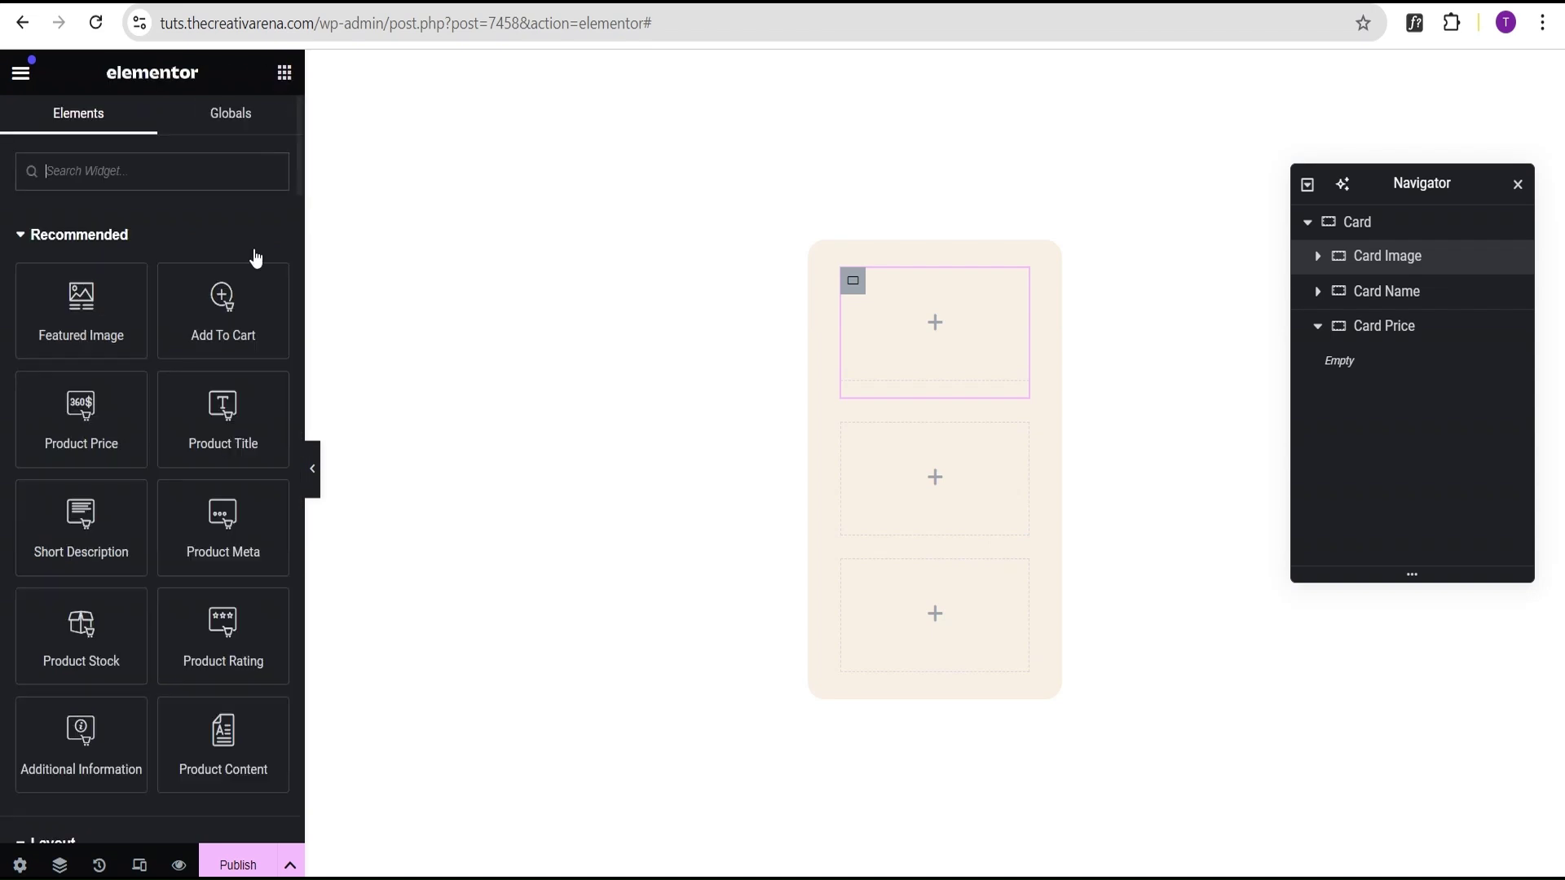
{"action": "left_click_drag", "start_coordinate": [74, 325], "coordinate": [902, 354]}
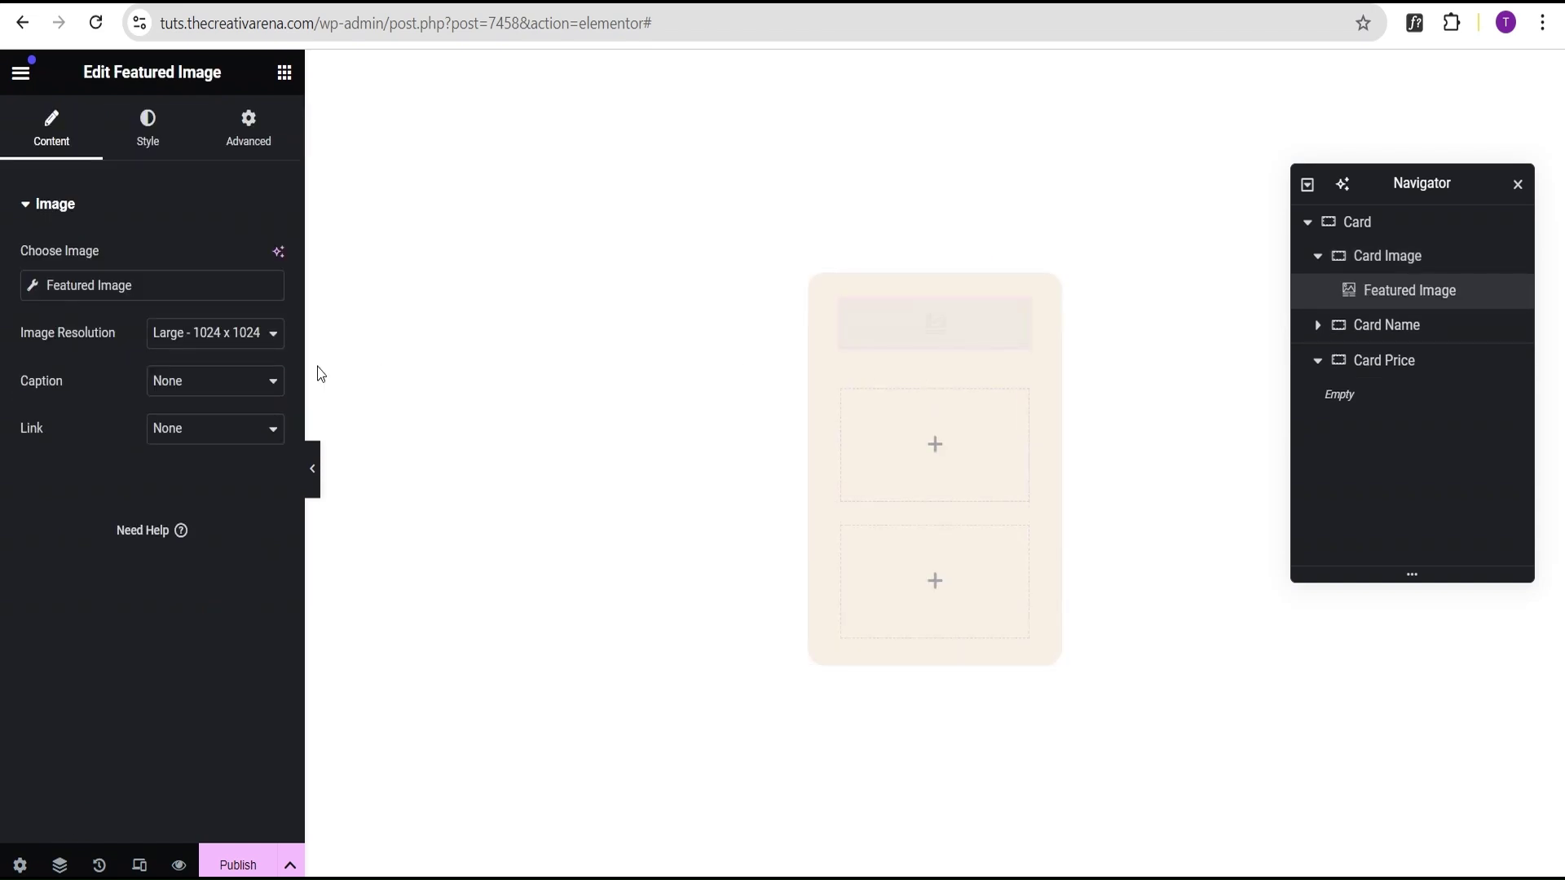
{"action": "left_click", "coordinate": [208, 342]}
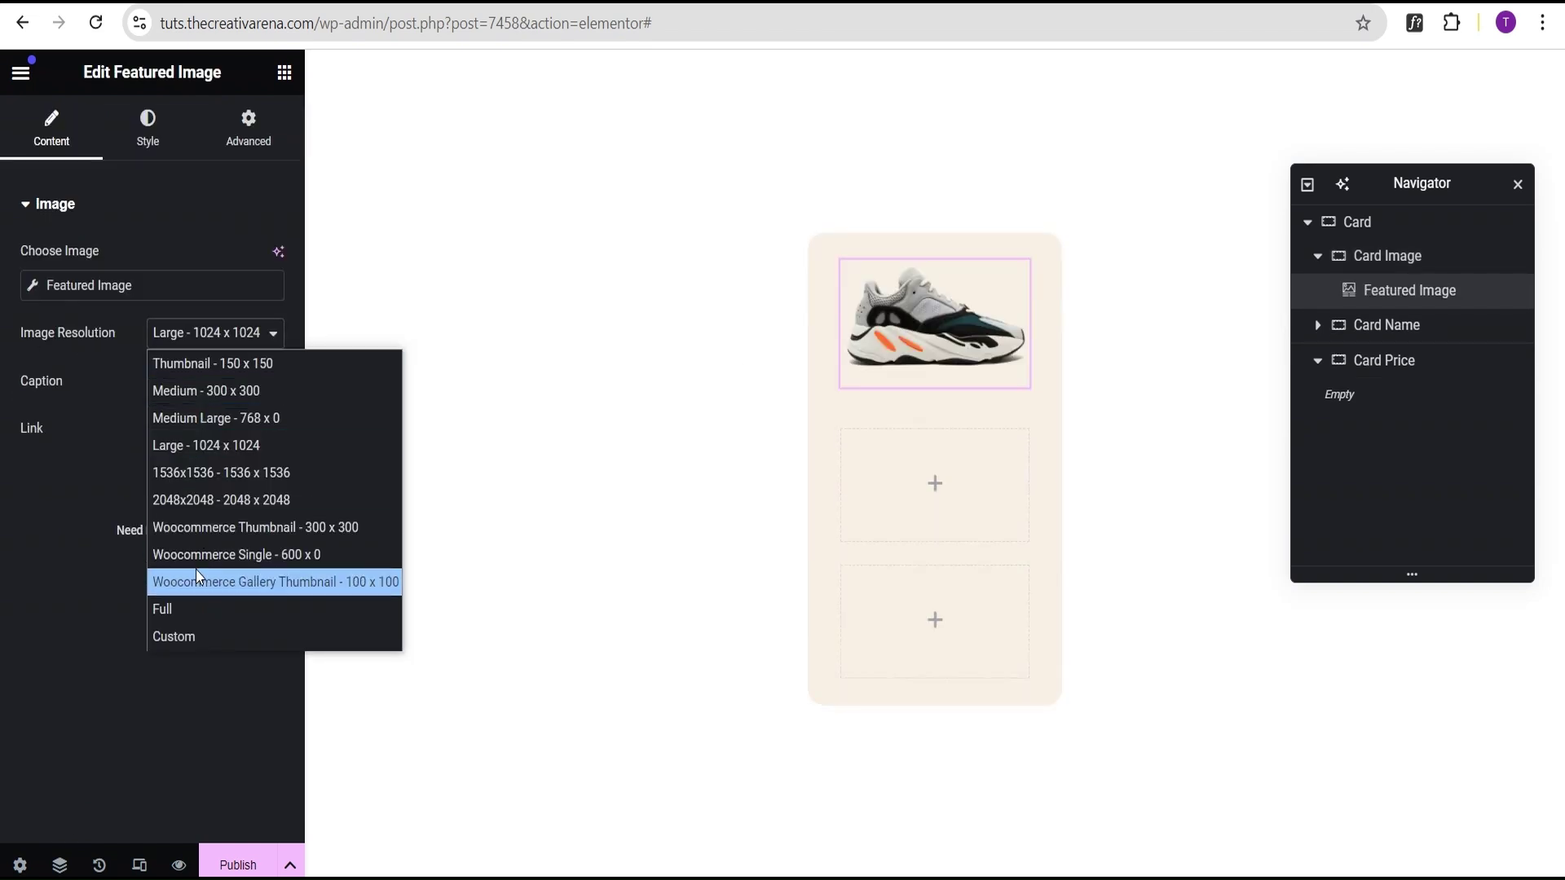
{"action": "left_click", "coordinate": [188, 611]}
{"action": "left_click", "coordinate": [189, 442]}
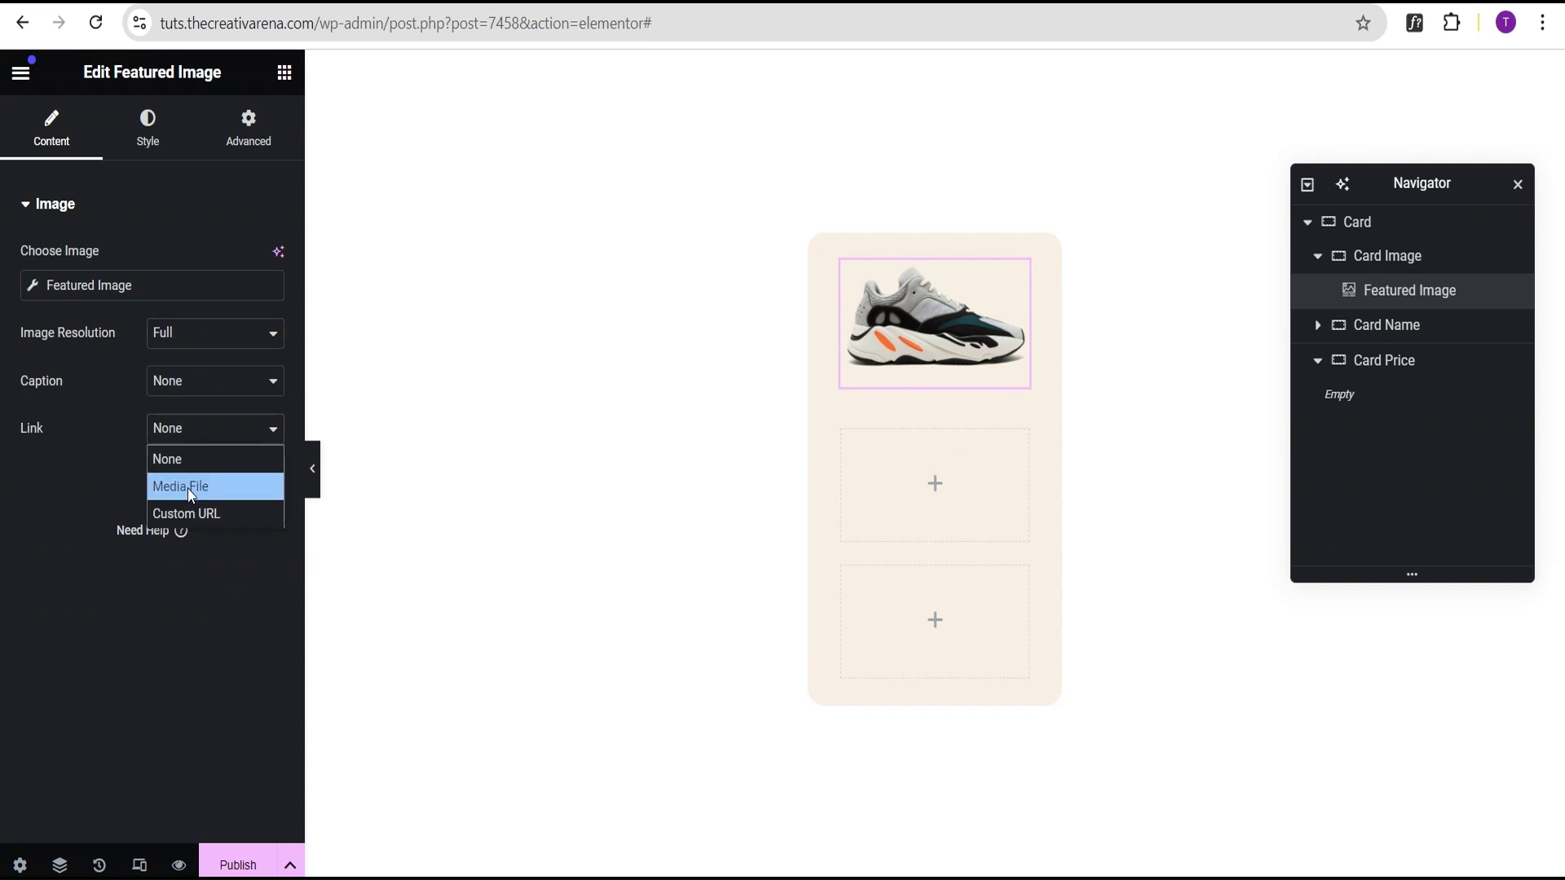
{"action": "left_click", "coordinate": [190, 511]}
{"action": "left_click", "coordinate": [270, 480]}
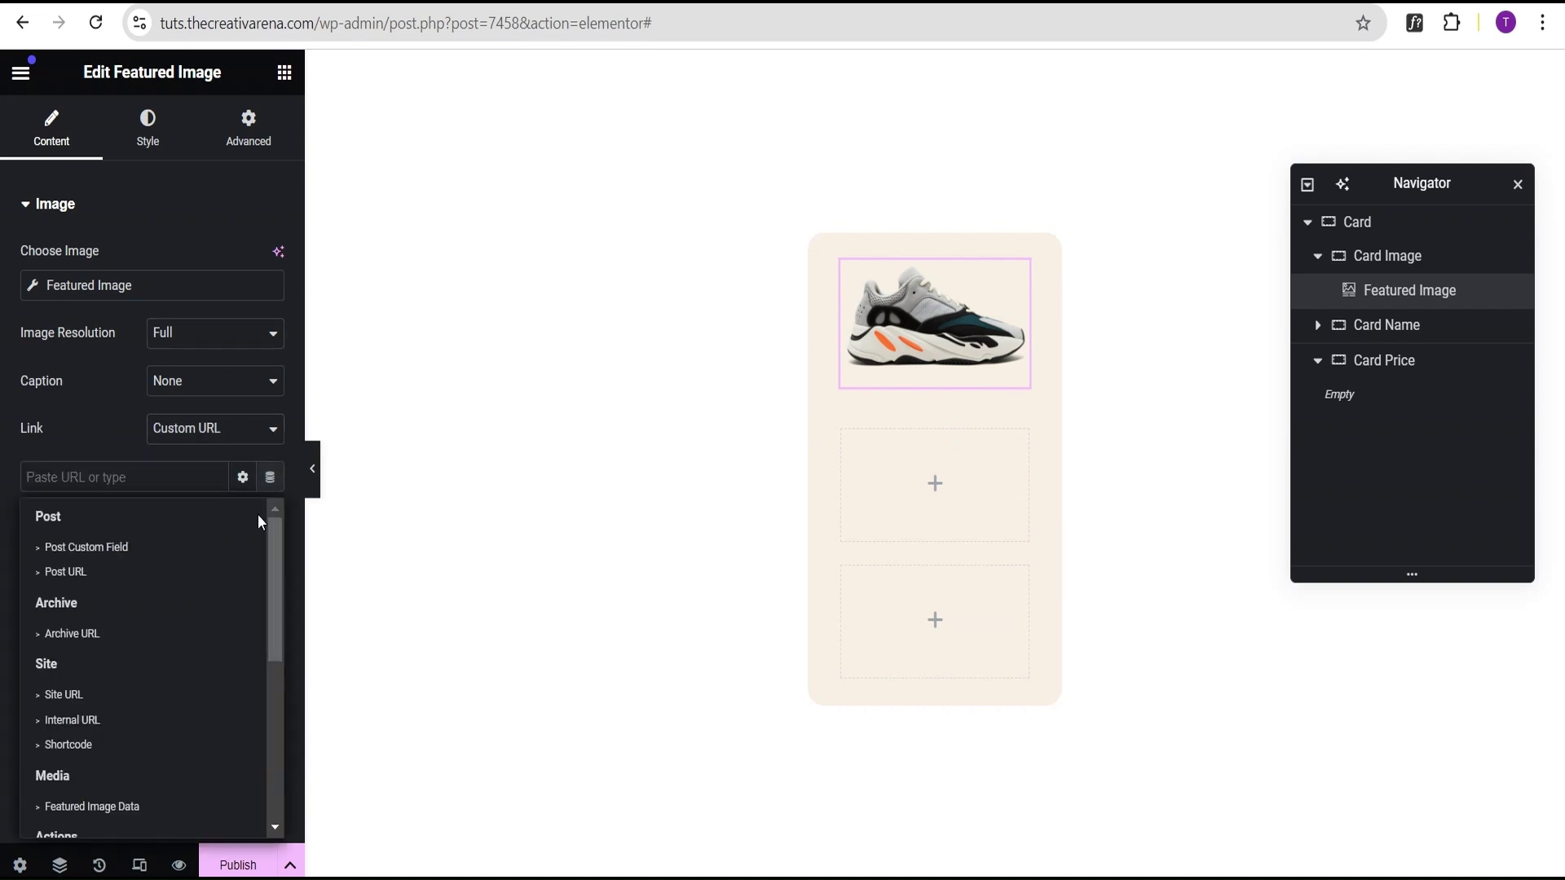
{"action": "left_click", "coordinate": [84, 571]}
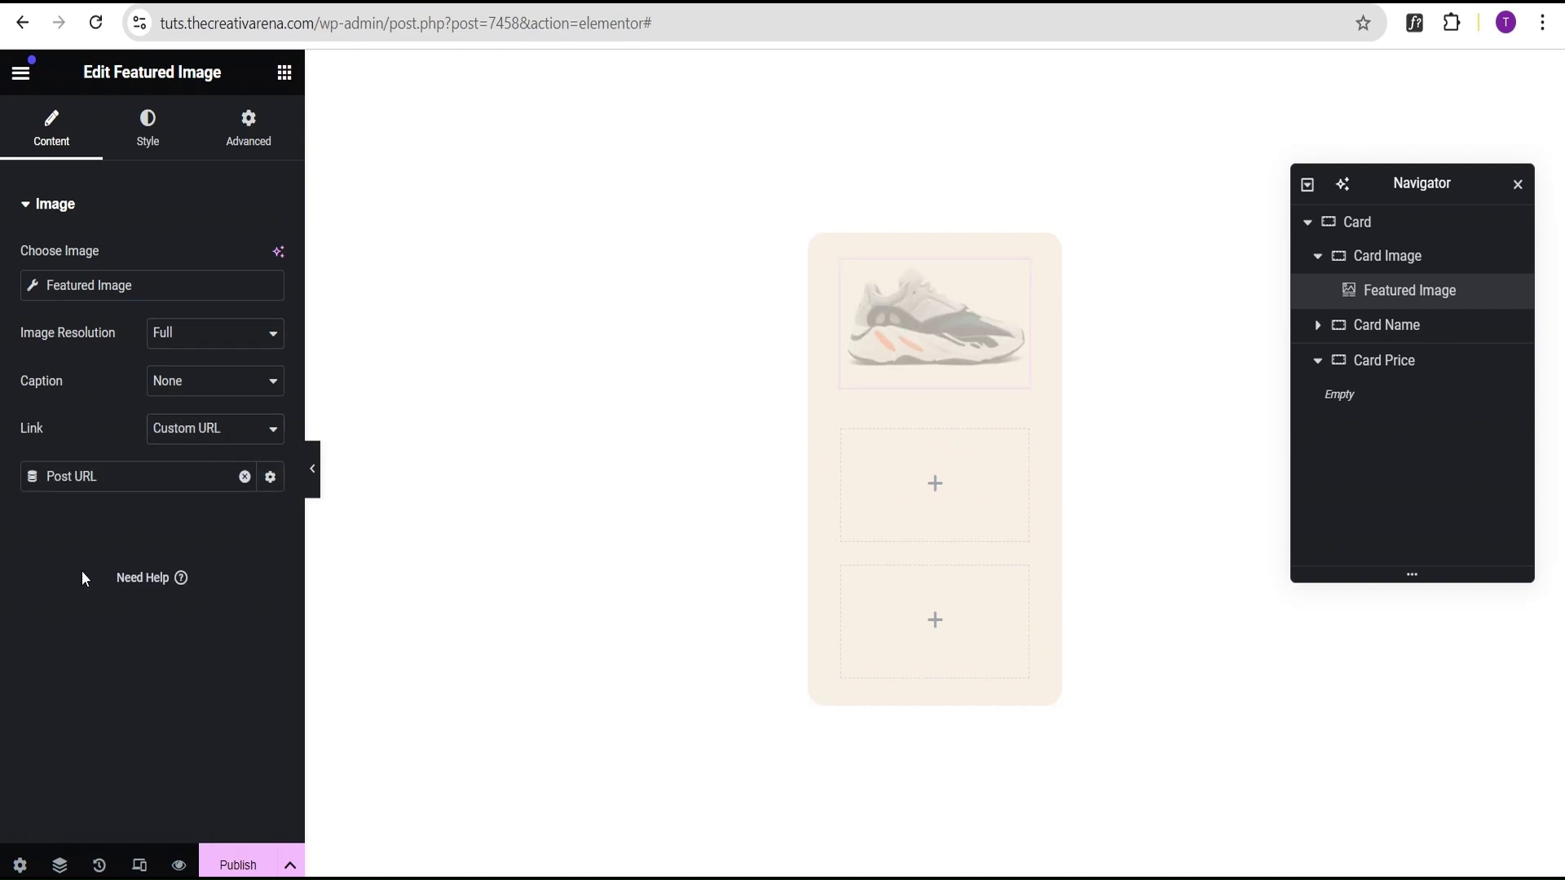
Style the featured image 200 px wide with a 100% maximum width.
{"action": "left_click", "coordinate": [148, 137]}
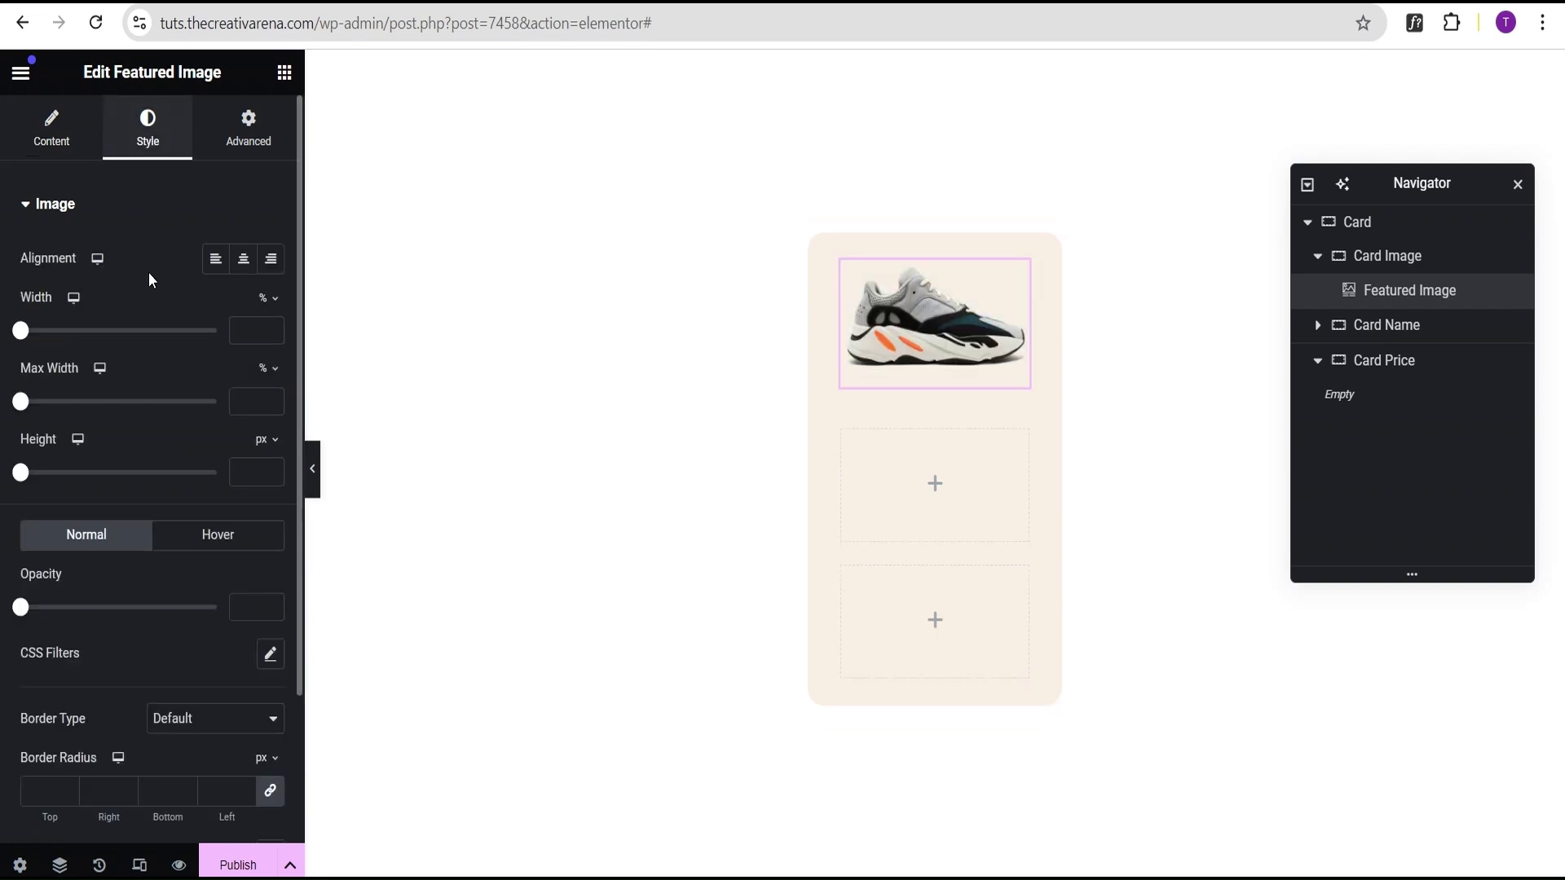
{"action": "left_click", "coordinate": [268, 301]}
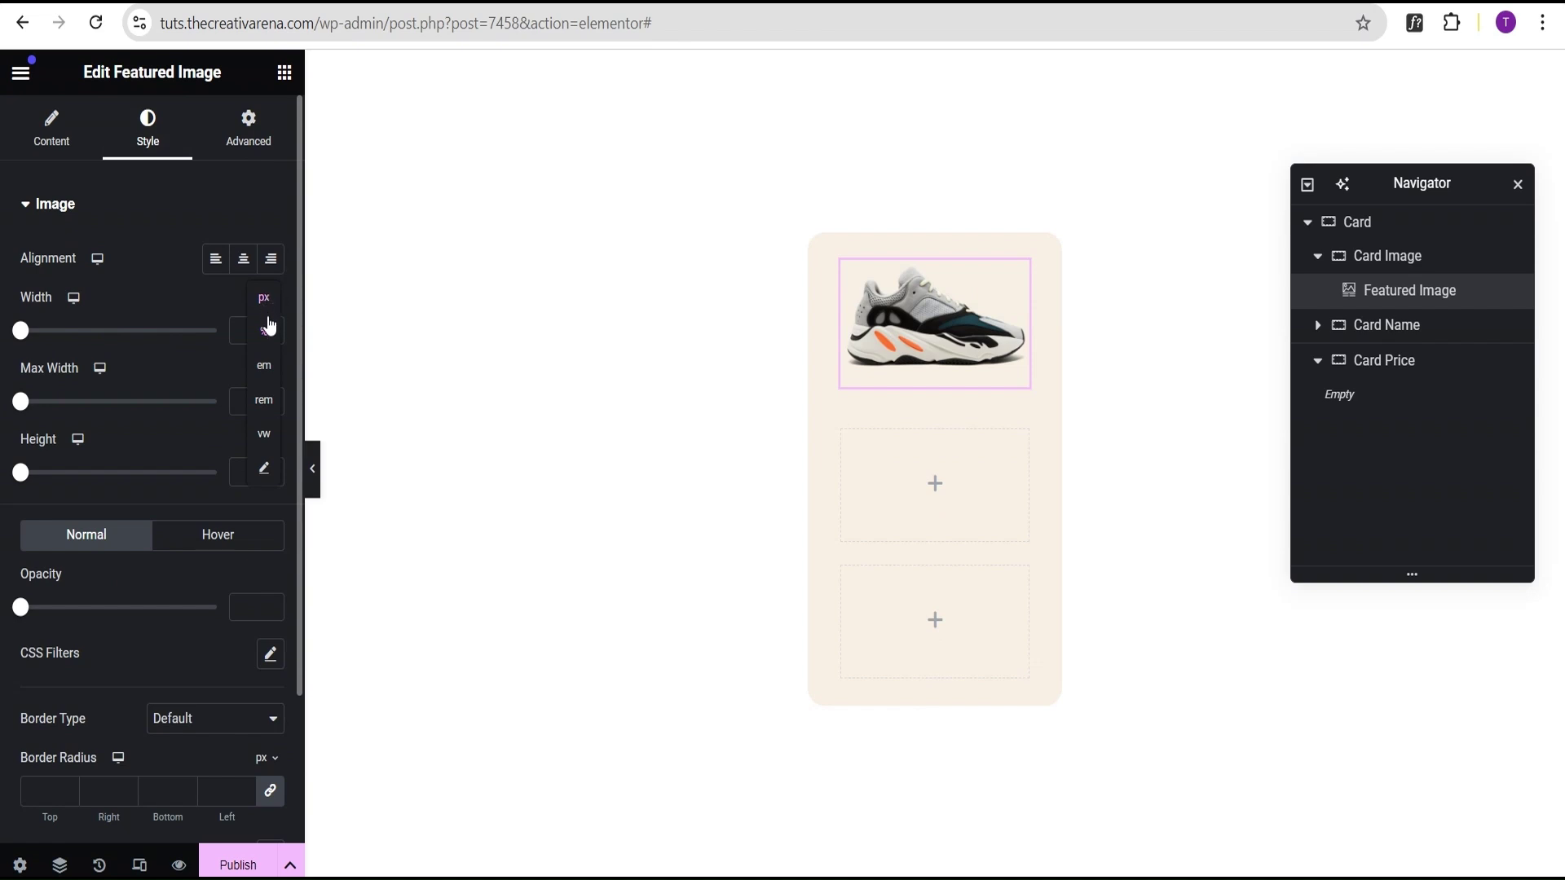
{"action": "left_click", "coordinate": [263, 301]}
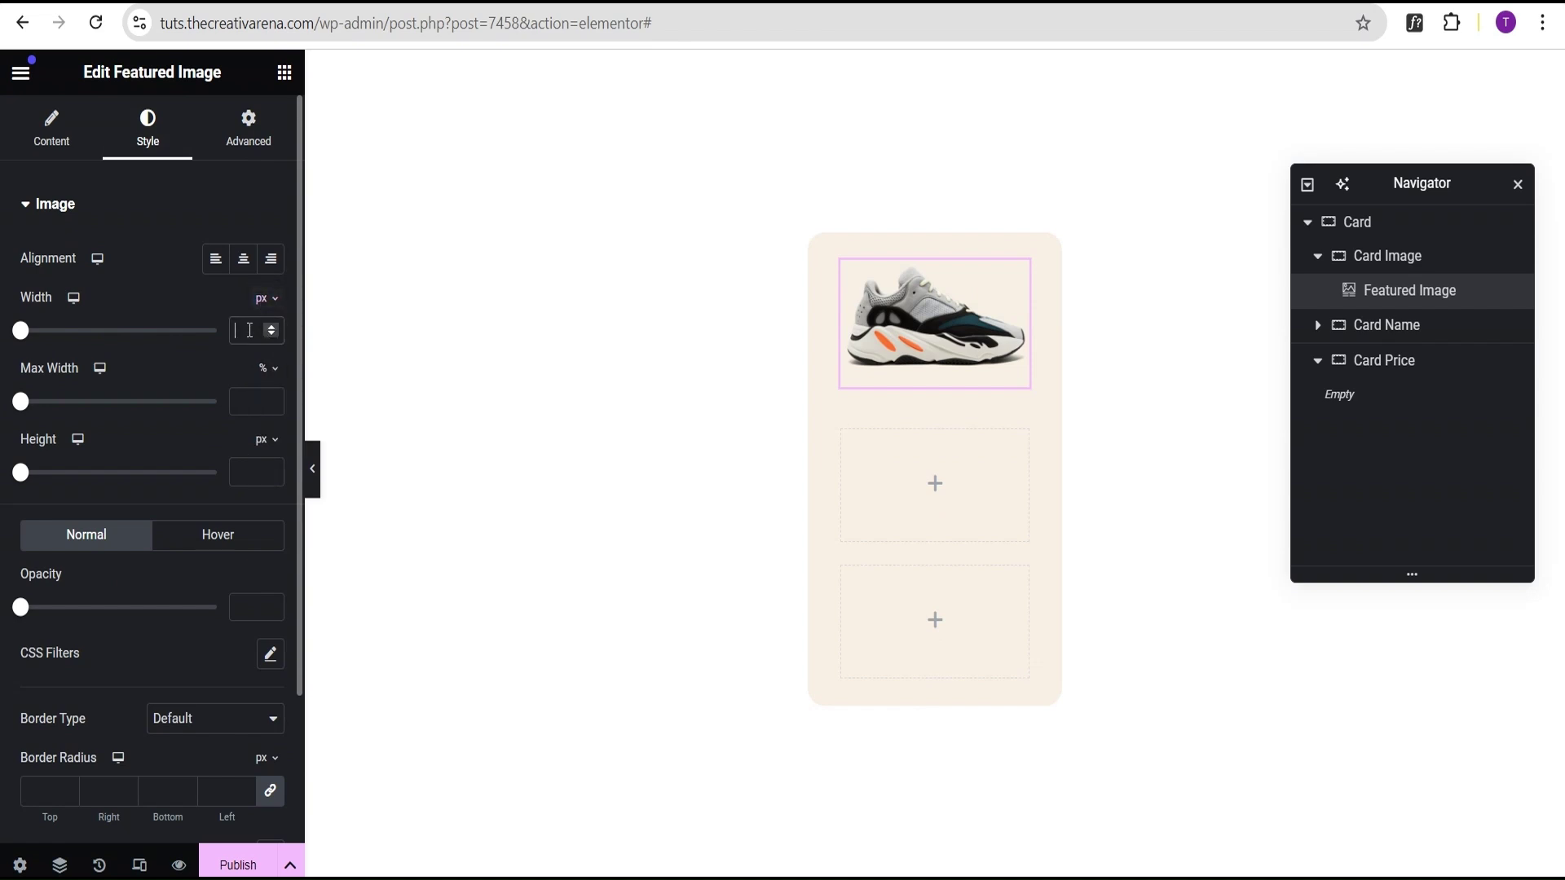
{"action": "type", "text": "200"}
{"action": "left_click", "coordinate": [243, 401]}
{"action": "type", "text": "100"}
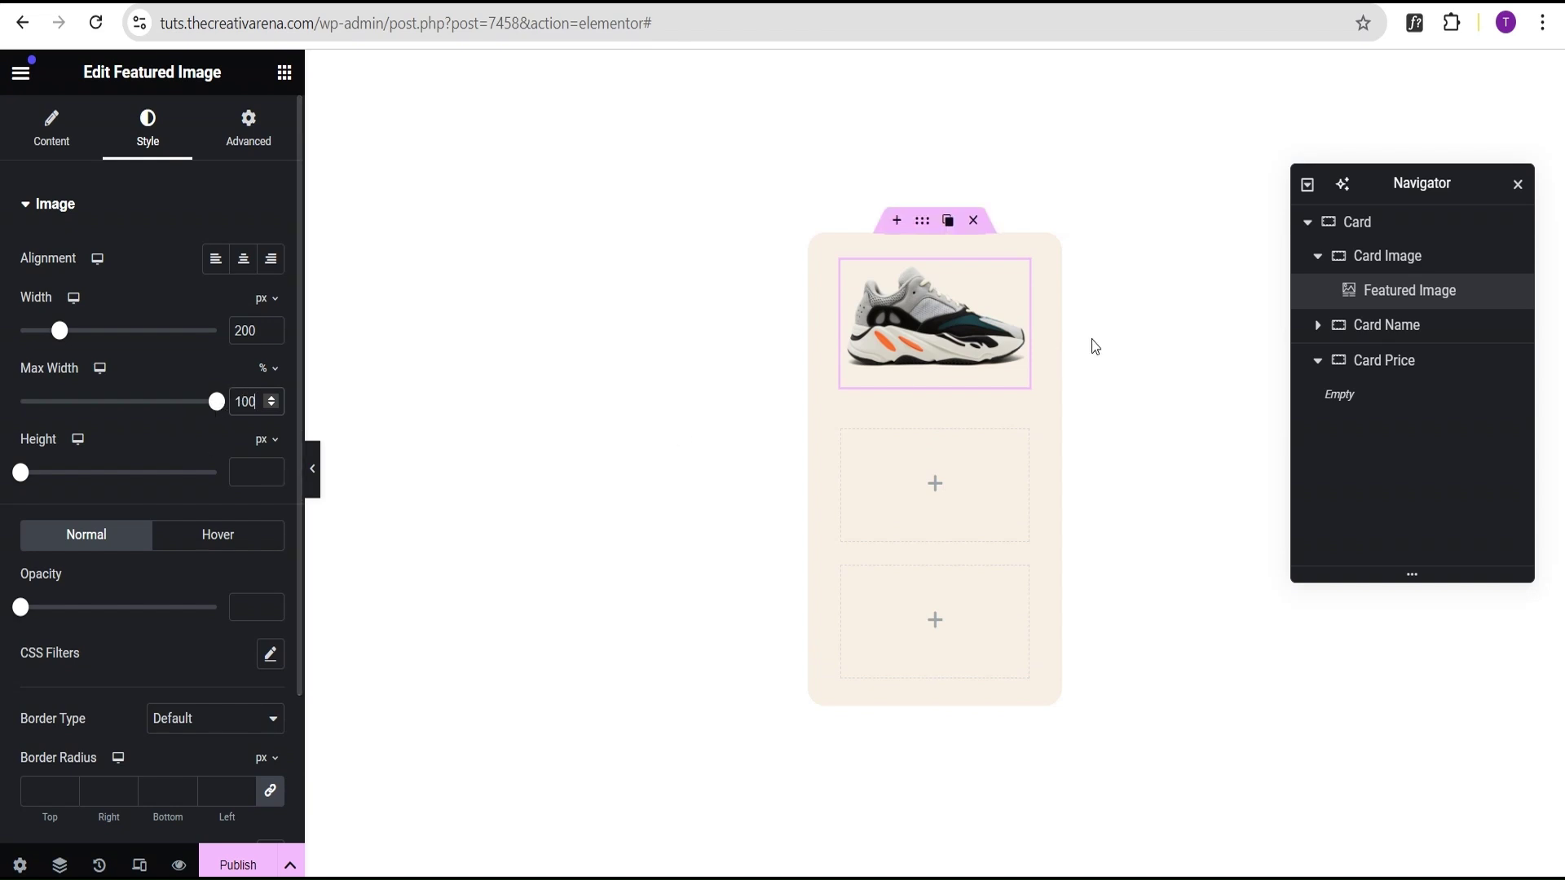
{"action": "left_click", "coordinate": [1385, 326]}
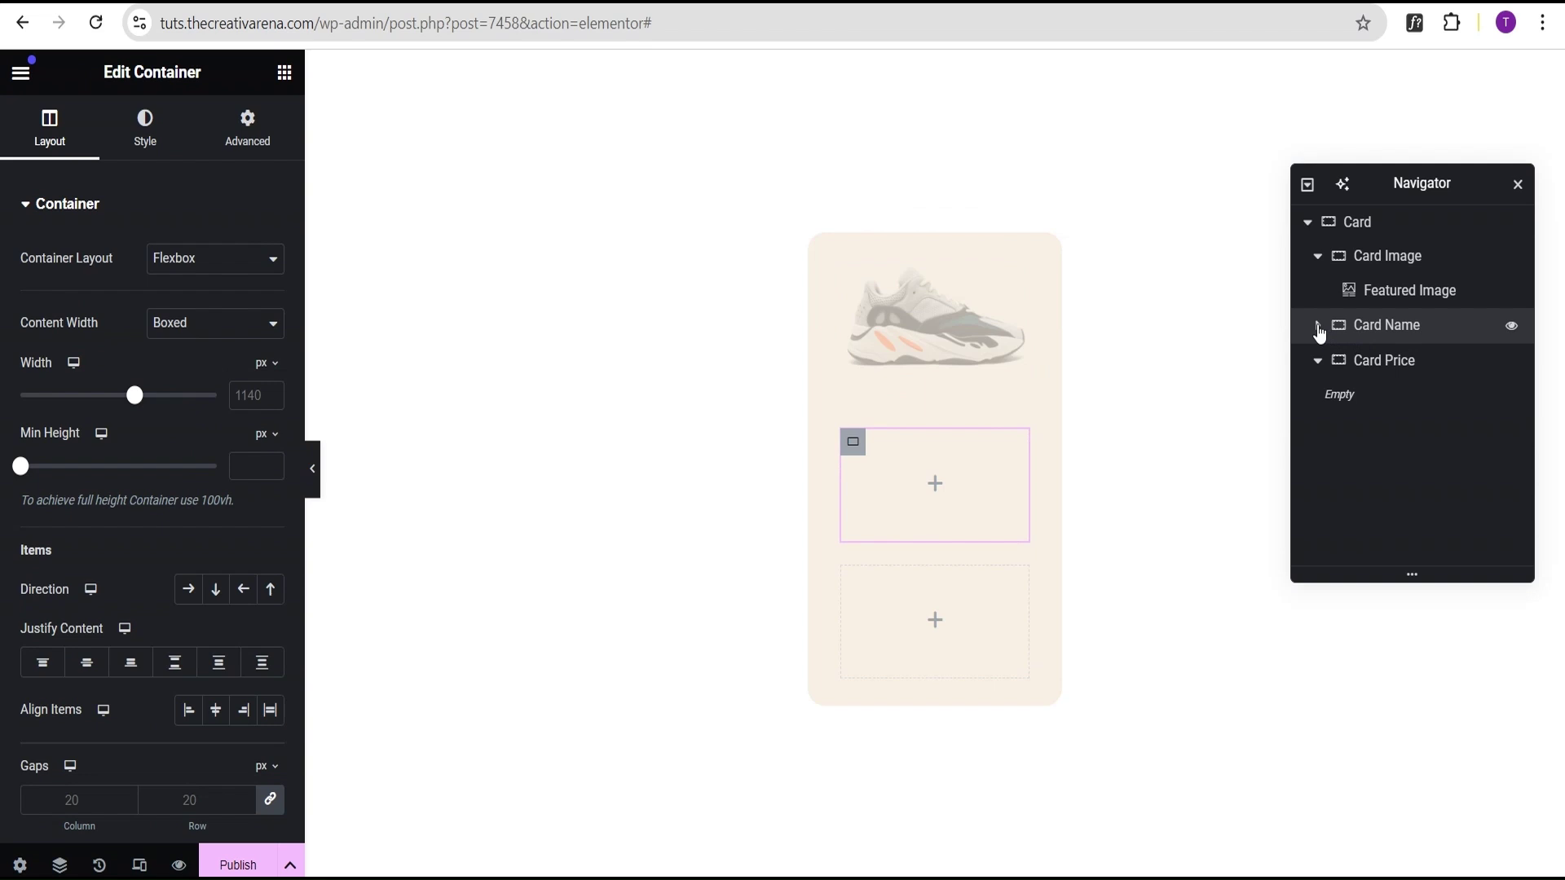
Set Card Name's content width to Full Width and justify its content to the centre.
{"action": "left_click", "coordinate": [1318, 326]}
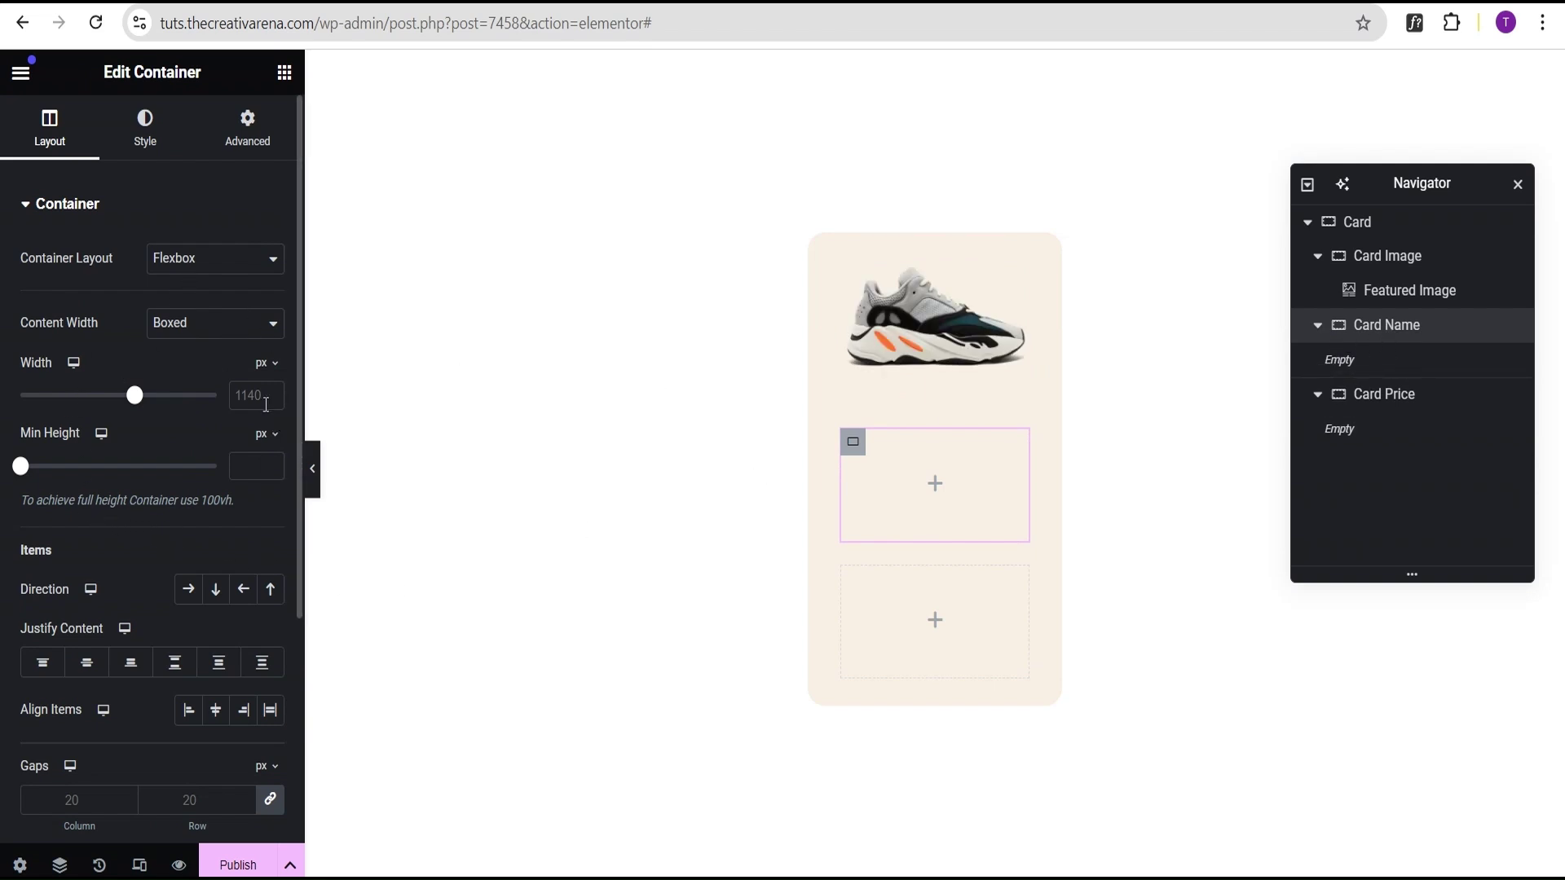
{"action": "left_click", "coordinate": [183, 326]}
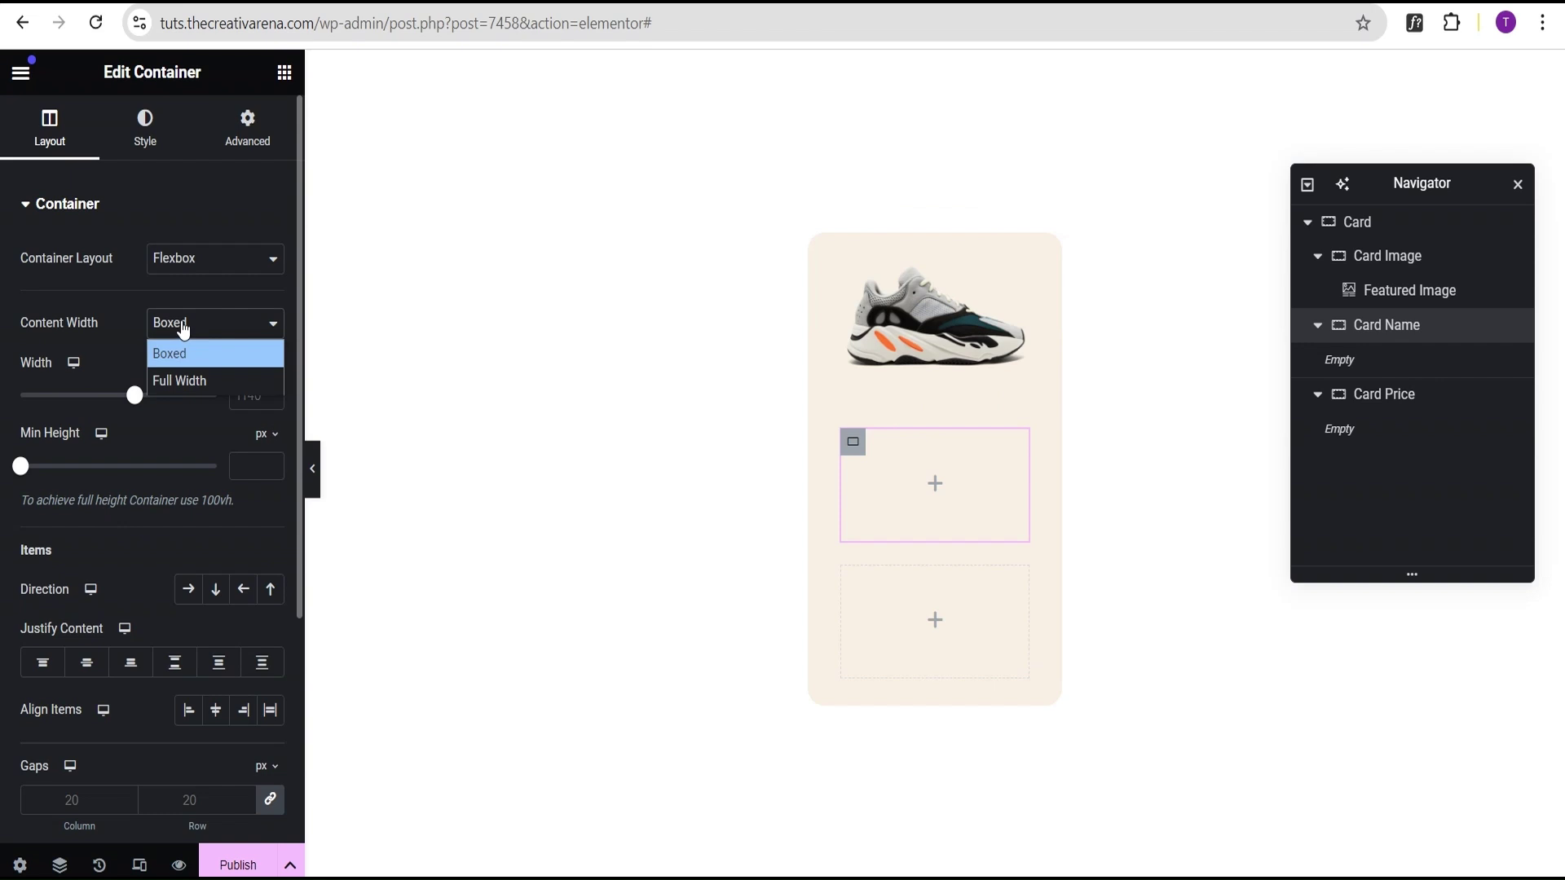
{"action": "left_click", "coordinate": [178, 380]}
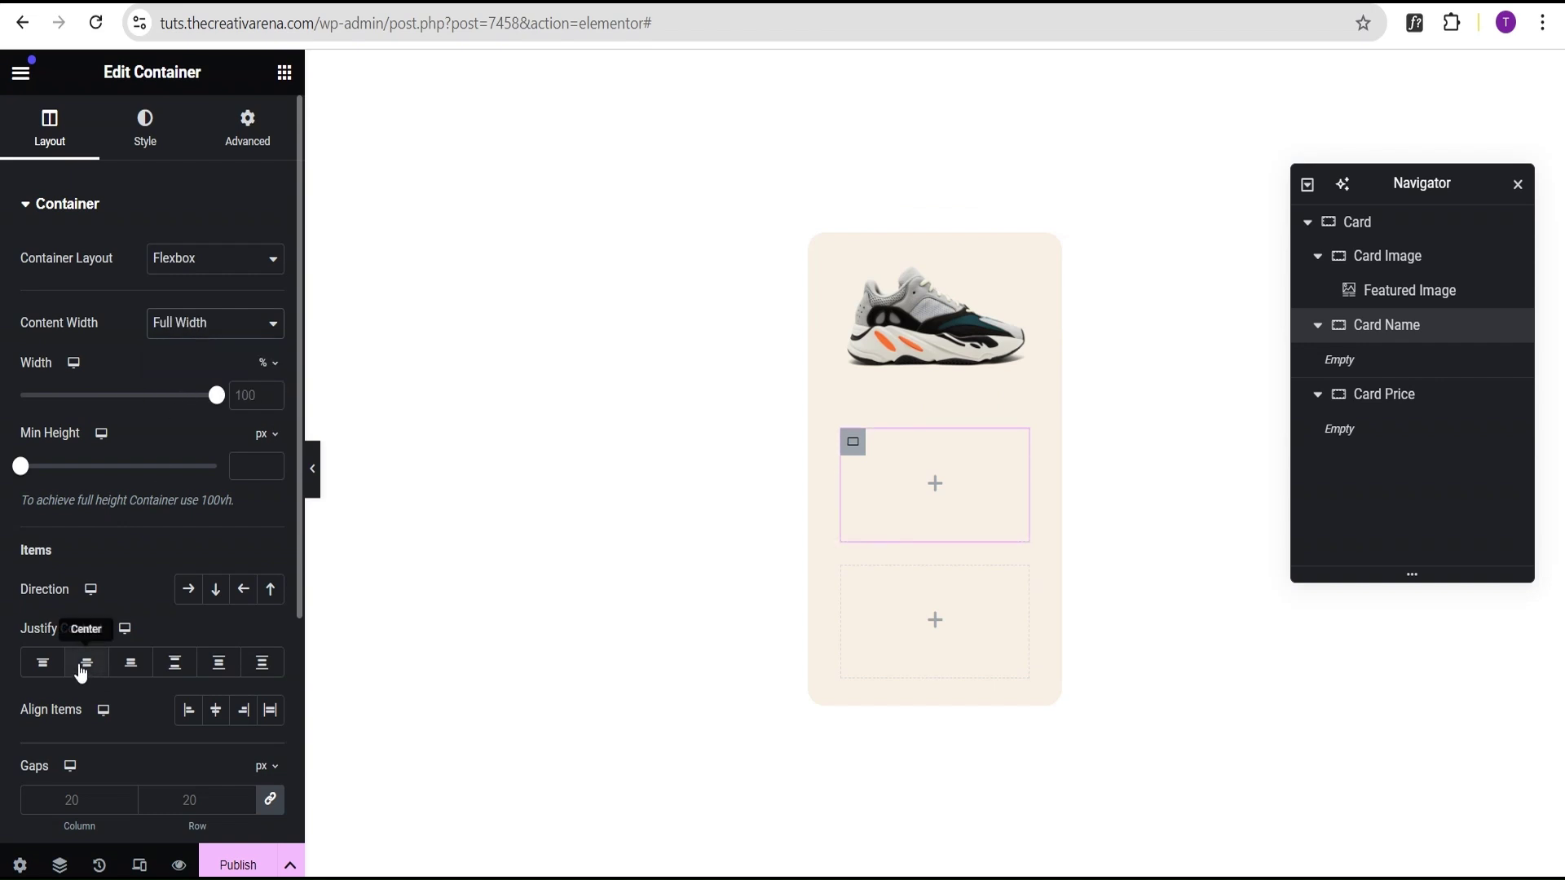
{"action": "left_click", "coordinate": [85, 668]}
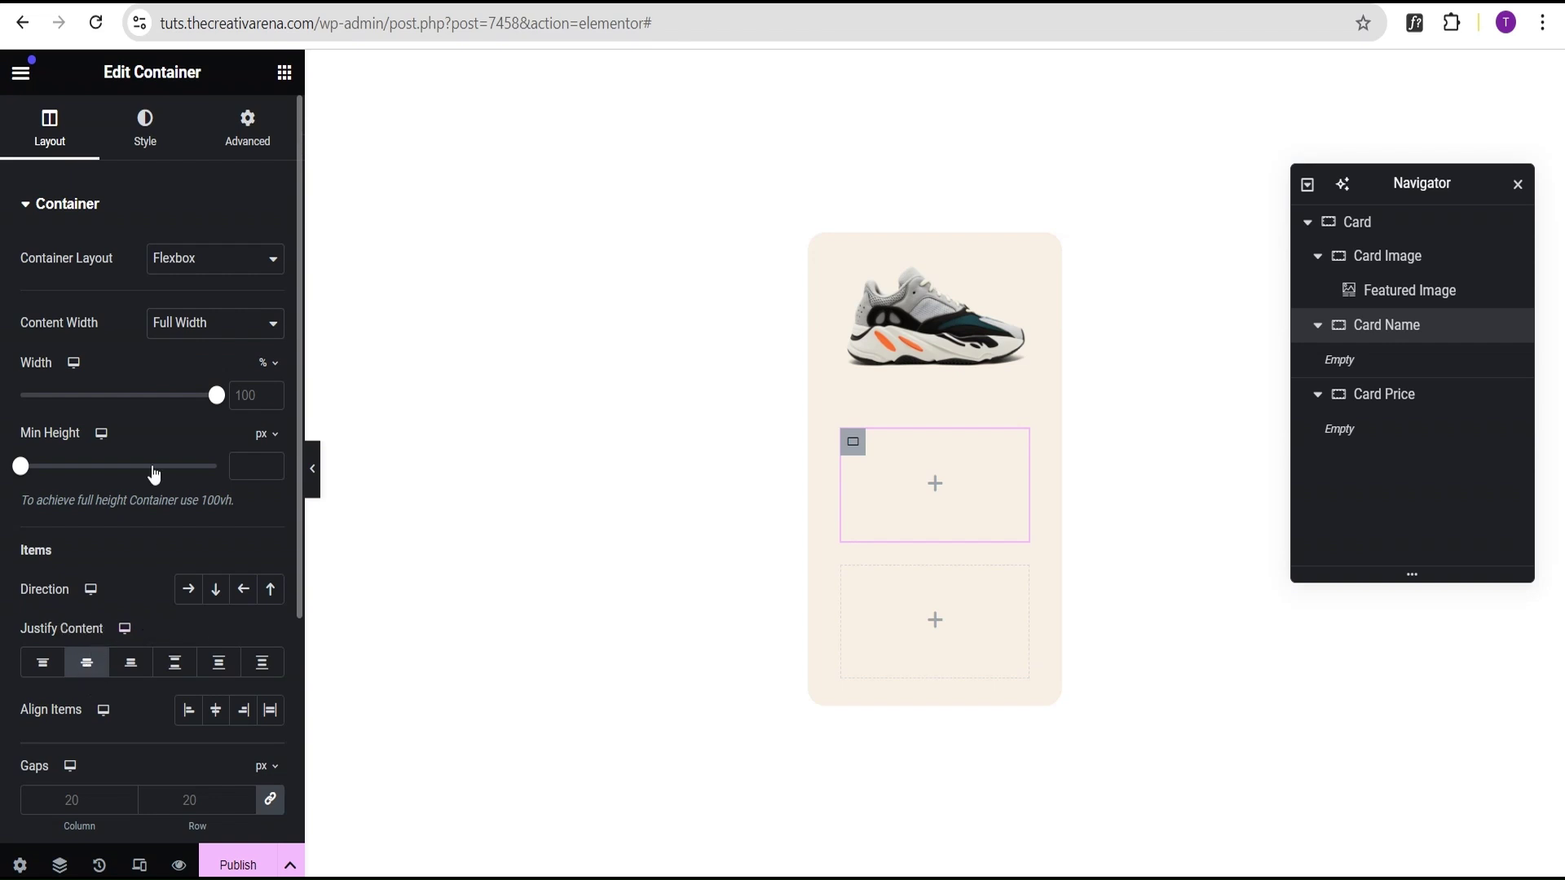
{"action": "left_click", "coordinate": [284, 75]}
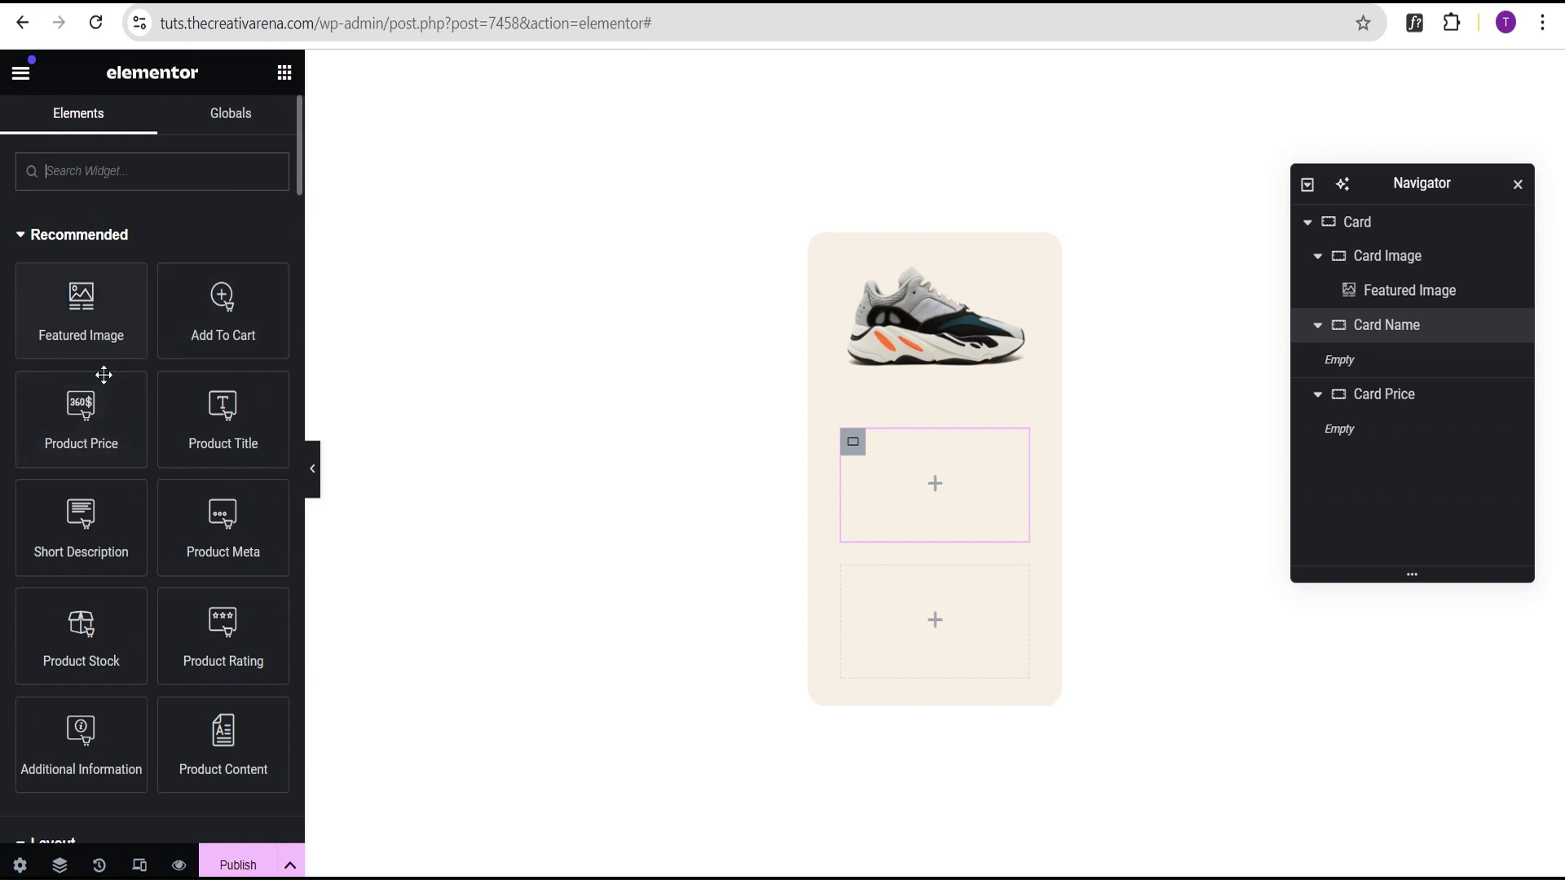
Drop a Product Title widget into Card Name and set its text colour to white #FFFFFF.
{"action": "left_click_drag", "start_coordinate": [225, 414], "coordinate": [938, 487]}
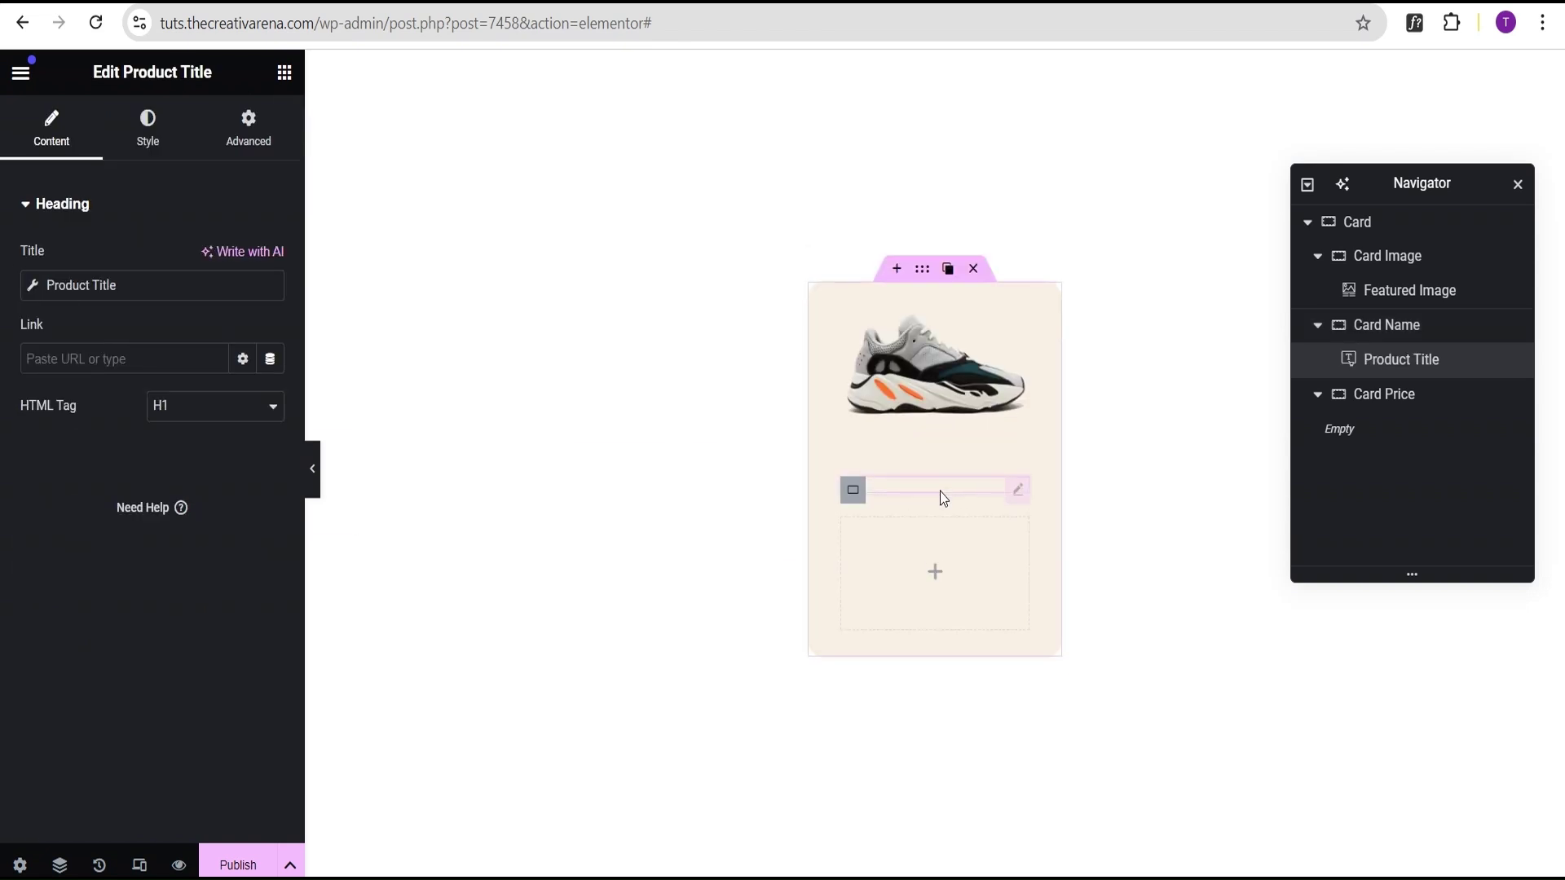
{"action": "left_click", "coordinate": [148, 142]}
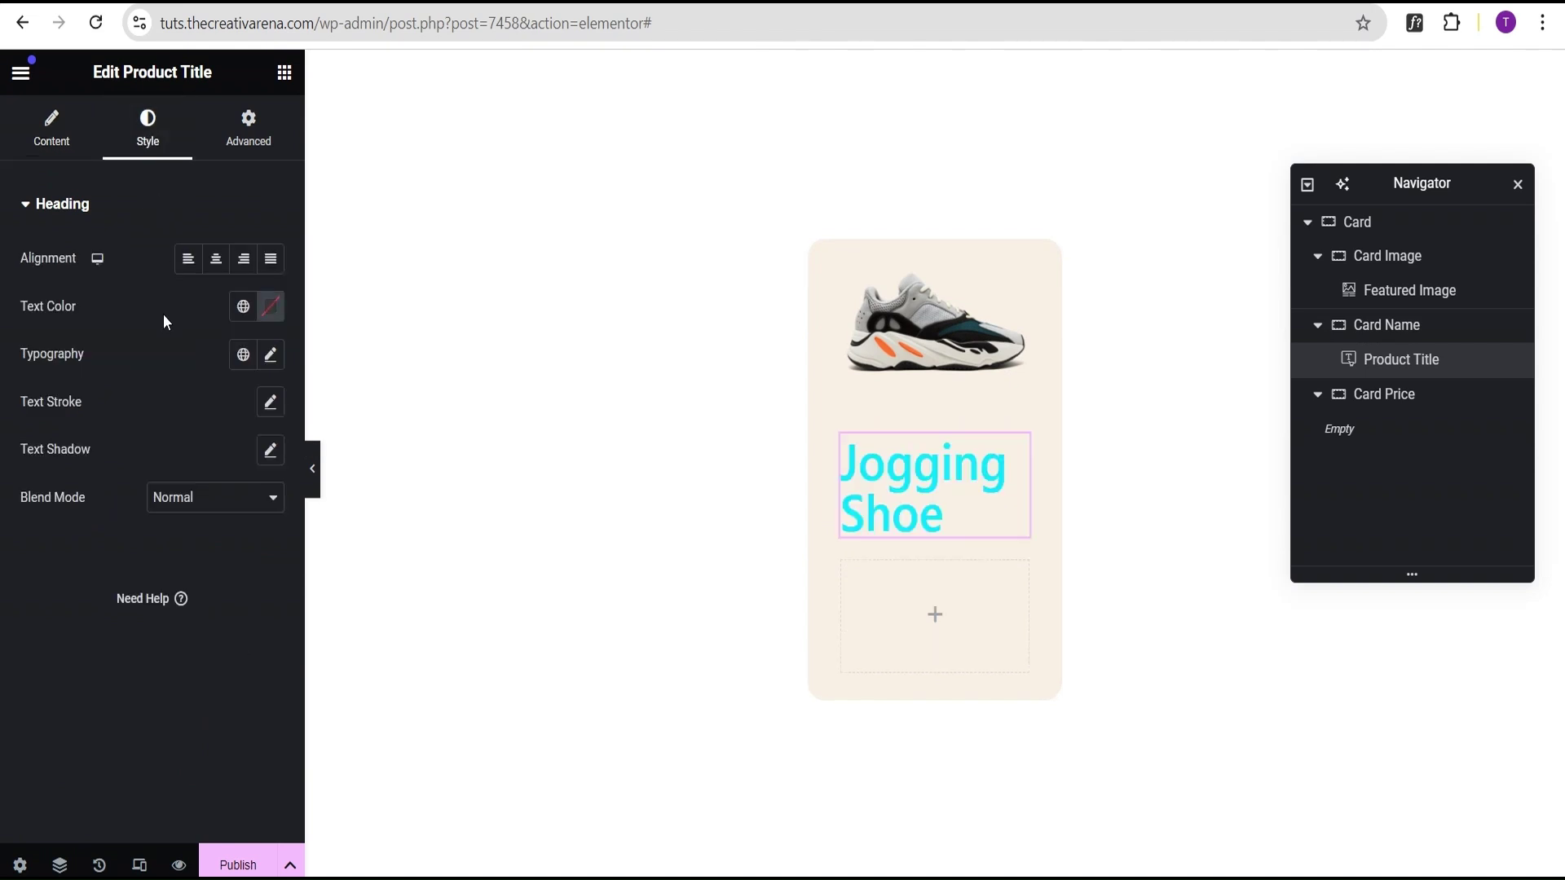
{"action": "left_click", "coordinate": [271, 307]}
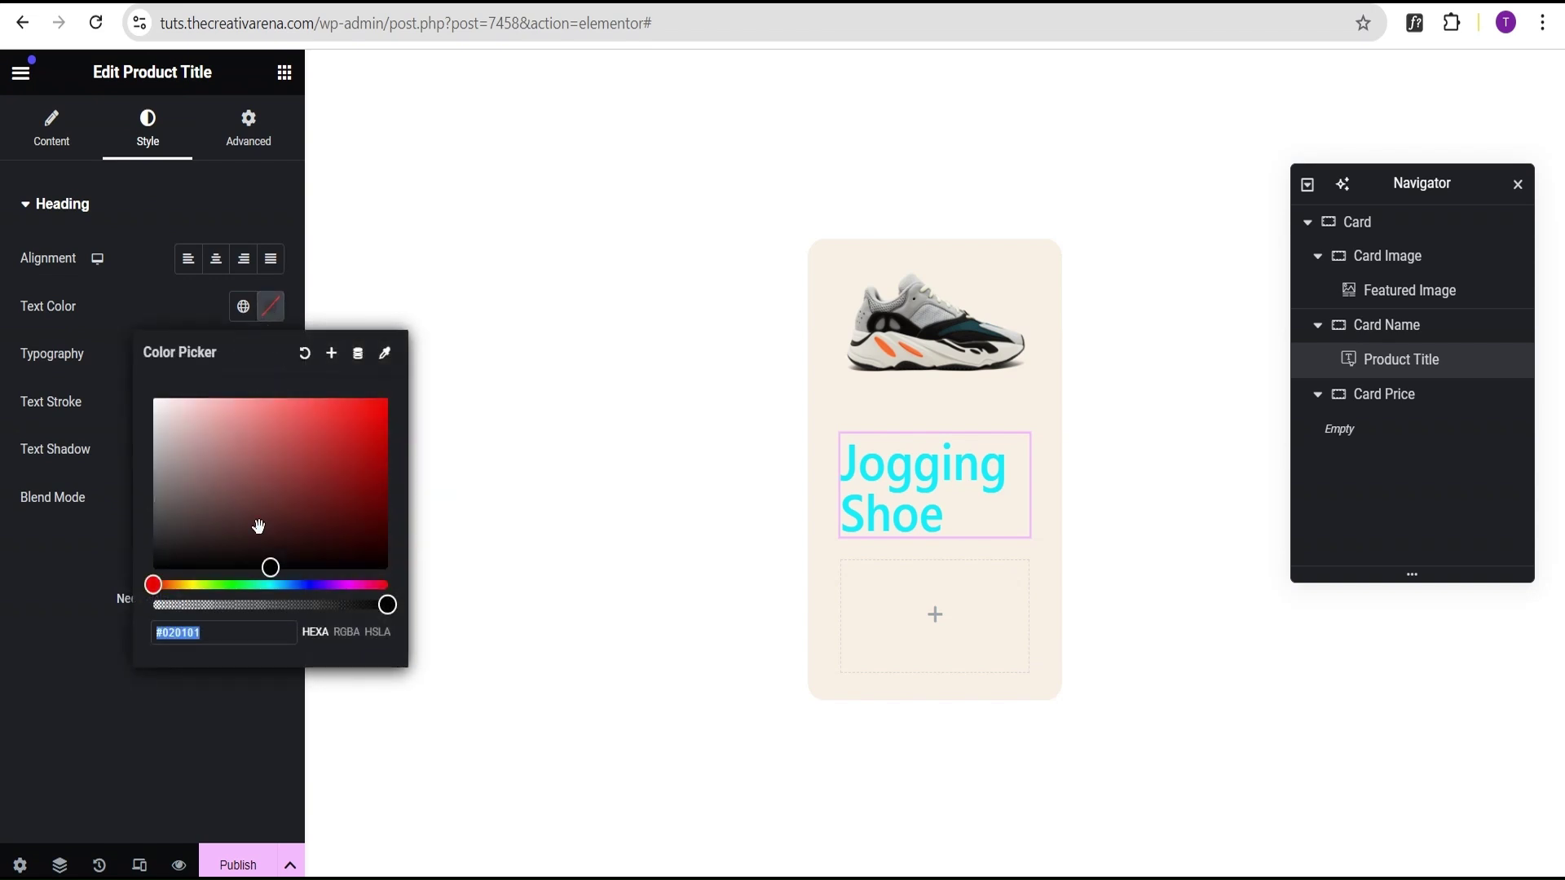
{"action": "left_click_drag", "start_coordinate": [266, 526], "coordinate": [133, 383]}
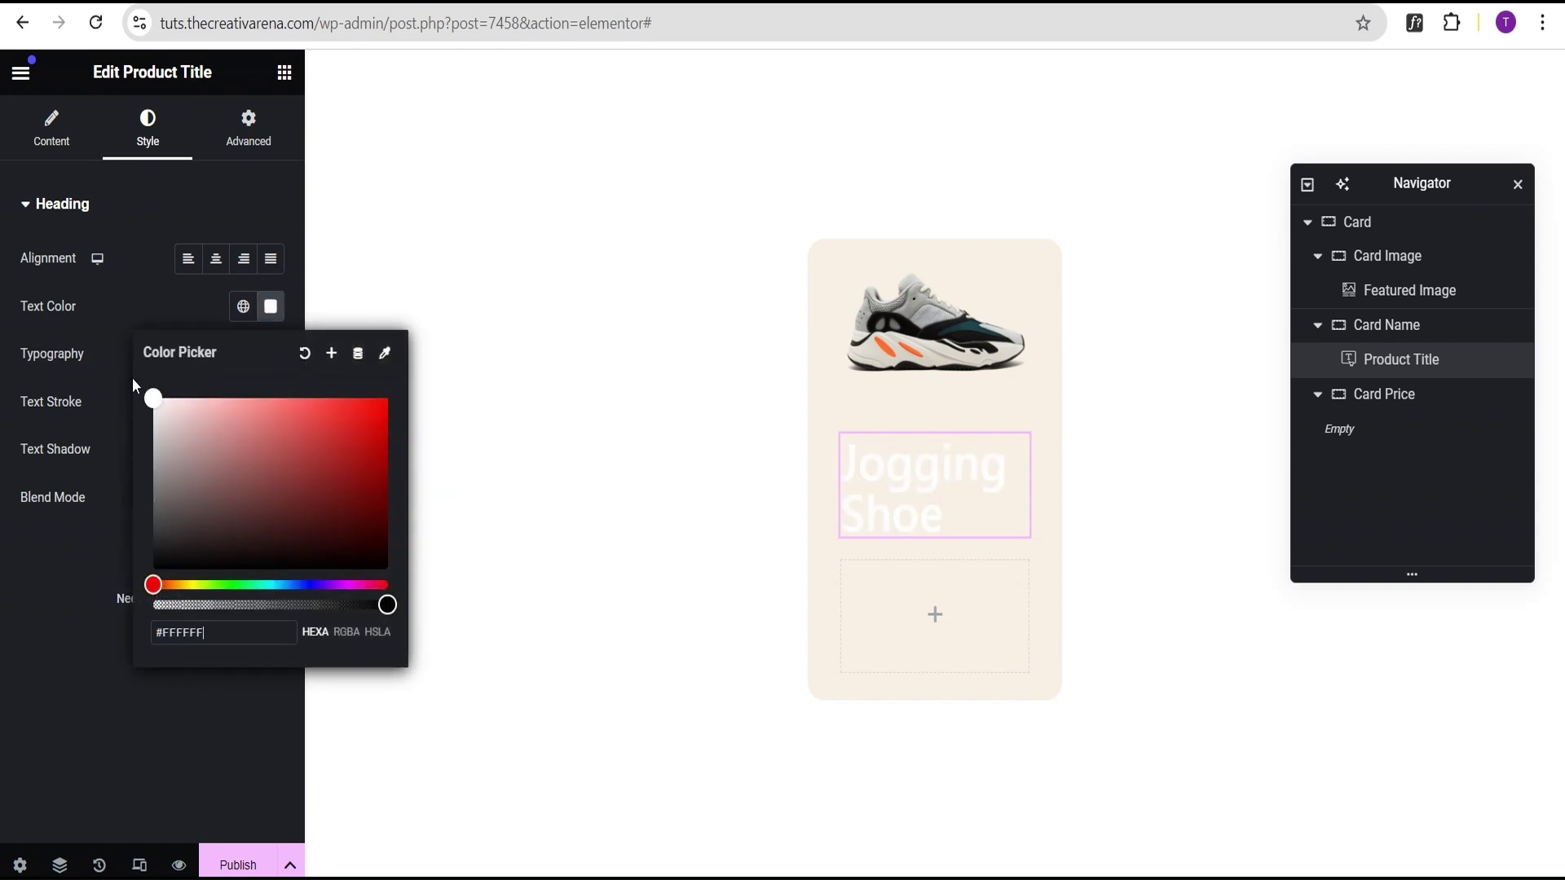
{"action": "left_click", "coordinate": [119, 331]}
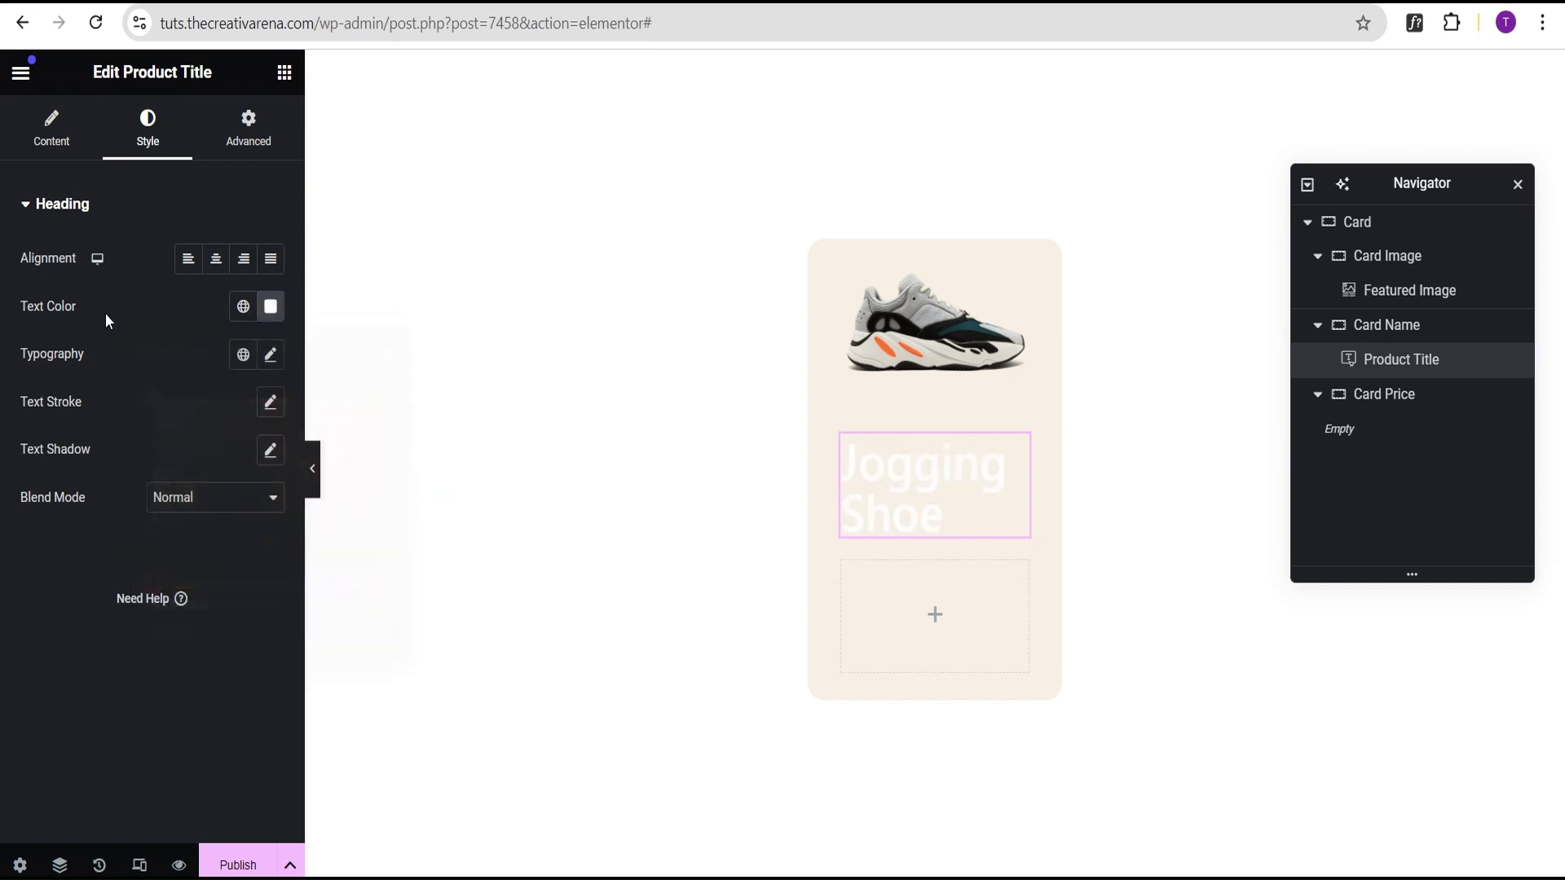
Set the title typography to 1 rem size and 500 (Medium) weight.
{"action": "left_click", "coordinate": [269, 356]}
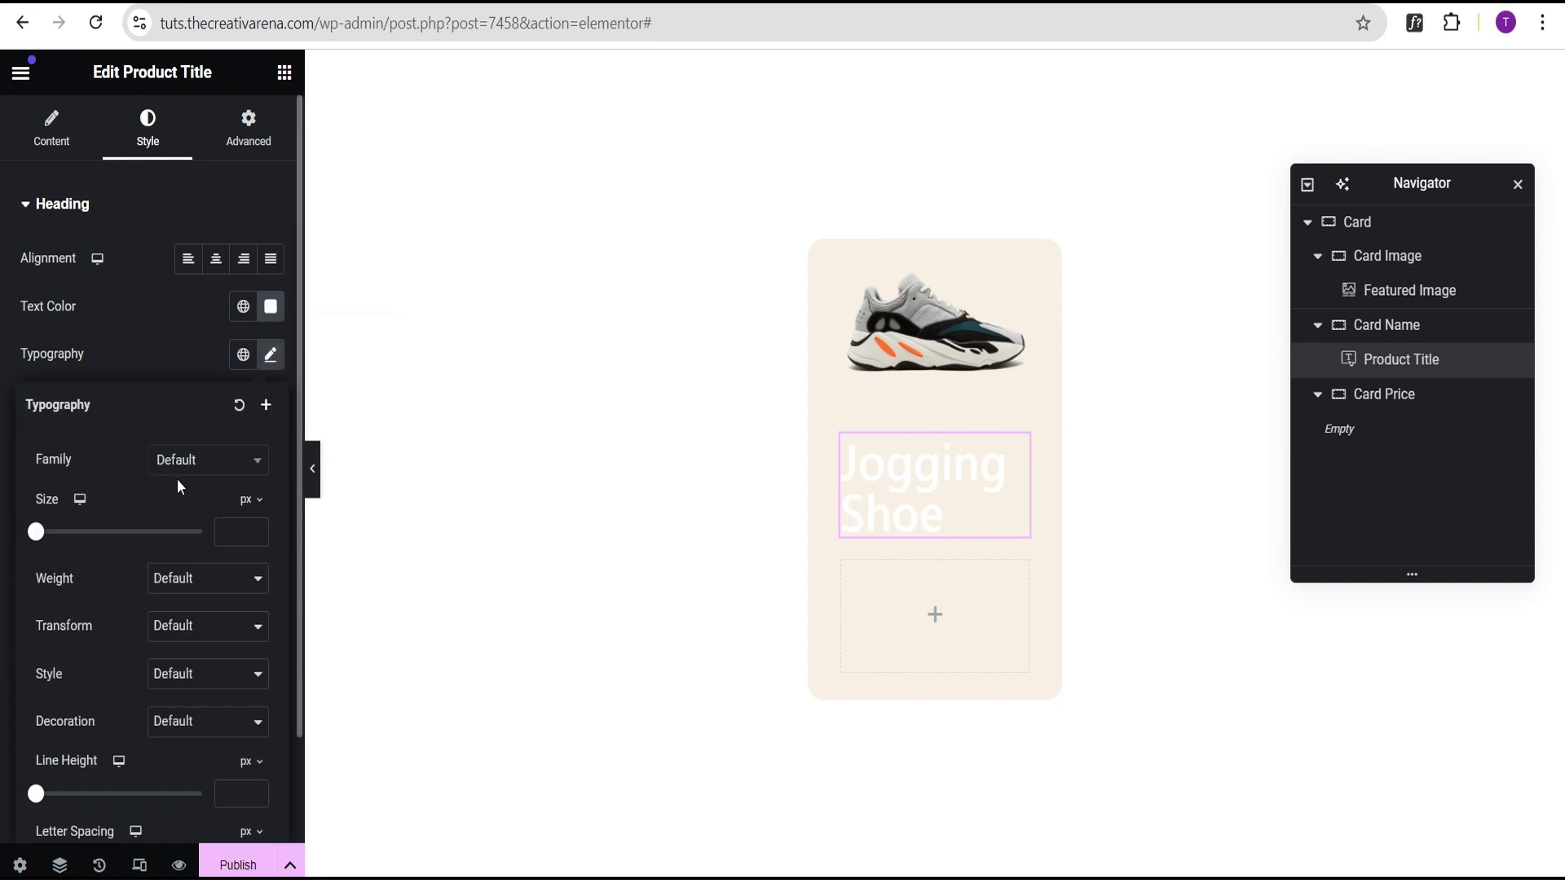
{"action": "left_click", "coordinate": [252, 507]}
{"action": "left_click", "coordinate": [246, 561]}
{"action": "type", "text": "1"}
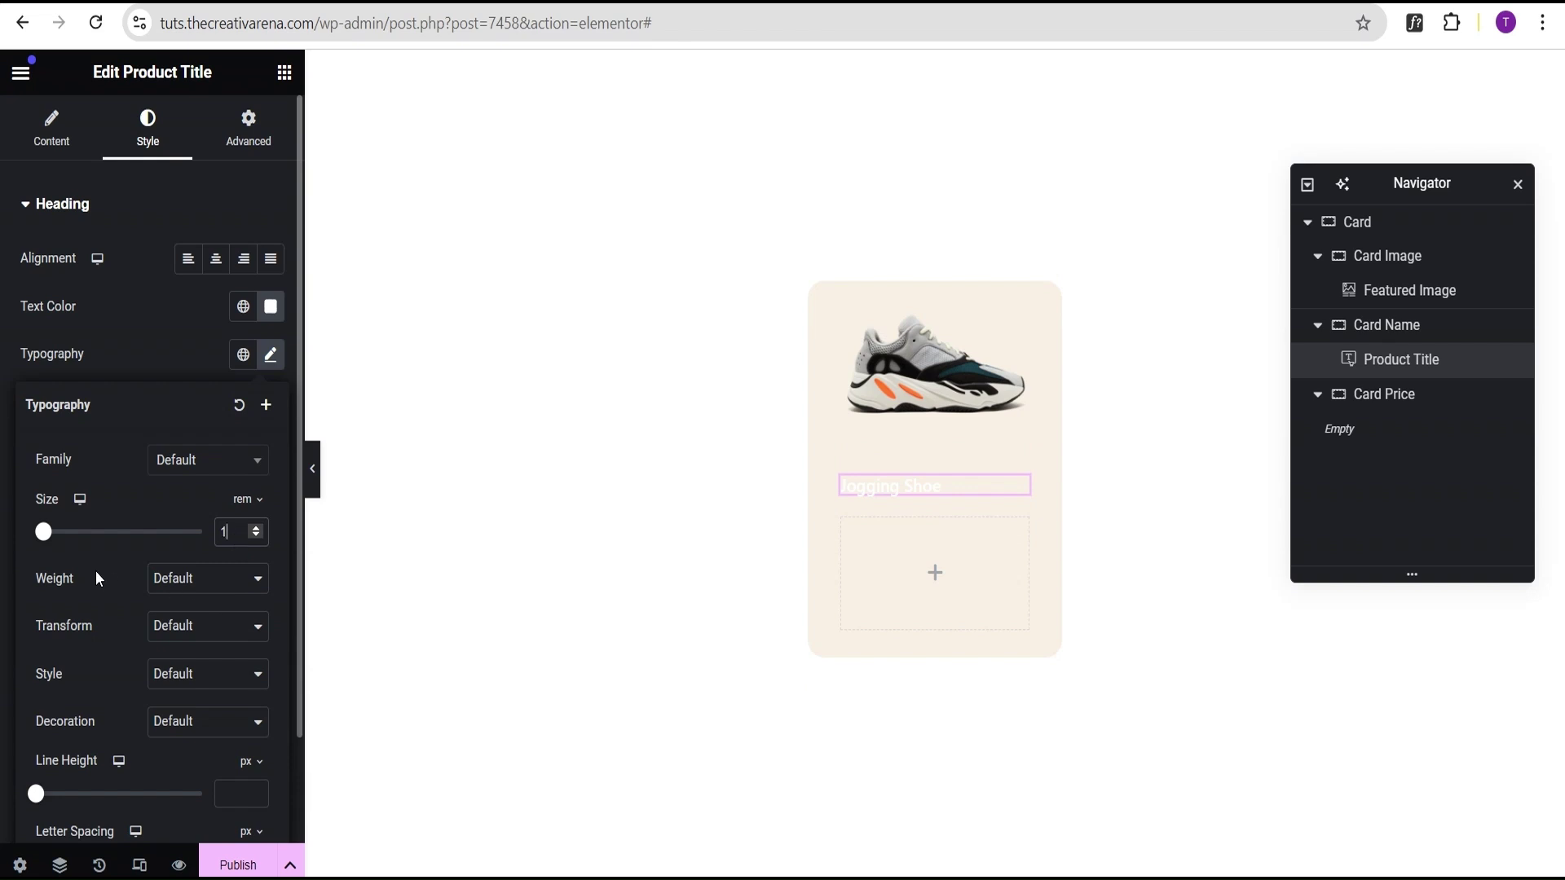
{"action": "left_click", "coordinate": [175, 580]}
{"action": "left_click", "coordinate": [177, 360]}
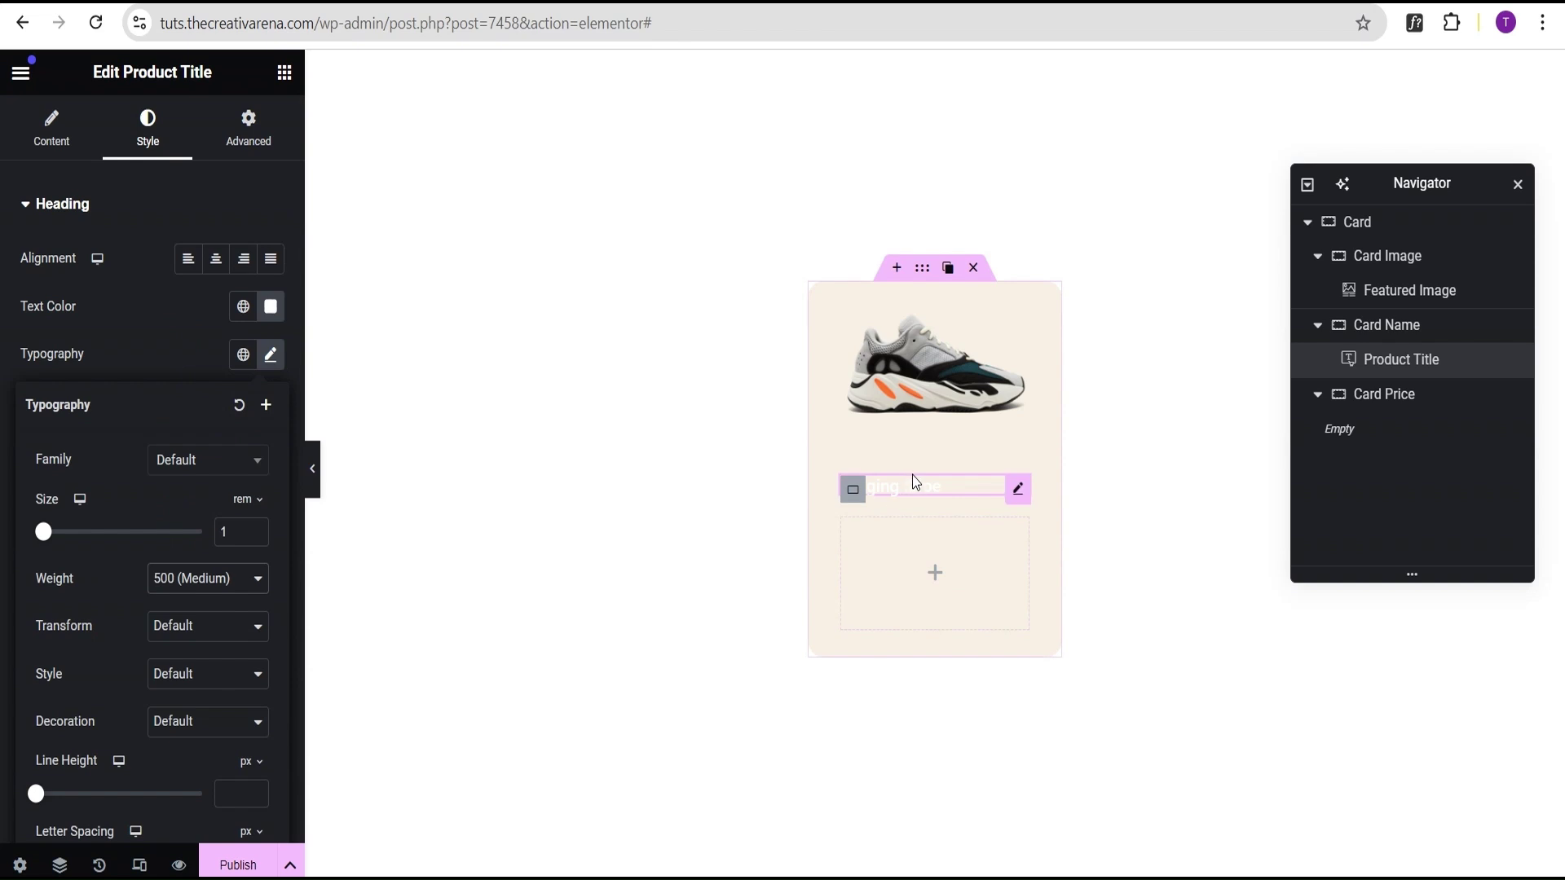
{"action": "left_click", "coordinate": [137, 344]}
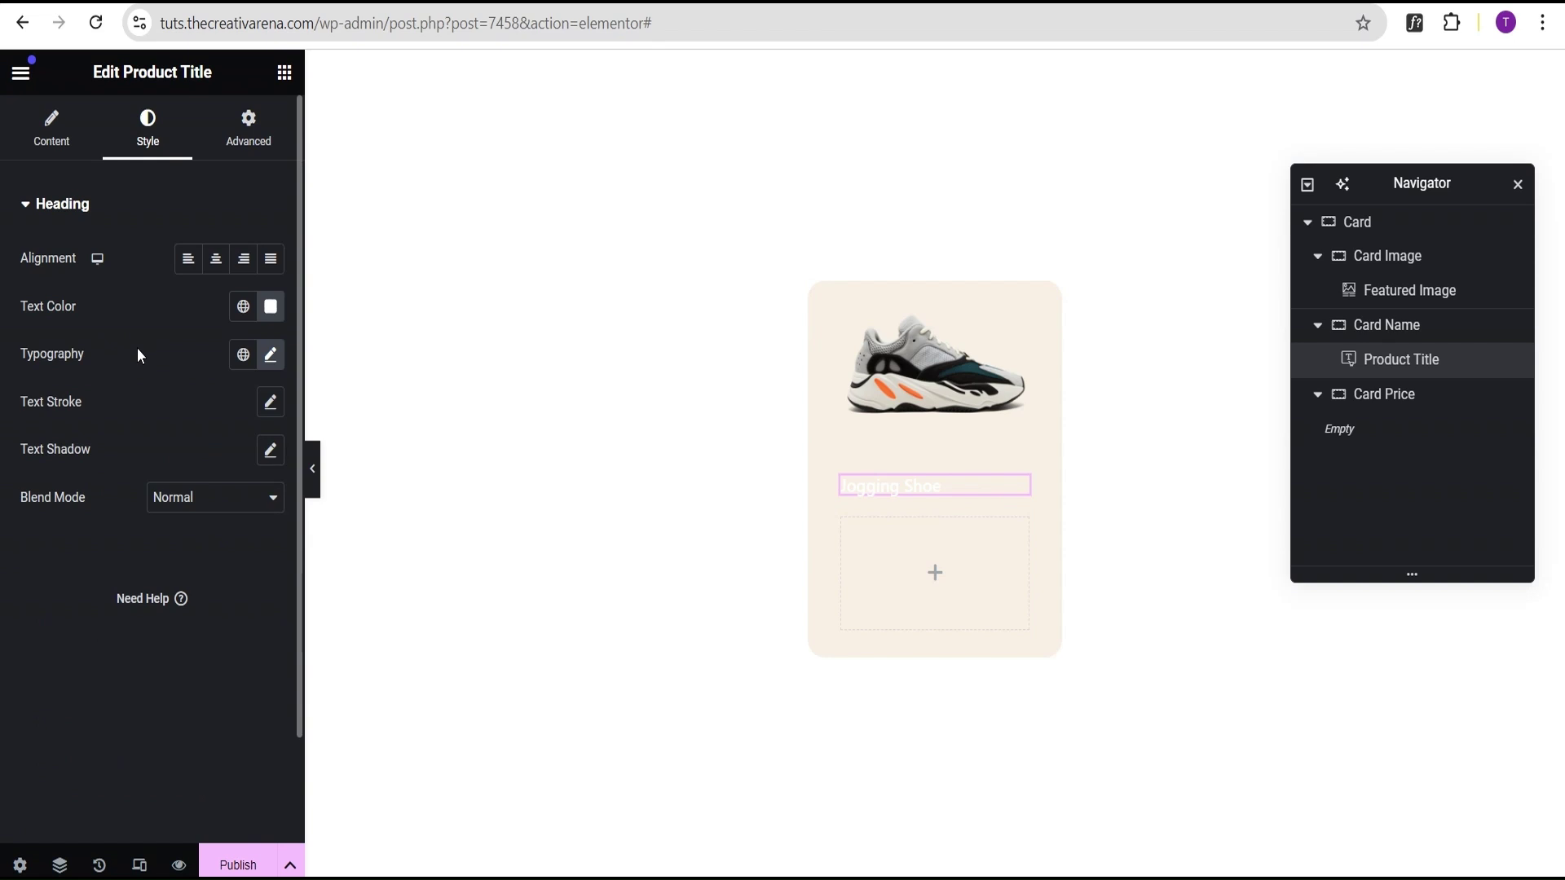
Make Card Price full width, lay its items in a centred row, and set gaps to 0.
{"action": "left_click", "coordinate": [1318, 326]}
{"action": "left_click", "coordinate": [1318, 256]}
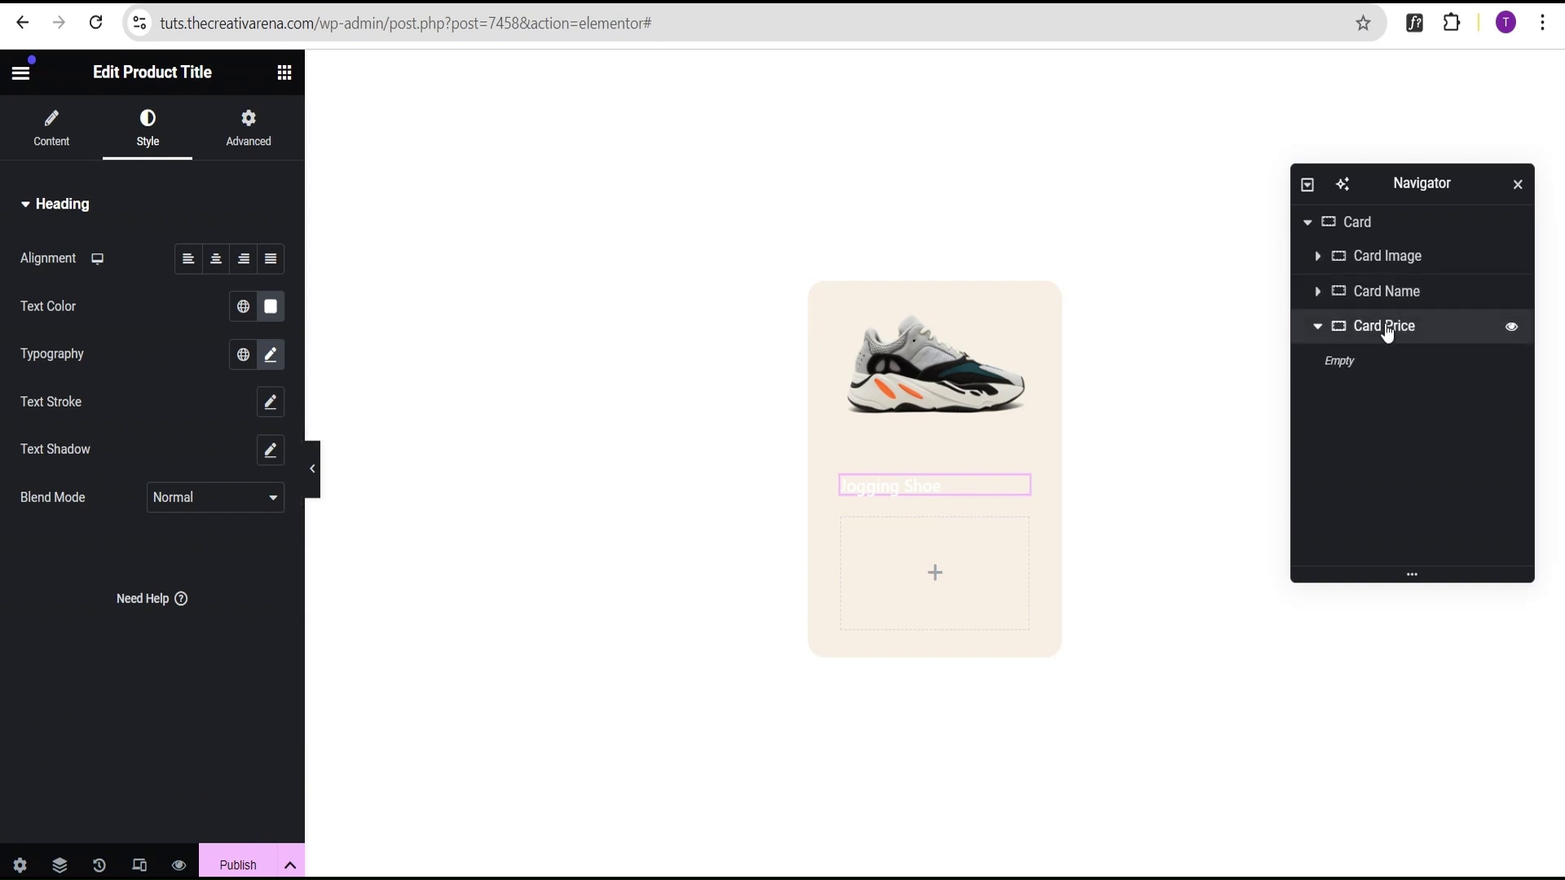
{"action": "left_click", "coordinate": [1387, 328]}
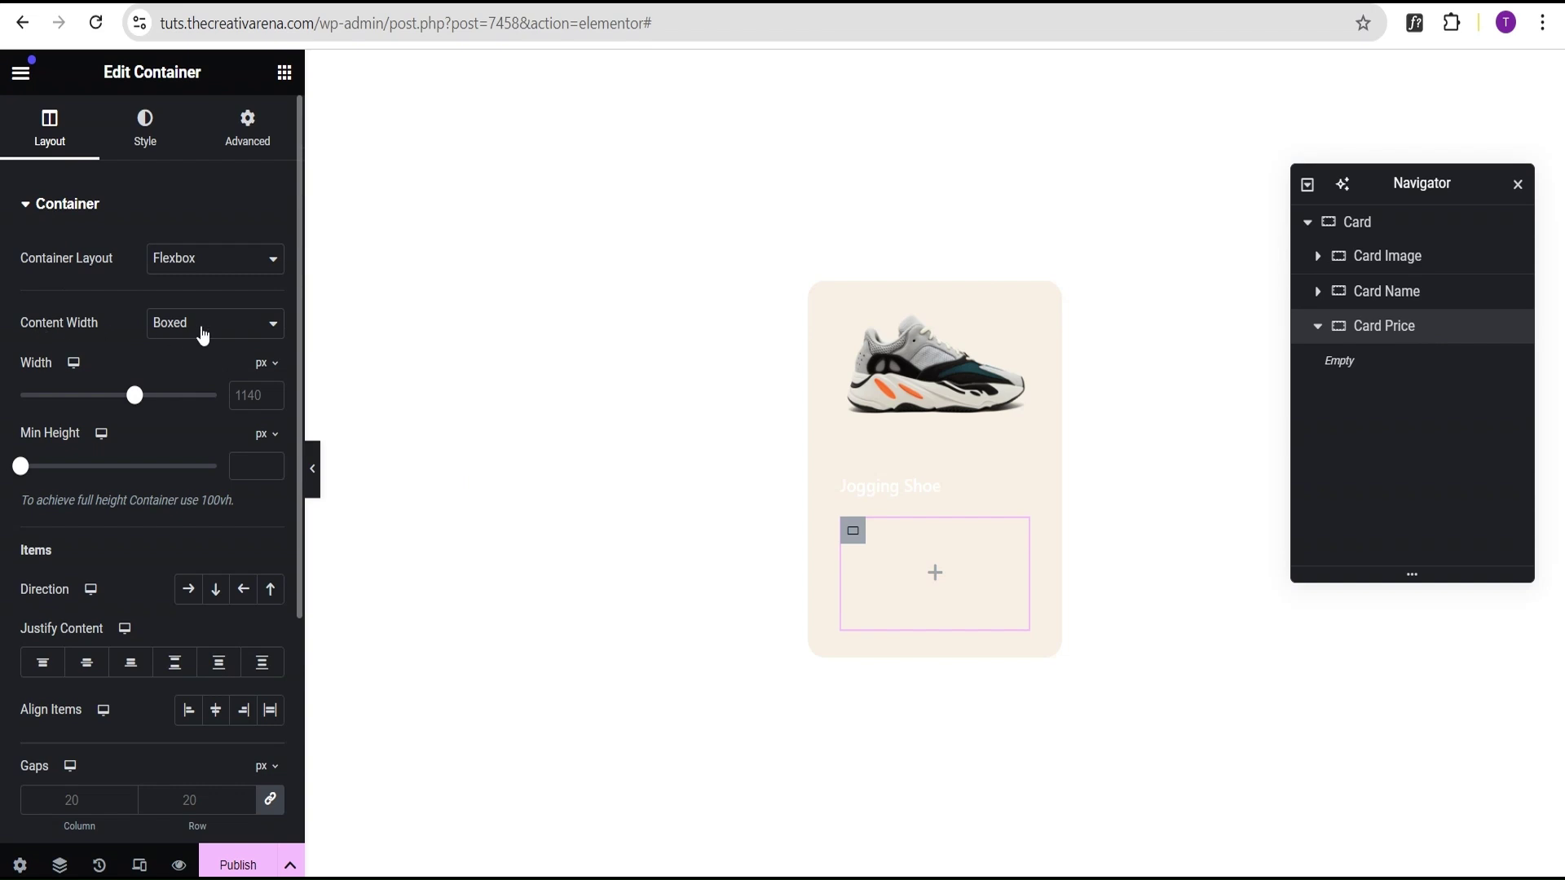
{"action": "left_click", "coordinate": [202, 331]}
{"action": "left_click", "coordinate": [192, 357]}
{"action": "scroll", "coordinate": [156, 458], "scroll_direction": "down", "scroll_amount": 2}
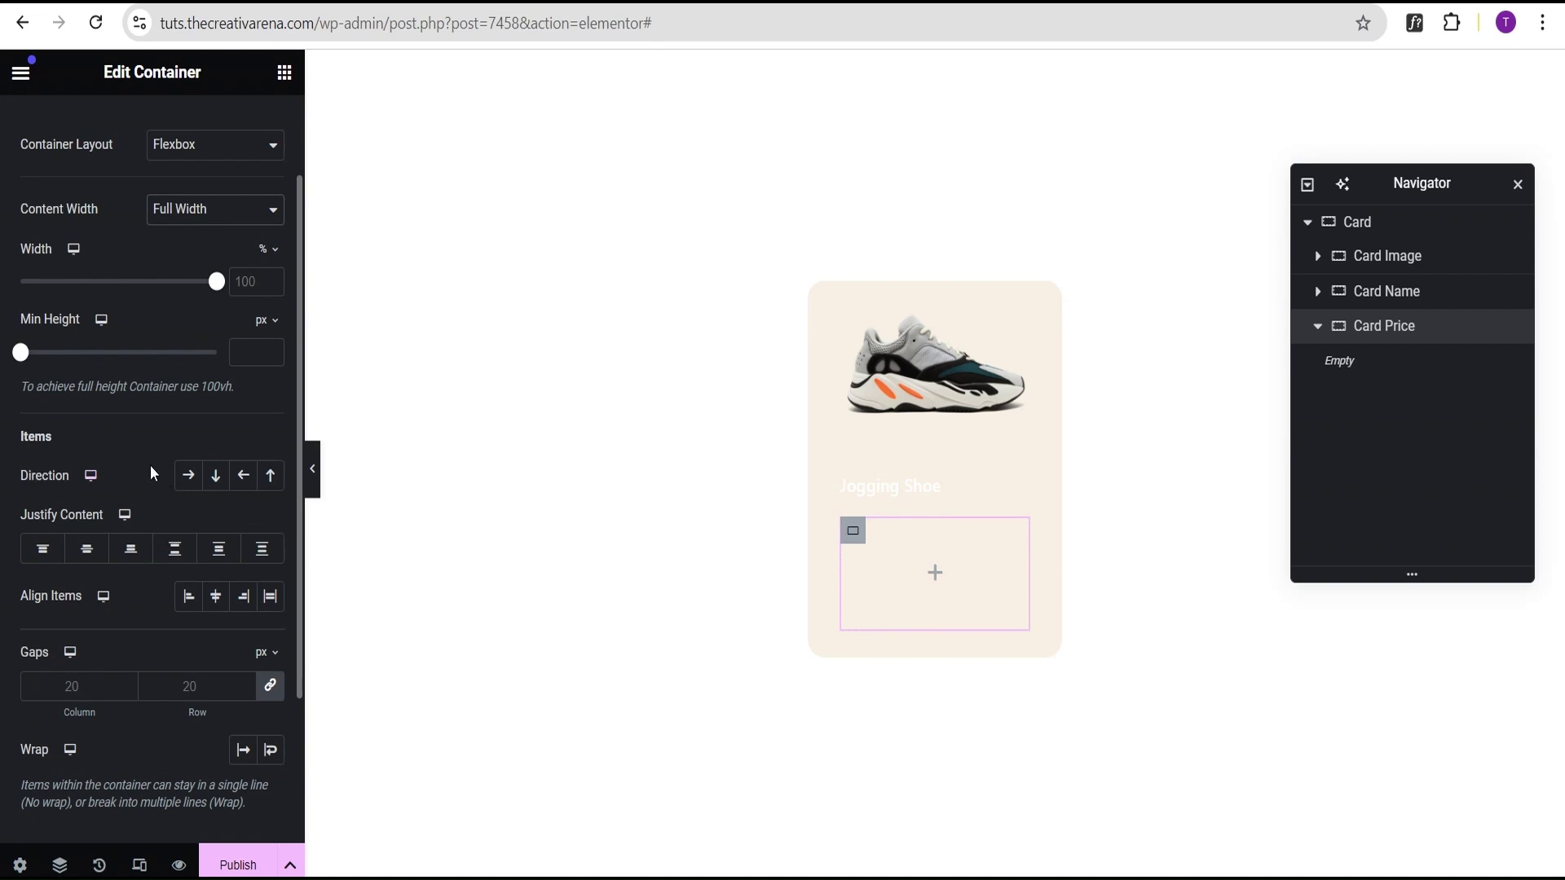
{"action": "left_click", "coordinate": [188, 478]}
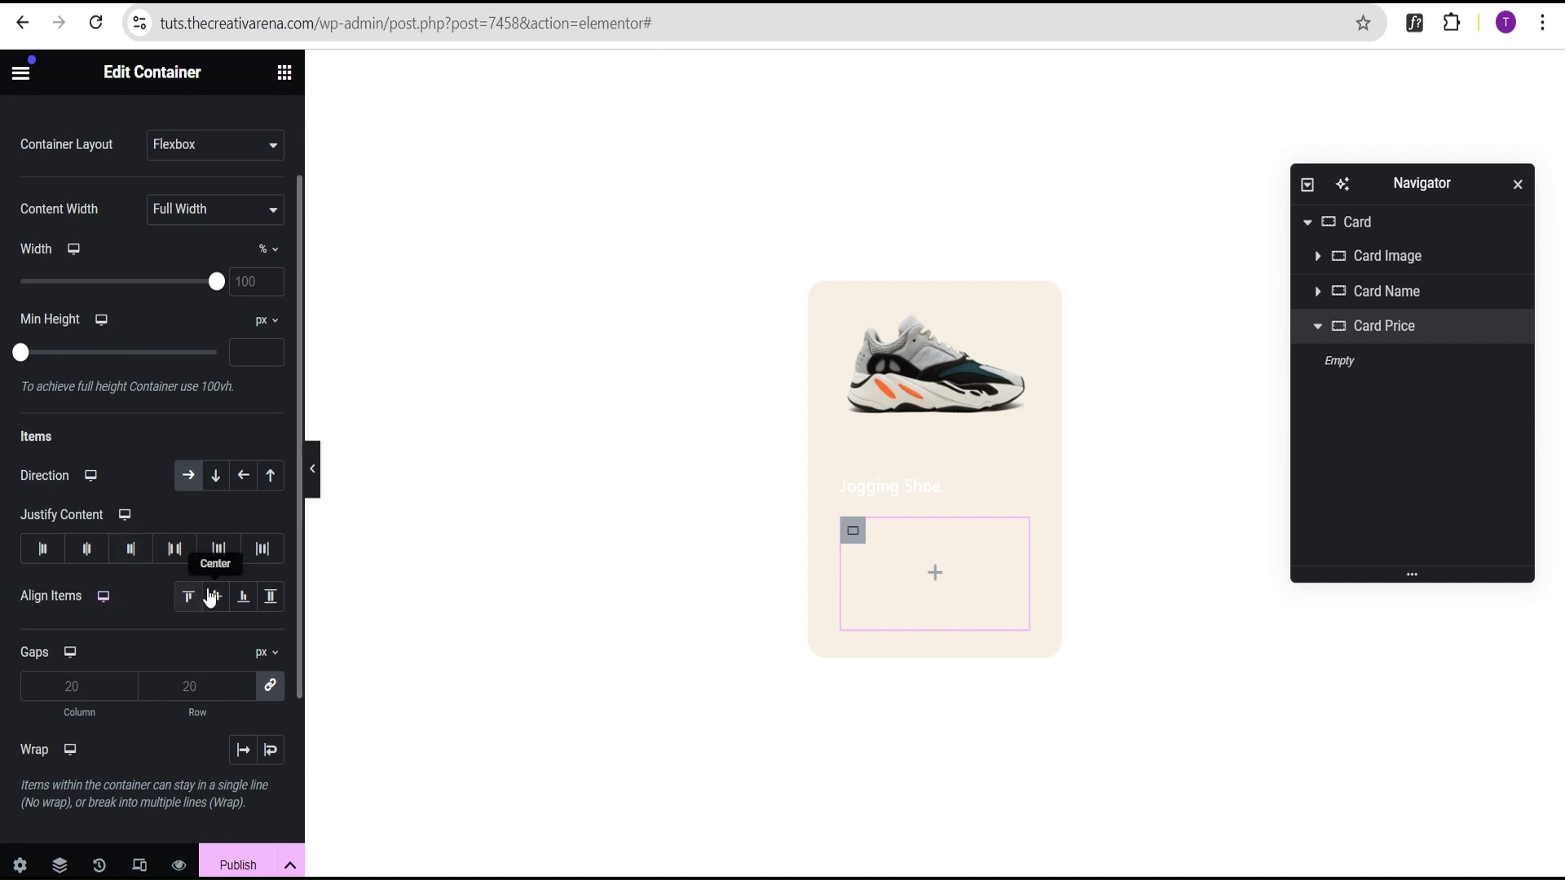
{"action": "left_click", "coordinate": [214, 597]}
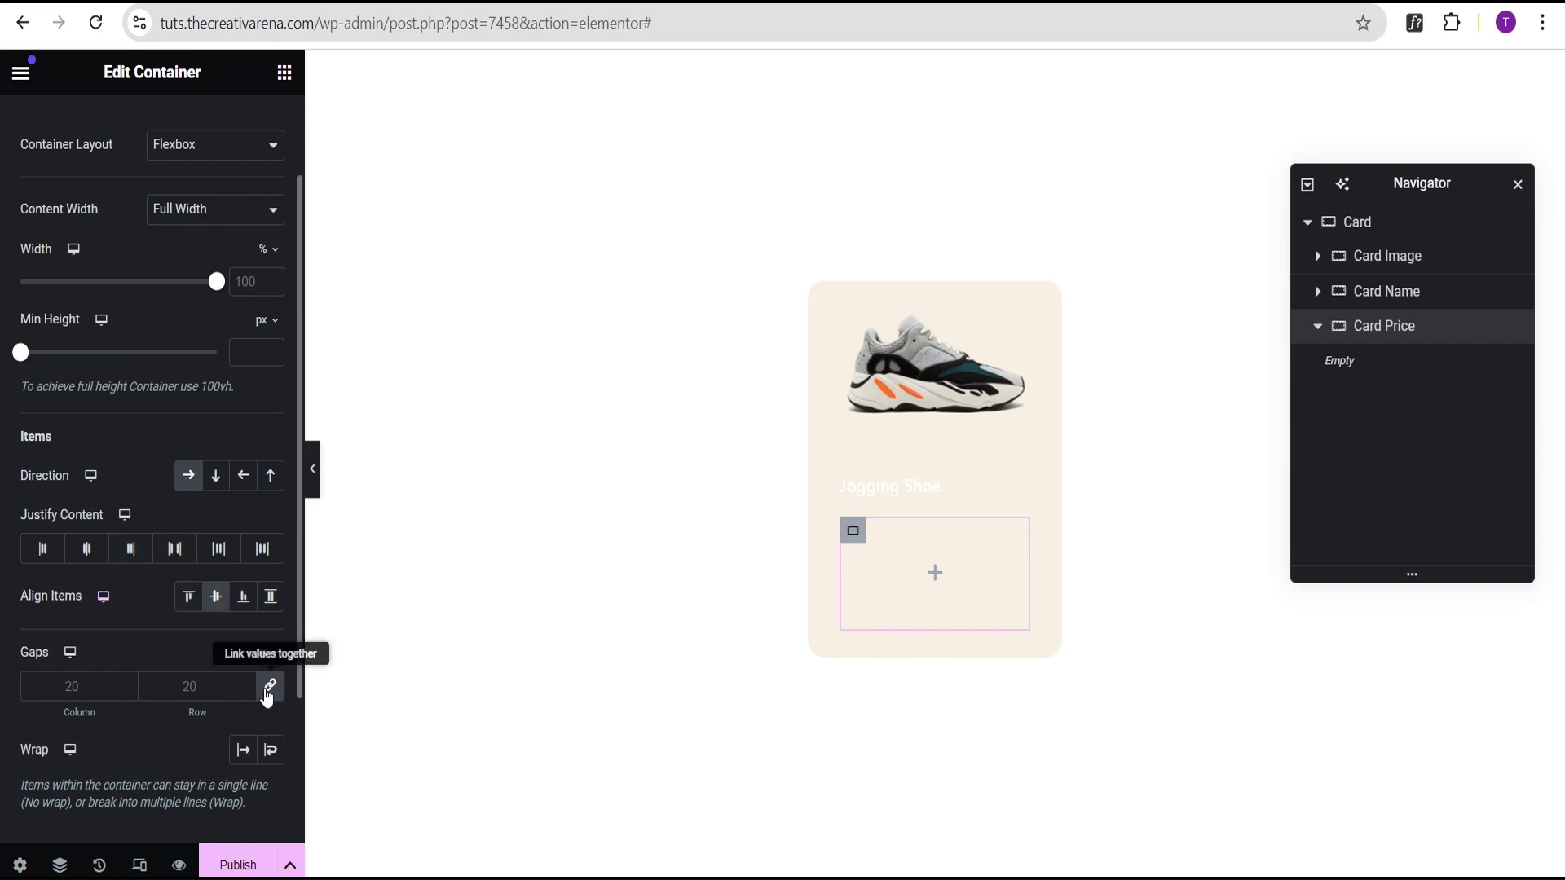
{"action": "left_click", "coordinate": [269, 689]}
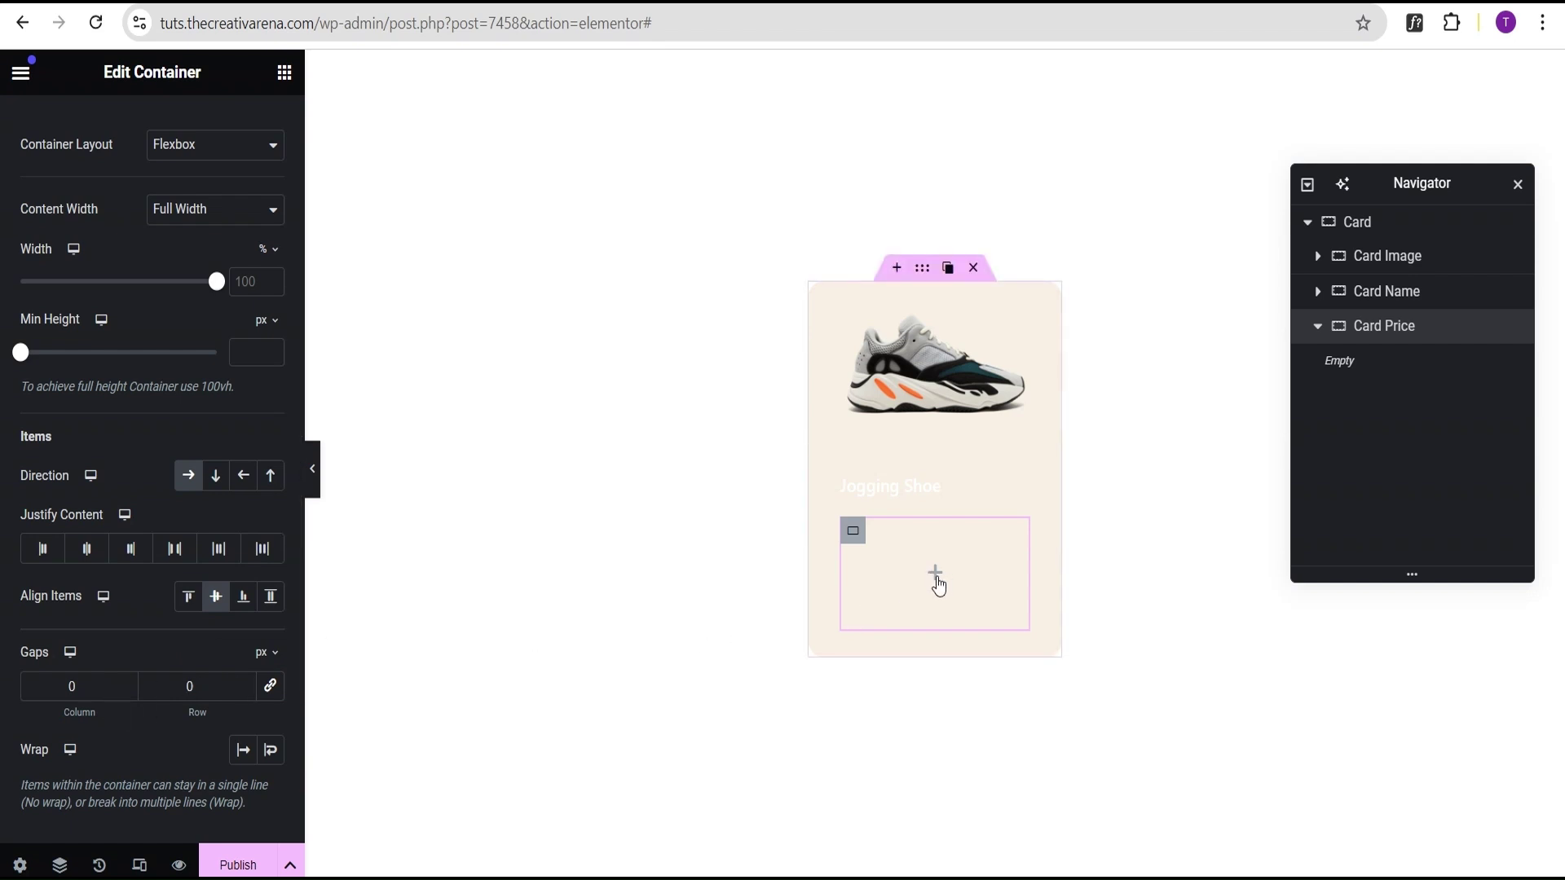
Add an inner container to Card Price, duplicate it, and begin renaming the first one price.
{"action": "left_click", "coordinate": [939, 584]}
{"action": "scroll", "coordinate": [116, 673], "scroll_direction": "down", "scroll_amount": 3}
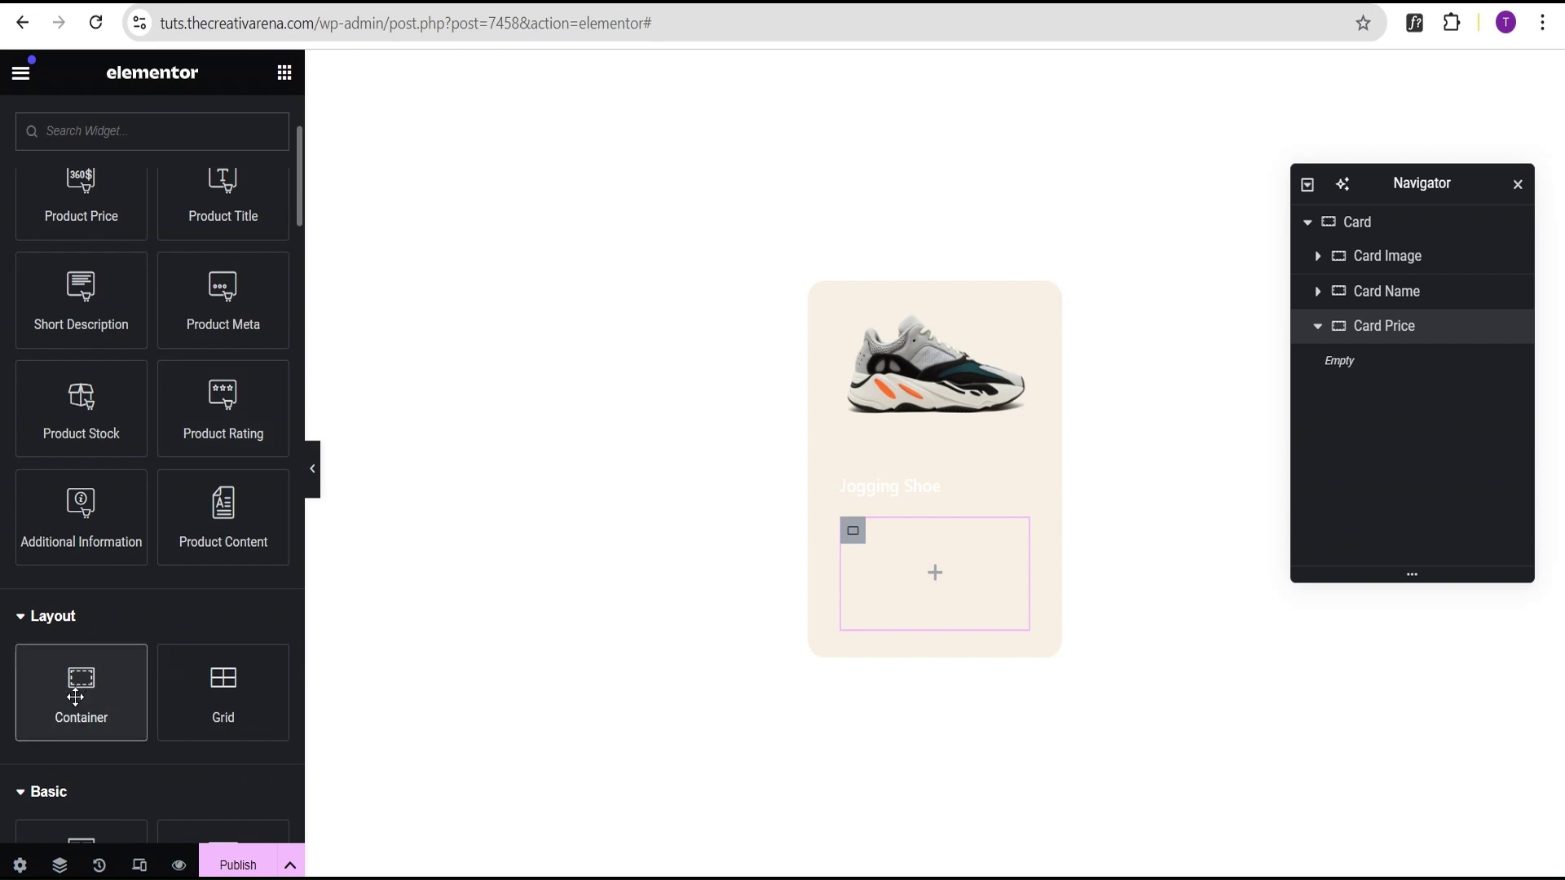
{"action": "left_click_drag", "start_coordinate": [75, 697], "coordinate": [915, 577]}
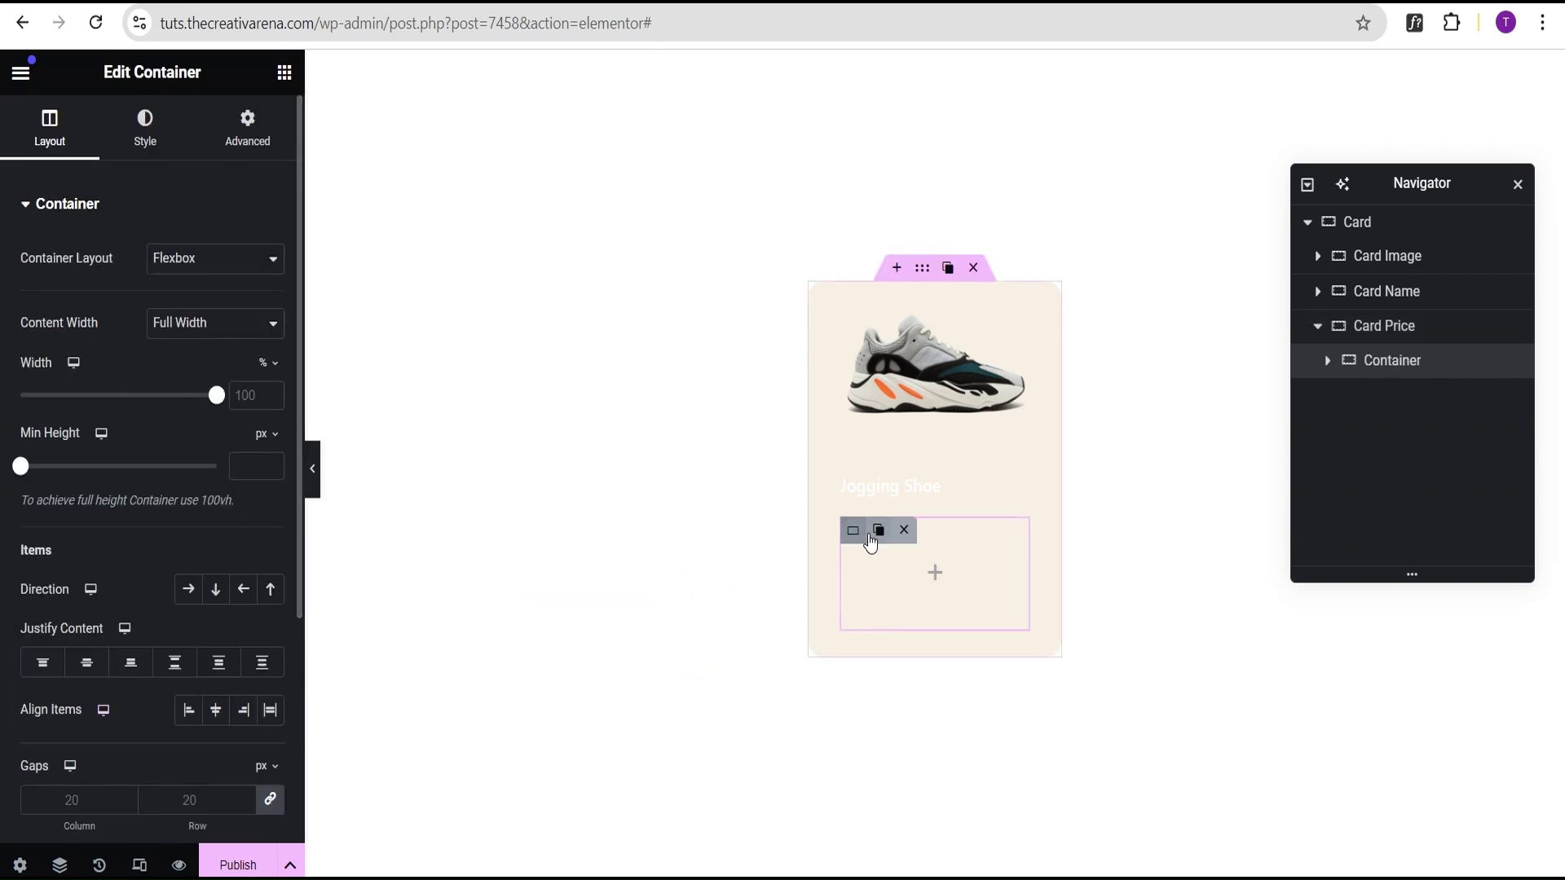
{"action": "left_click", "coordinate": [878, 530]}
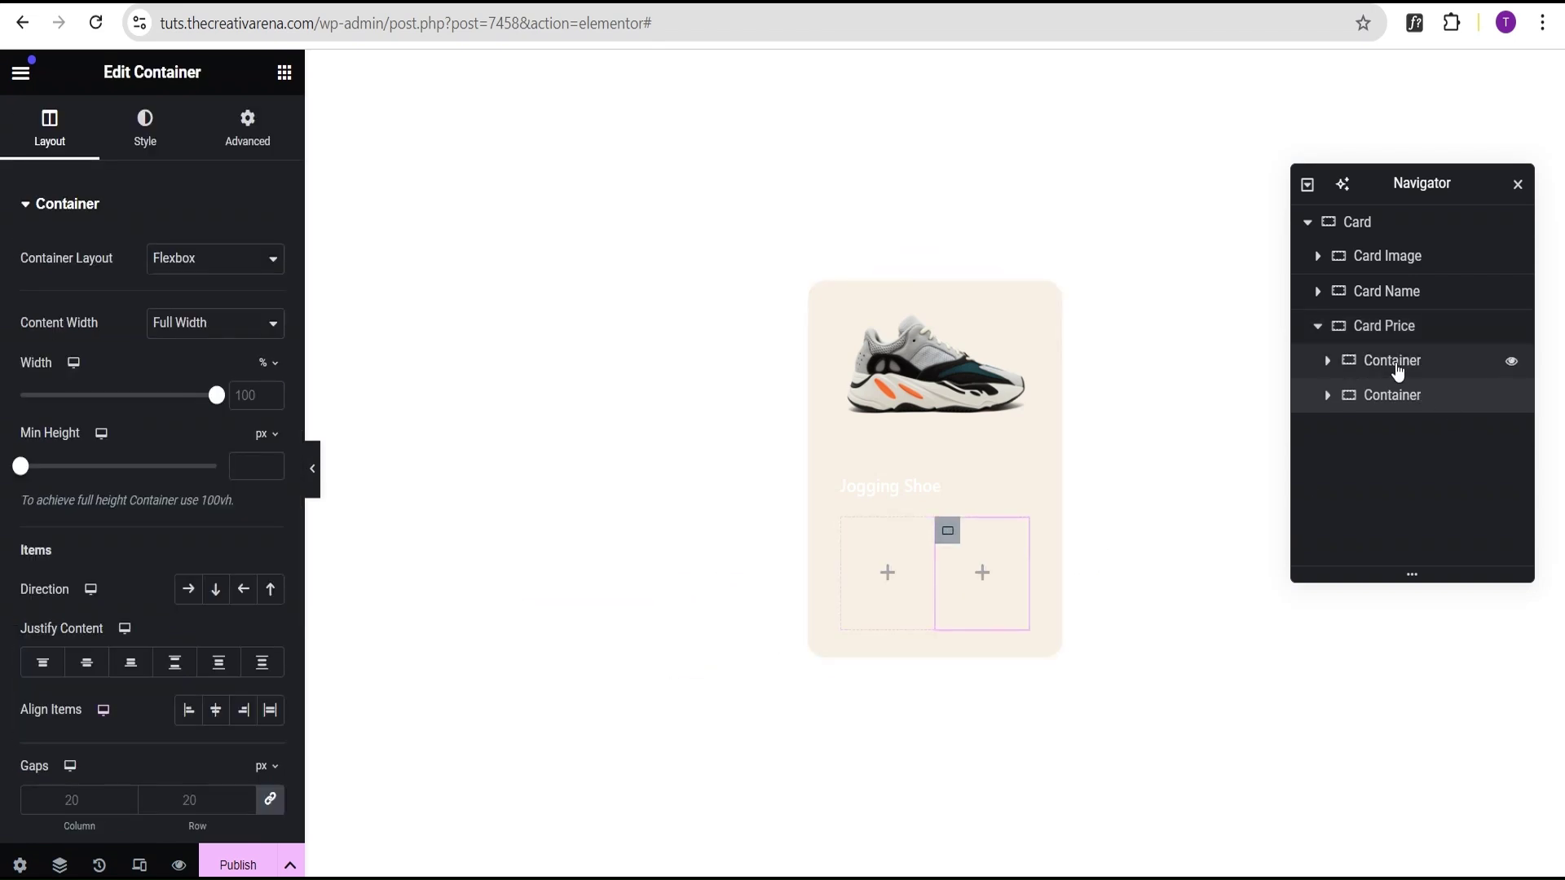
{"action": "double_click", "coordinate": [1398, 371]}
{"action": "type", "text": "price"}
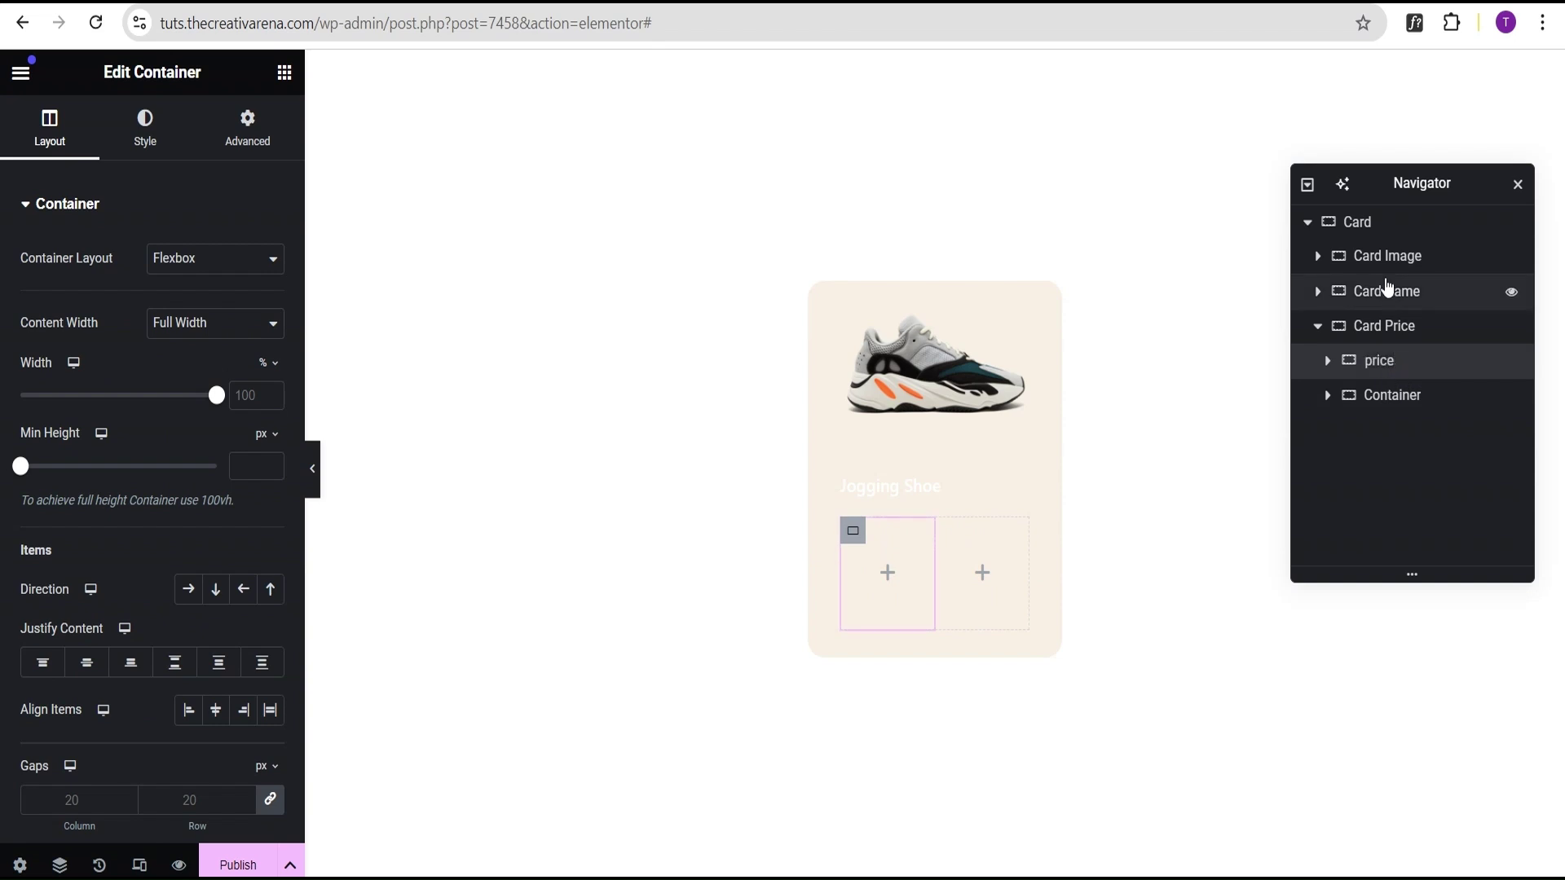
Rename the second container cart, and give the price container 60% width with centred items.
{"action": "left_click", "coordinate": [1402, 397]}
{"action": "double_click", "coordinate": [1404, 400]}
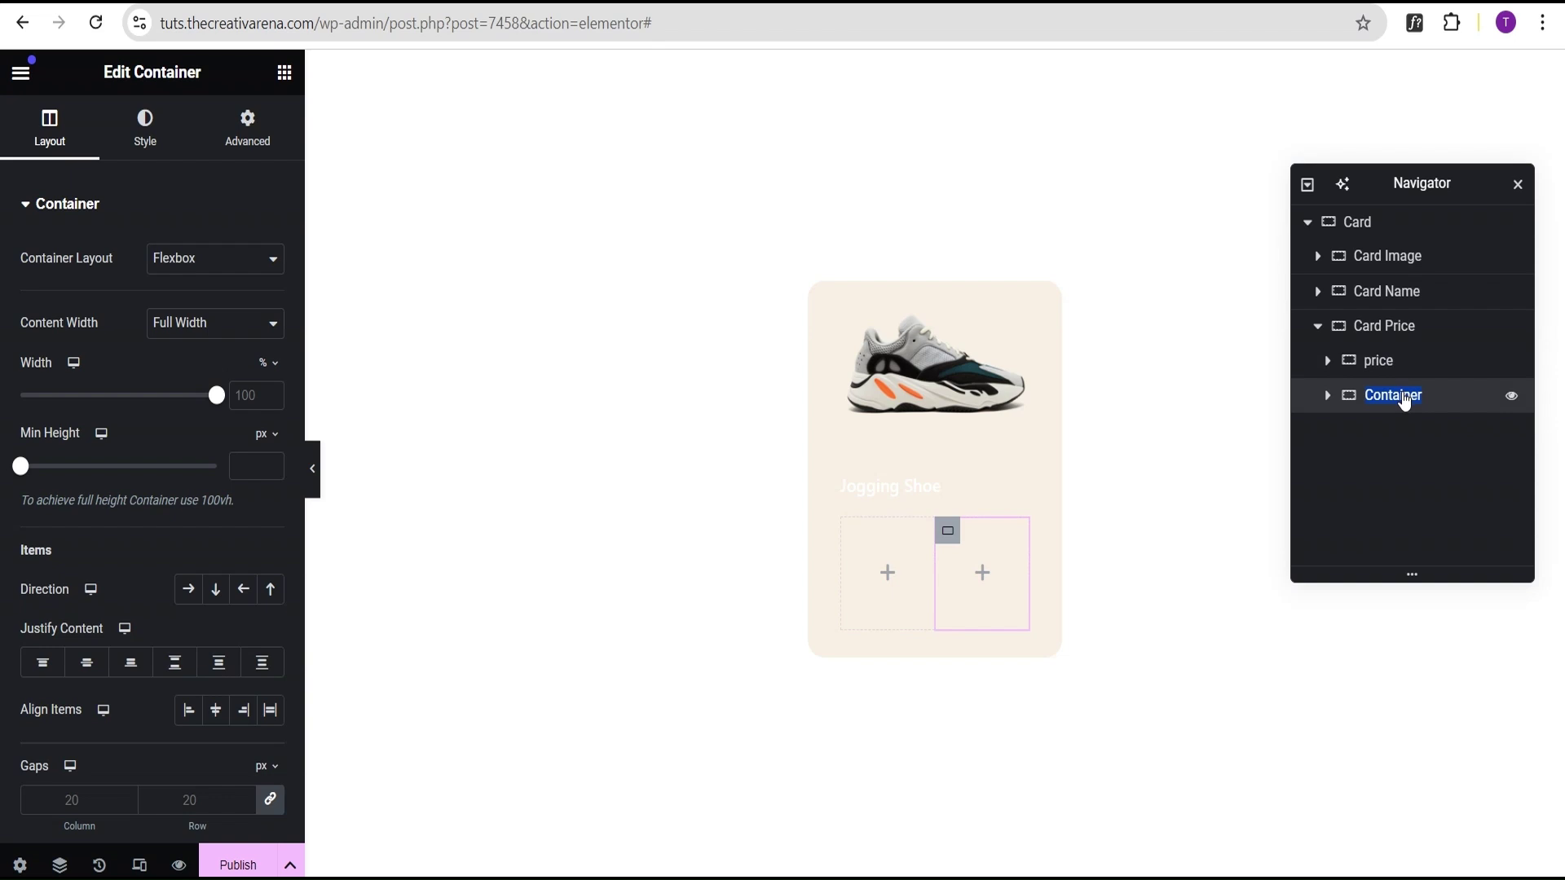
{"action": "type", "text": "cart"}
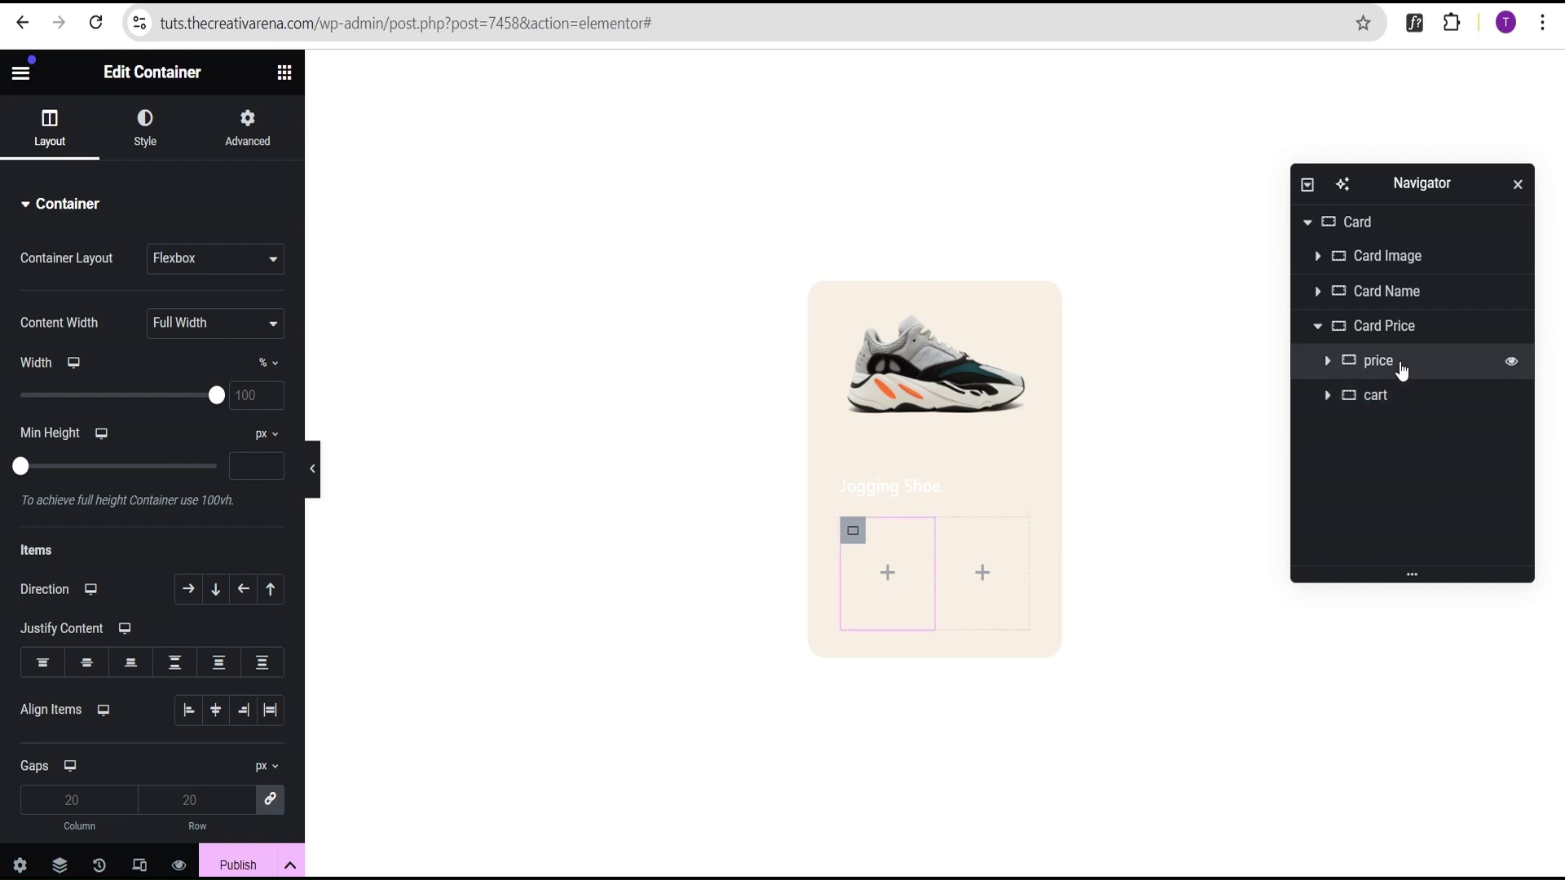
{"action": "left_click", "coordinate": [243, 396]}
{"action": "type", "text": "60"}
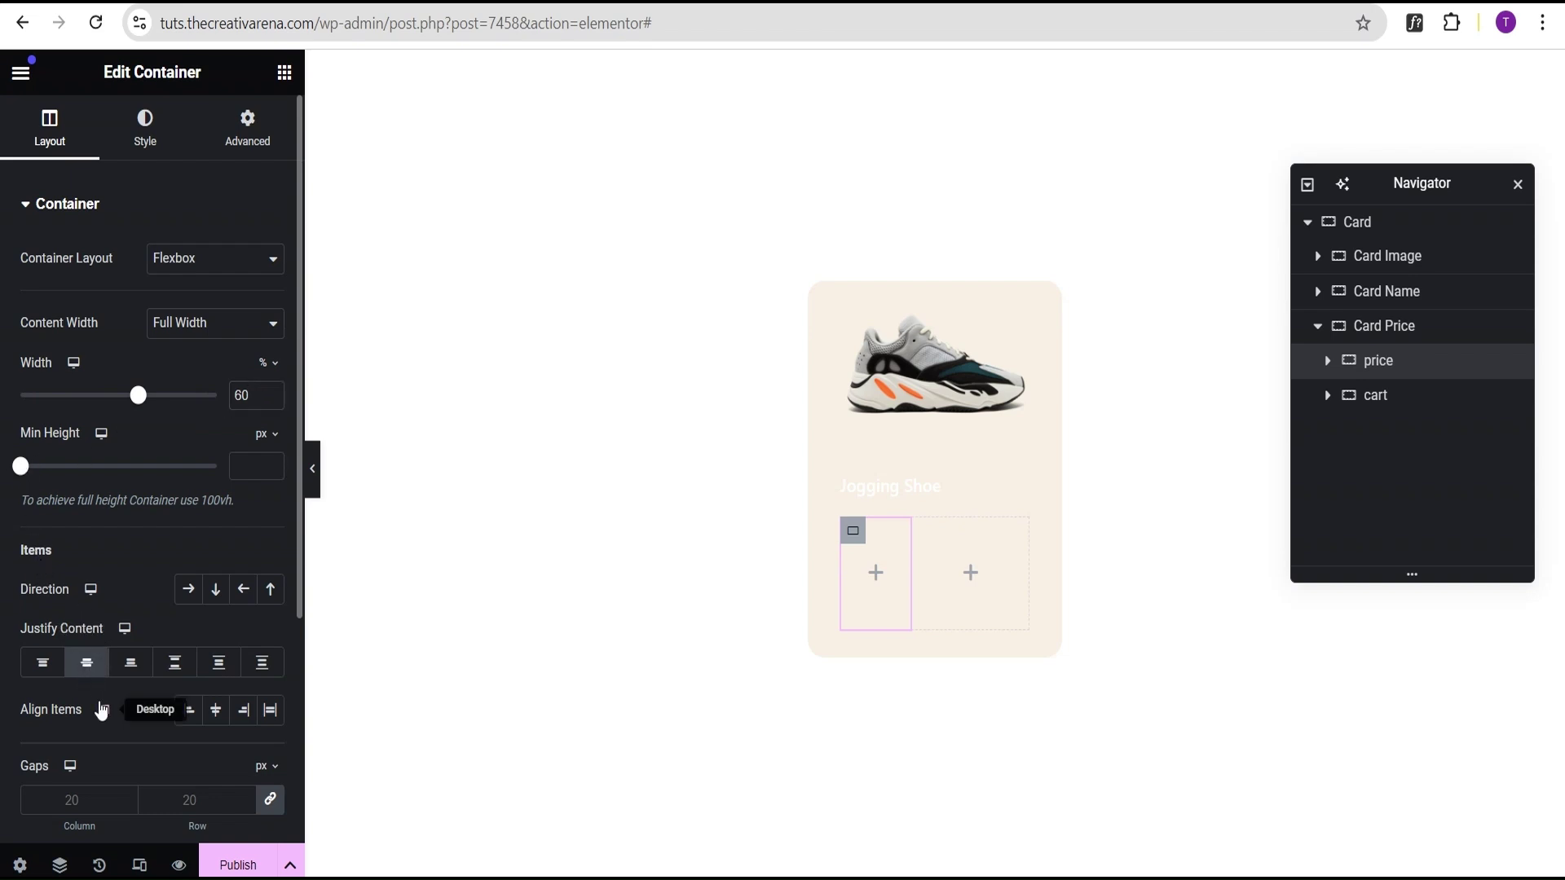
{"action": "left_click", "coordinate": [216, 711]}
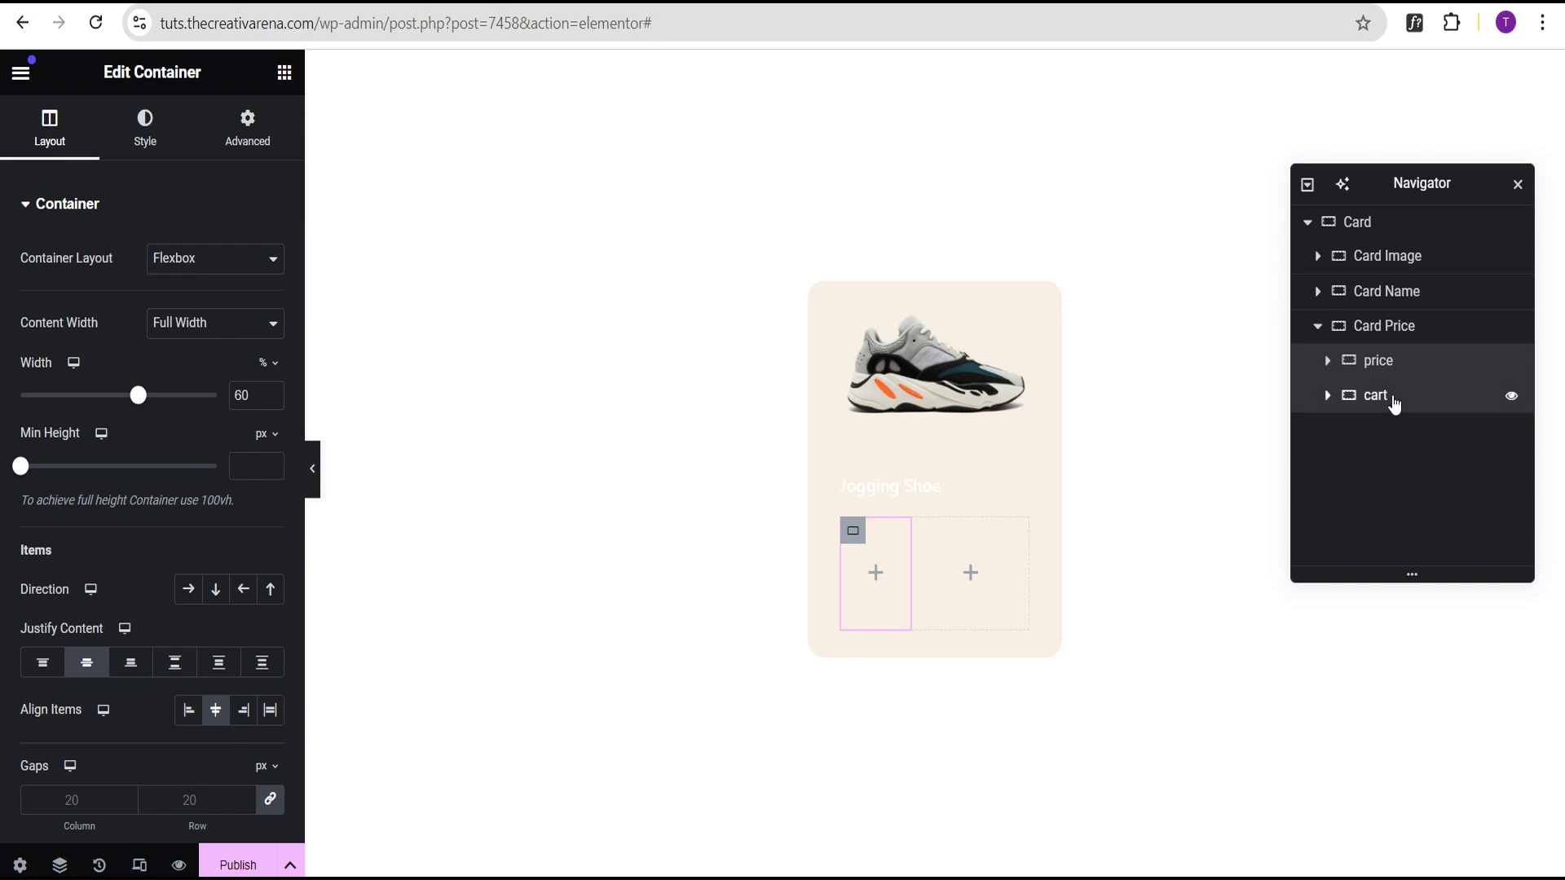
Set the cart container to 40% width with its content centred horizontally and vertically.
{"action": "left_click", "coordinate": [1391, 401]}
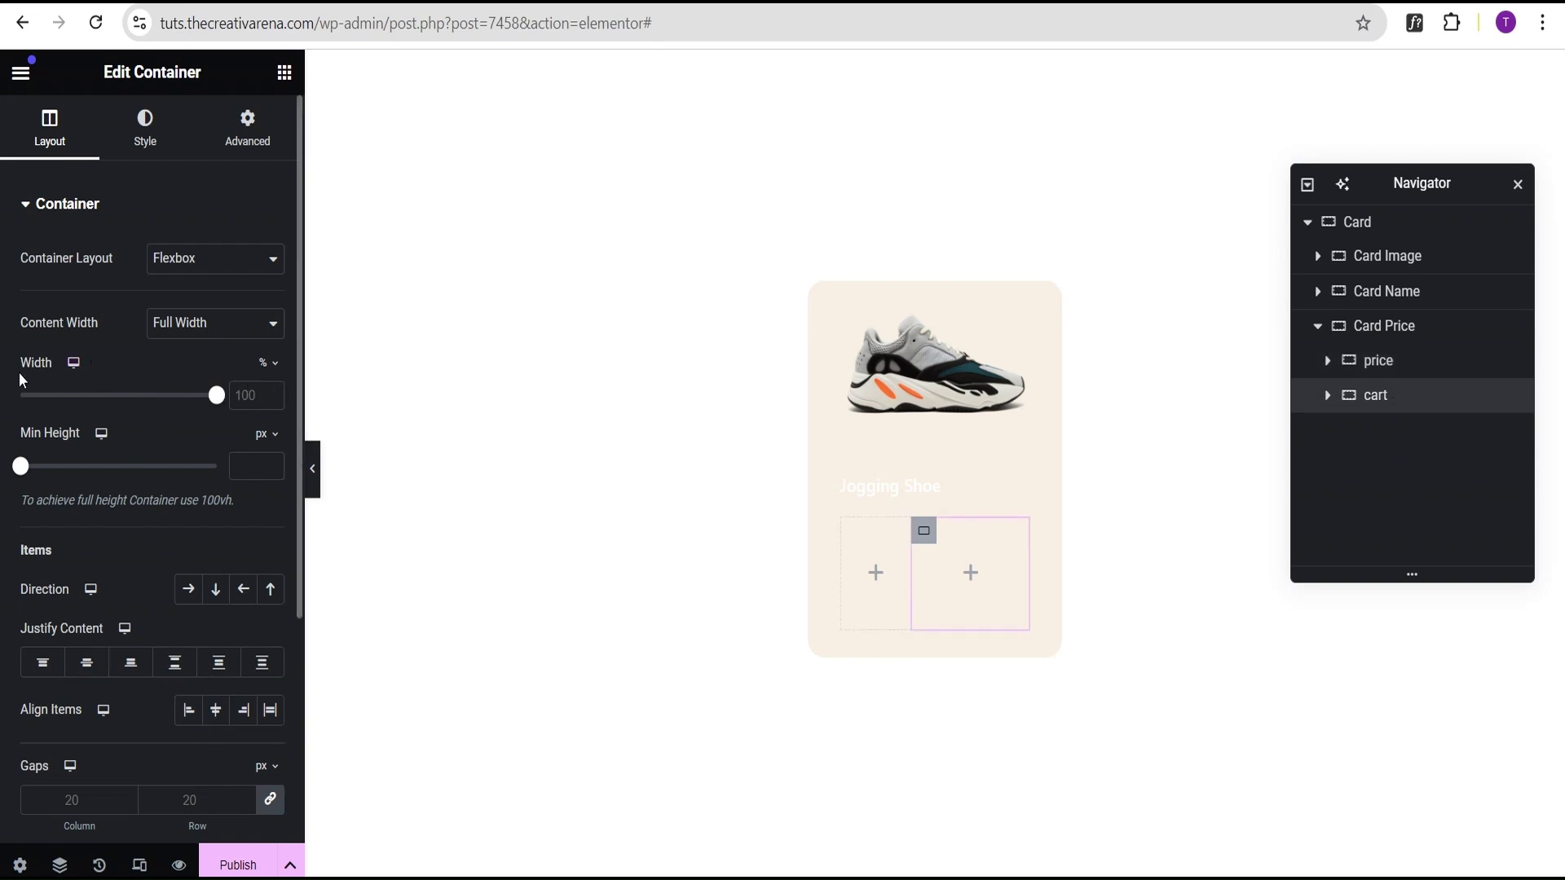
{"action": "left_click", "coordinate": [254, 396]}
{"action": "type", "text": "40"}
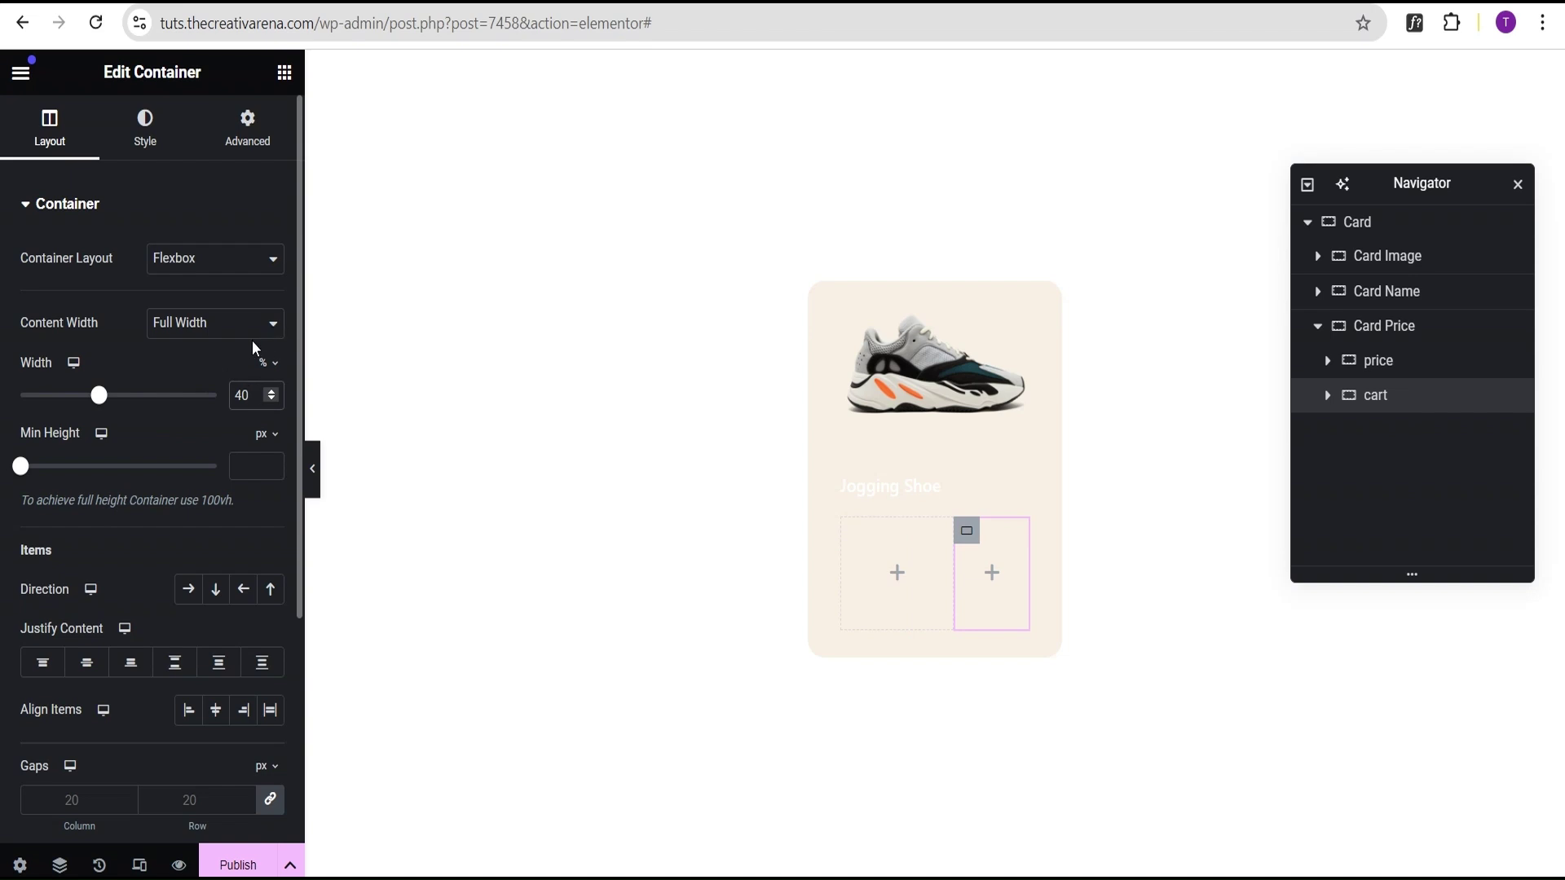
{"action": "left_click", "coordinate": [89, 670]}
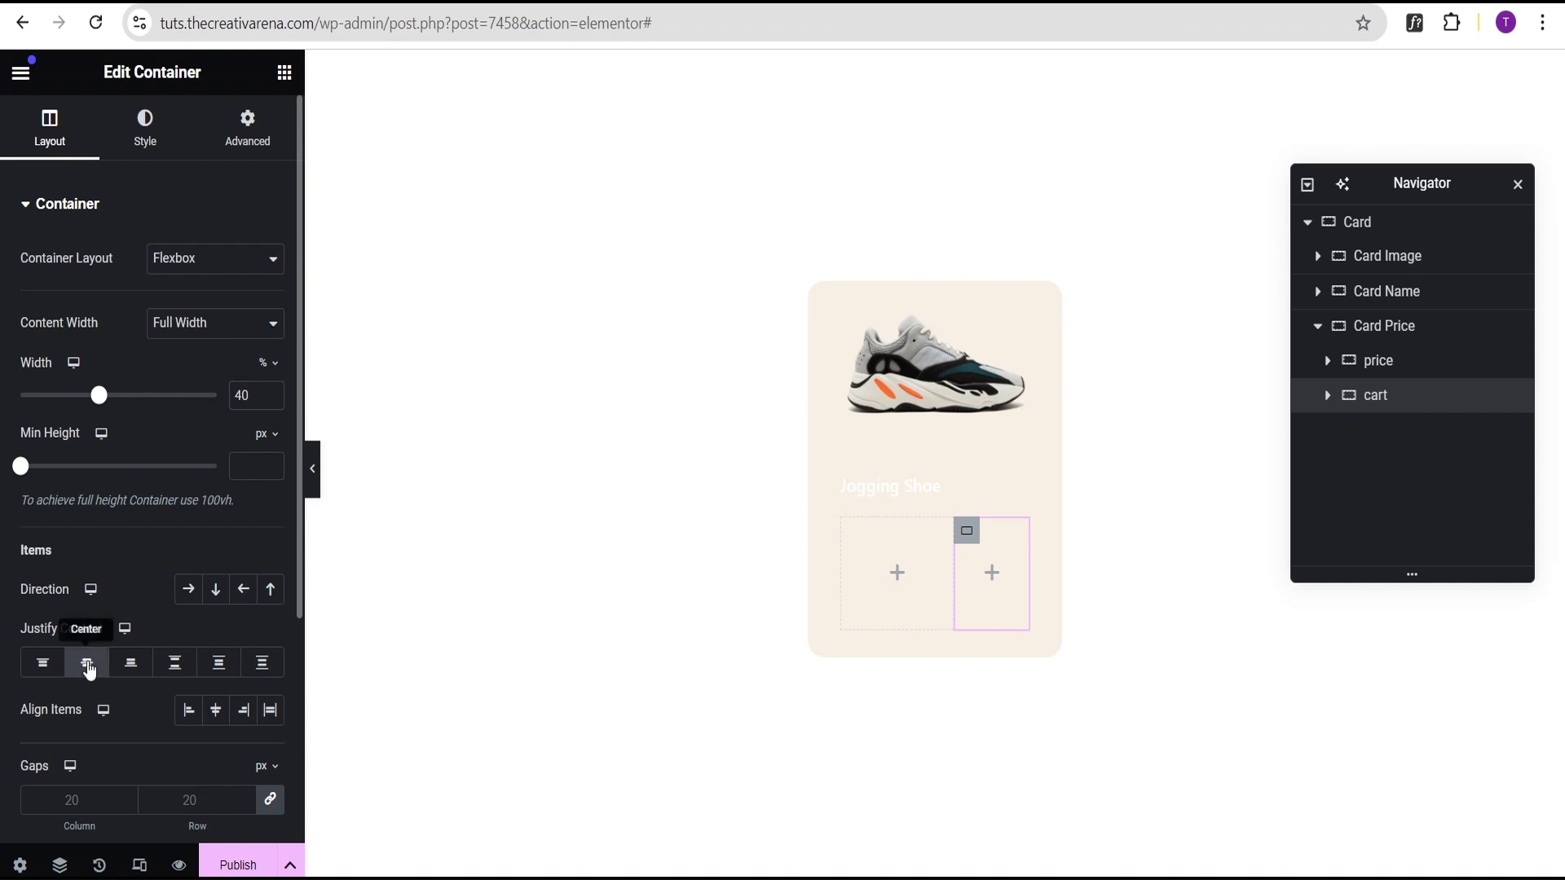
{"action": "left_click", "coordinate": [218, 712]}
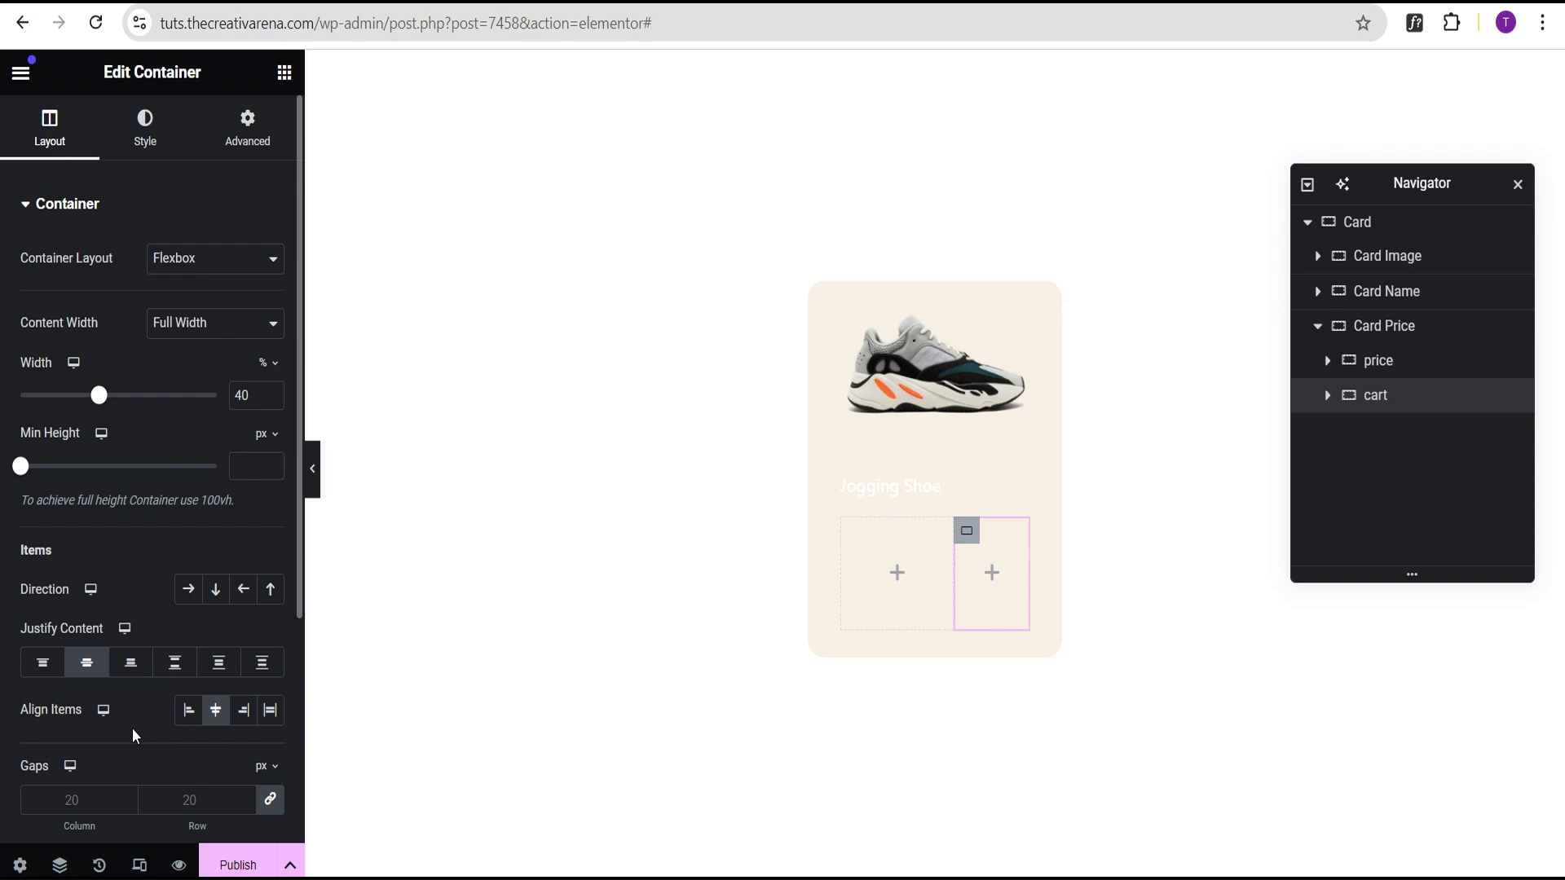
{"action": "left_click", "coordinate": [899, 573]}
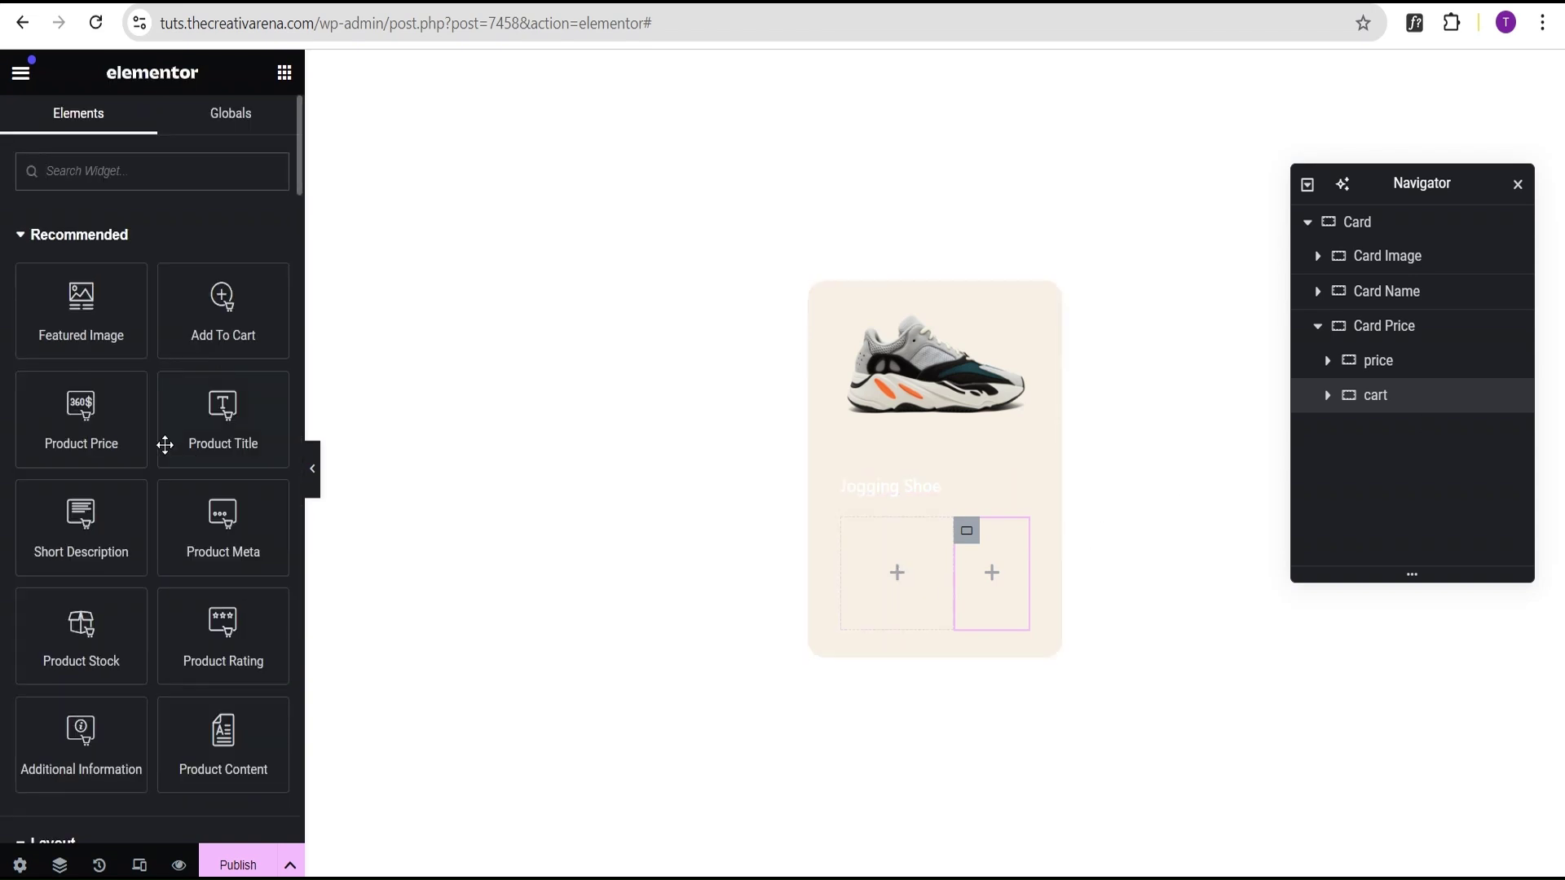
Drop Product Price into the price box, colour the regular price #a7a7a7, and size it 1 rem.
{"action": "left_click_drag", "start_coordinate": [80, 411], "coordinate": [888, 577]}
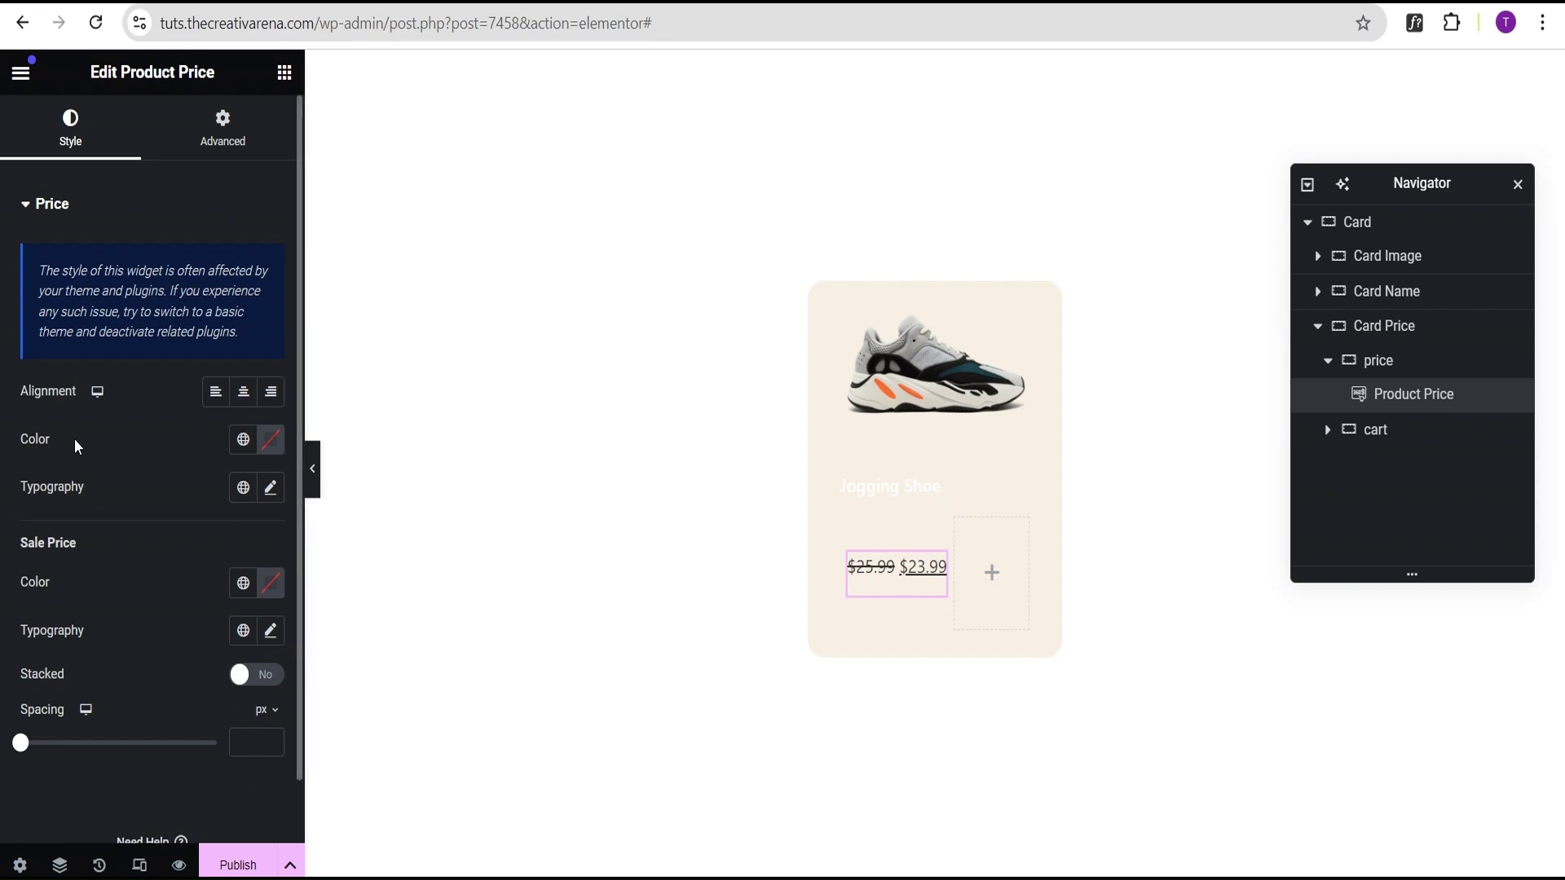
{"action": "left_click", "coordinate": [270, 440]}
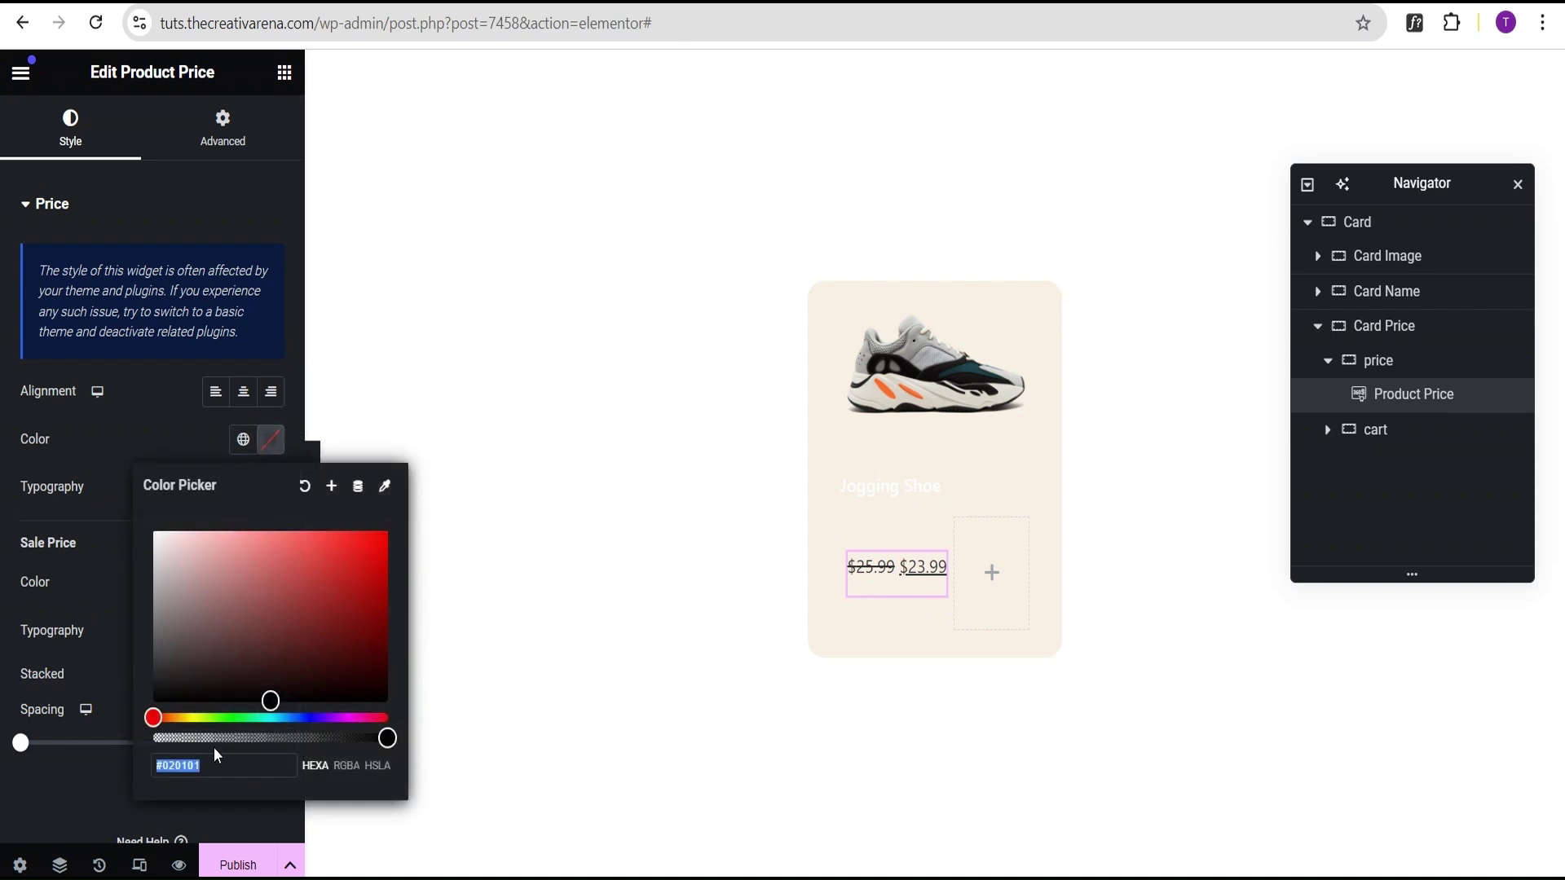
{"action": "type", "text": "a"}
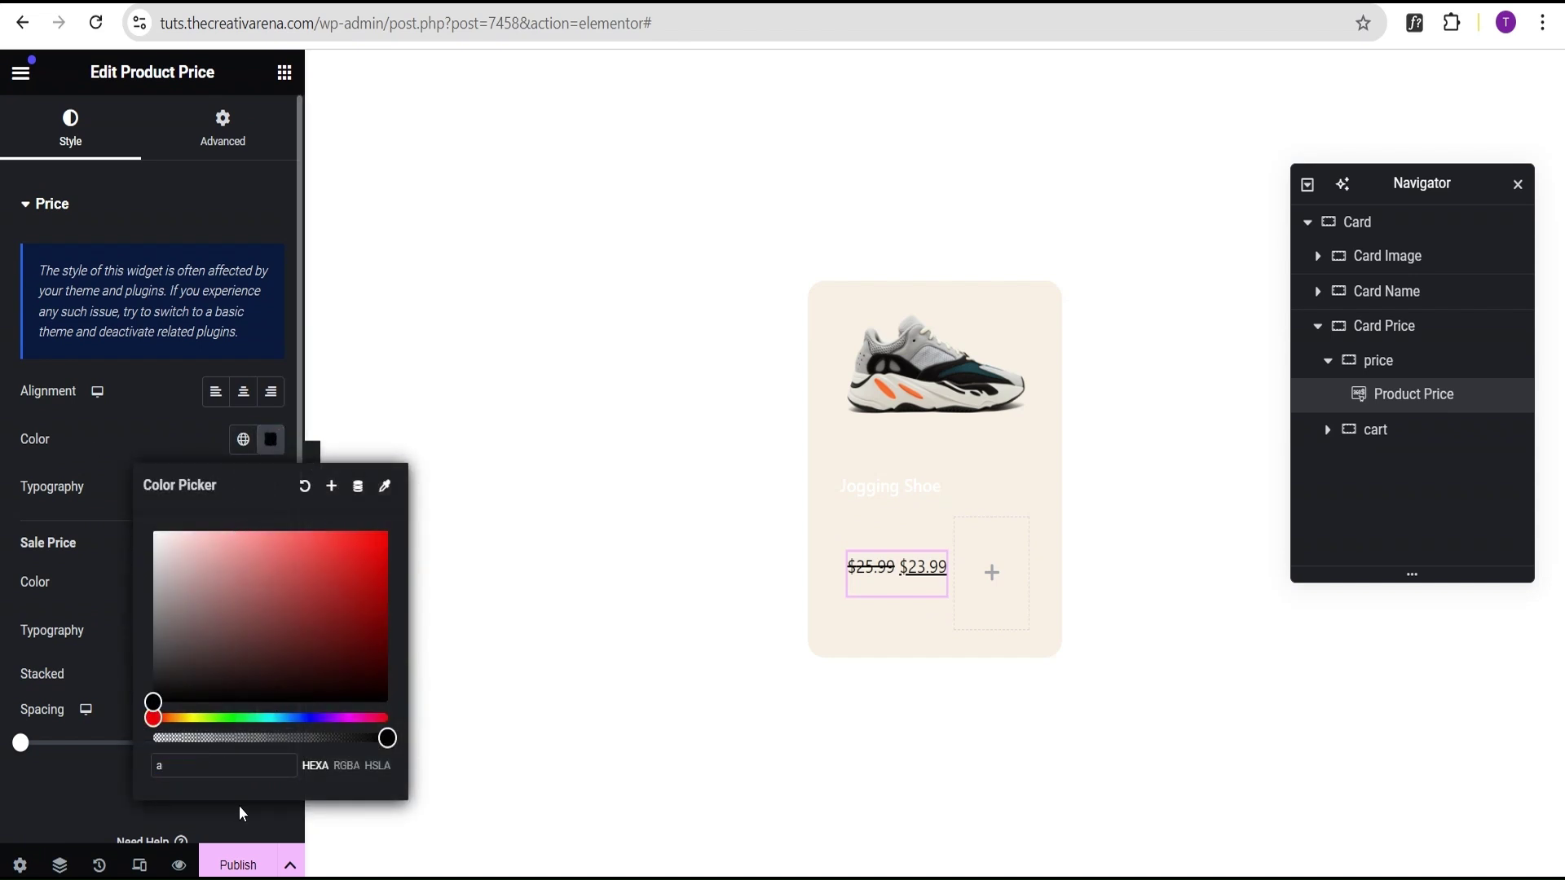
{"action": "type", "text": "7a7a7"}
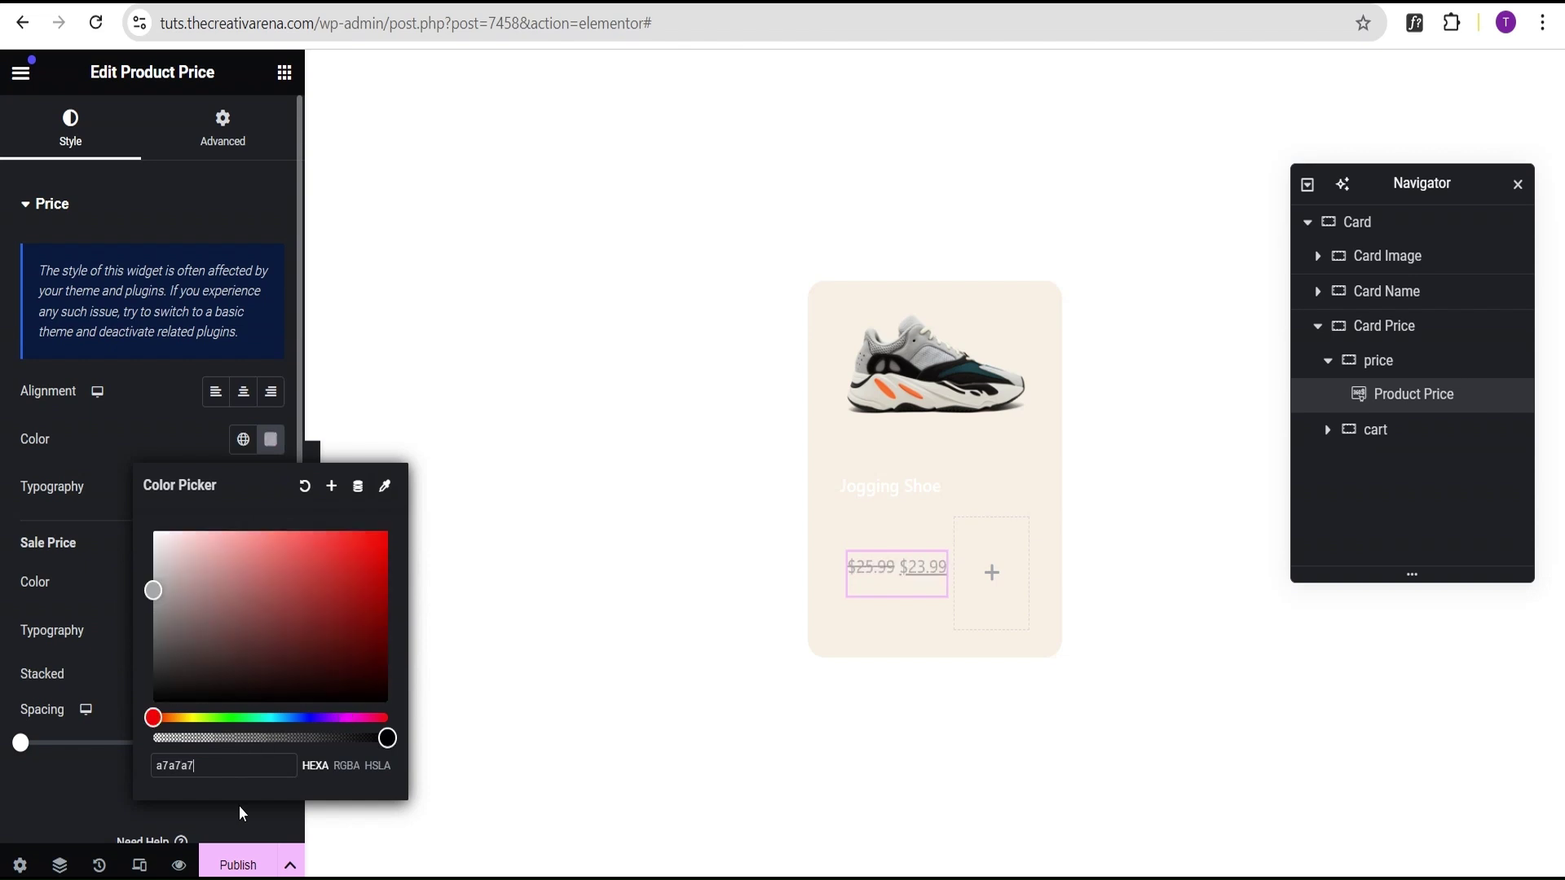
{"action": "left_click", "coordinate": [87, 455]}
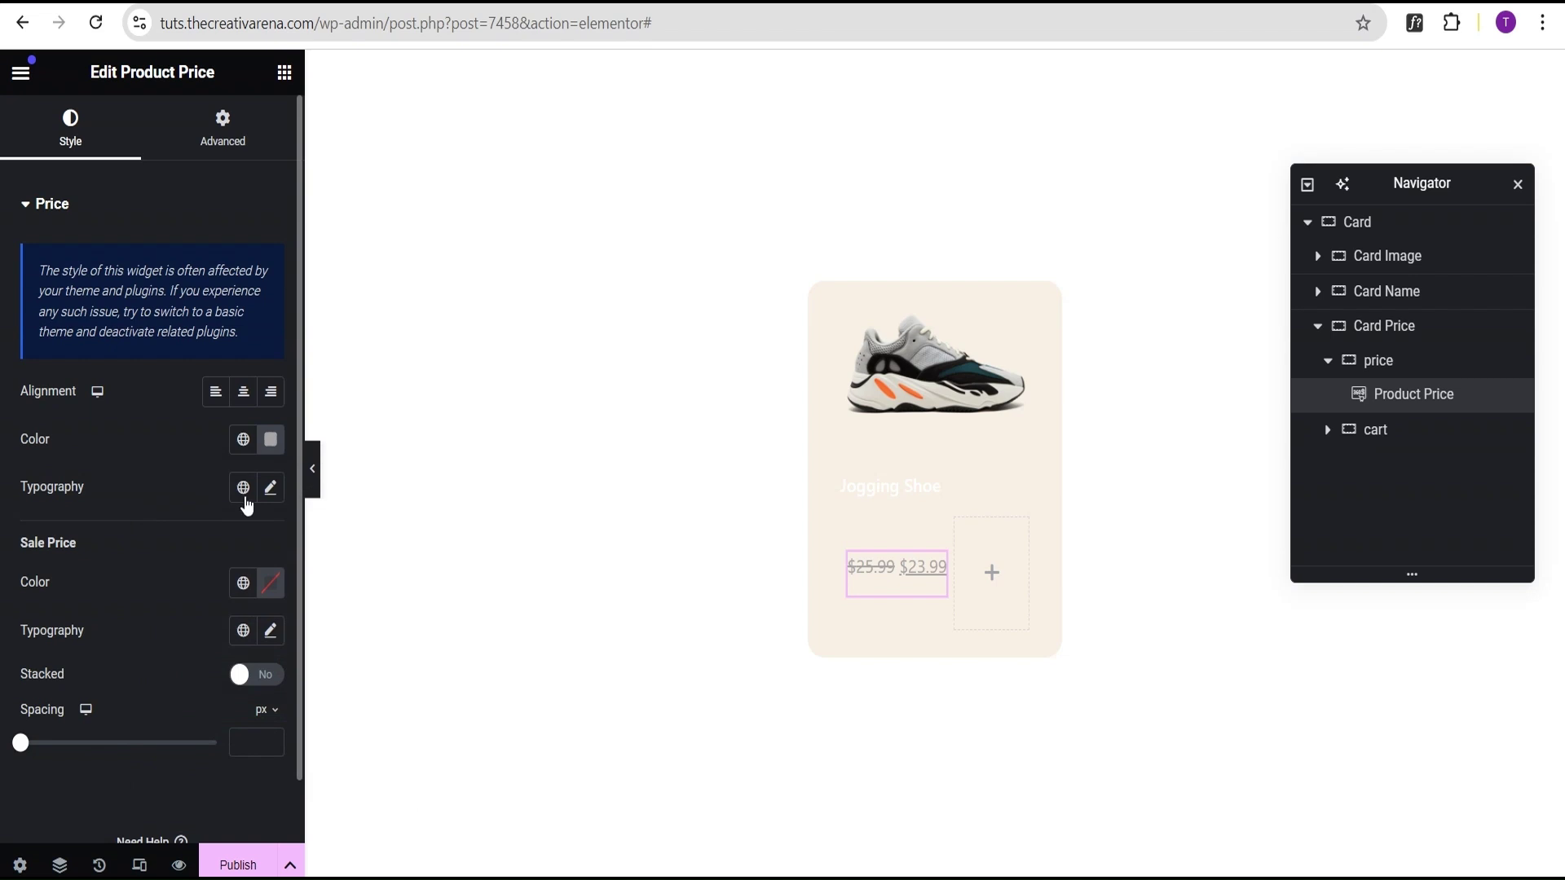
{"action": "left_click", "coordinate": [271, 490]}
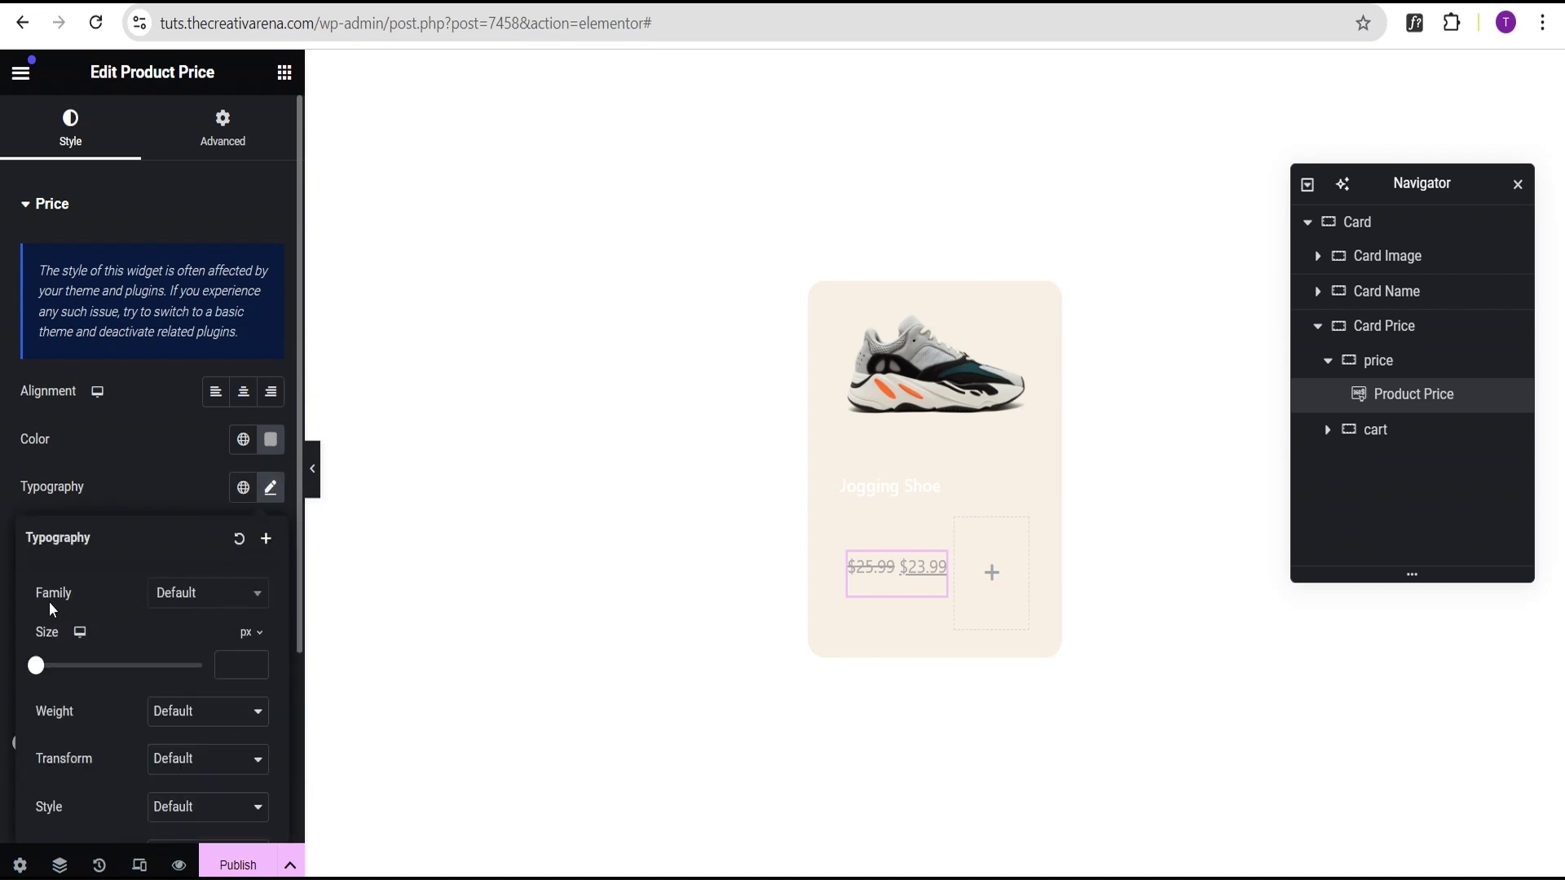
{"action": "left_click", "coordinate": [251, 634]}
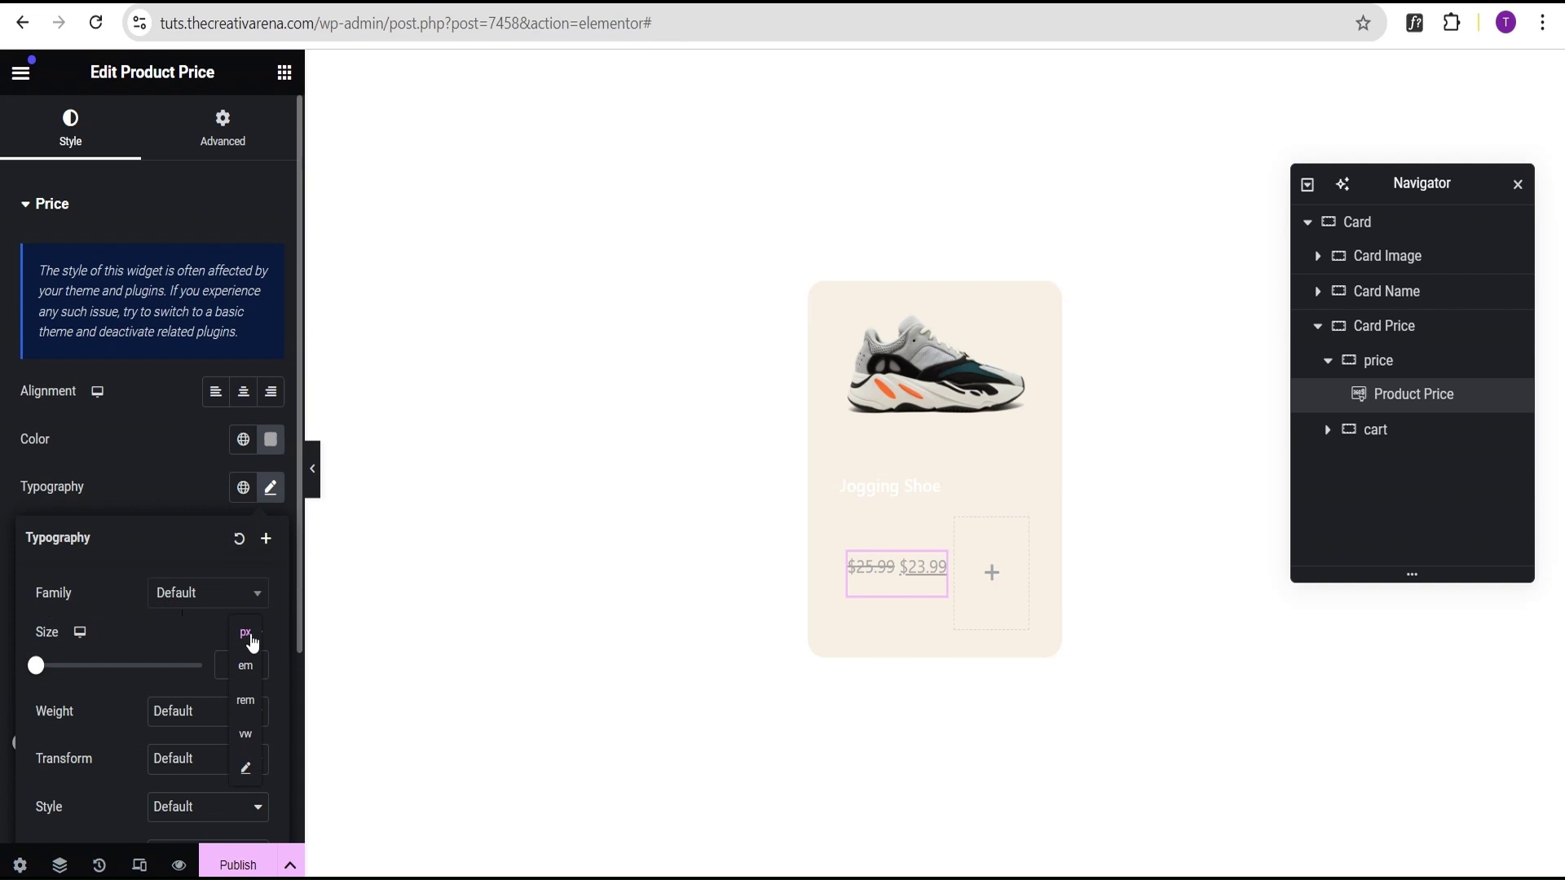
{"action": "left_click", "coordinate": [246, 700]}
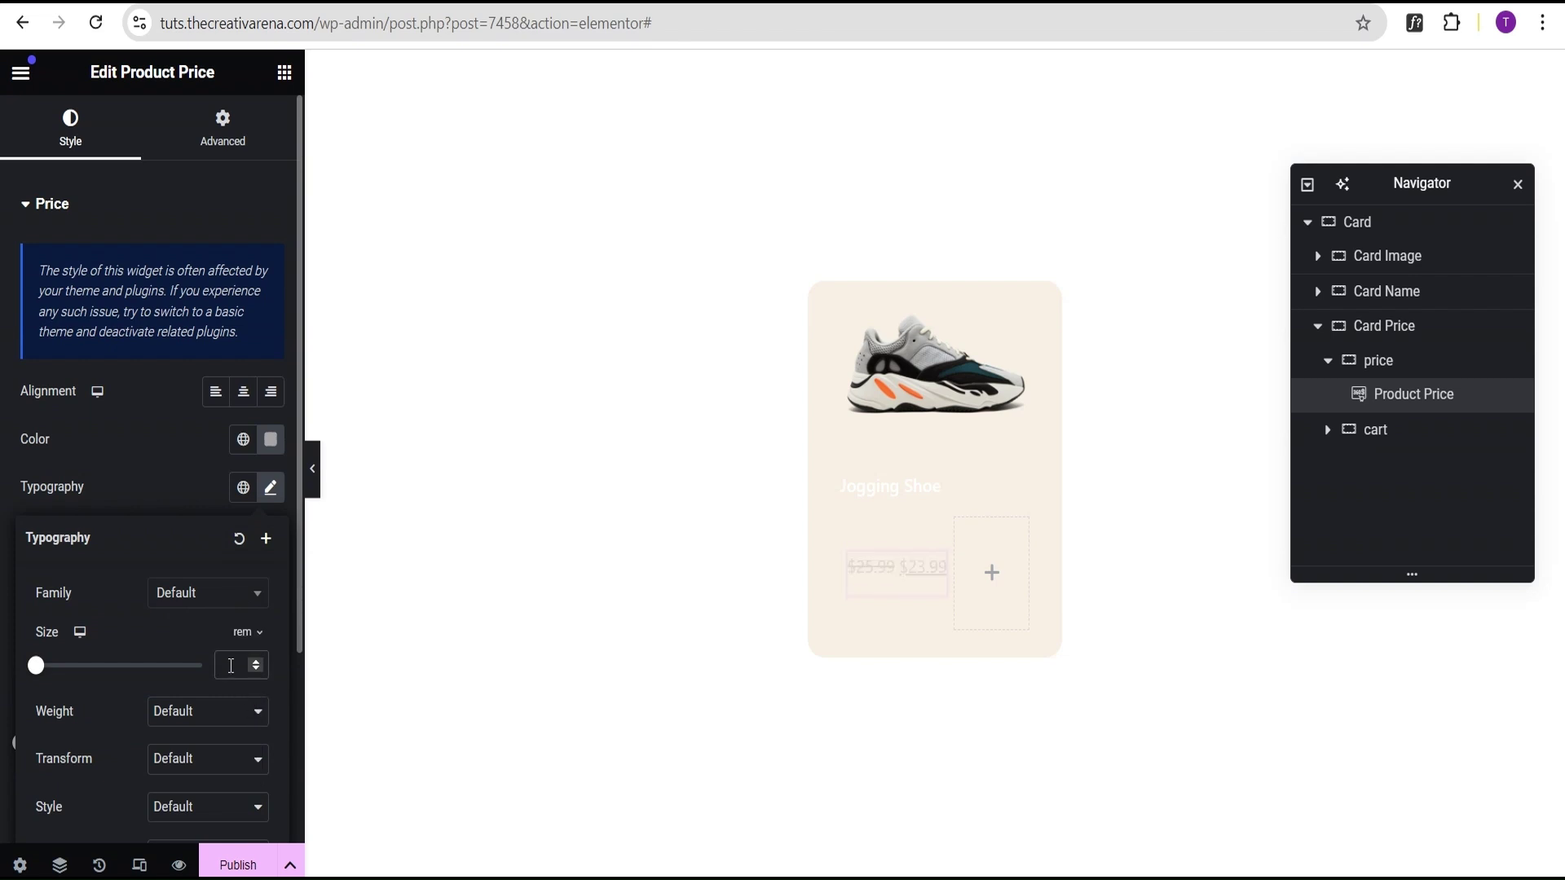
{"action": "left_click", "coordinate": [231, 666]}
{"action": "type", "text": "1"}
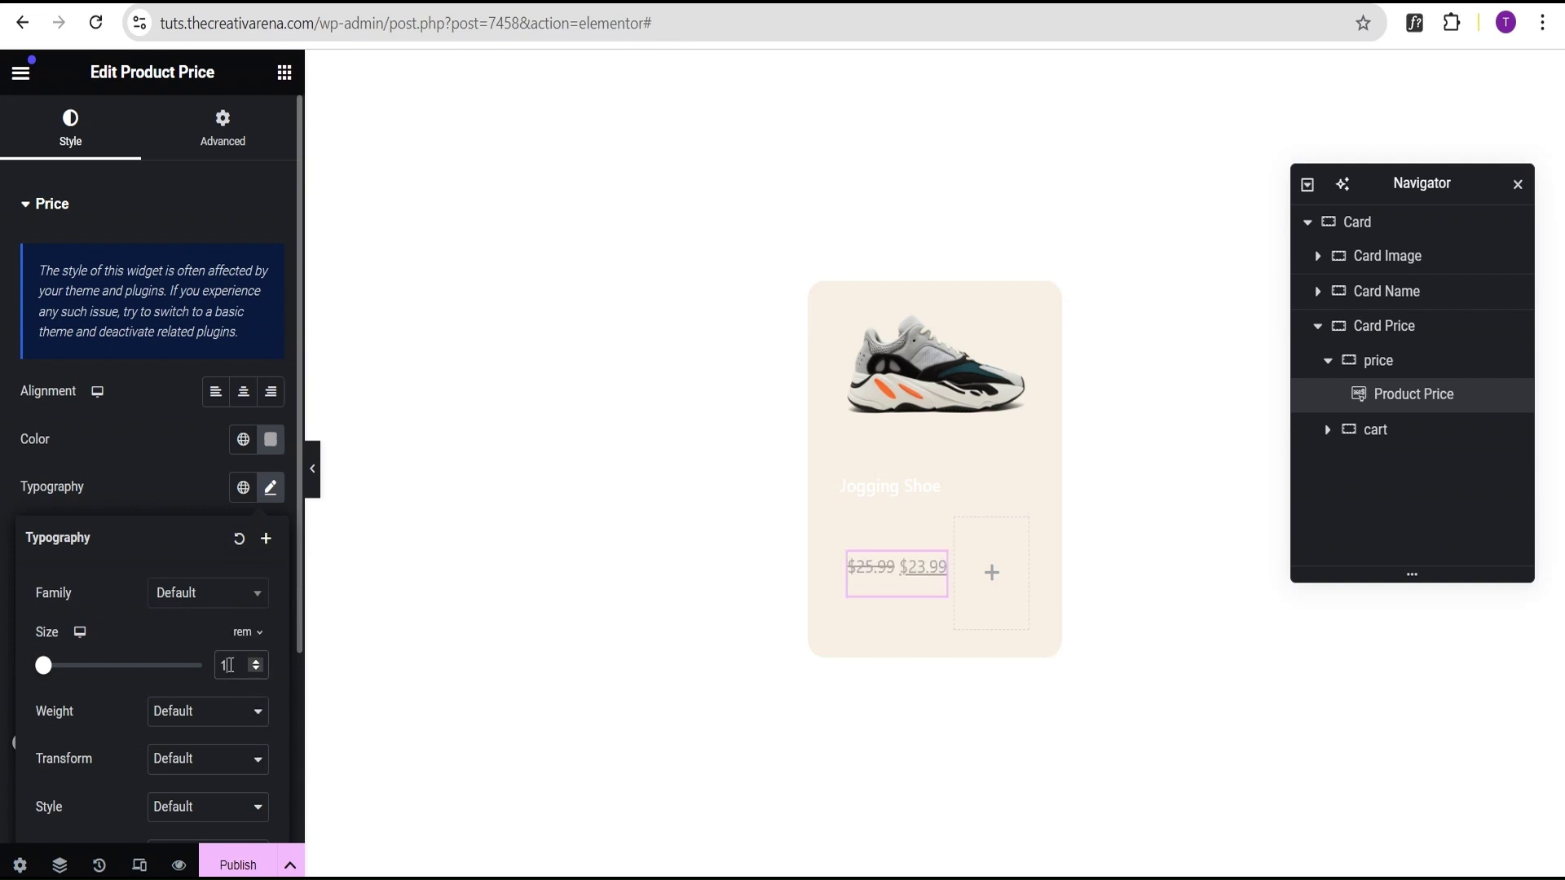
{"action": "left_click", "coordinate": [144, 470]}
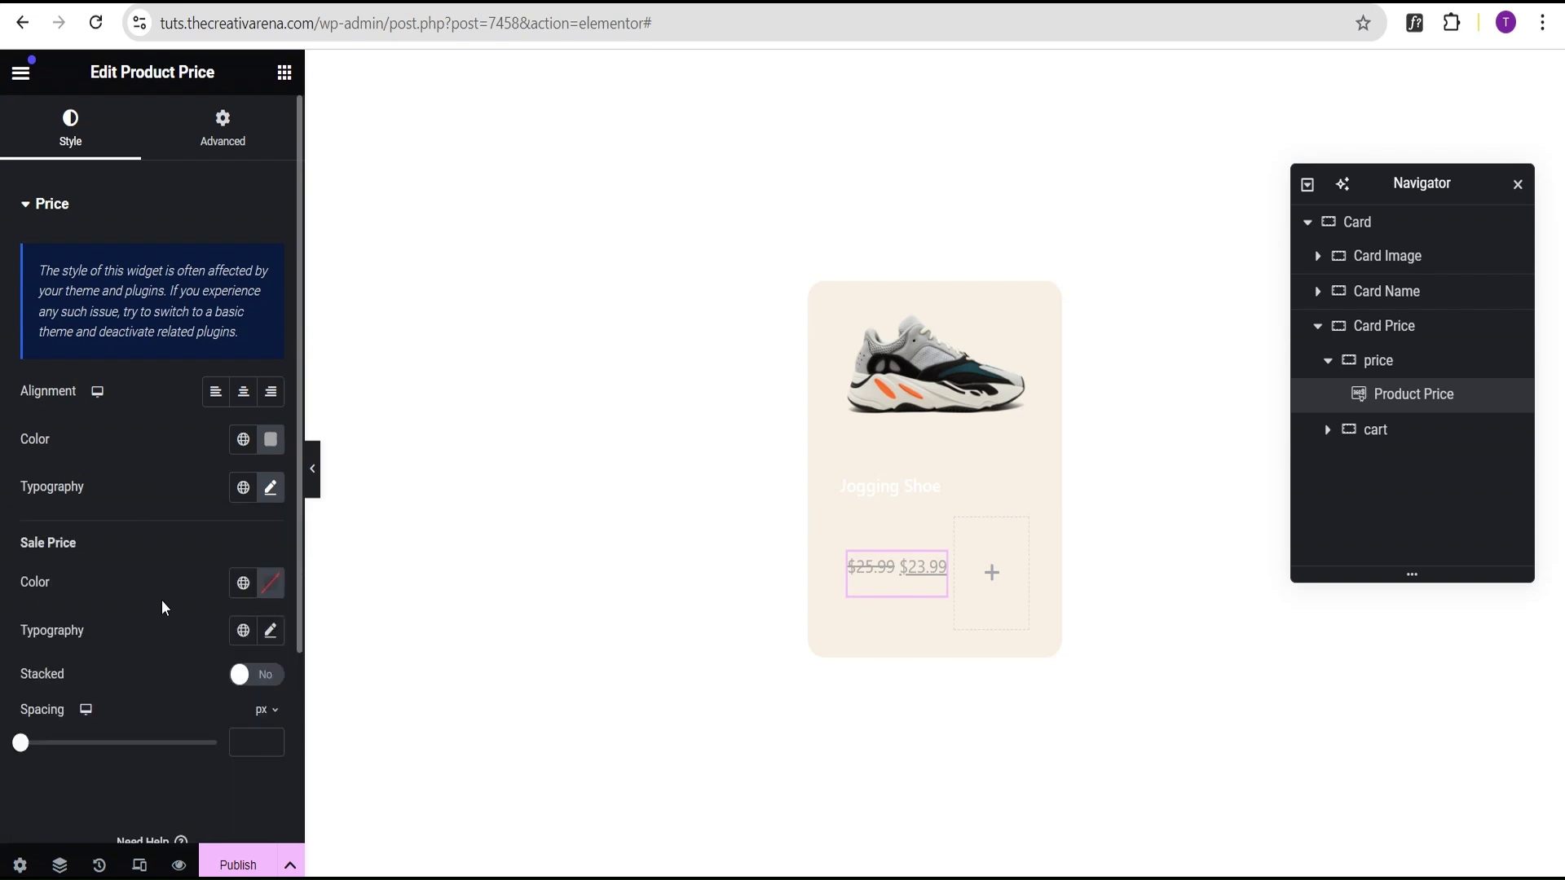
Make the sale price black and set its font size to 1.1 rem.
{"action": "left_click", "coordinate": [269, 585]}
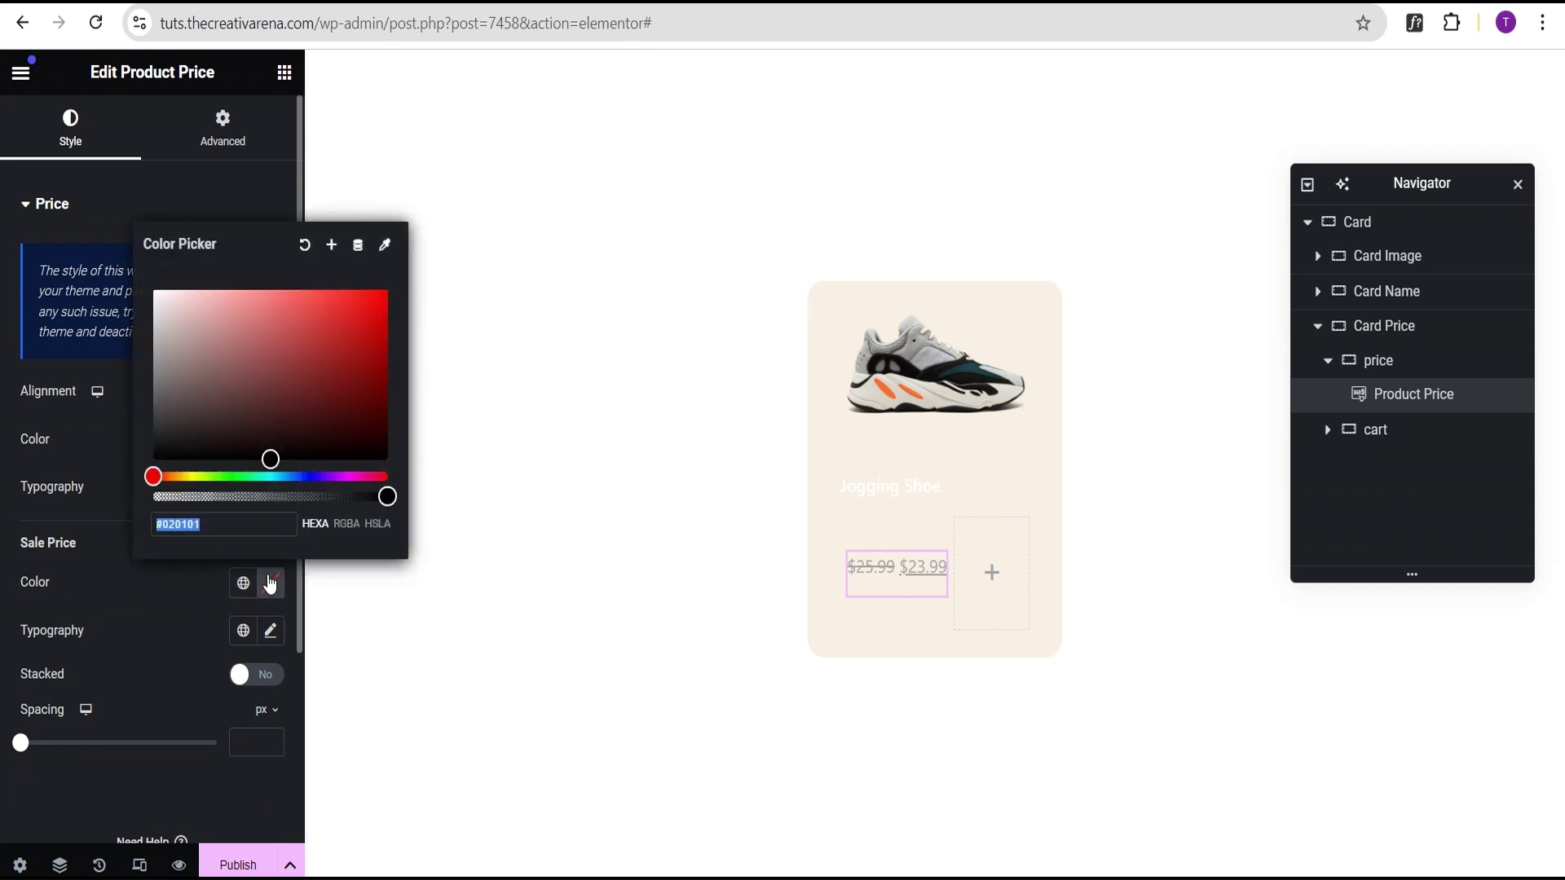
{"action": "left_click", "coordinate": [271, 459]}
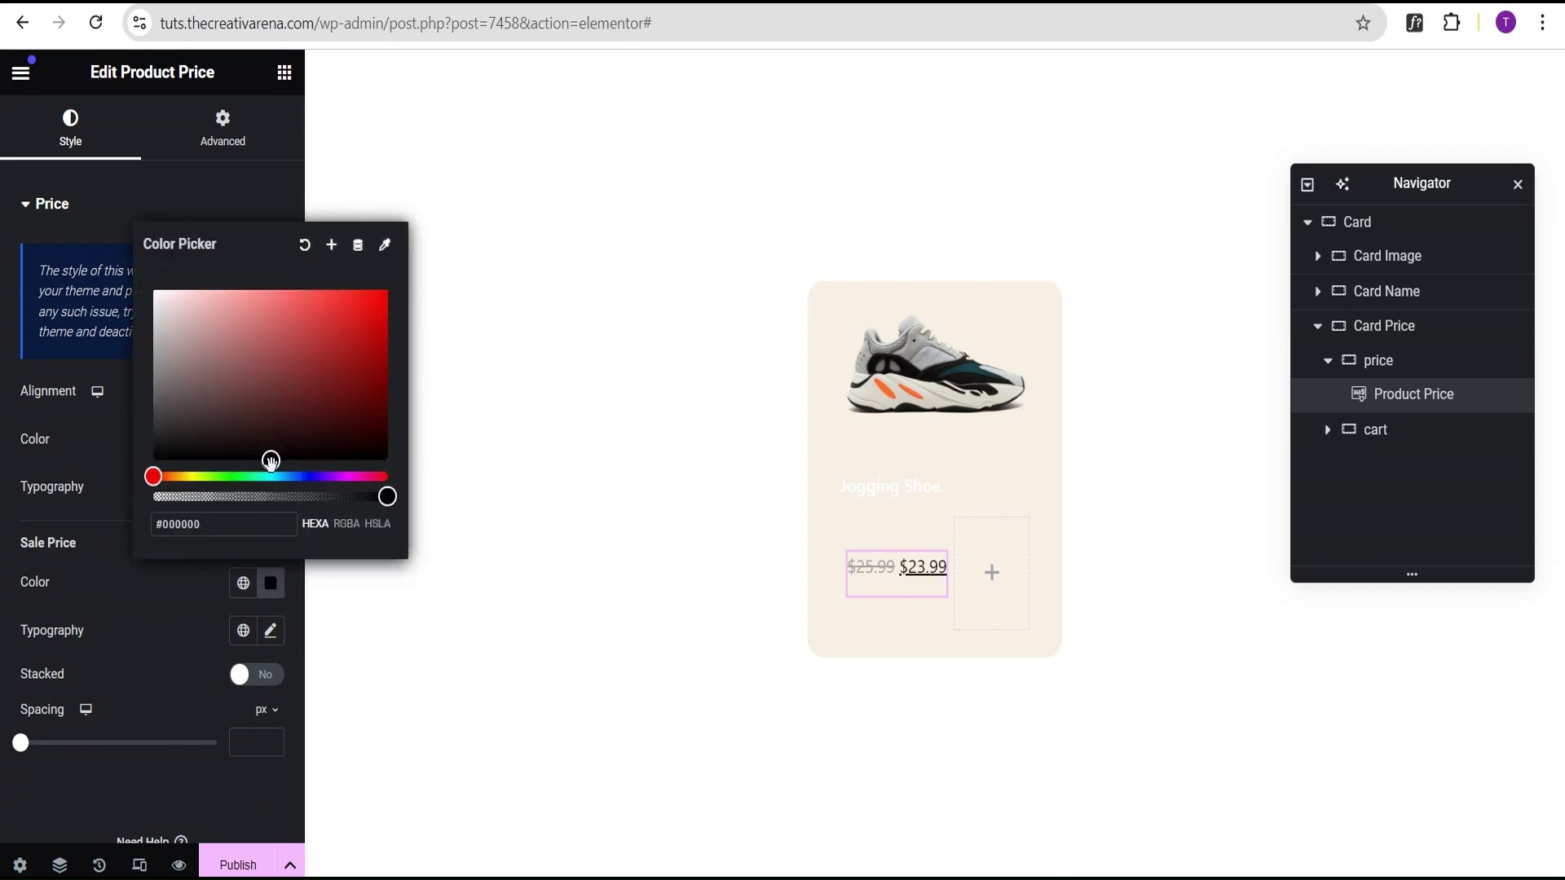
{"action": "left_click", "coordinate": [171, 624]}
{"action": "left_click", "coordinate": [270, 630]}
{"action": "scroll", "coordinate": [175, 631], "scroll_direction": "down", "scroll_amount": 4}
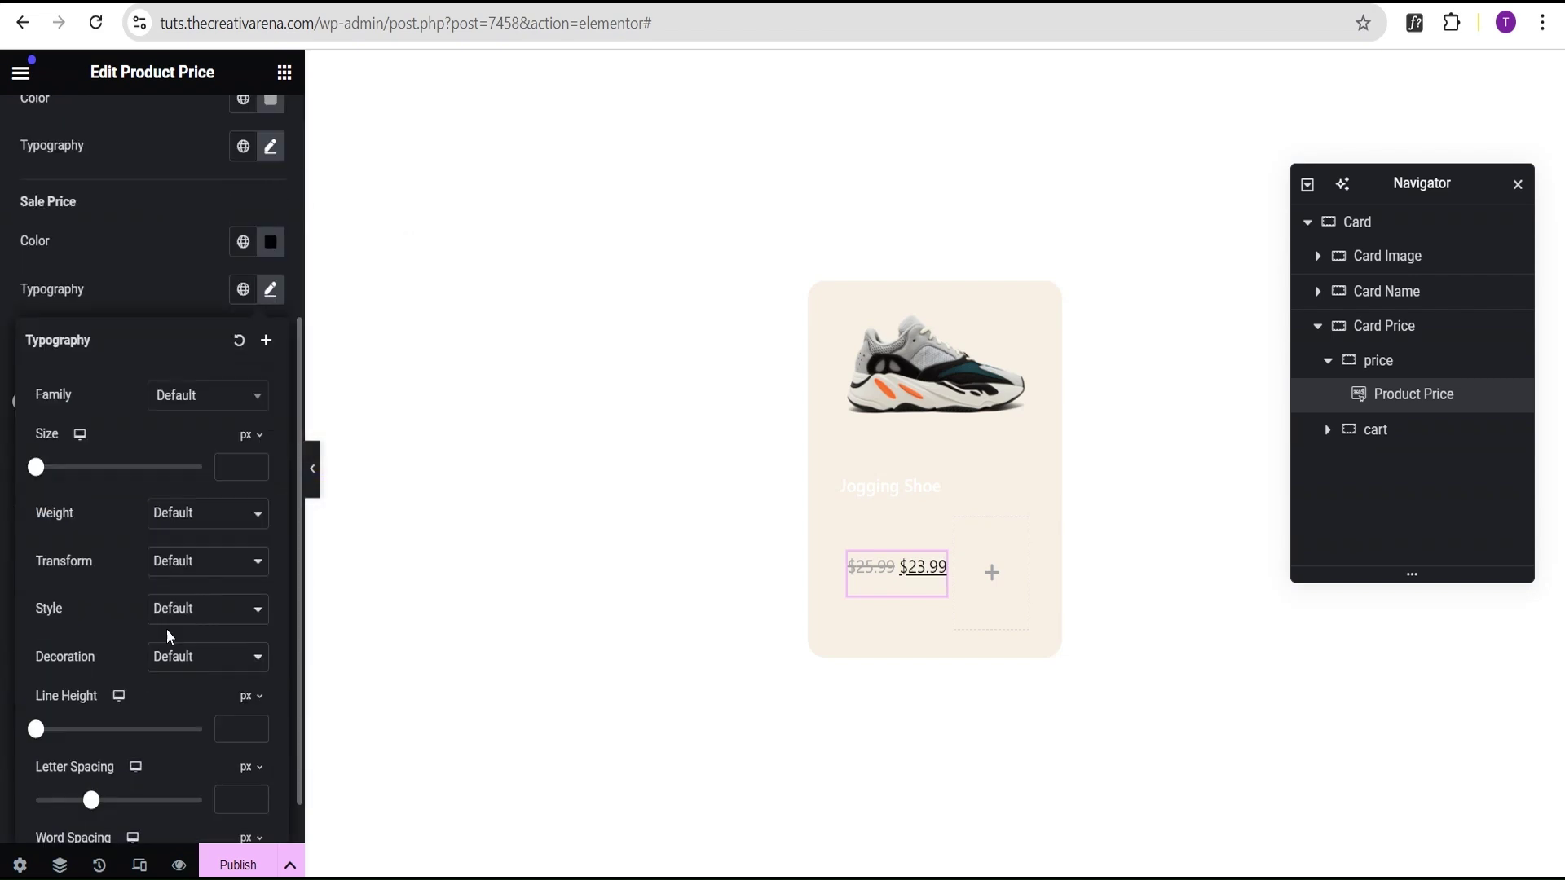
{"action": "left_click", "coordinate": [248, 434]}
{"action": "left_click", "coordinate": [239, 509]}
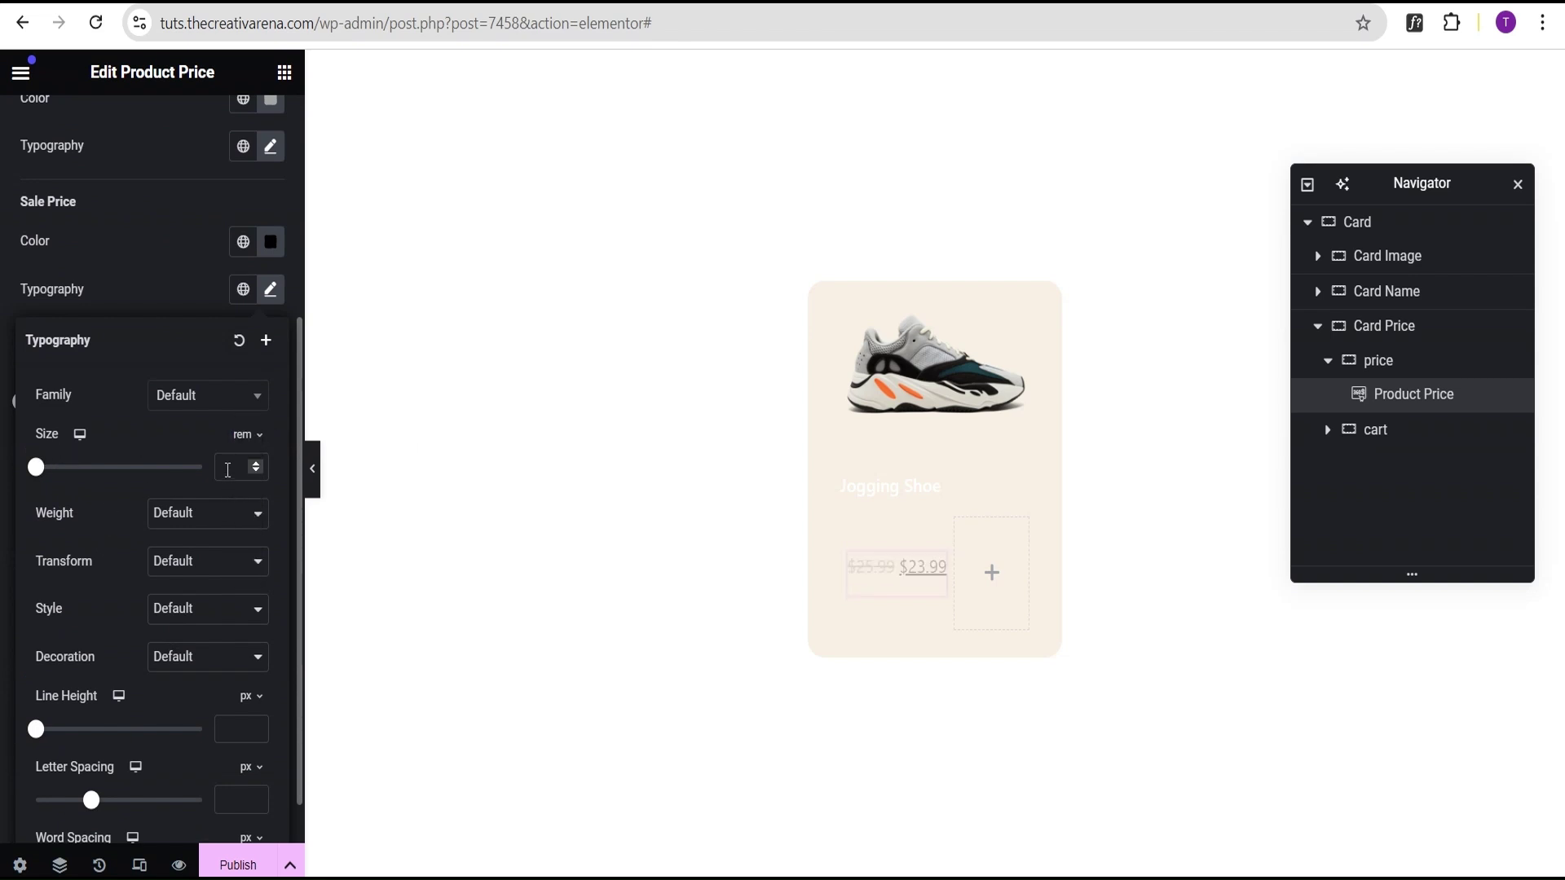
{"action": "left_click", "coordinate": [228, 471]}
{"action": "type", "text": "1.1"}
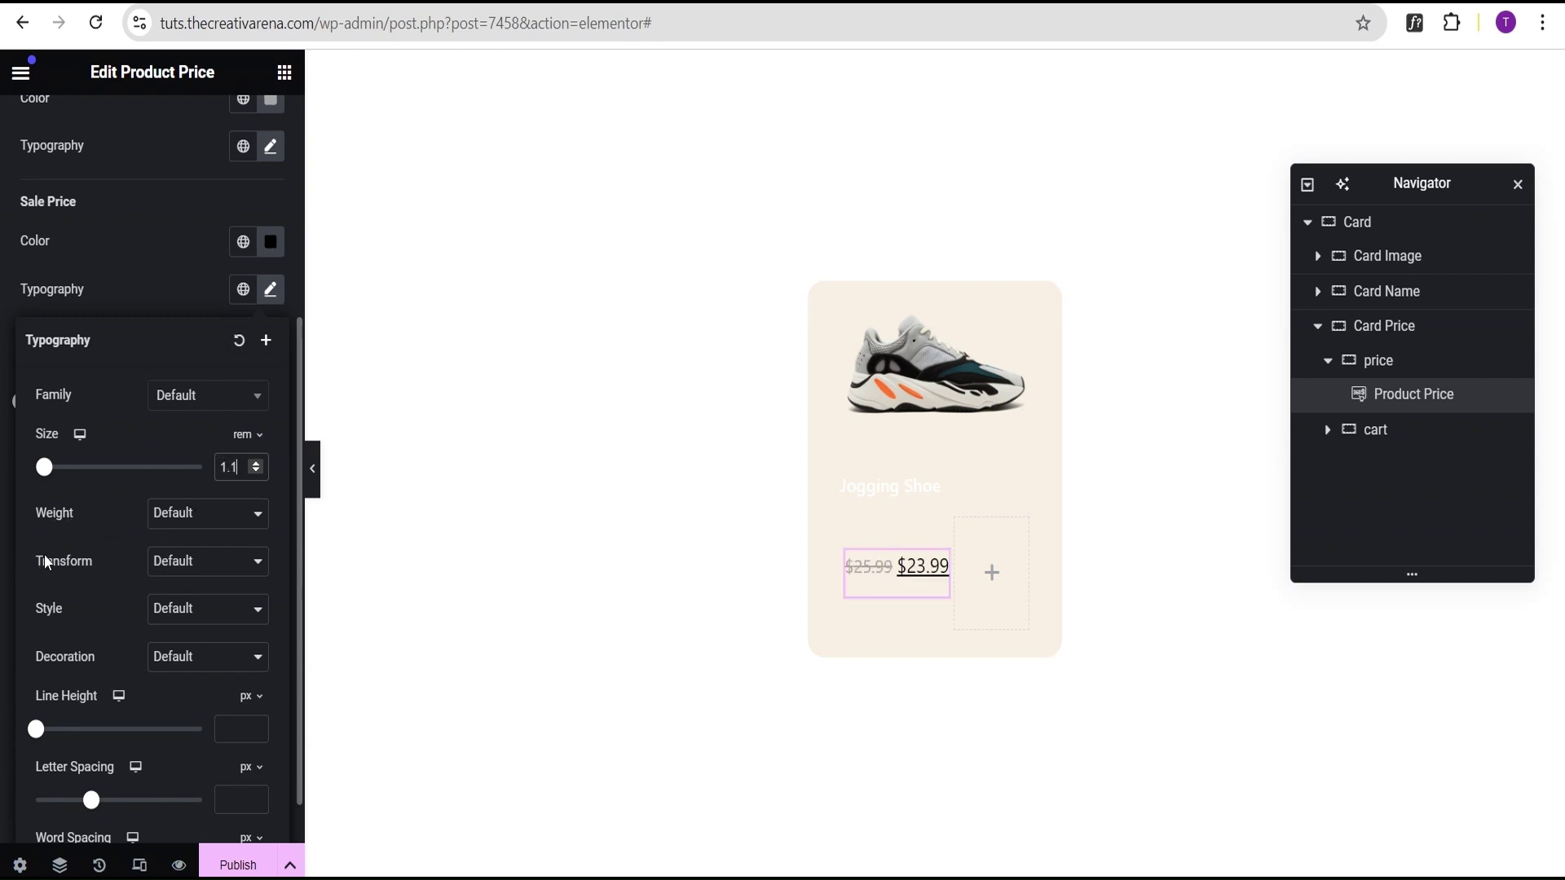
Set the sale price to 500 (Medium) weight, no underline, and 1.2 rem size.
{"action": "left_click", "coordinate": [169, 520]}
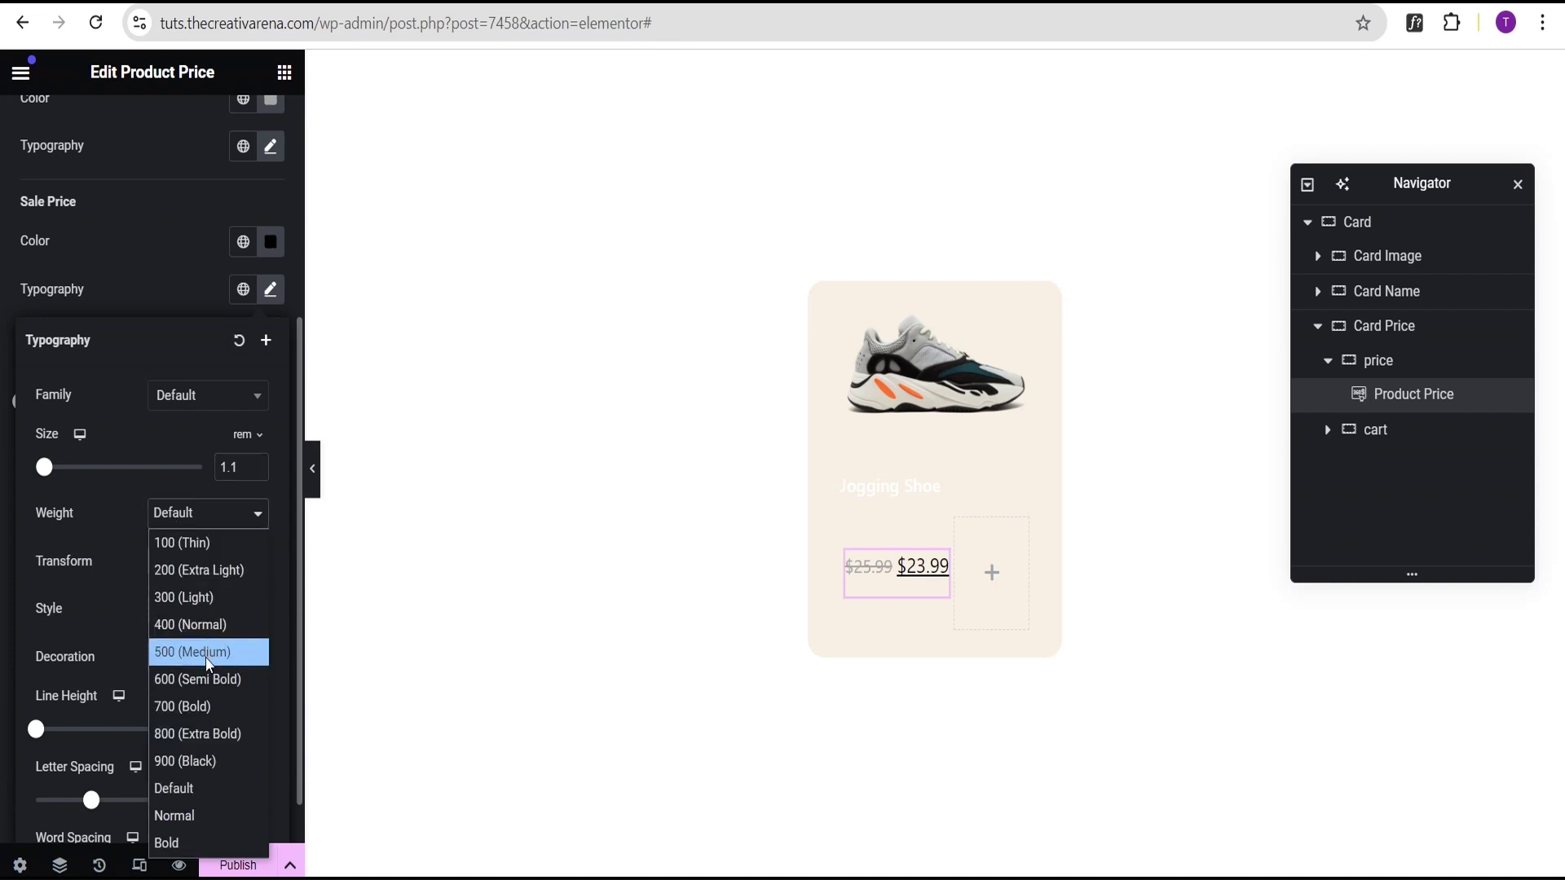
{"action": "left_click", "coordinate": [208, 652]}
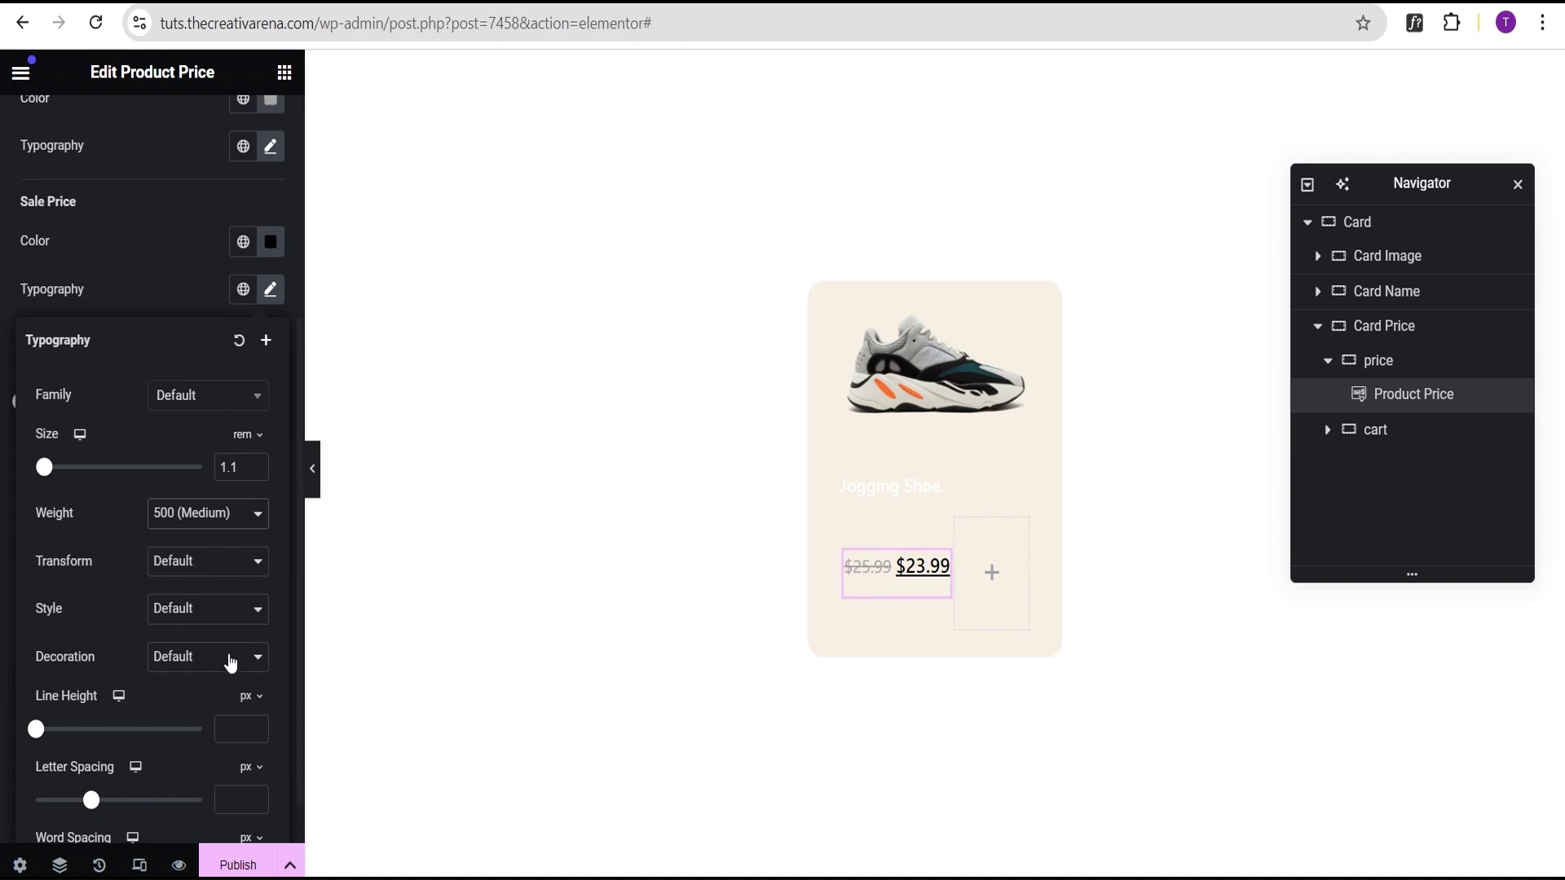
{"action": "left_click", "coordinate": [179, 660]}
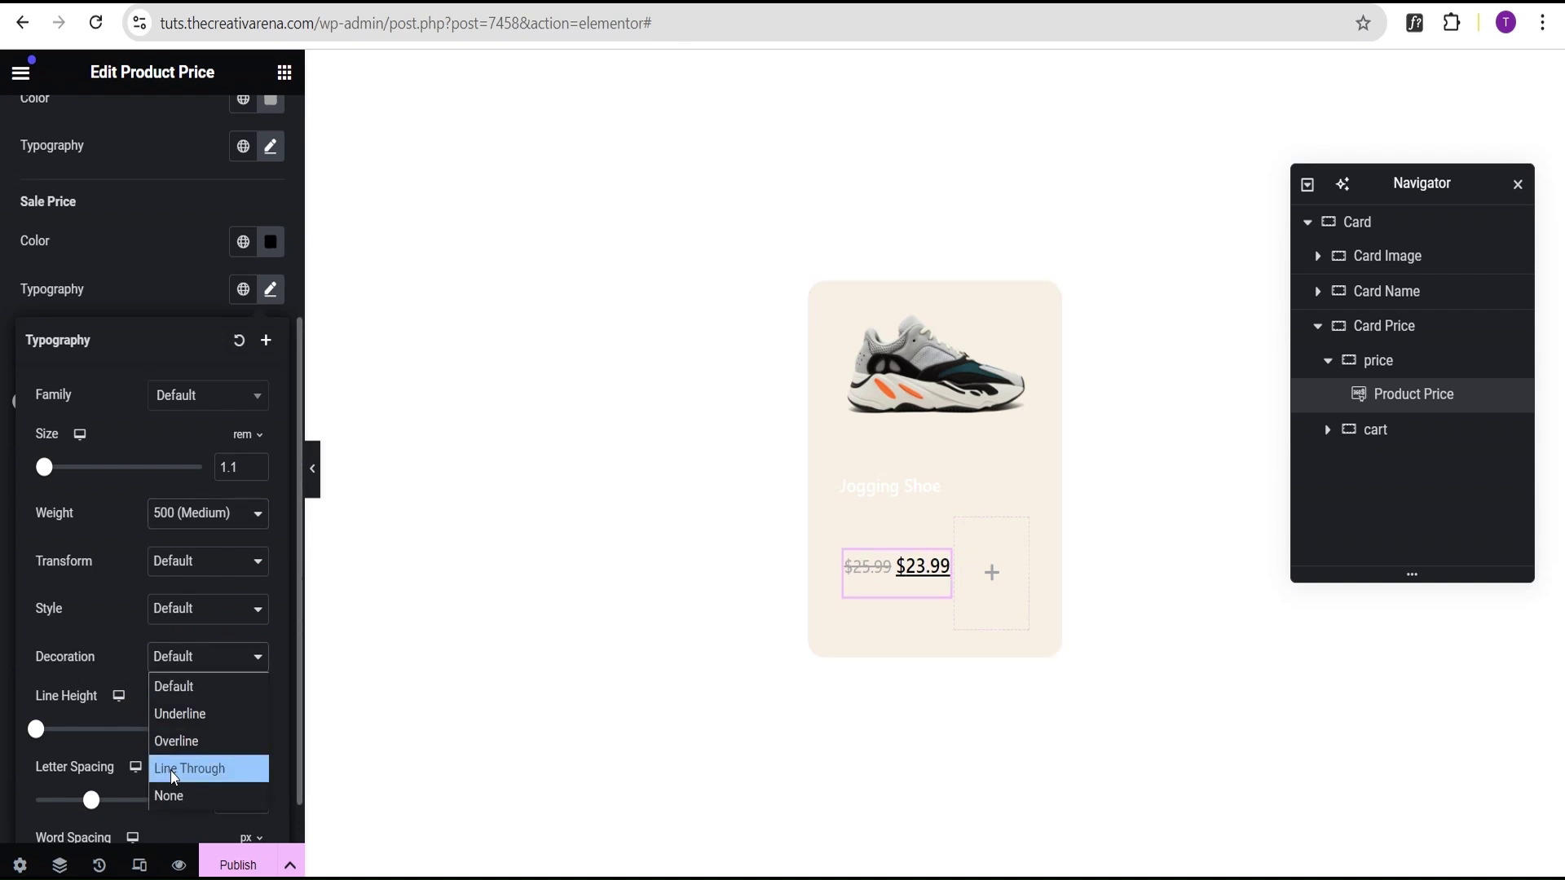
{"action": "left_click", "coordinate": [169, 795]}
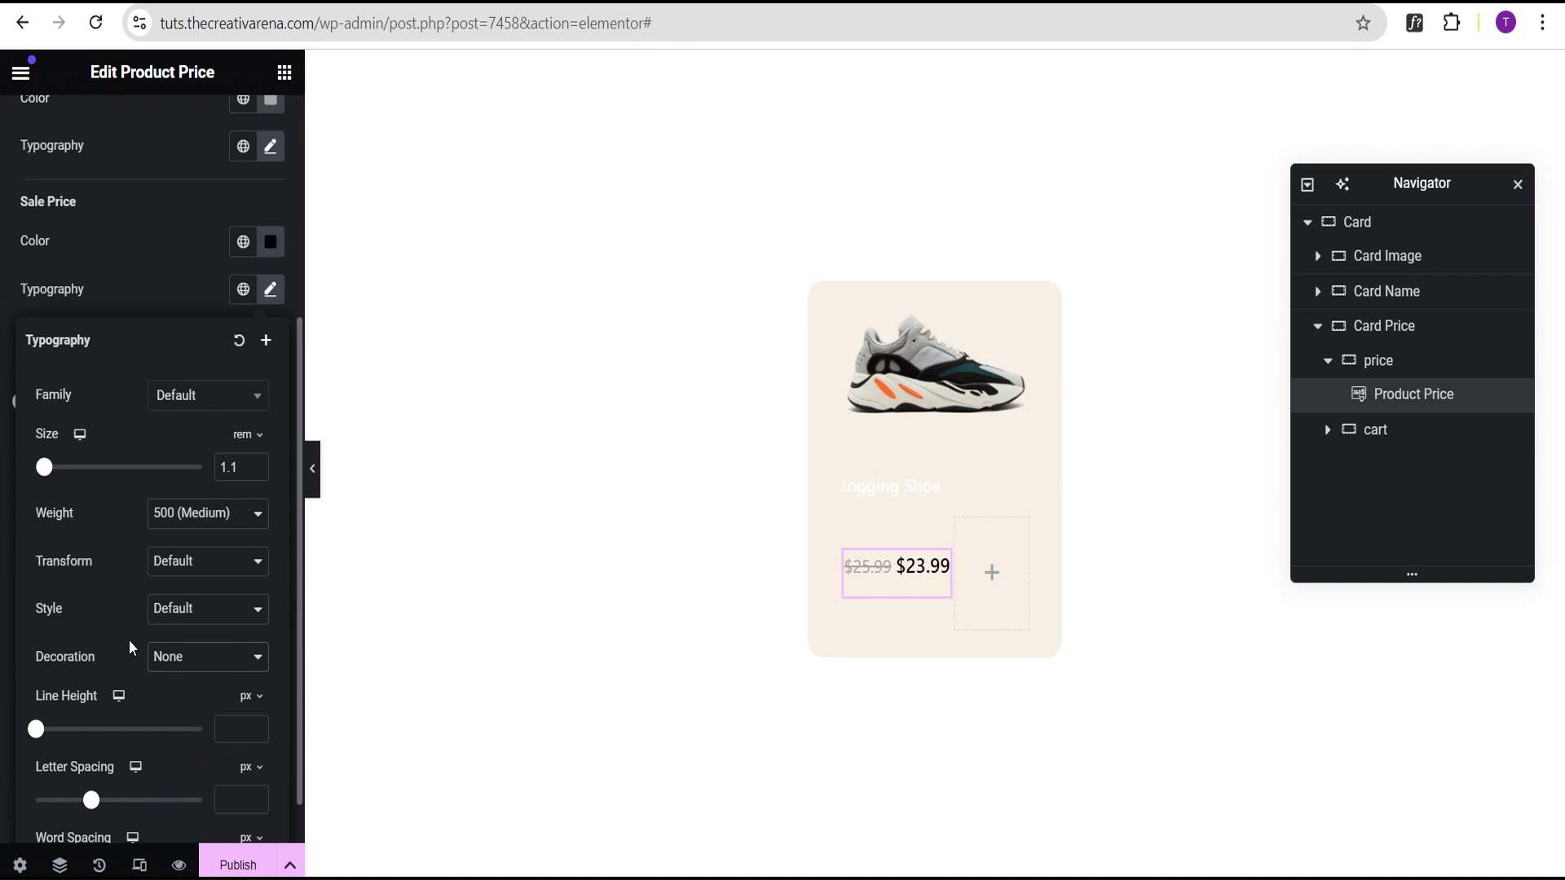
{"action": "left_click", "coordinate": [240, 475]}
{"action": "left_click", "coordinate": [256, 462]}
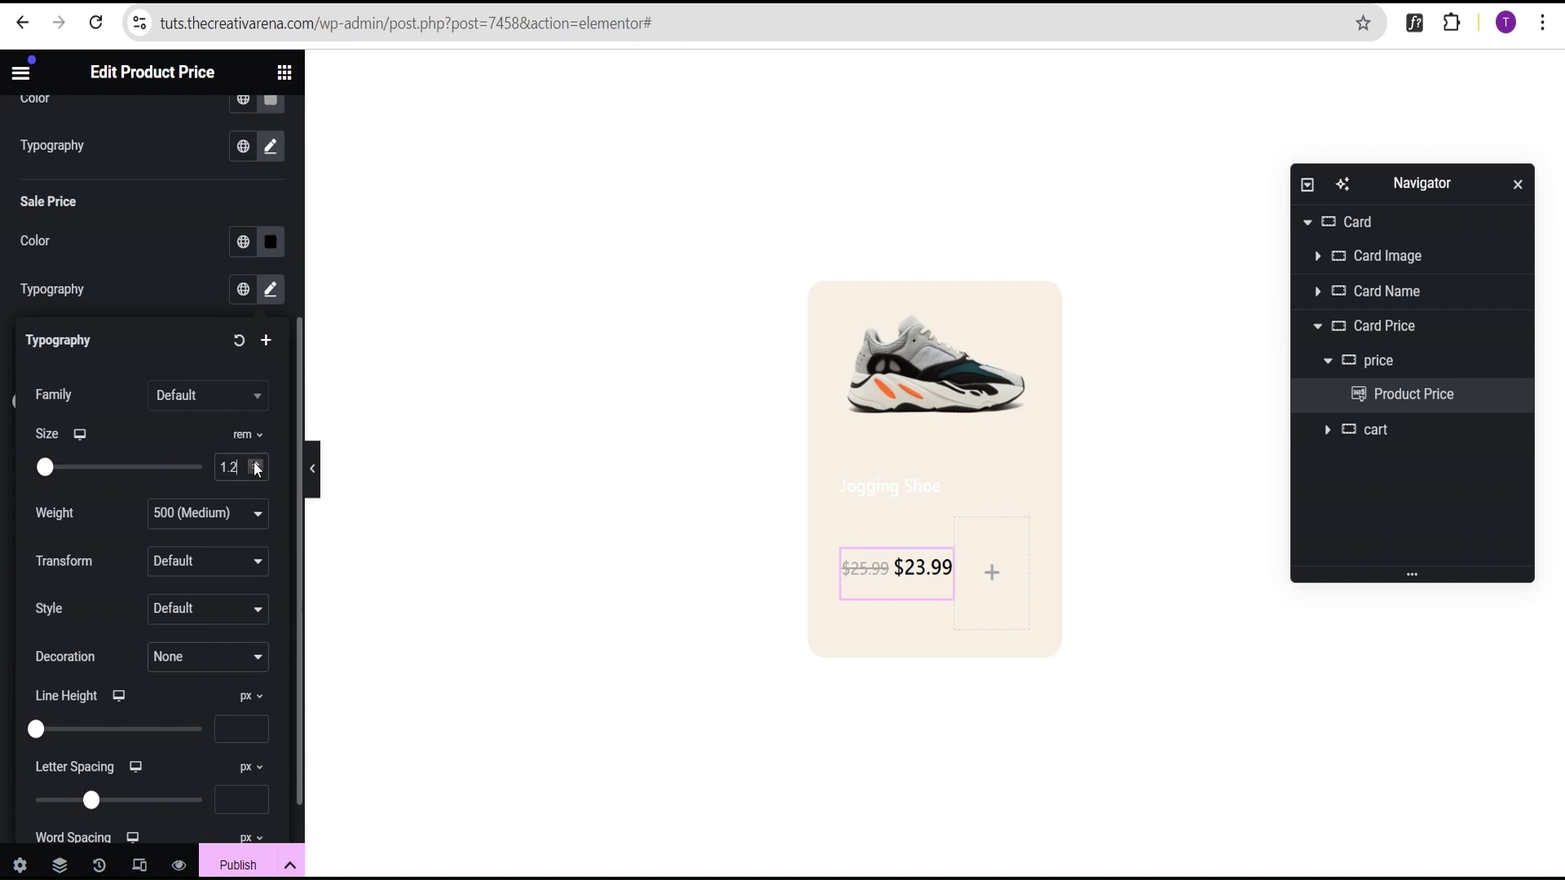
{"action": "left_click", "coordinate": [153, 291]}
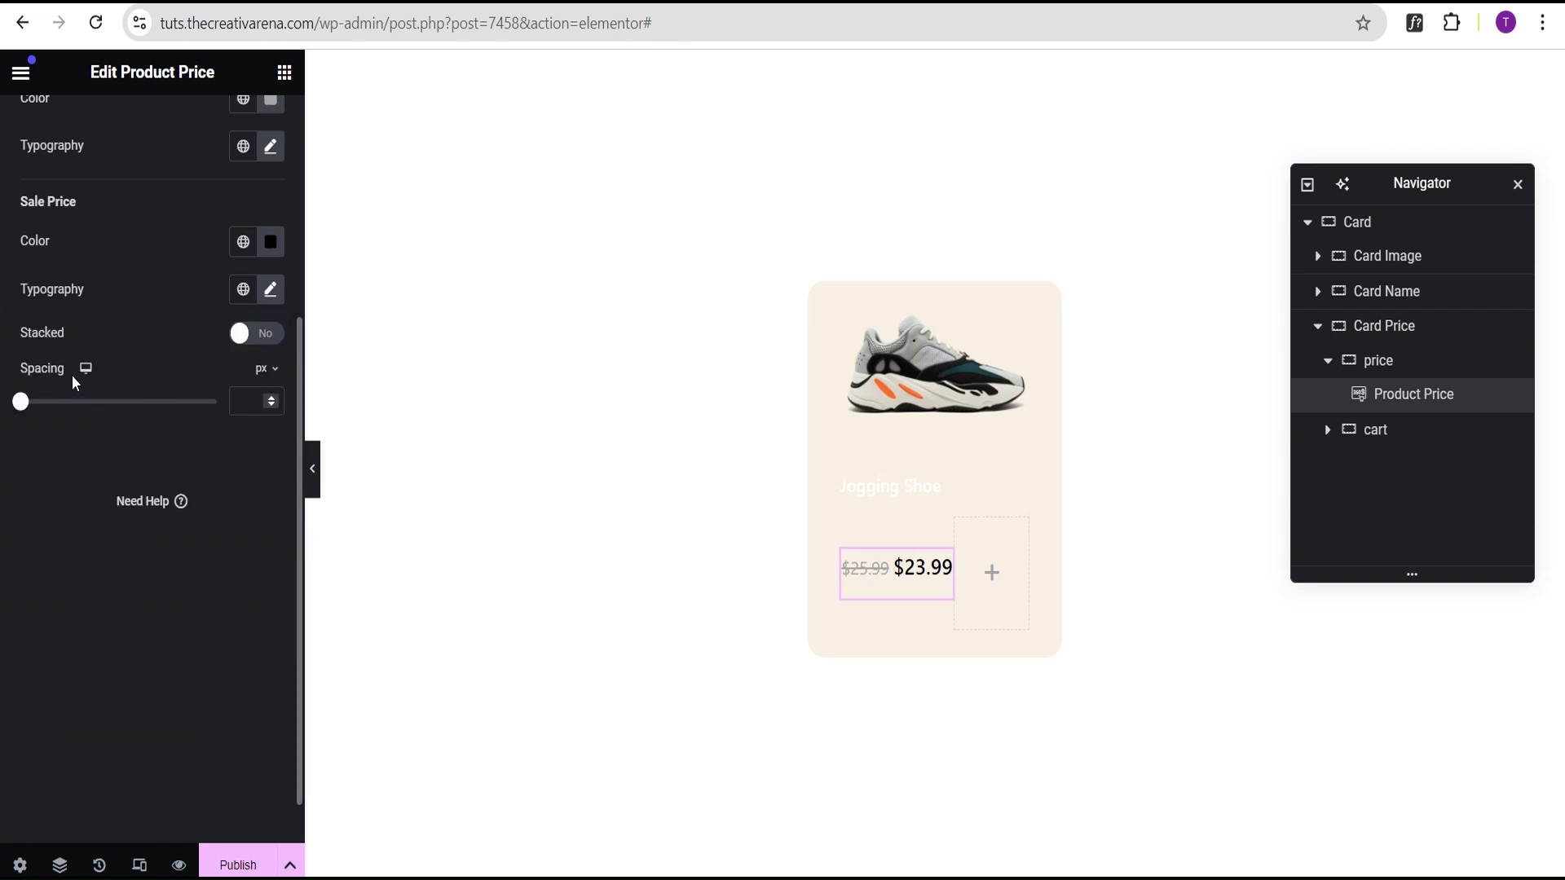
Set the sale price spacing to 1.3 rem so it drops below the regular price.
{"action": "left_click", "coordinate": [261, 368]}
{"action": "left_click", "coordinate": [262, 438]}
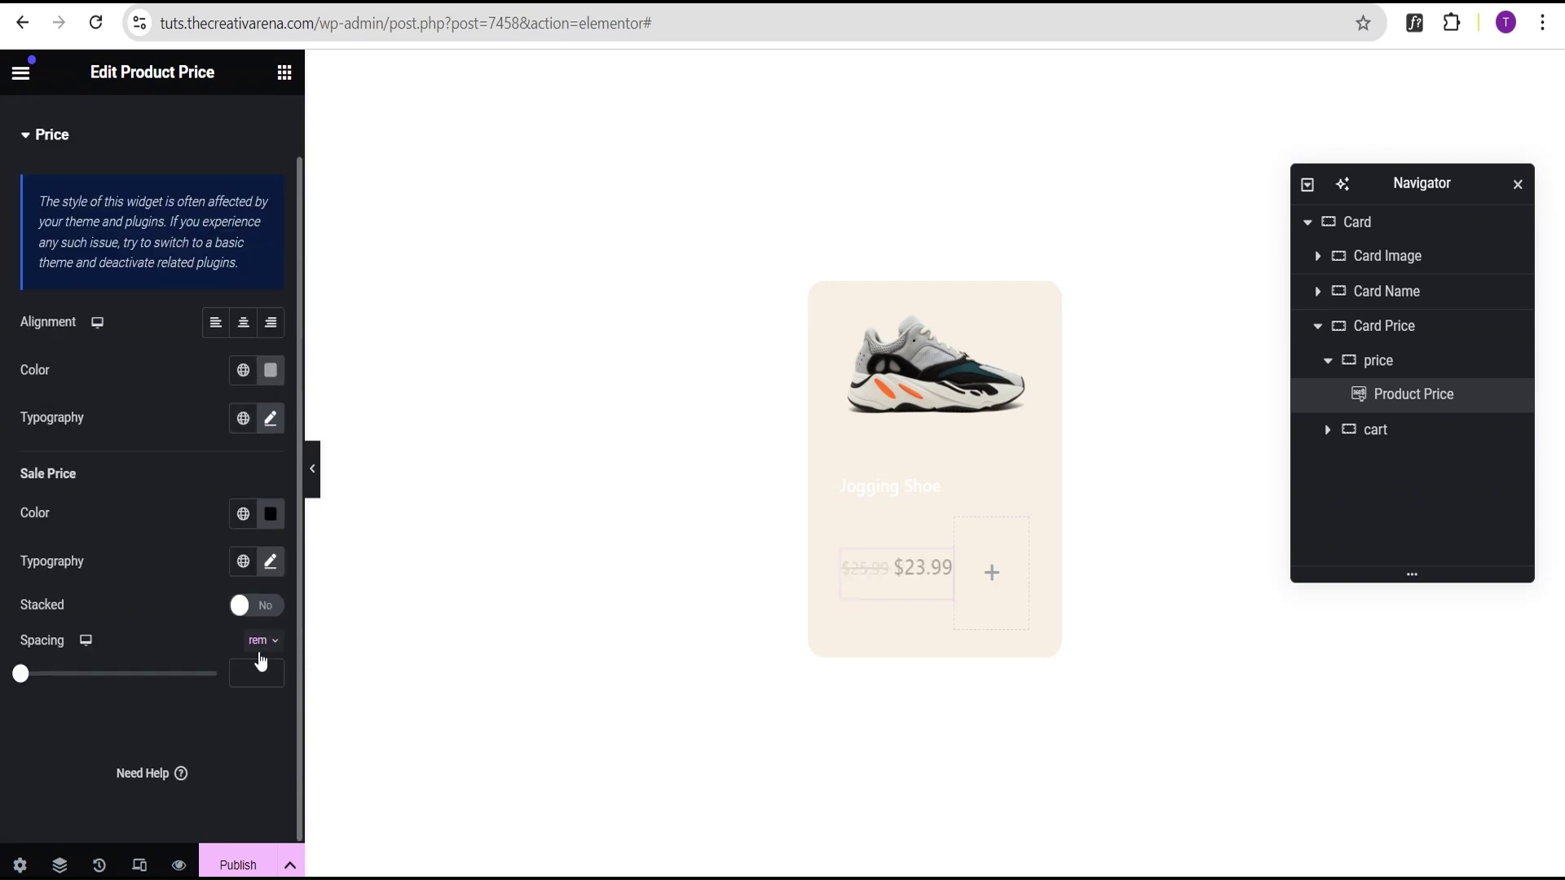
{"action": "left_click", "coordinate": [254, 670]}
{"action": "type", "text": "1"}
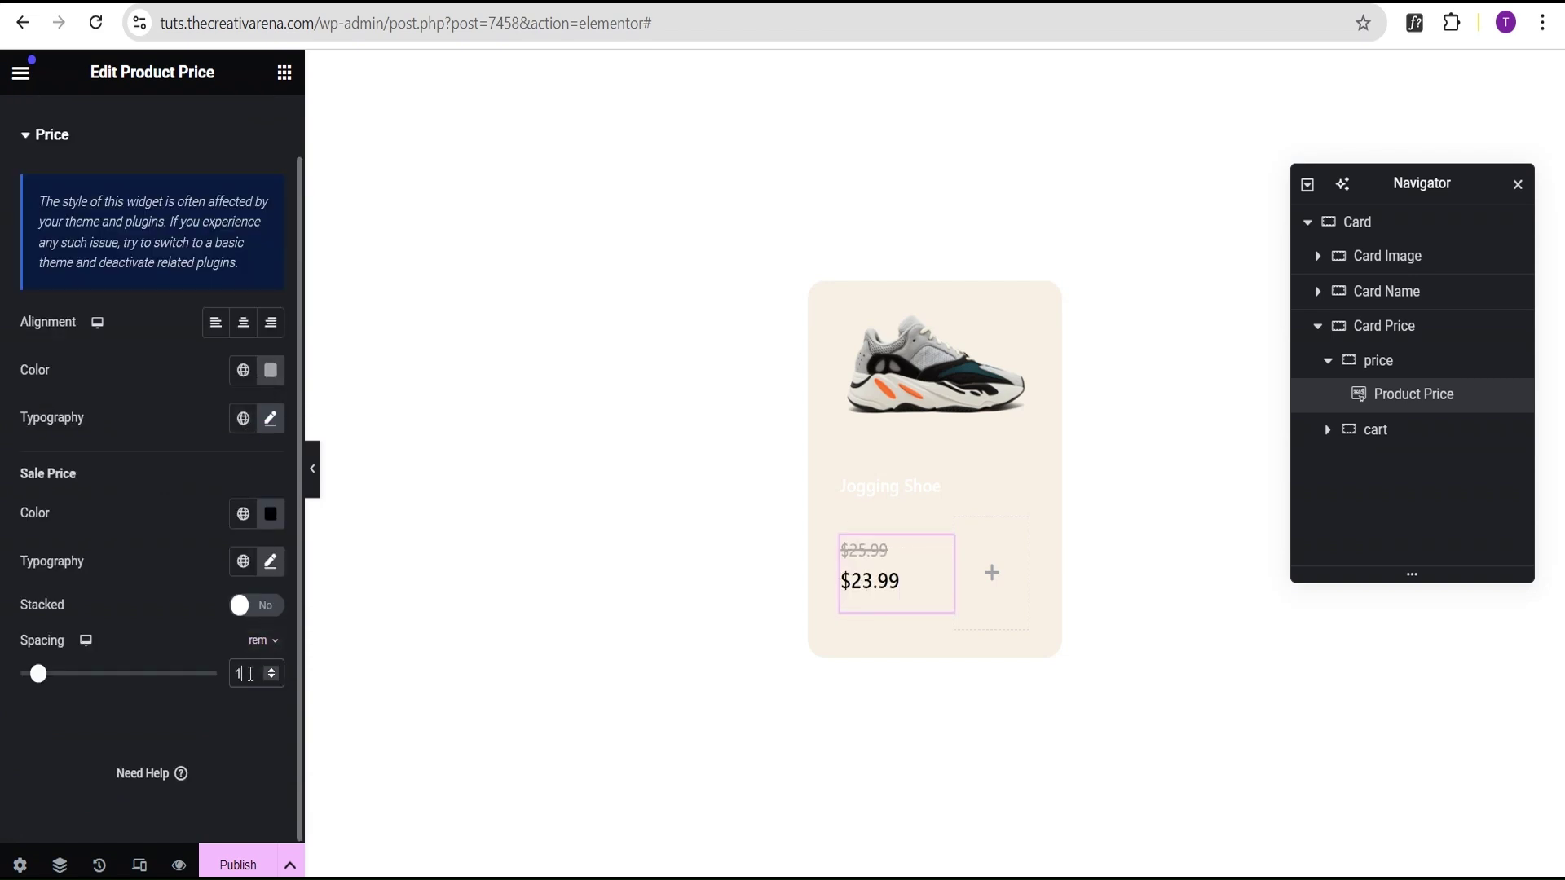
{"action": "type", "text": ".3"}
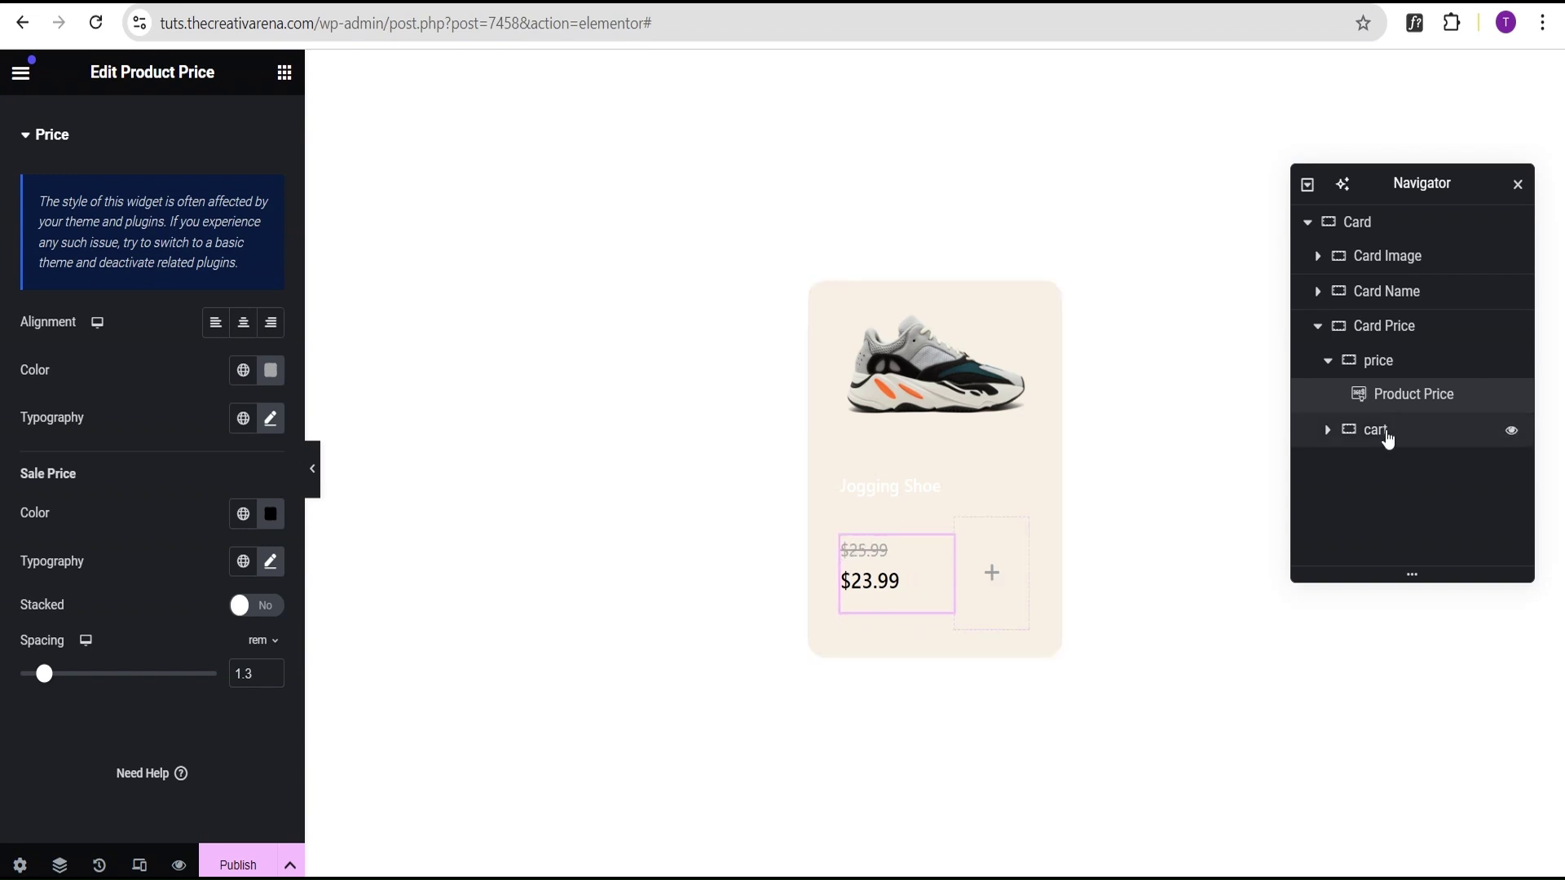
{"action": "left_click", "coordinate": [993, 580]}
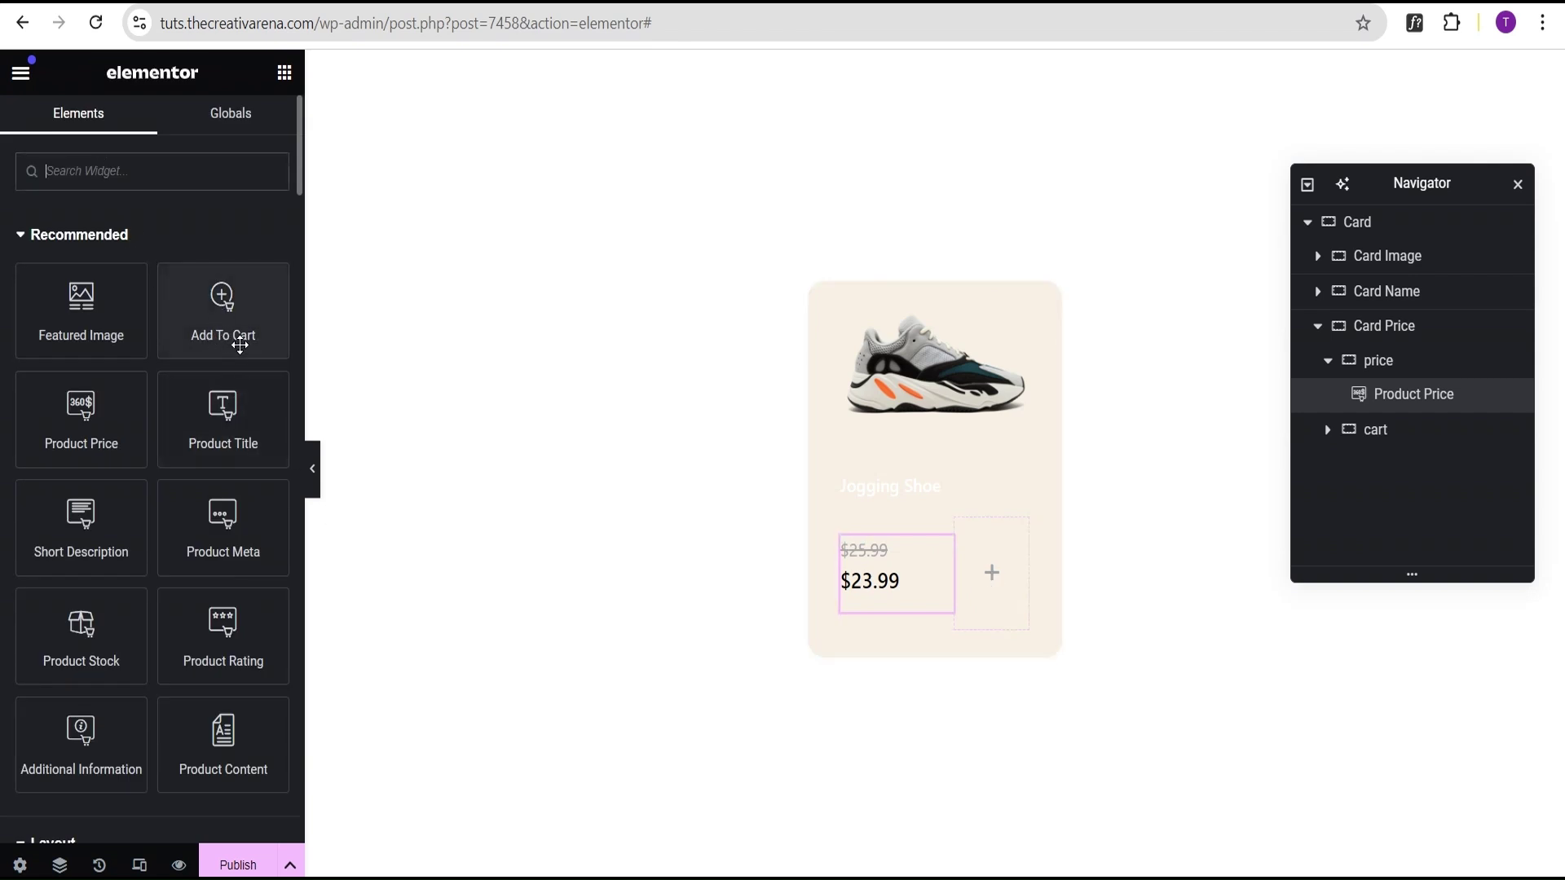
Place a Custom Add To Cart widget in the cart column and clear its 'Add to Cart' label.
{"action": "type", "text": "add"}
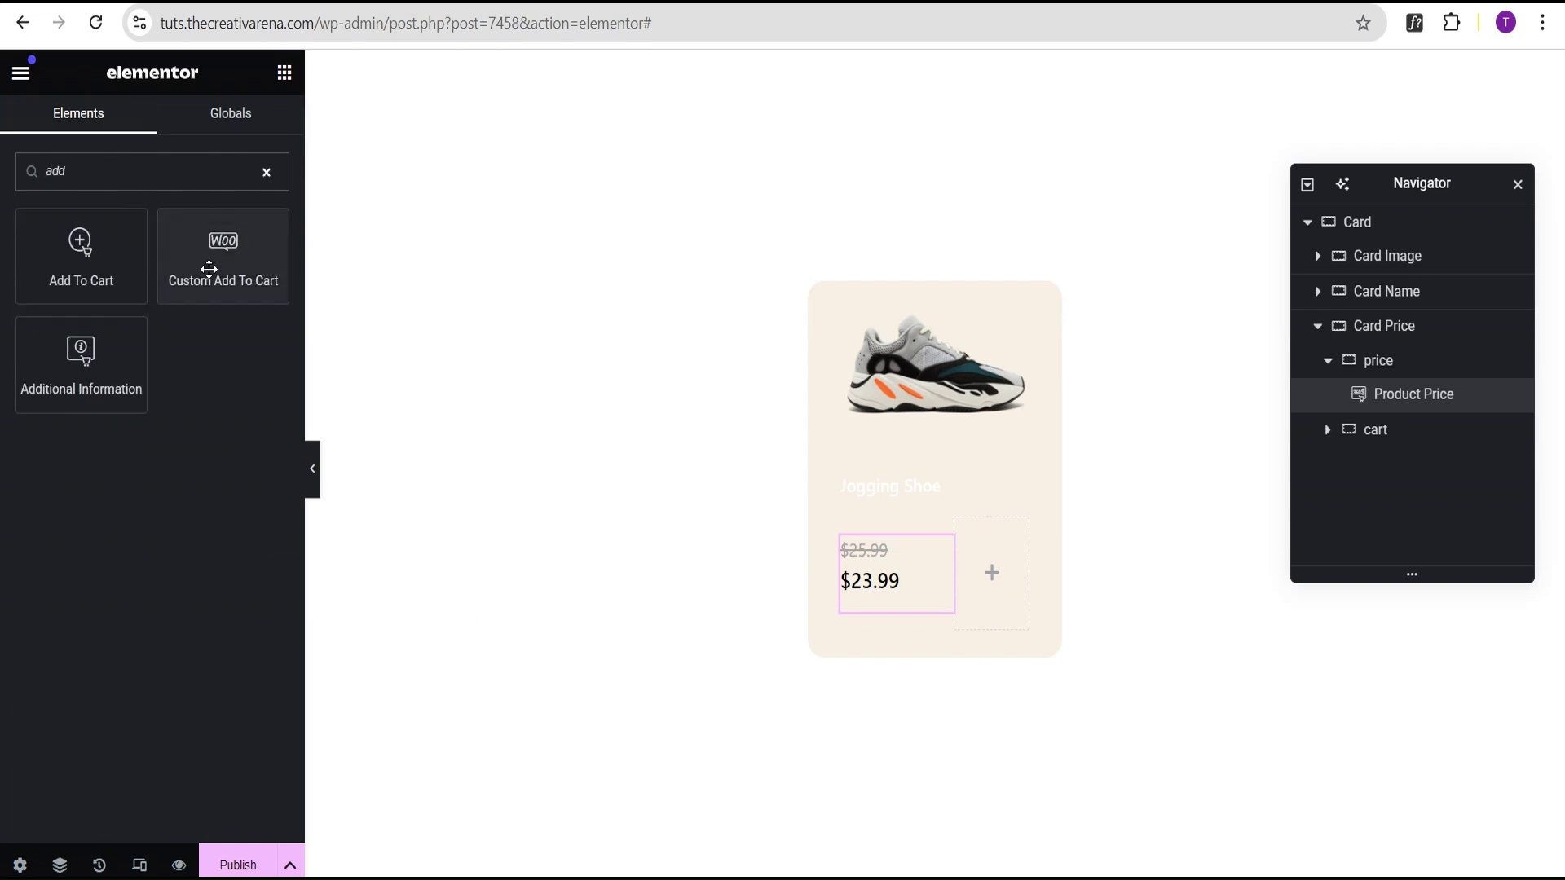
{"action": "left_click_drag", "start_coordinate": [211, 262], "coordinate": [983, 570]}
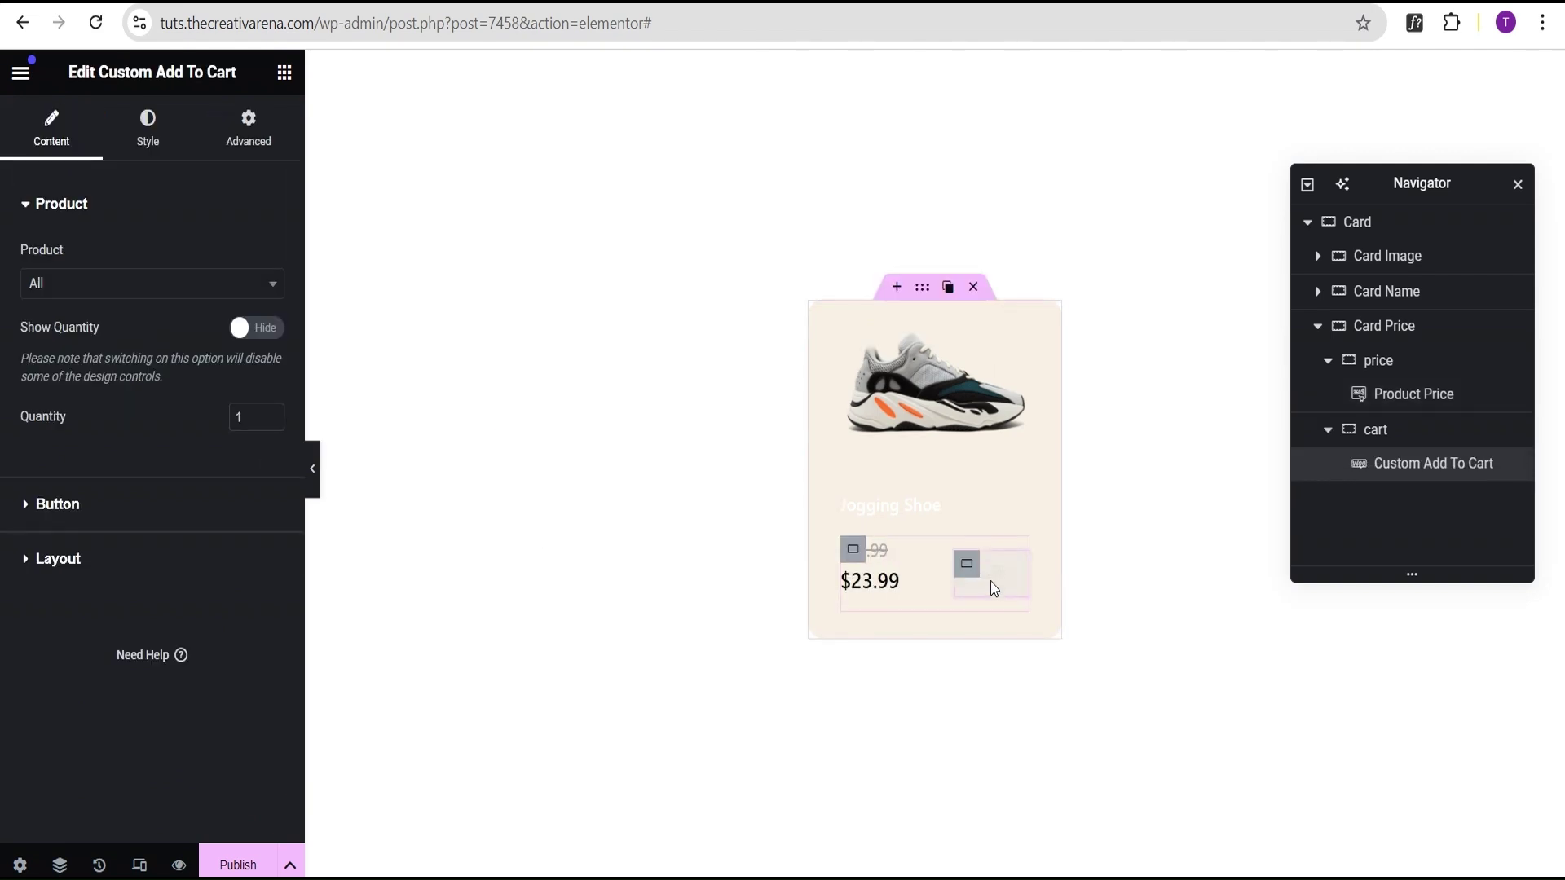
{"action": "left_click", "coordinate": [95, 506]}
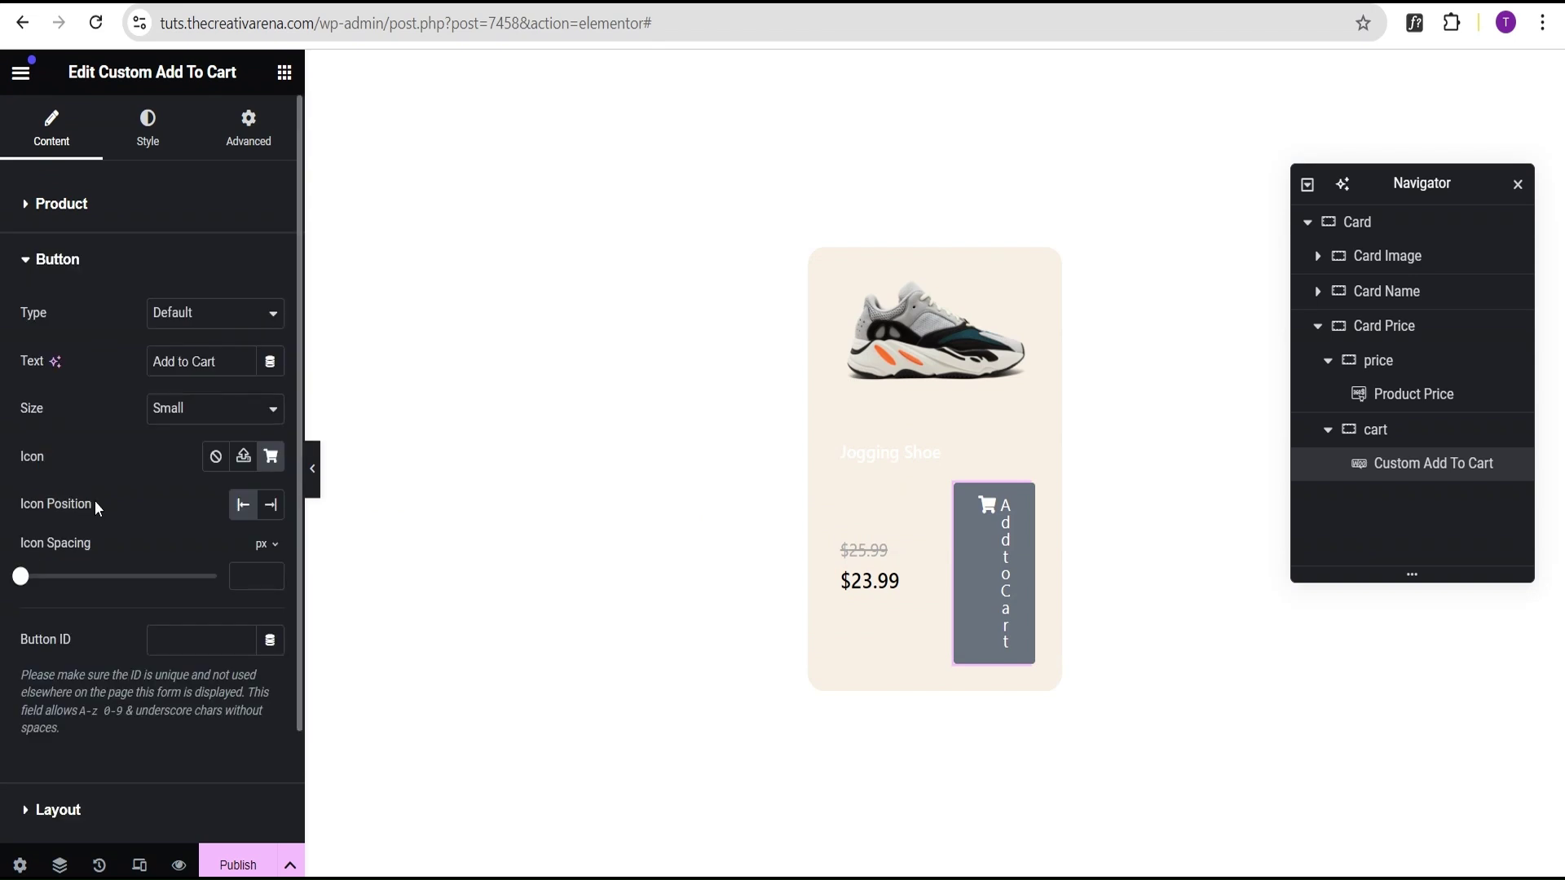
{"action": "double_click", "coordinate": [227, 361]}
{"action": "key", "text": "BackSpace"}
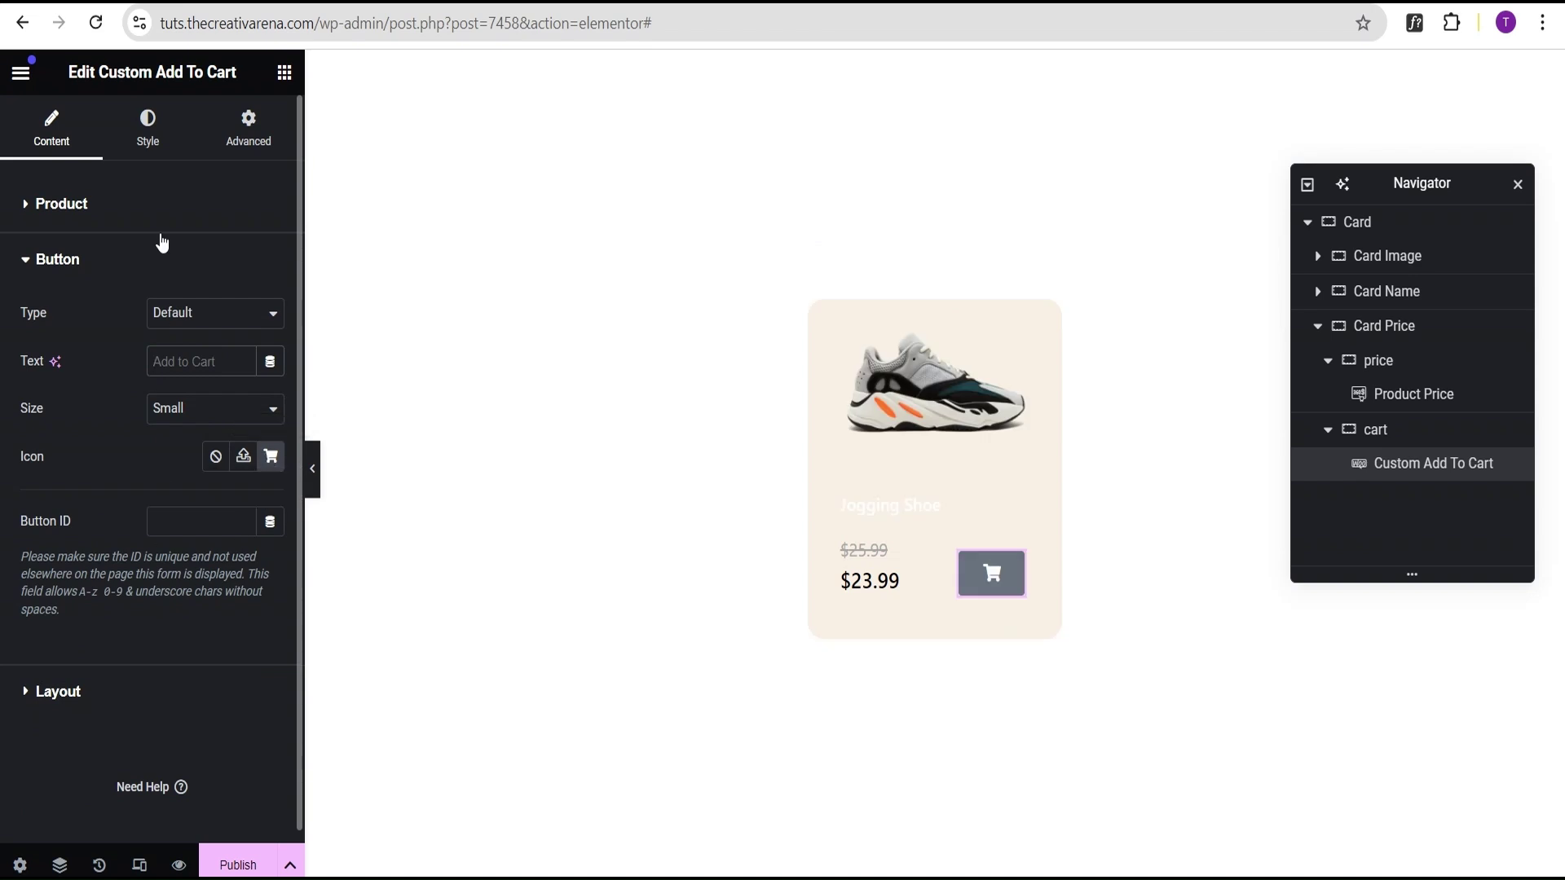
Right-align the cart button and set its typography size to 1.5 rem.
{"action": "left_click", "coordinate": [147, 135]}
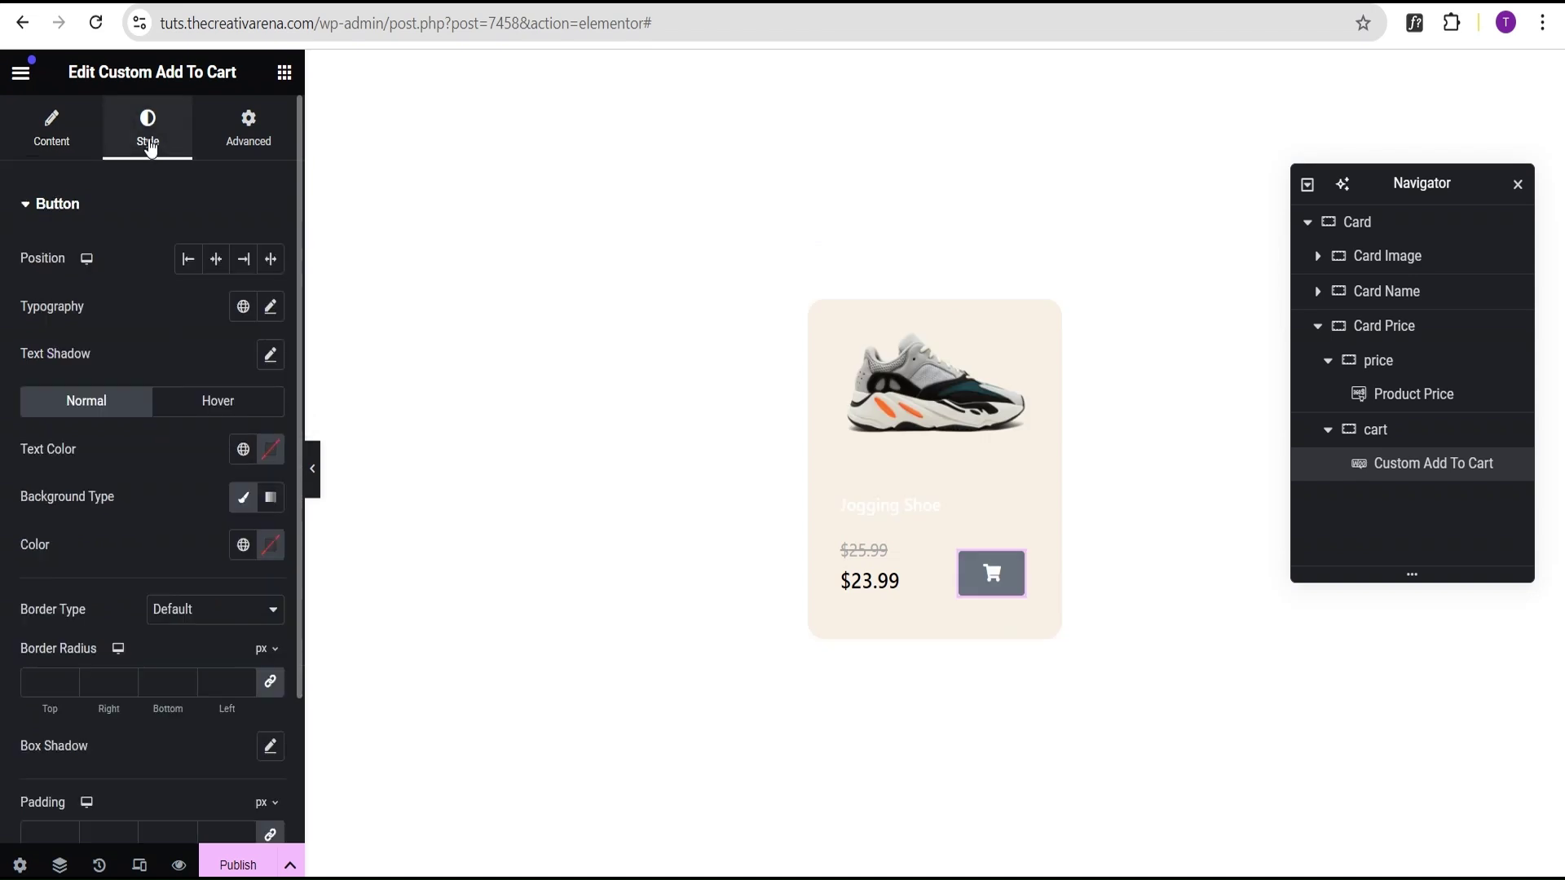
{"action": "left_click", "coordinate": [243, 259]}
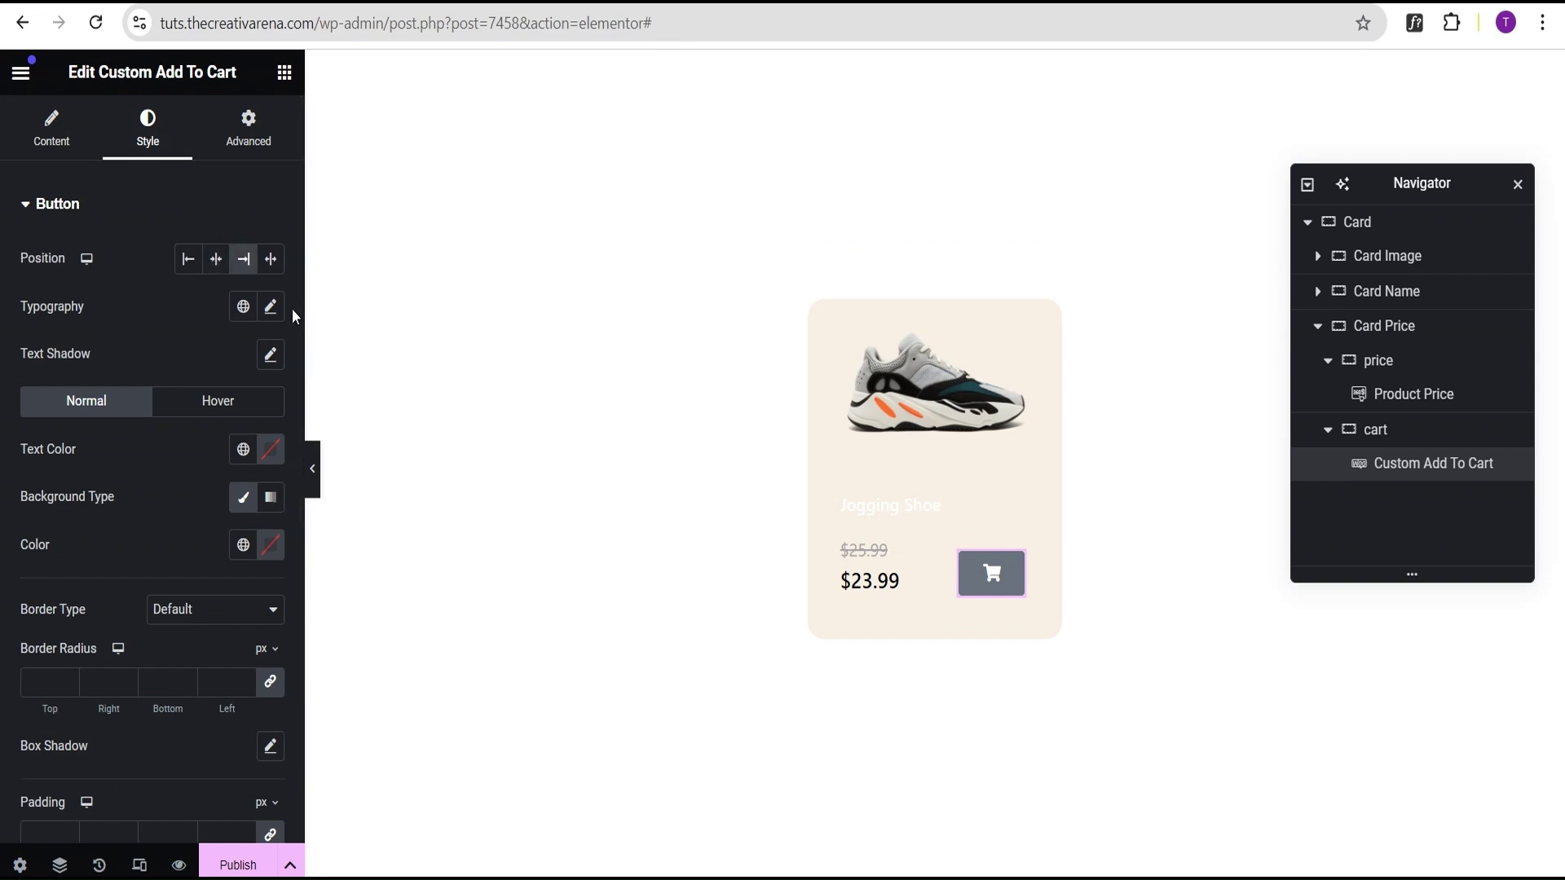
{"action": "left_click", "coordinate": [272, 310]}
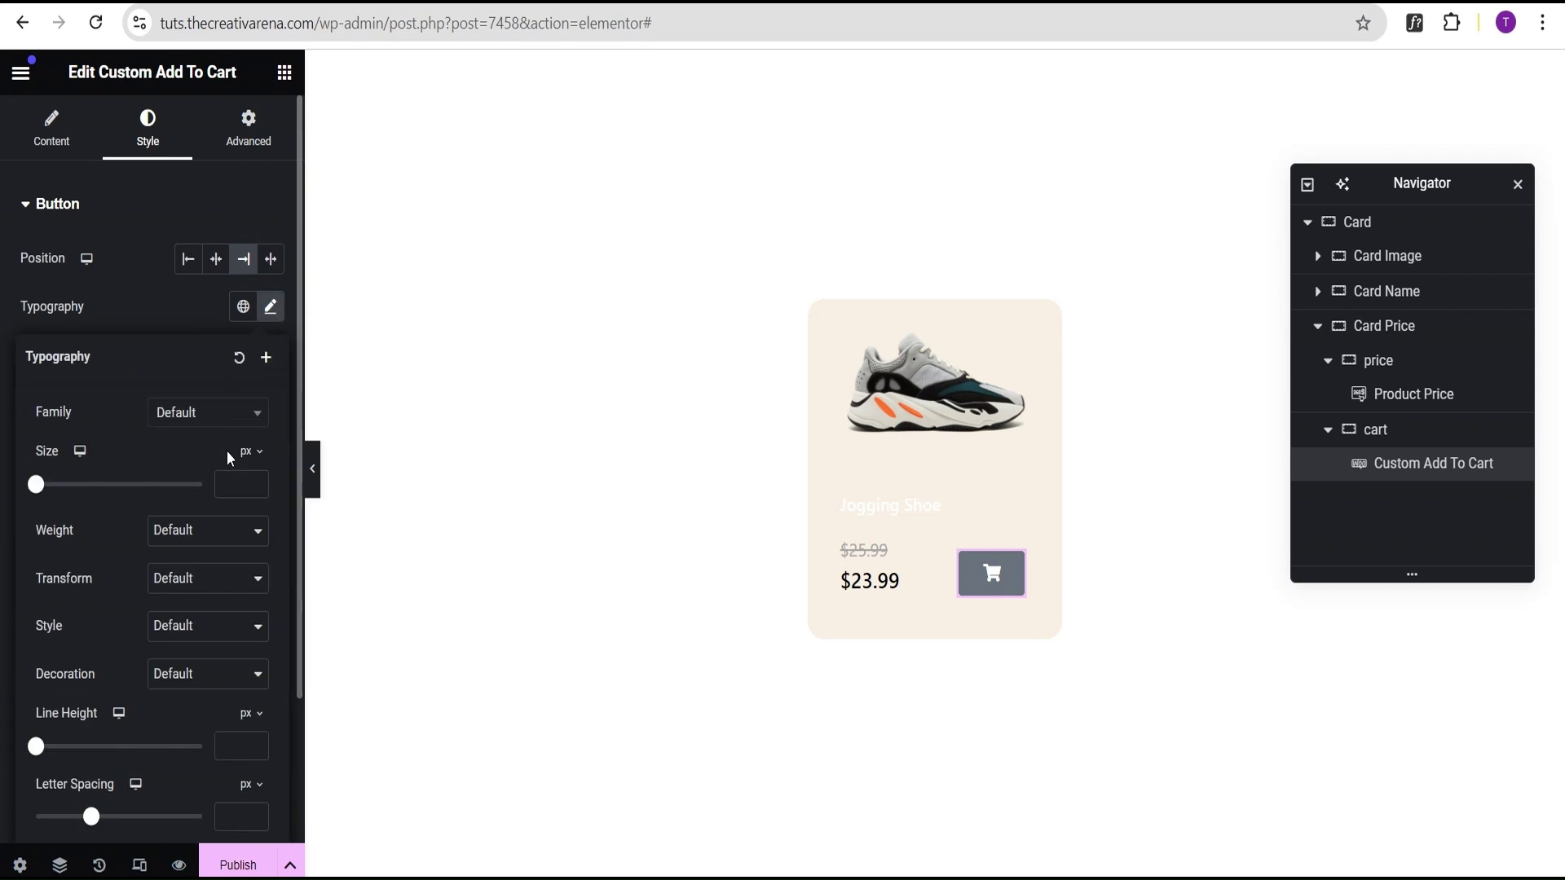
{"action": "left_click", "coordinate": [248, 453]}
{"action": "left_click", "coordinate": [240, 528]}
{"action": "type", "text": "1.5"}
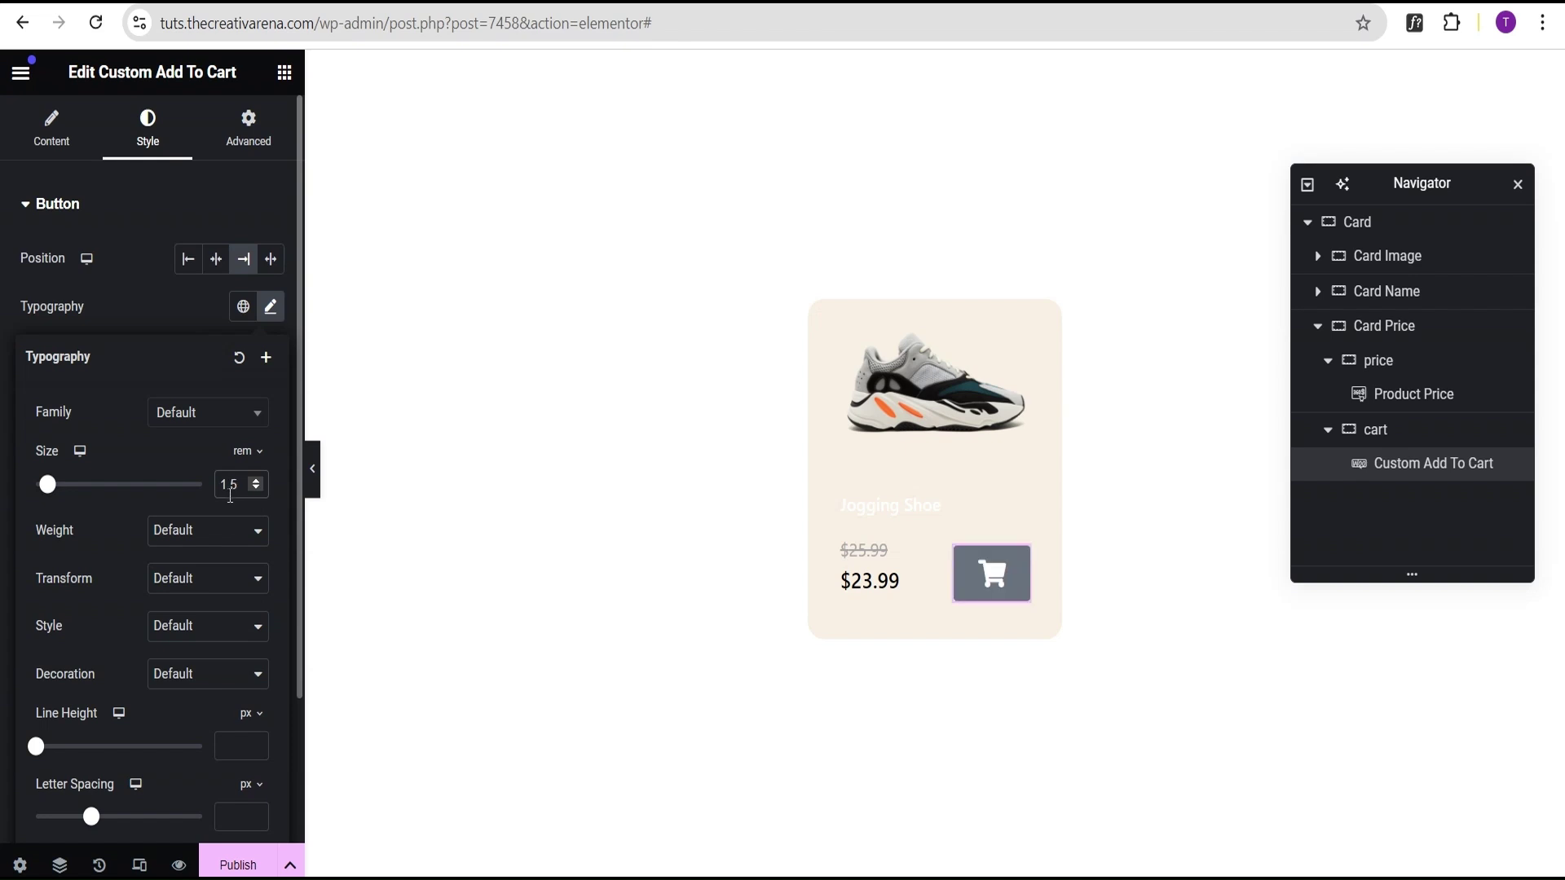
{"action": "left_click", "coordinate": [141, 306]}
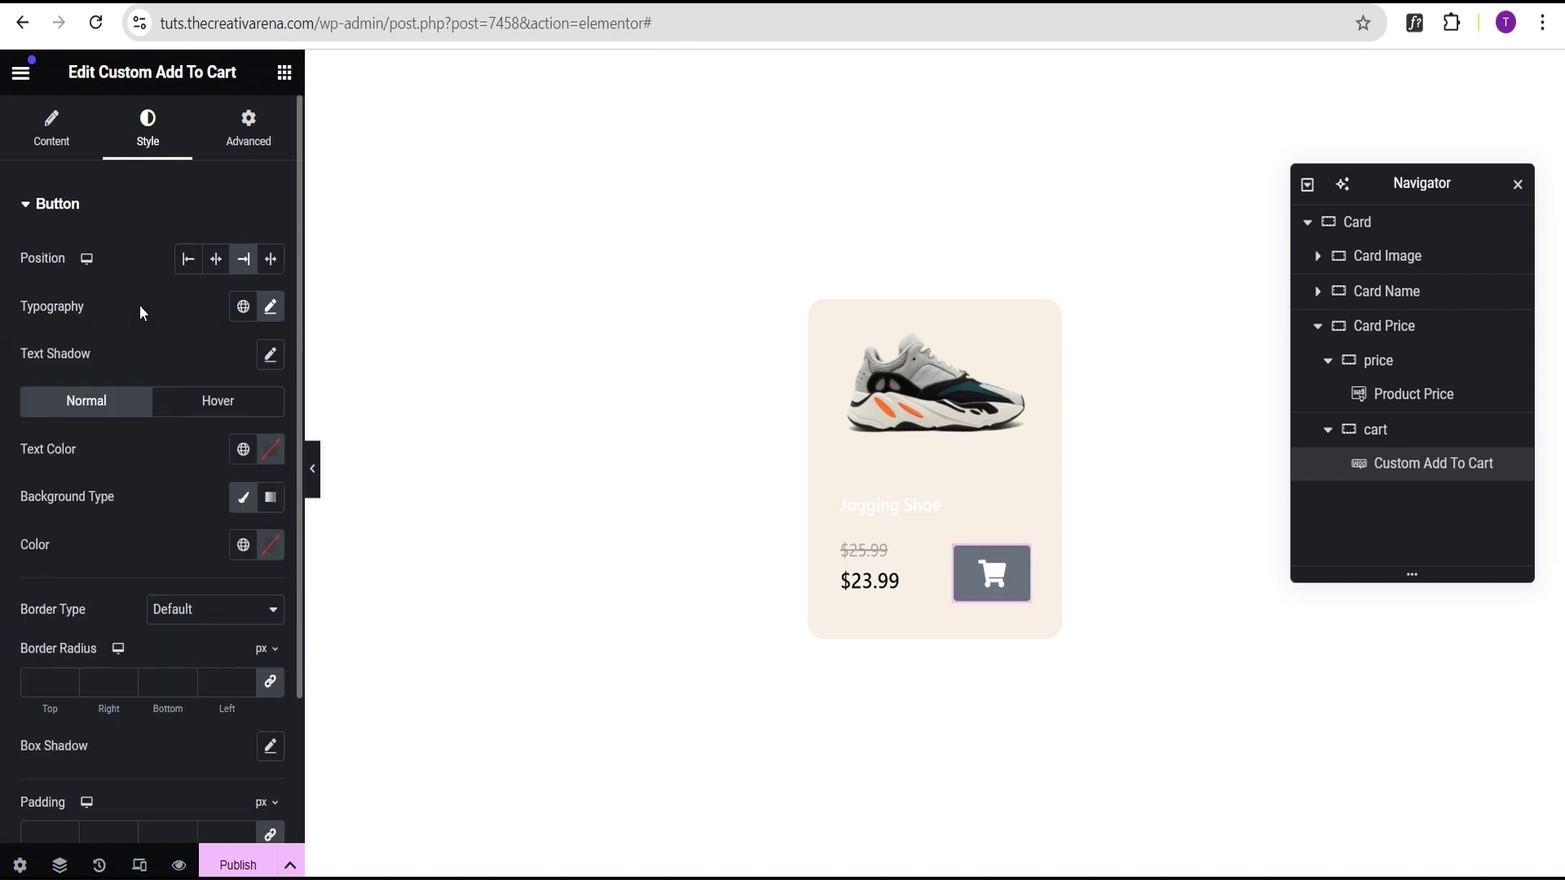
Give the button a transparent background, a black icon, and an orange e75f15 hover icon.
{"action": "scroll", "coordinate": [98, 473], "scroll_direction": "down", "scroll_amount": 2}
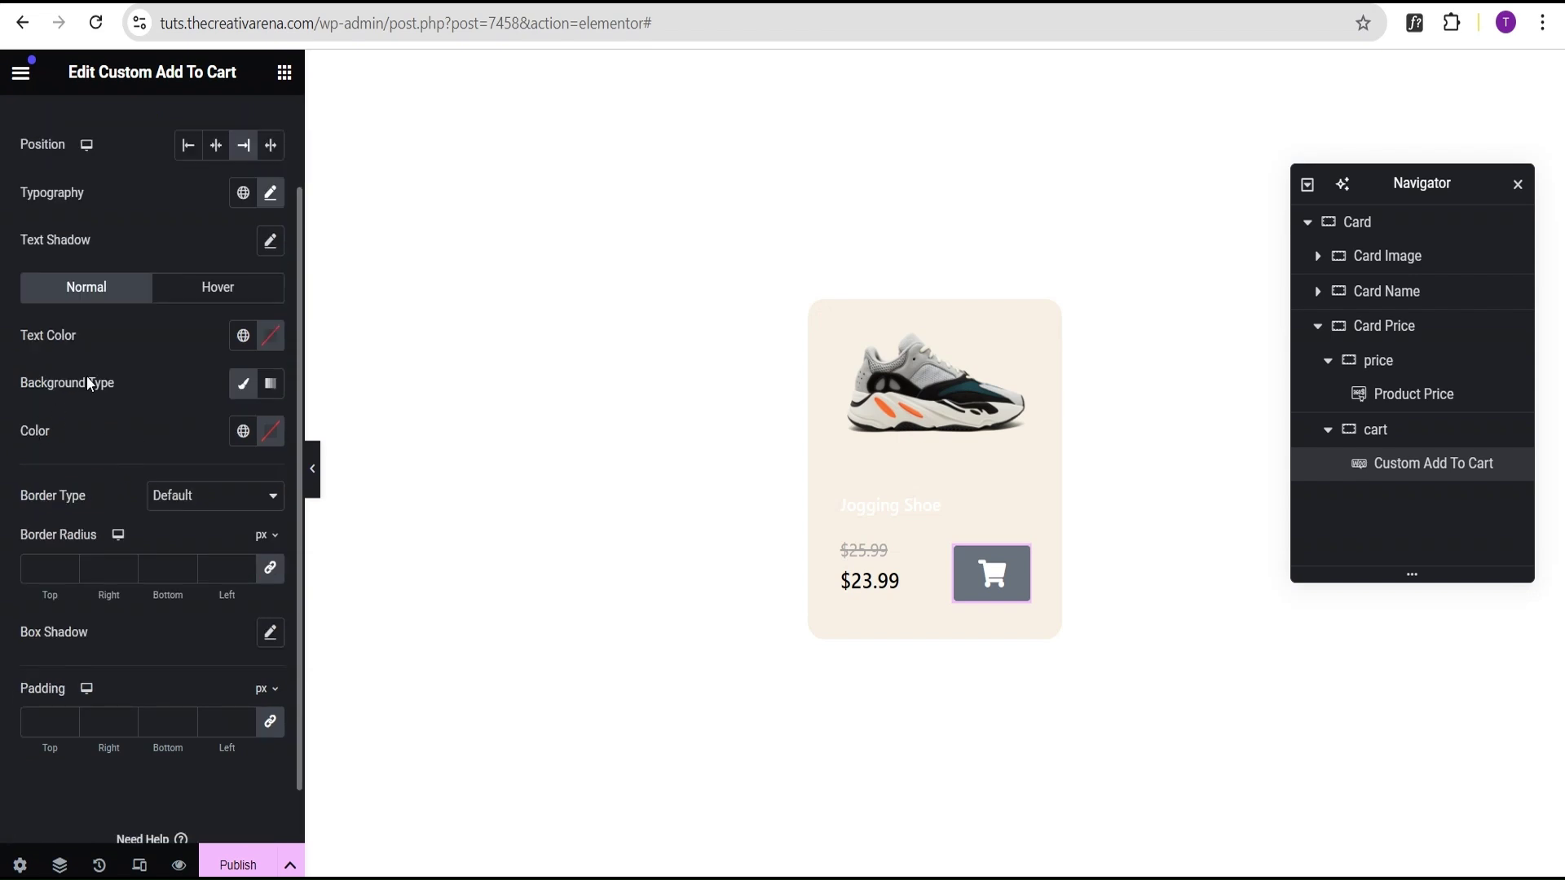
{"action": "left_click", "coordinate": [270, 431]}
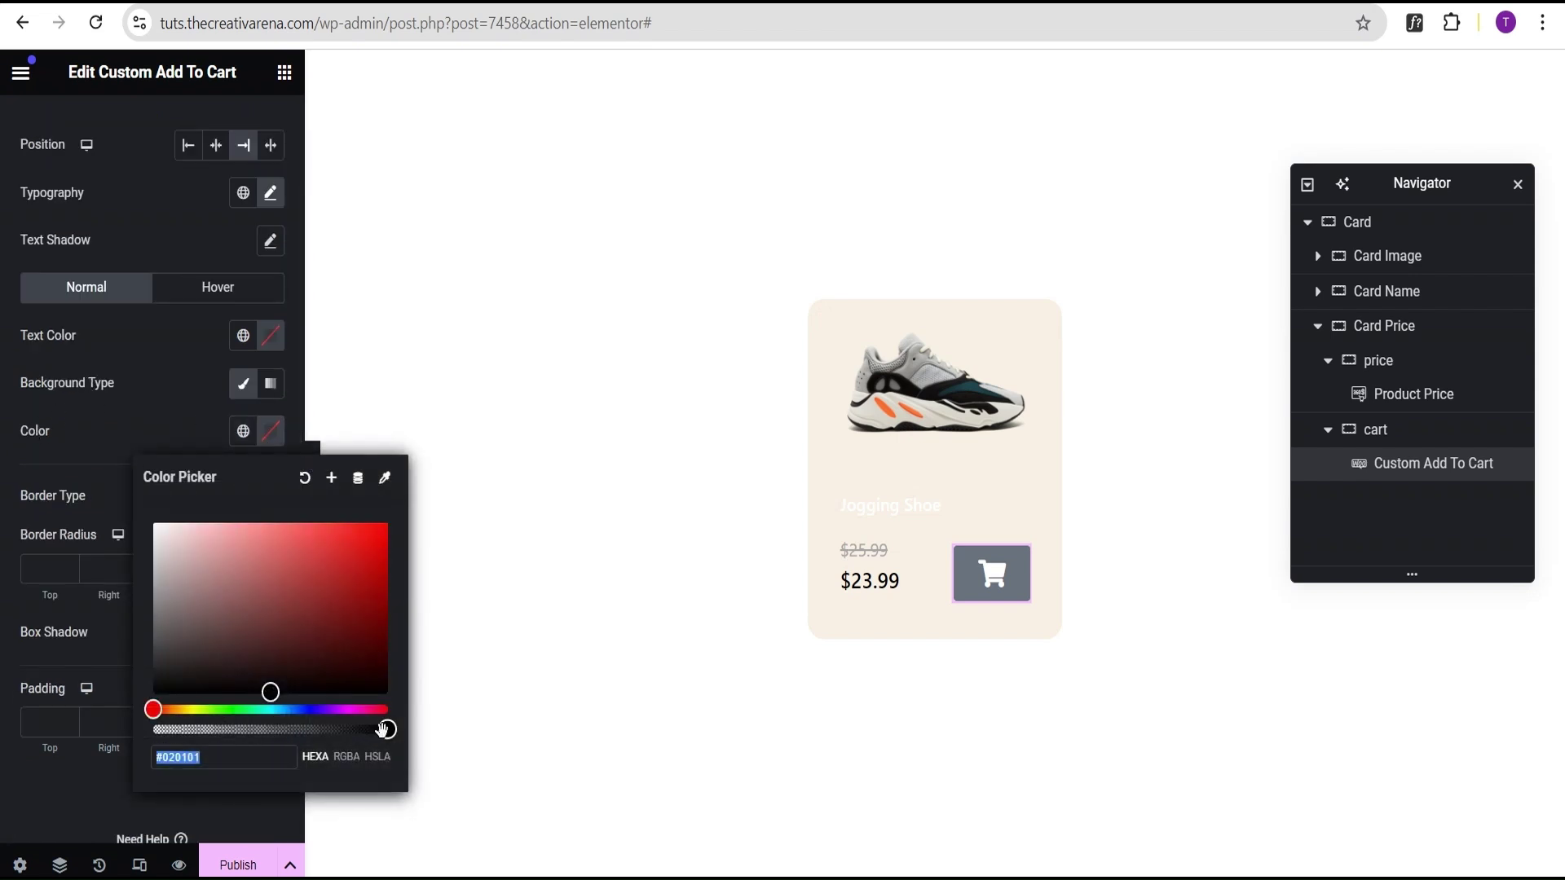
{"action": "left_click_drag", "start_coordinate": [382, 729], "coordinate": [130, 732]}
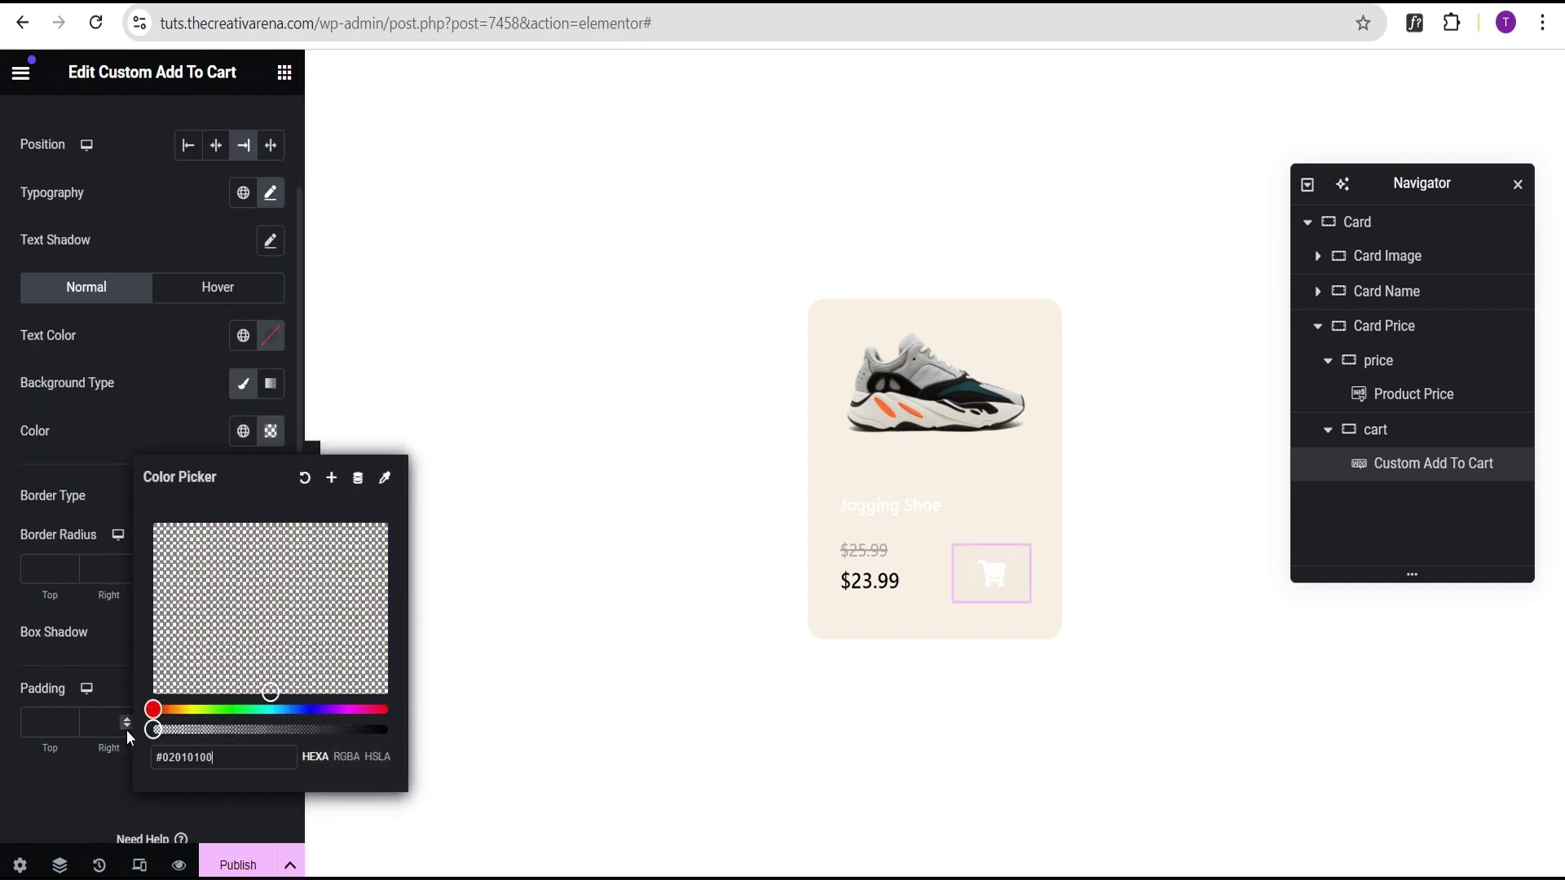
{"action": "left_click", "coordinate": [269, 336]}
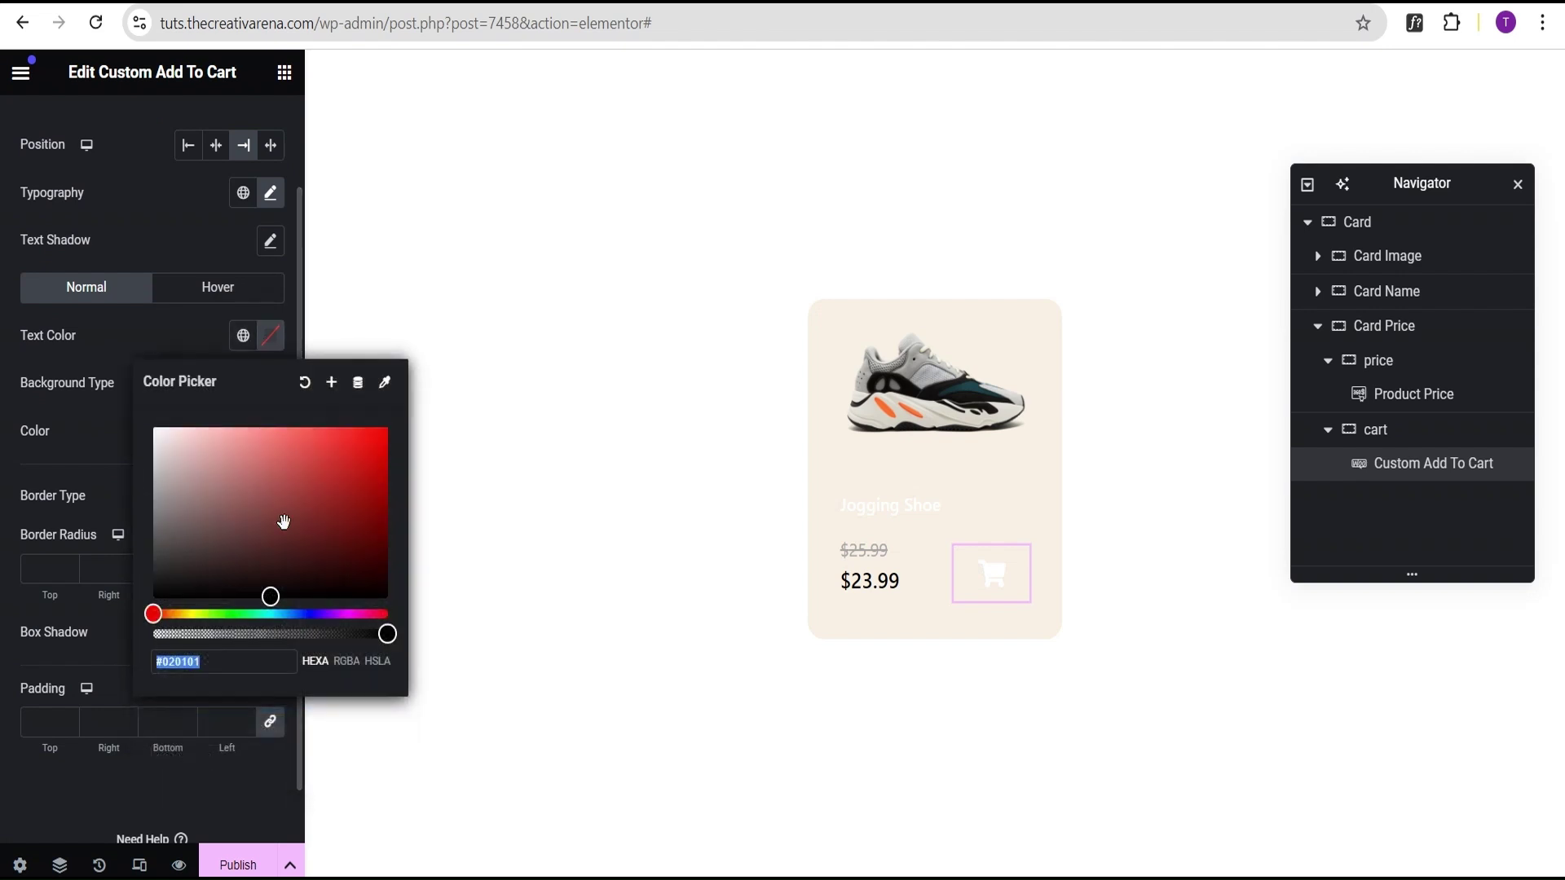
{"action": "left_click", "coordinate": [271, 596]}
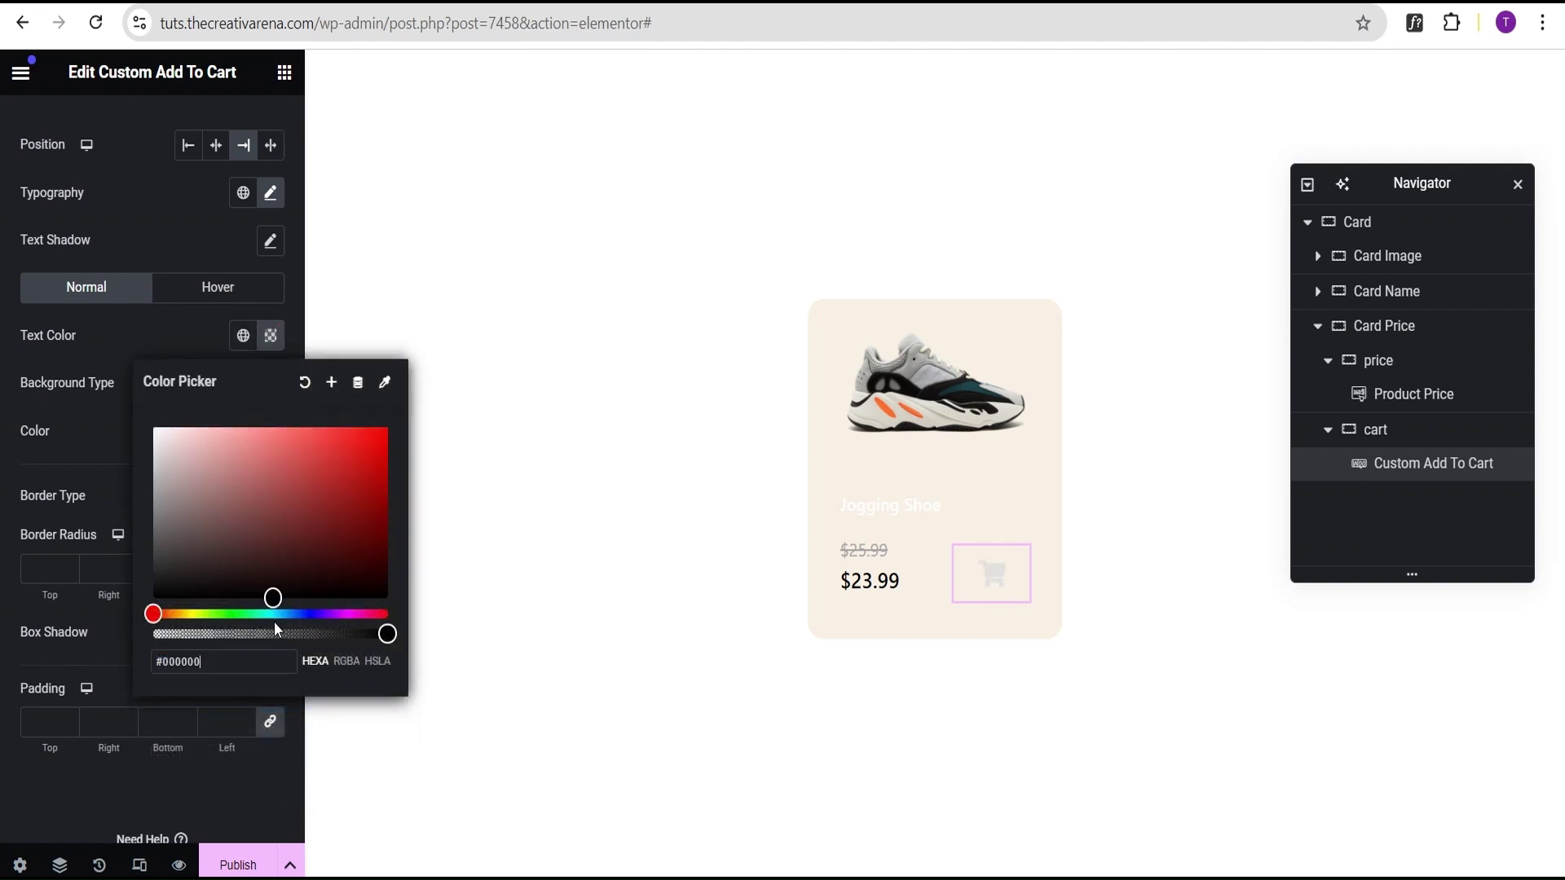
{"action": "left_click", "coordinate": [162, 351]}
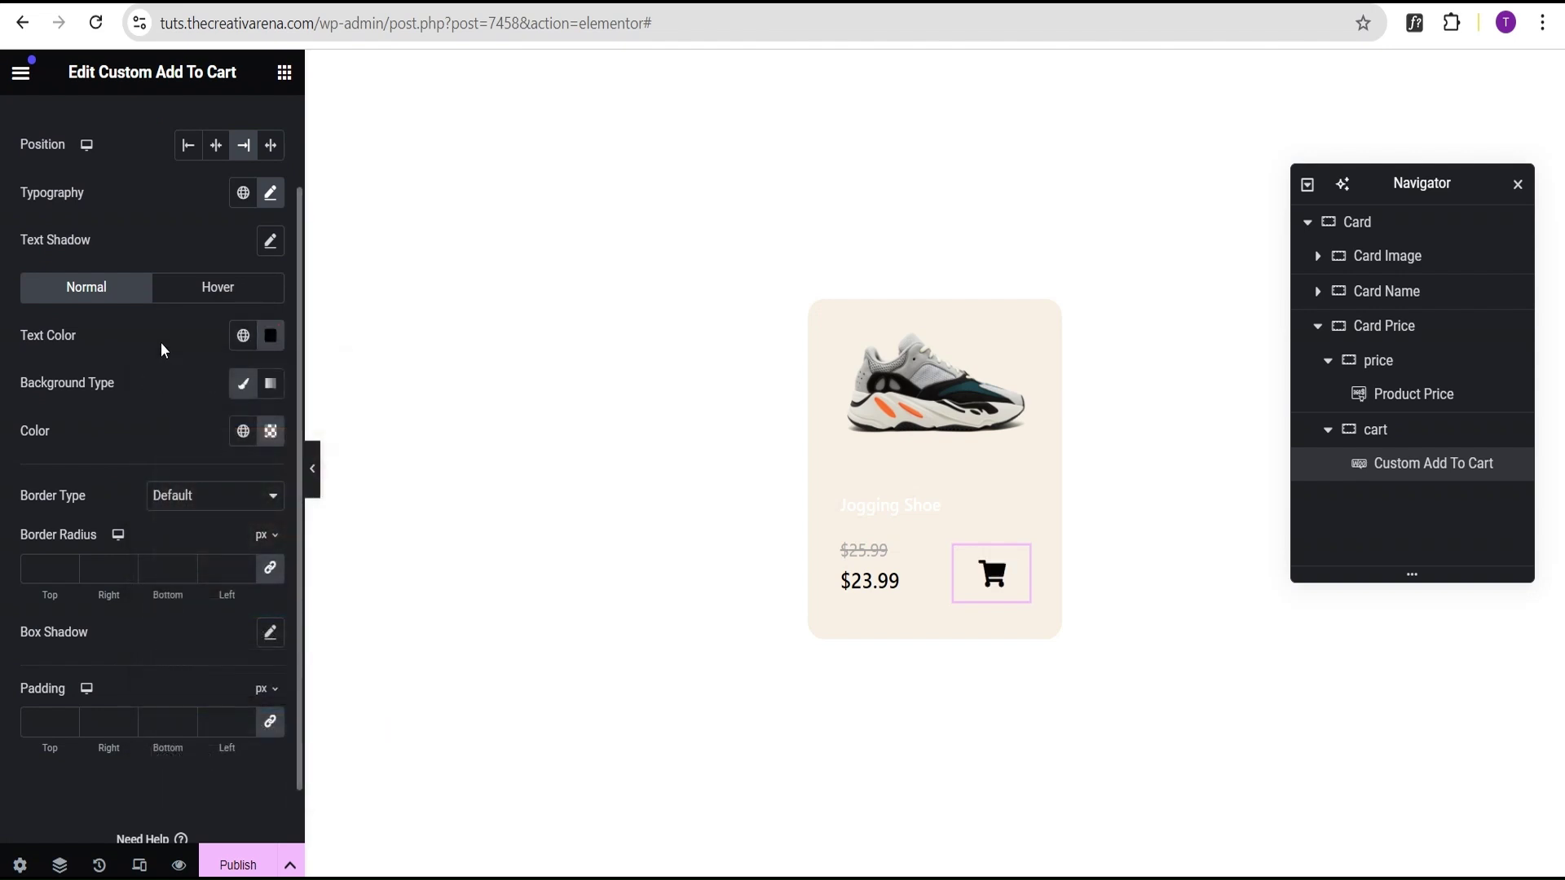
{"action": "left_click", "coordinate": [210, 287]}
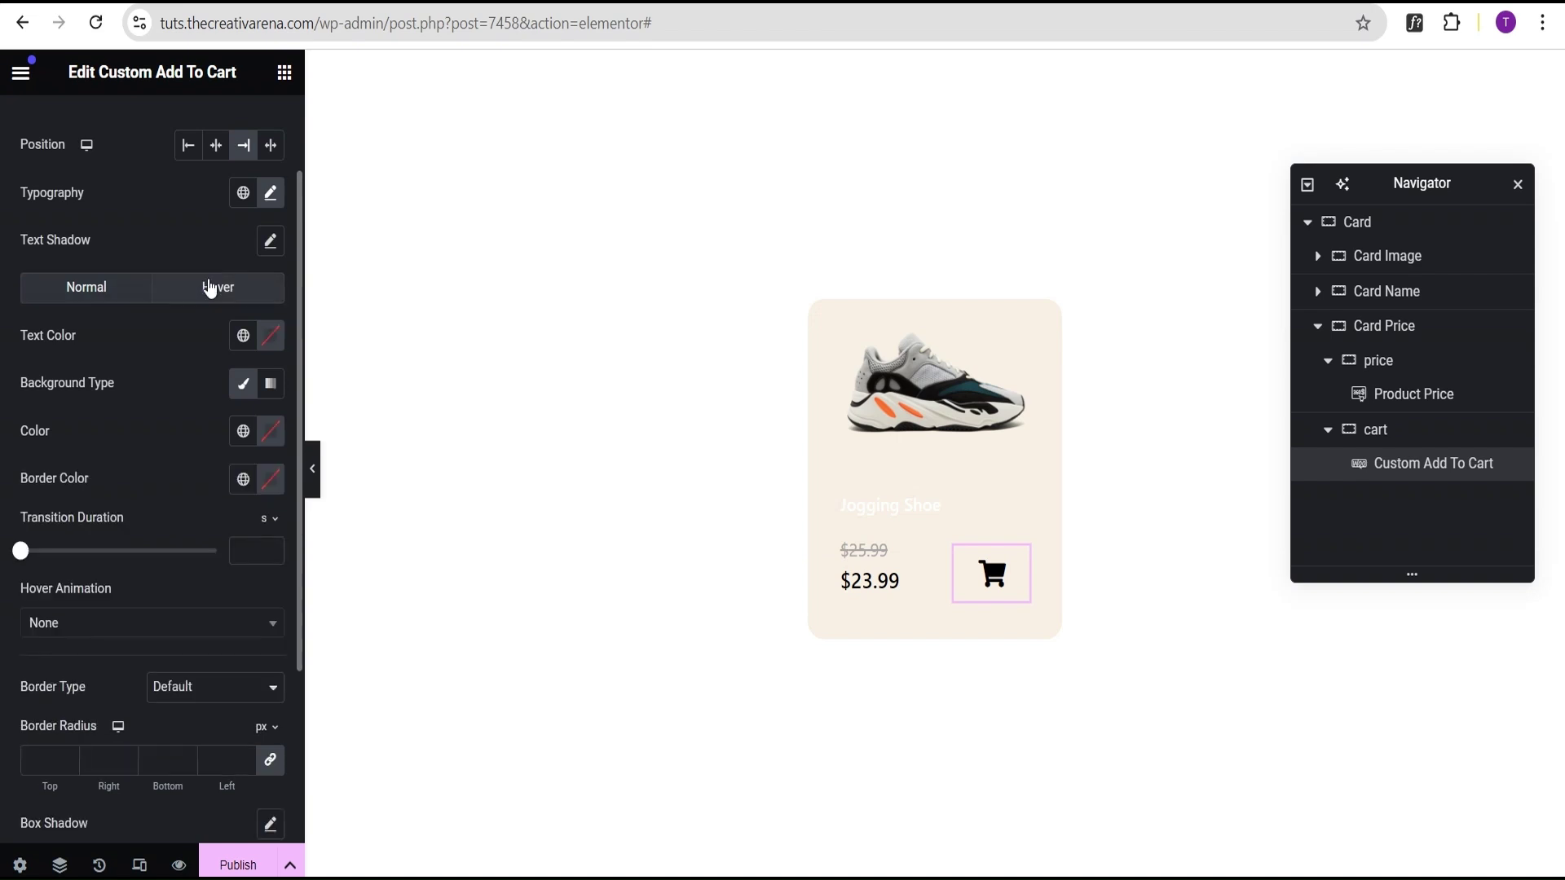
{"action": "left_click", "coordinate": [269, 341]}
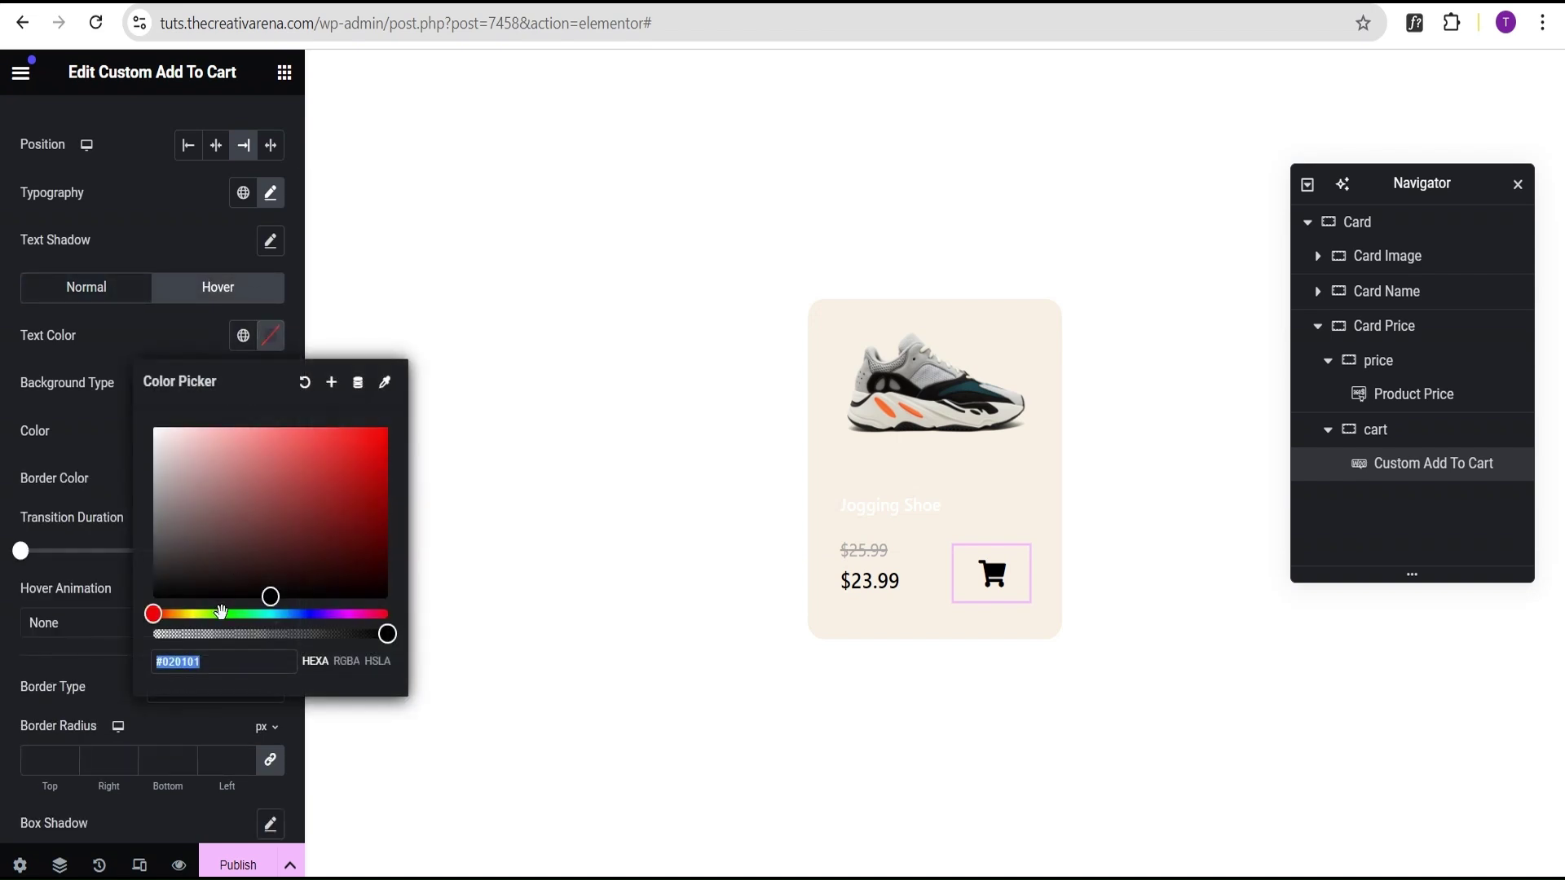
{"action": "type", "text": "e75f15"}
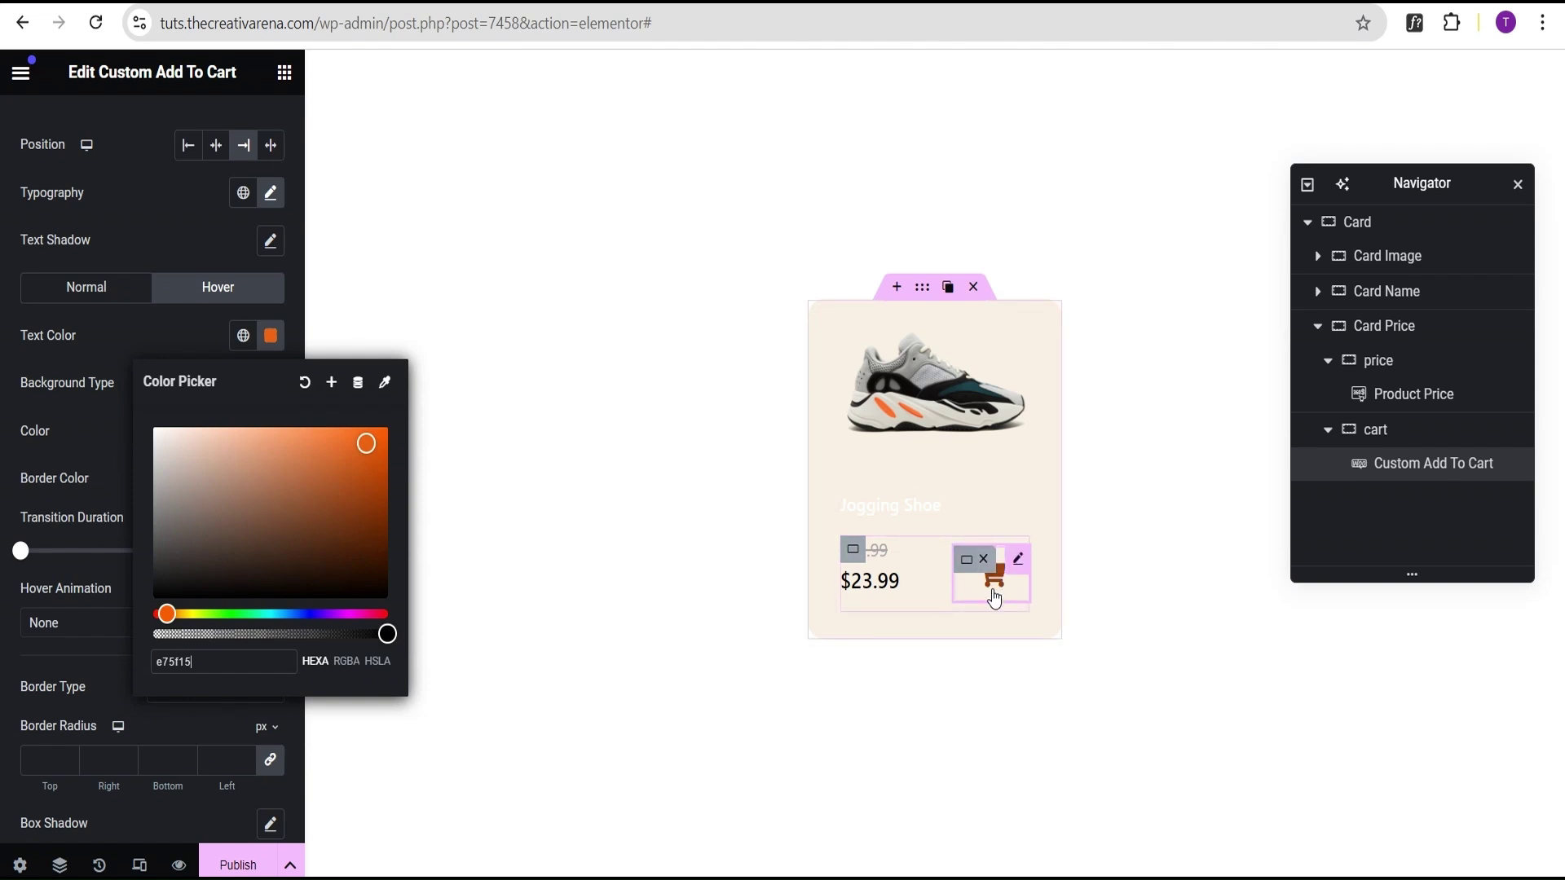
{"action": "left_click", "coordinate": [85, 423]}
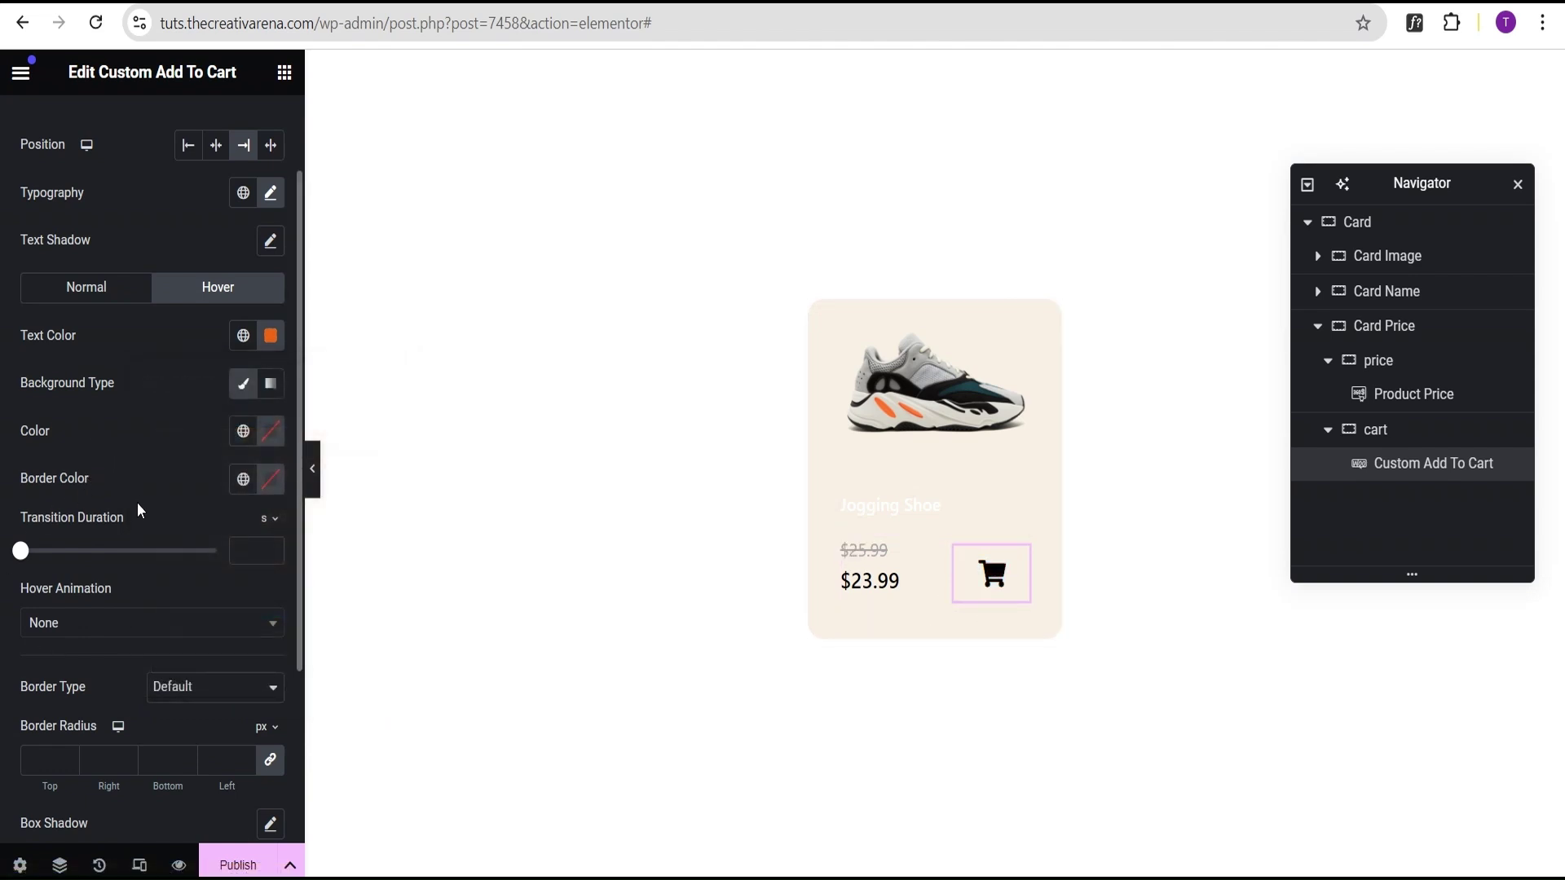
Remove all padding from the add-to-cart button.
{"action": "scroll", "coordinate": [137, 502], "scroll_direction": "down", "scroll_amount": 3}
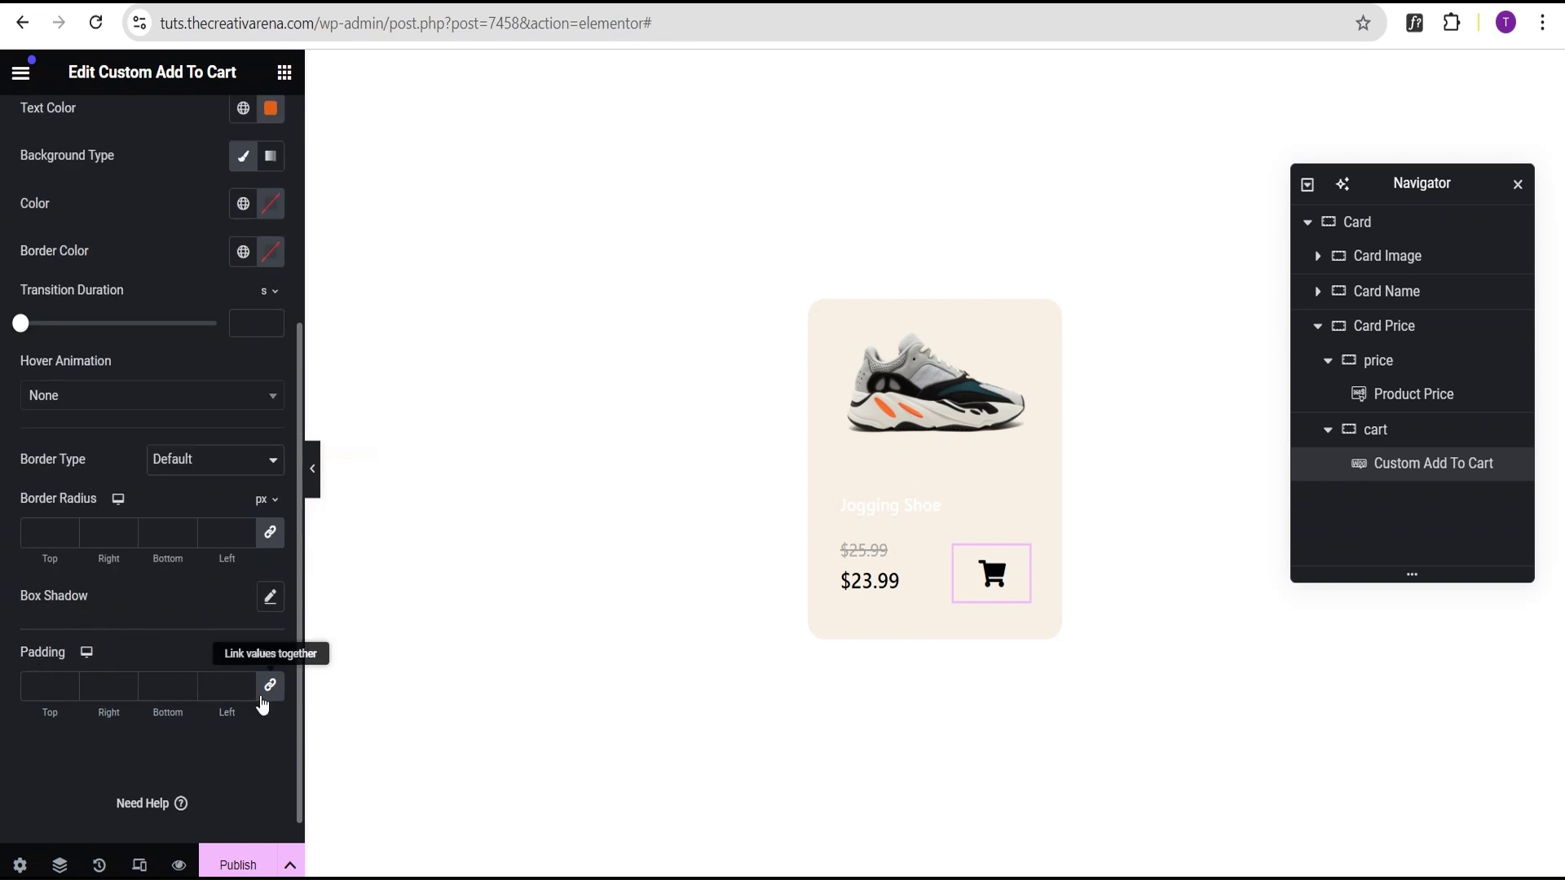
{"action": "left_click", "coordinate": [271, 687]}
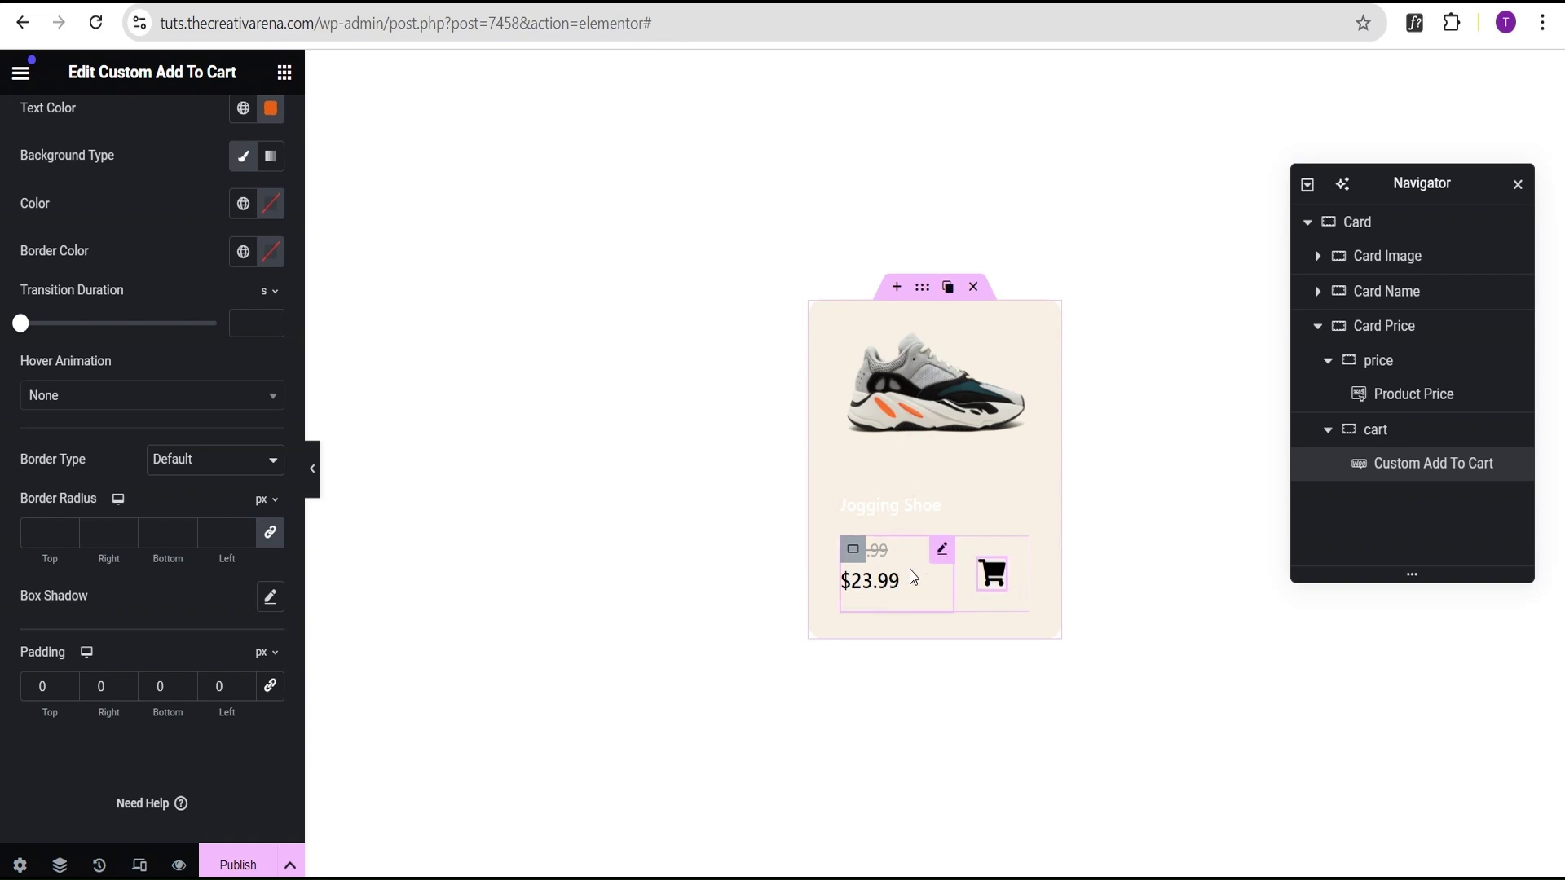
{"action": "mouse_move", "coordinate": [860, 569]}
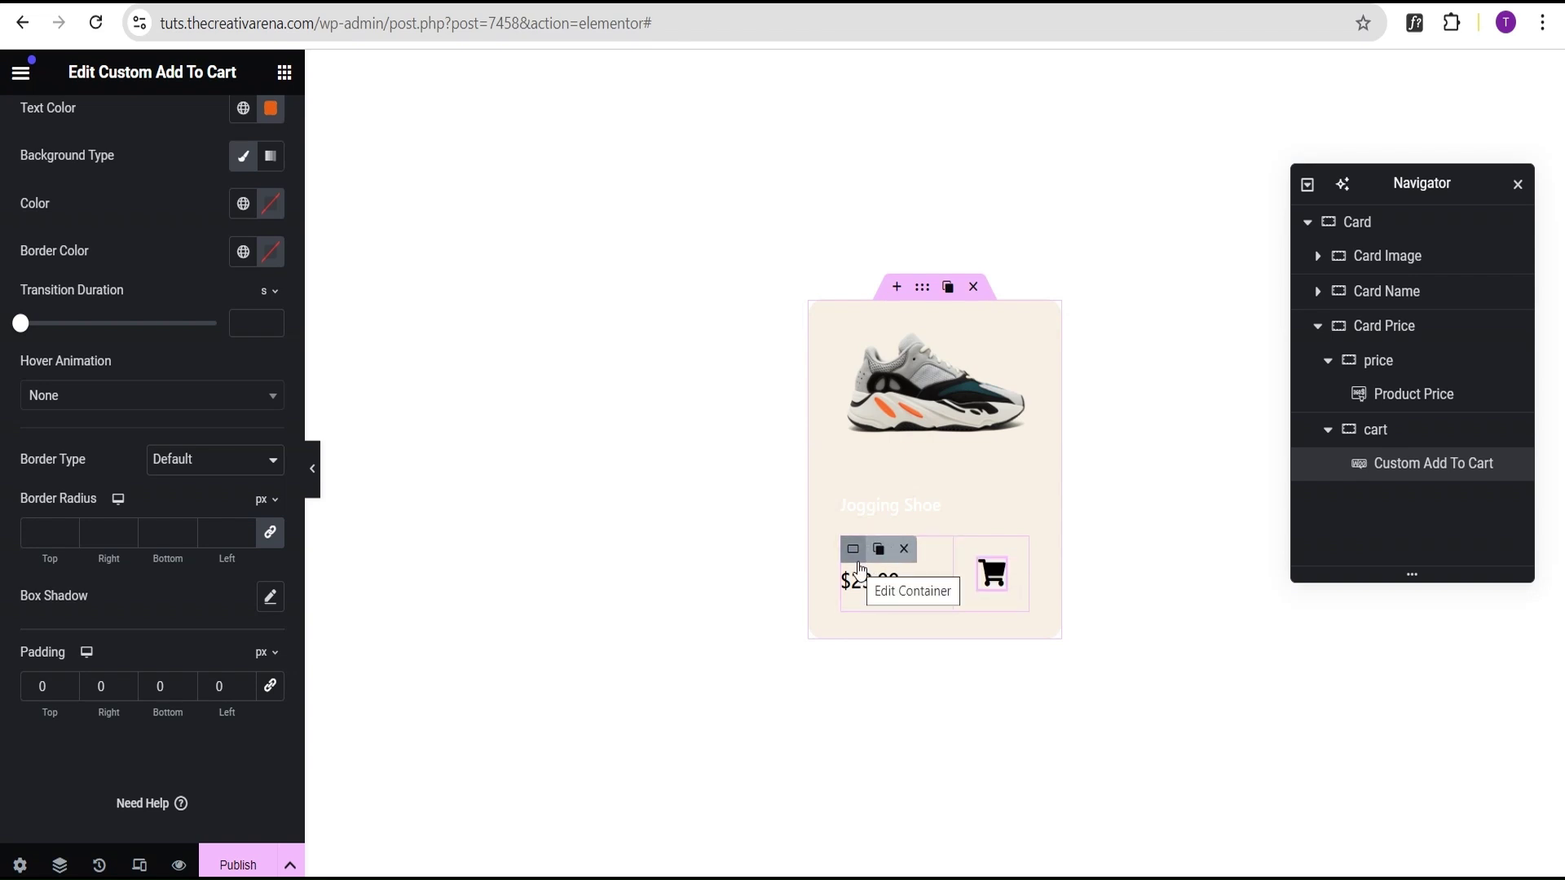
{"action": "left_click", "coordinate": [943, 554]}
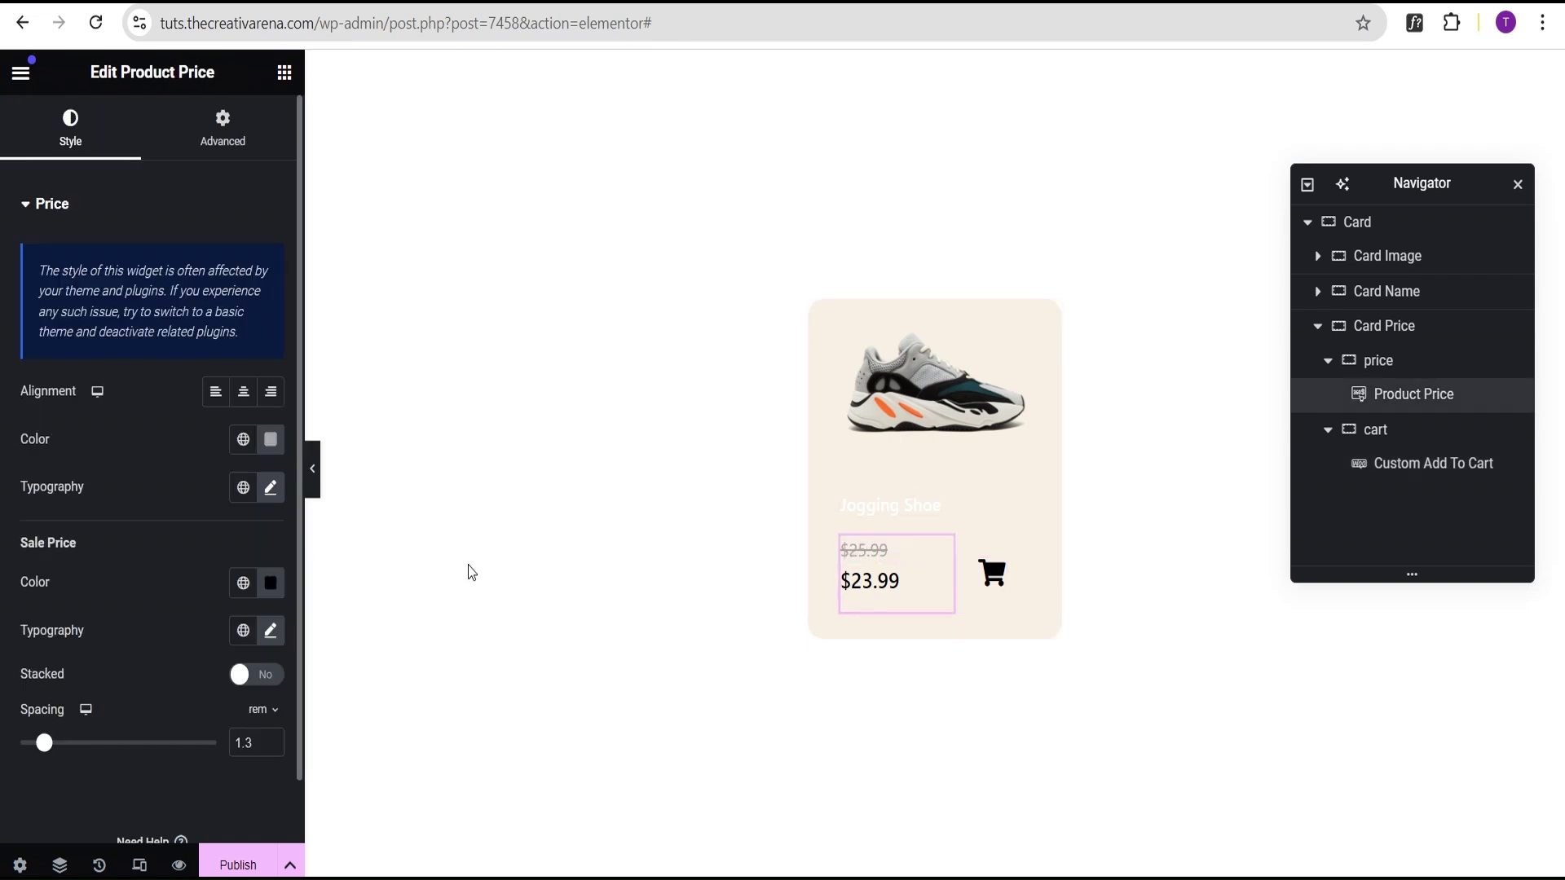
Unlink the Product Price margins and set the bottom margin to -15px.
{"action": "left_click", "coordinate": [226, 148]}
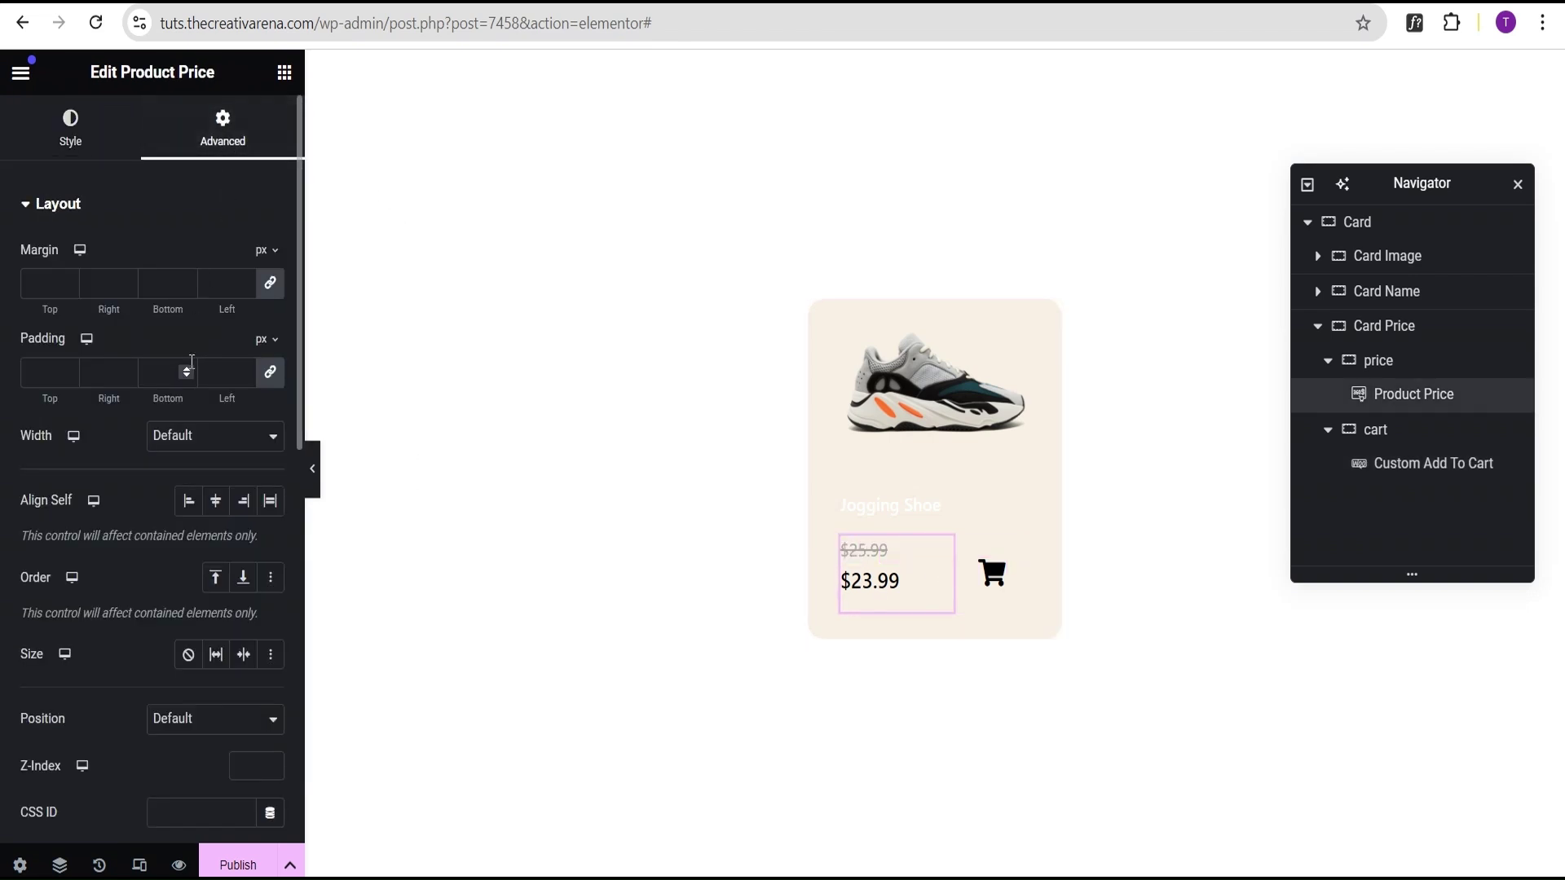
{"action": "left_click", "coordinate": [271, 285]}
{"action": "left_click", "coordinate": [185, 288]}
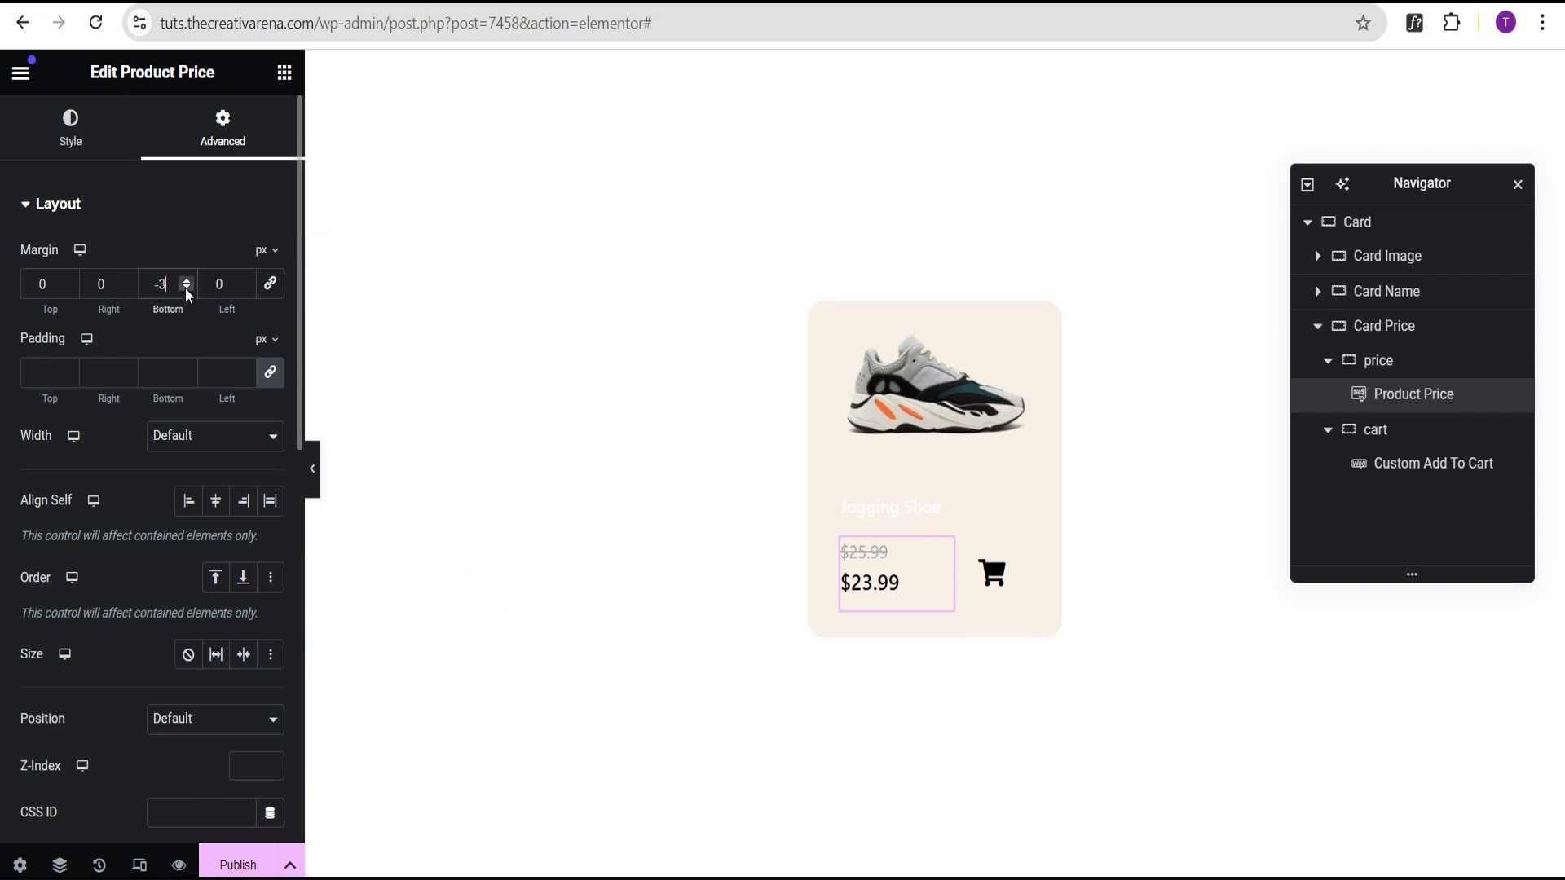
{"action": "left_click", "coordinate": [185, 289]}
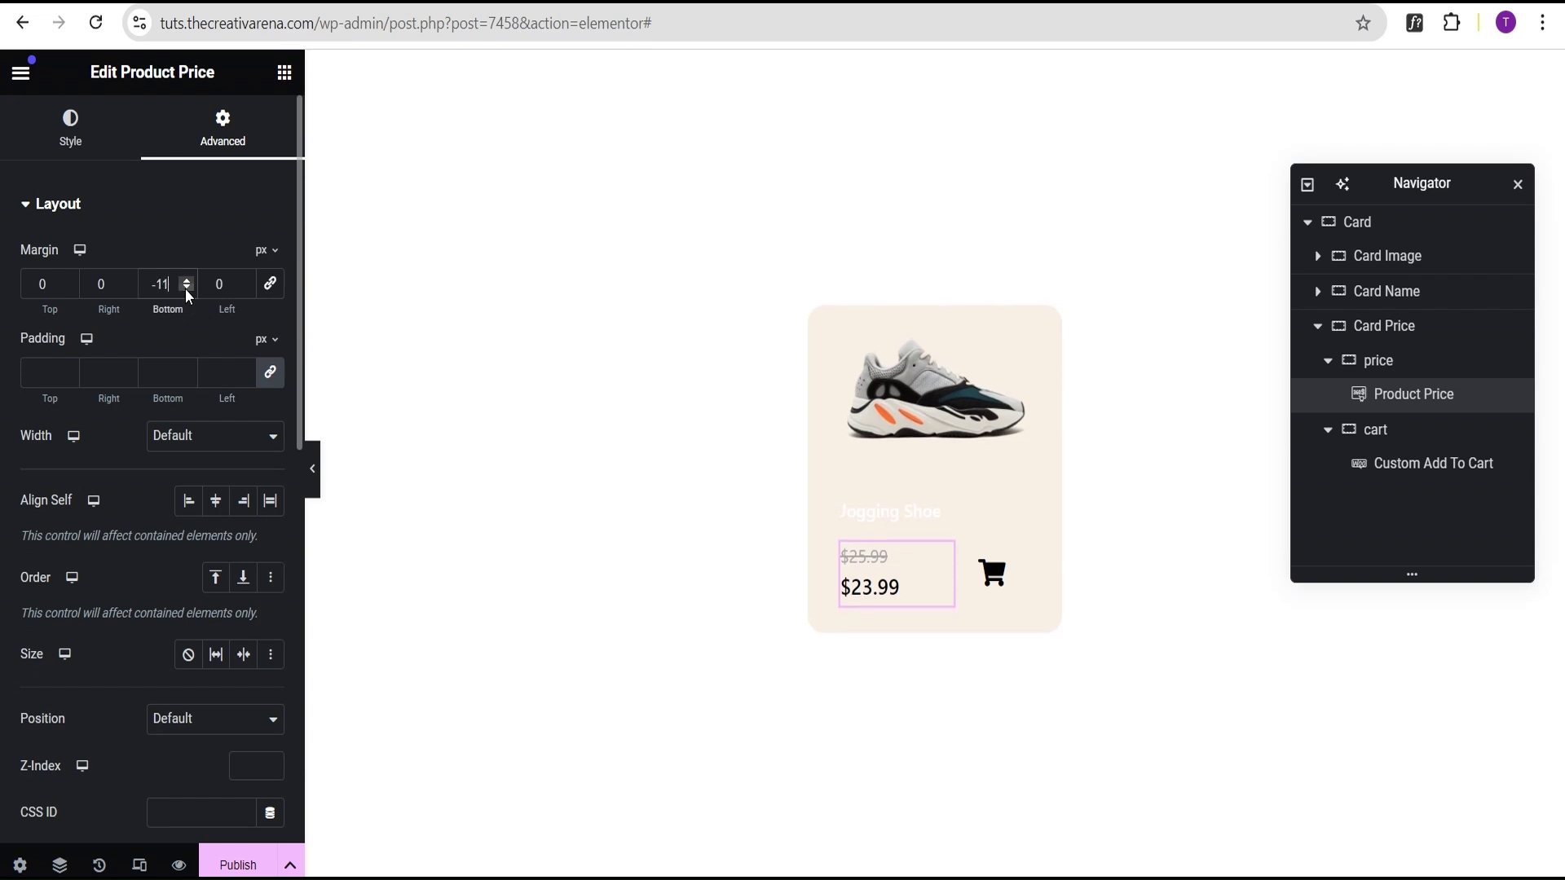
{"action": "left_click", "coordinate": [186, 288]}
{"action": "left_click", "coordinate": [186, 289]}
{"action": "left_click", "coordinate": [186, 288]}
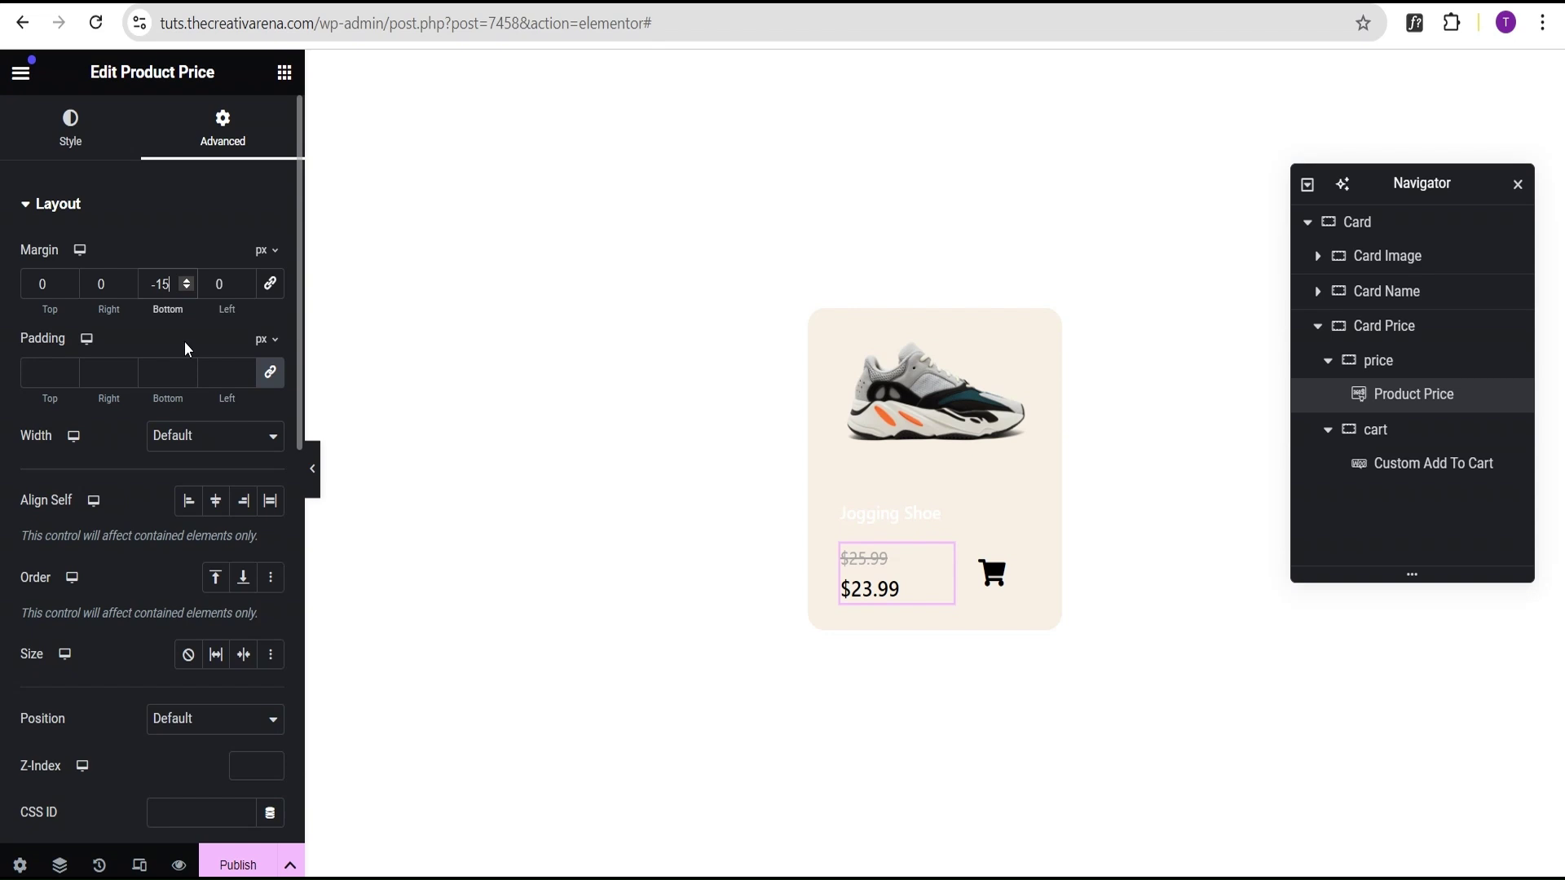
Preview the card with the editor panels hidden, then restore them and enable responsive mode.
{"action": "left_click", "coordinate": [313, 473]}
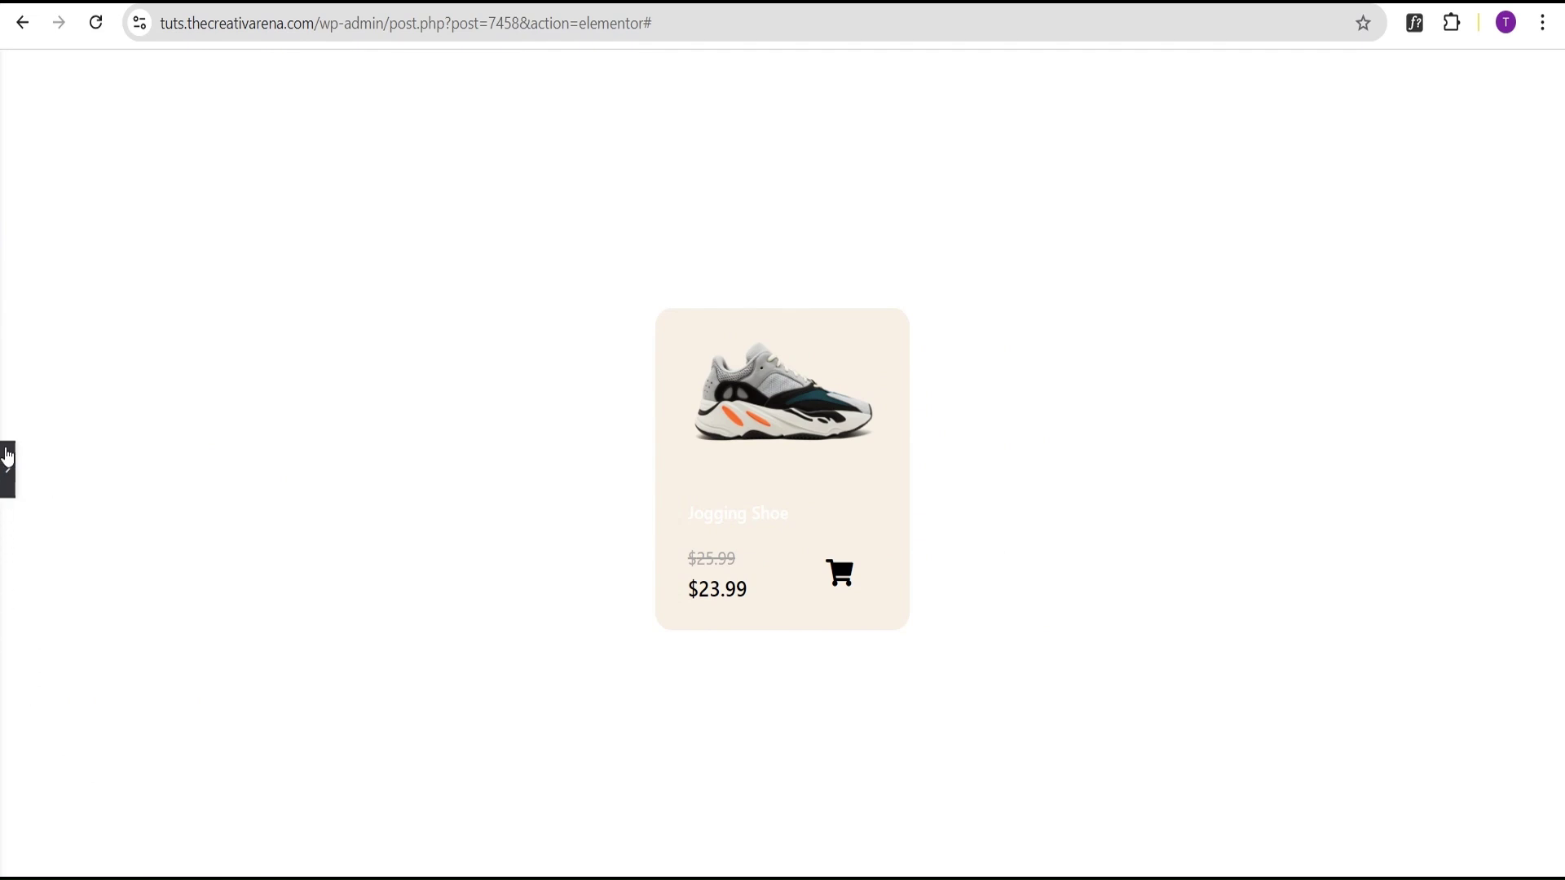
{"action": "left_click", "coordinate": [5, 471]}
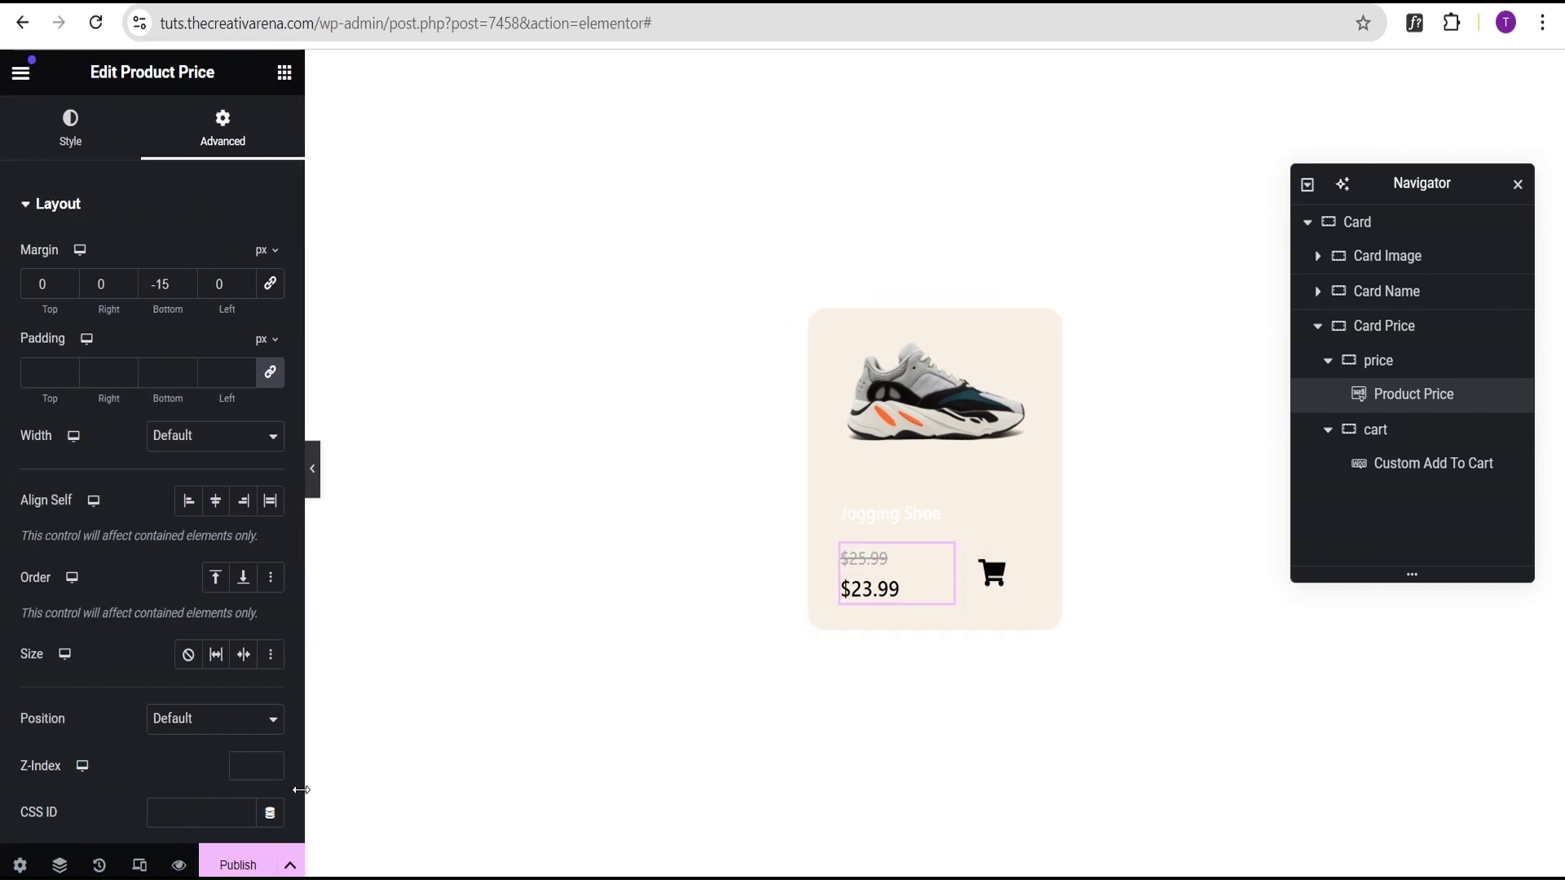
{"action": "left_click", "coordinate": [139, 866]}
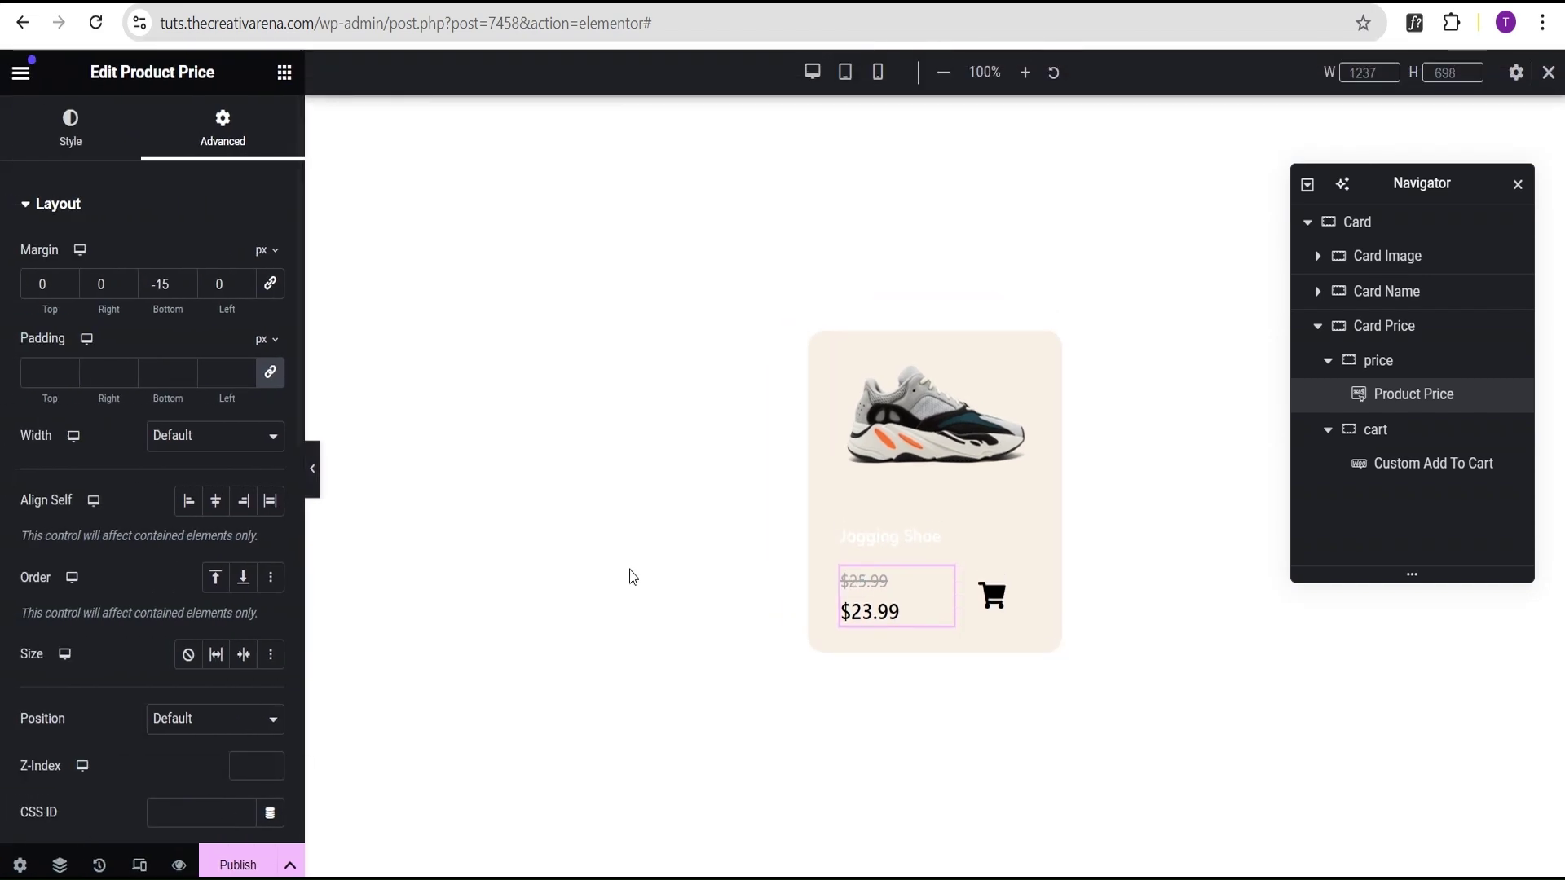
Switch to the mobile preview and set the Card container width to 230px.
{"action": "left_click", "coordinate": [846, 73]}
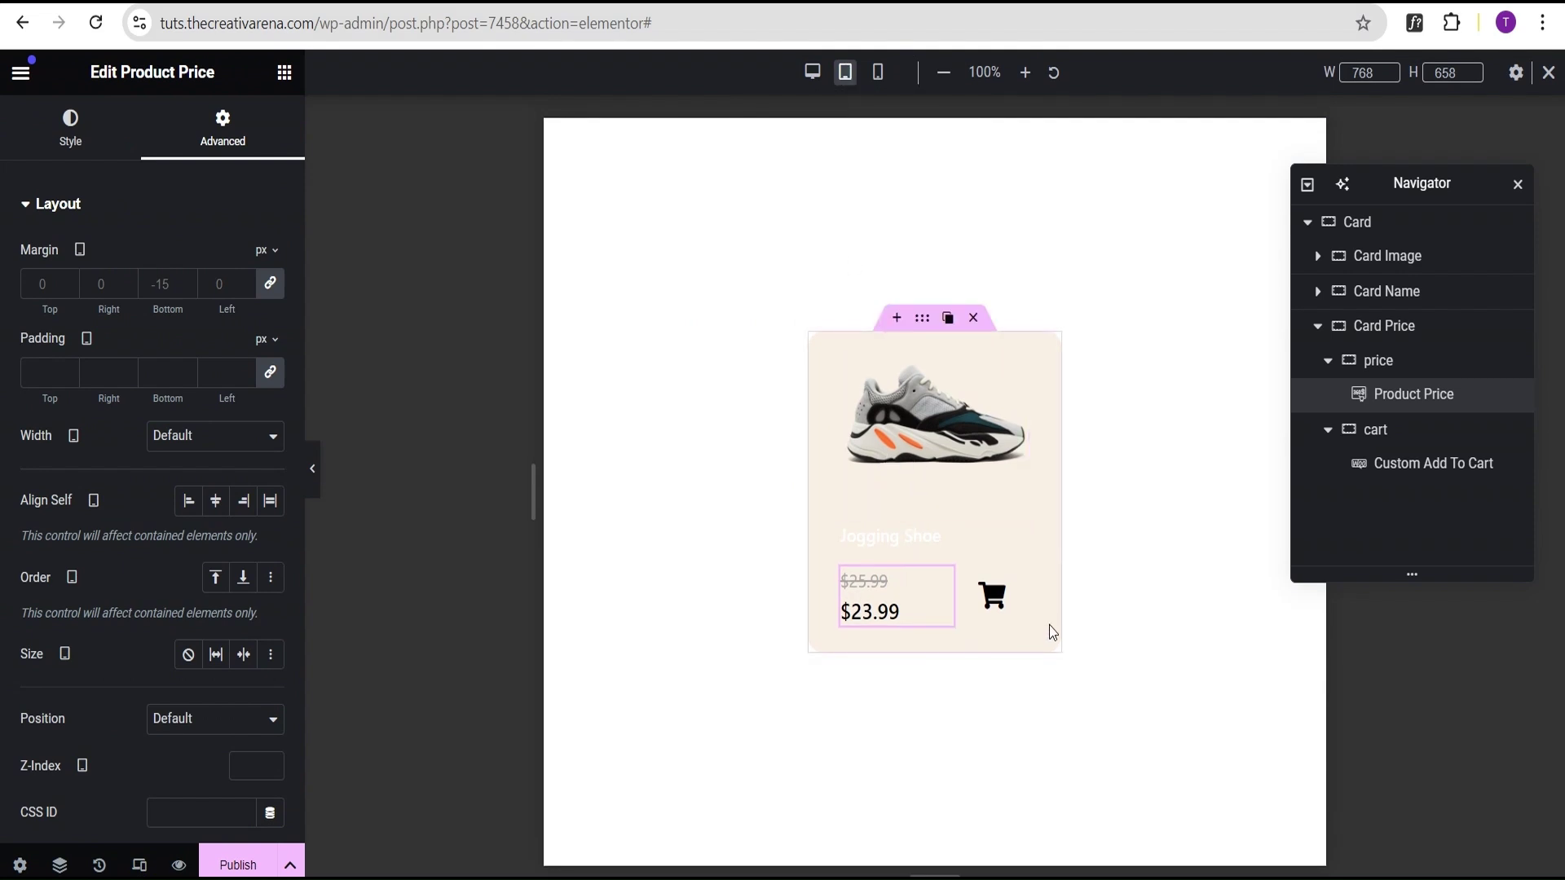
{"action": "left_click", "coordinate": [878, 74]}
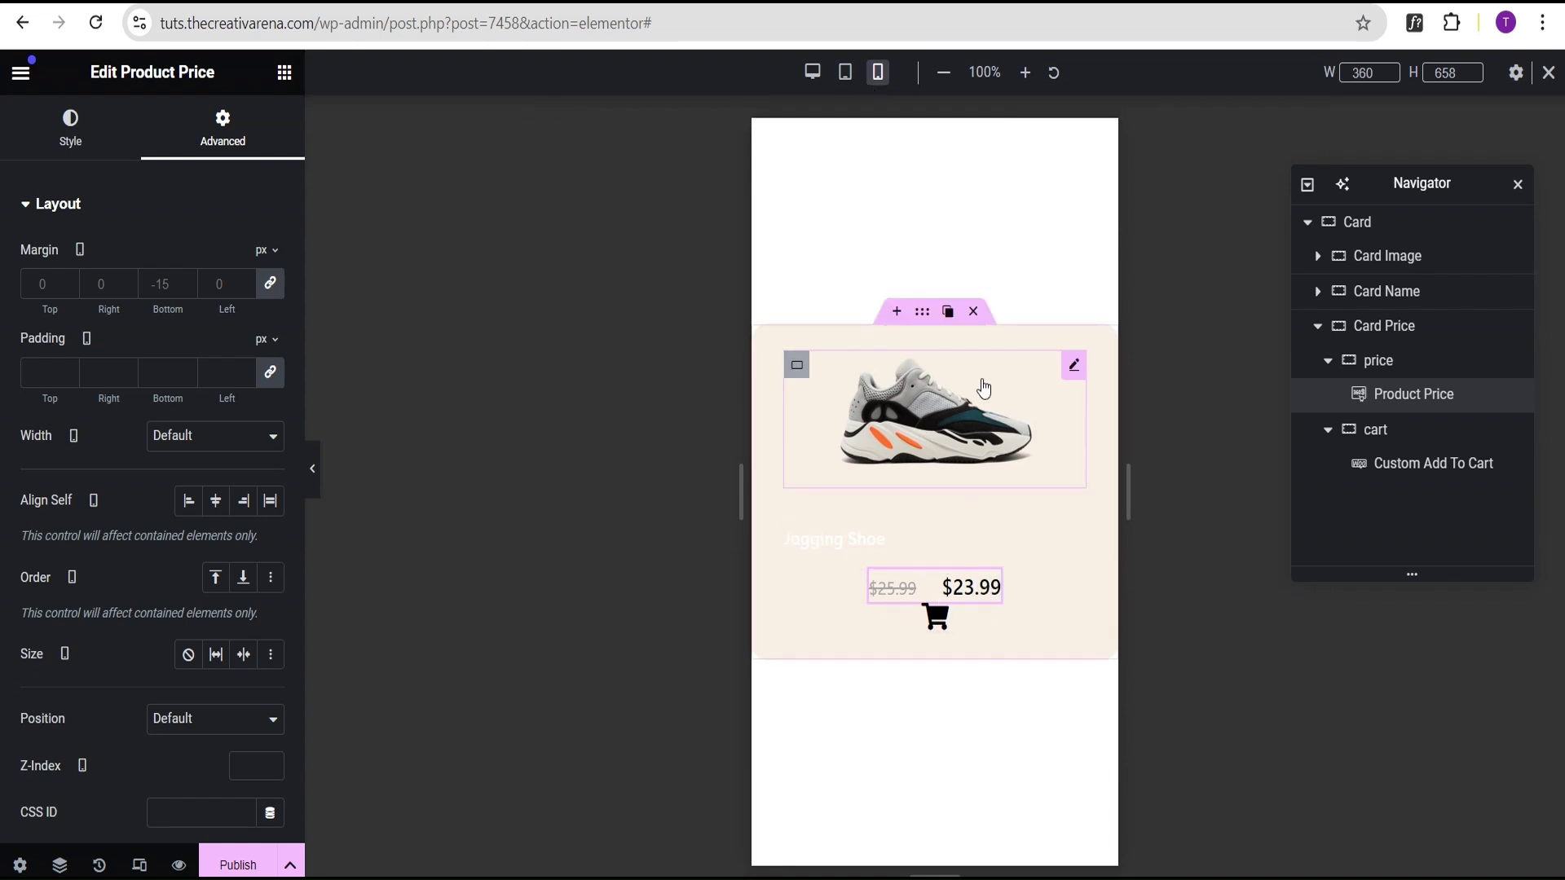
{"action": "left_click", "coordinate": [921, 314]}
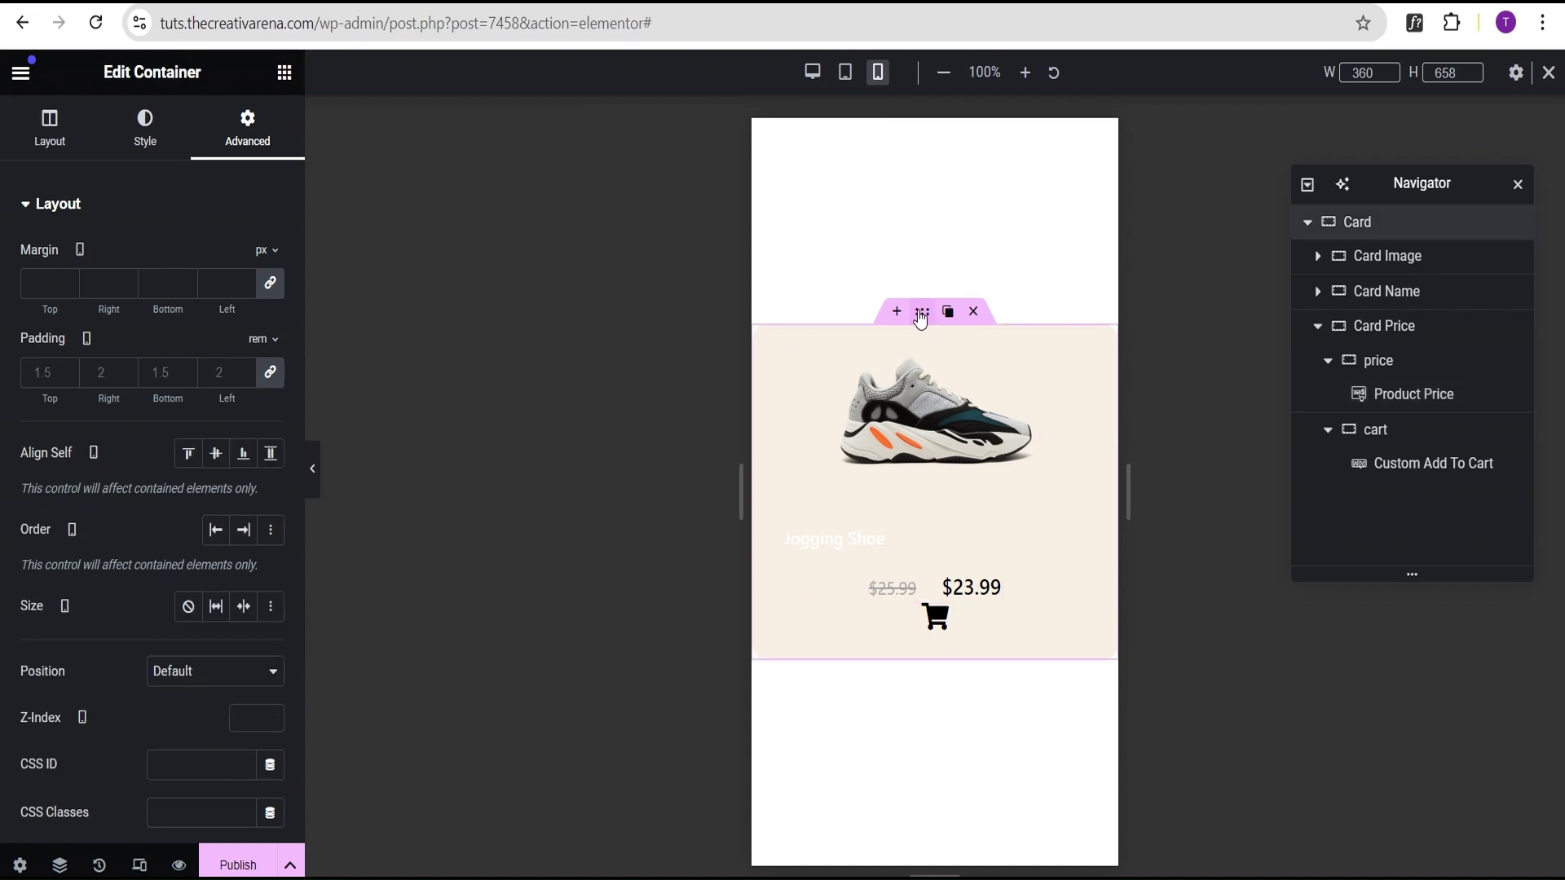
{"action": "left_click", "coordinate": [55, 159]}
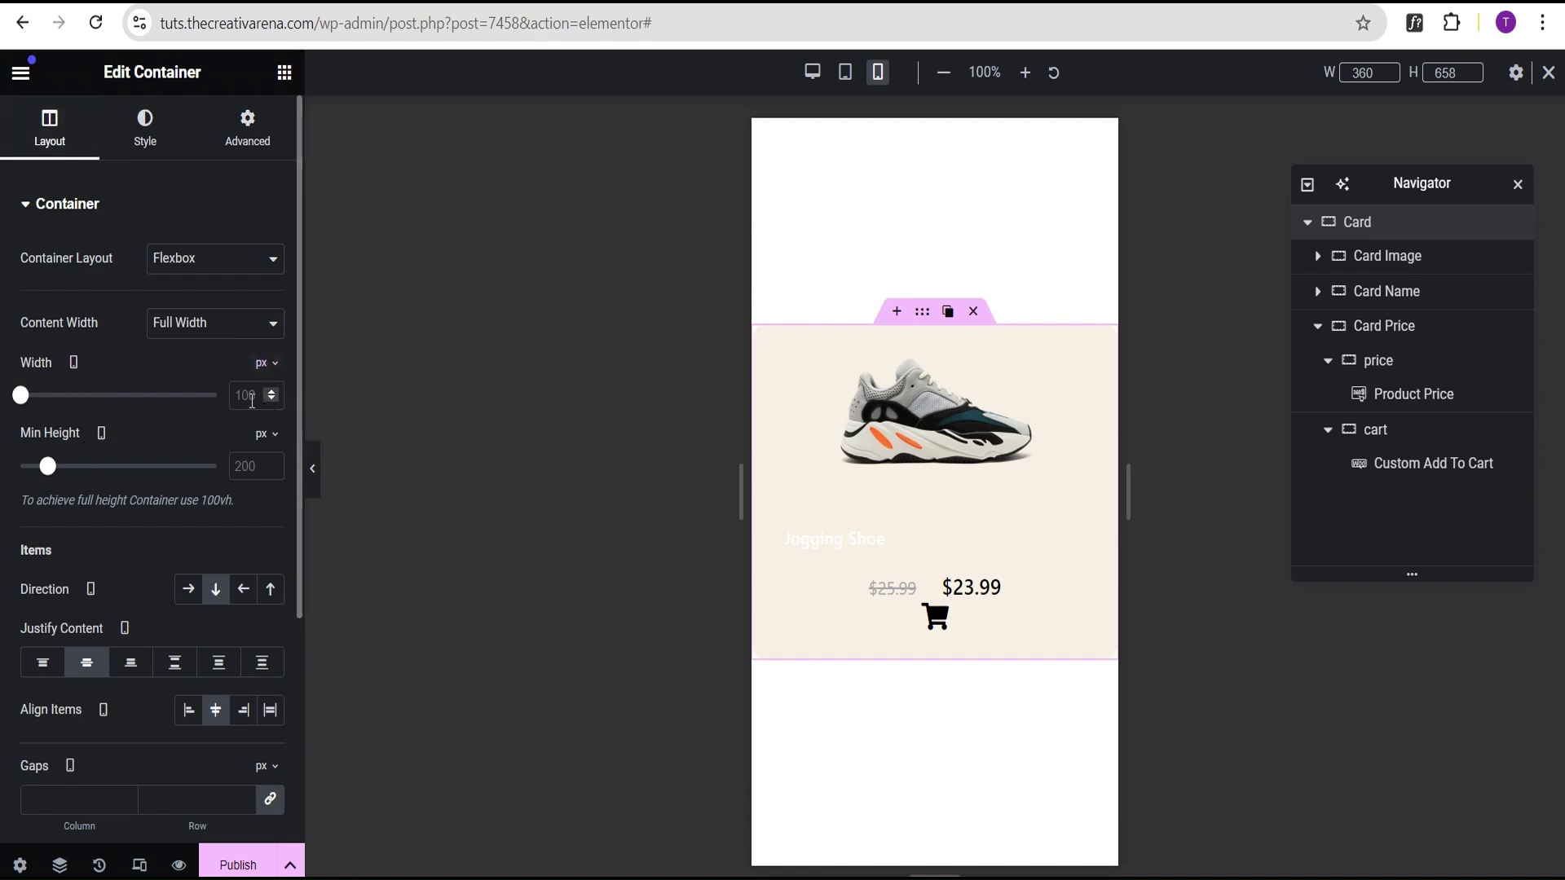
{"action": "type", "text": "230"}
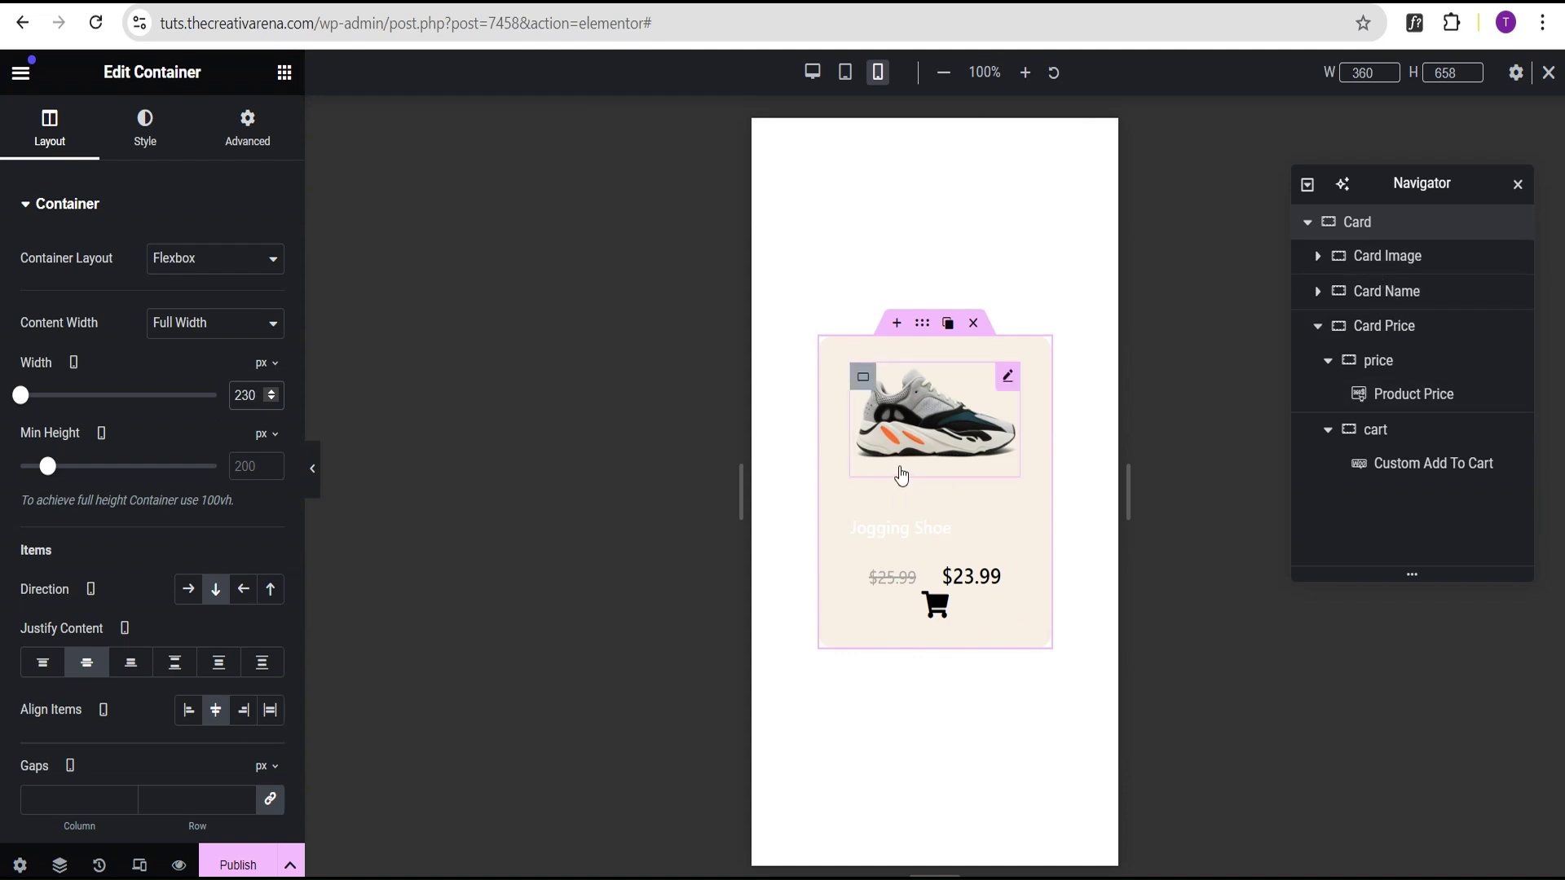
{"action": "left_click", "coordinate": [1005, 378]}
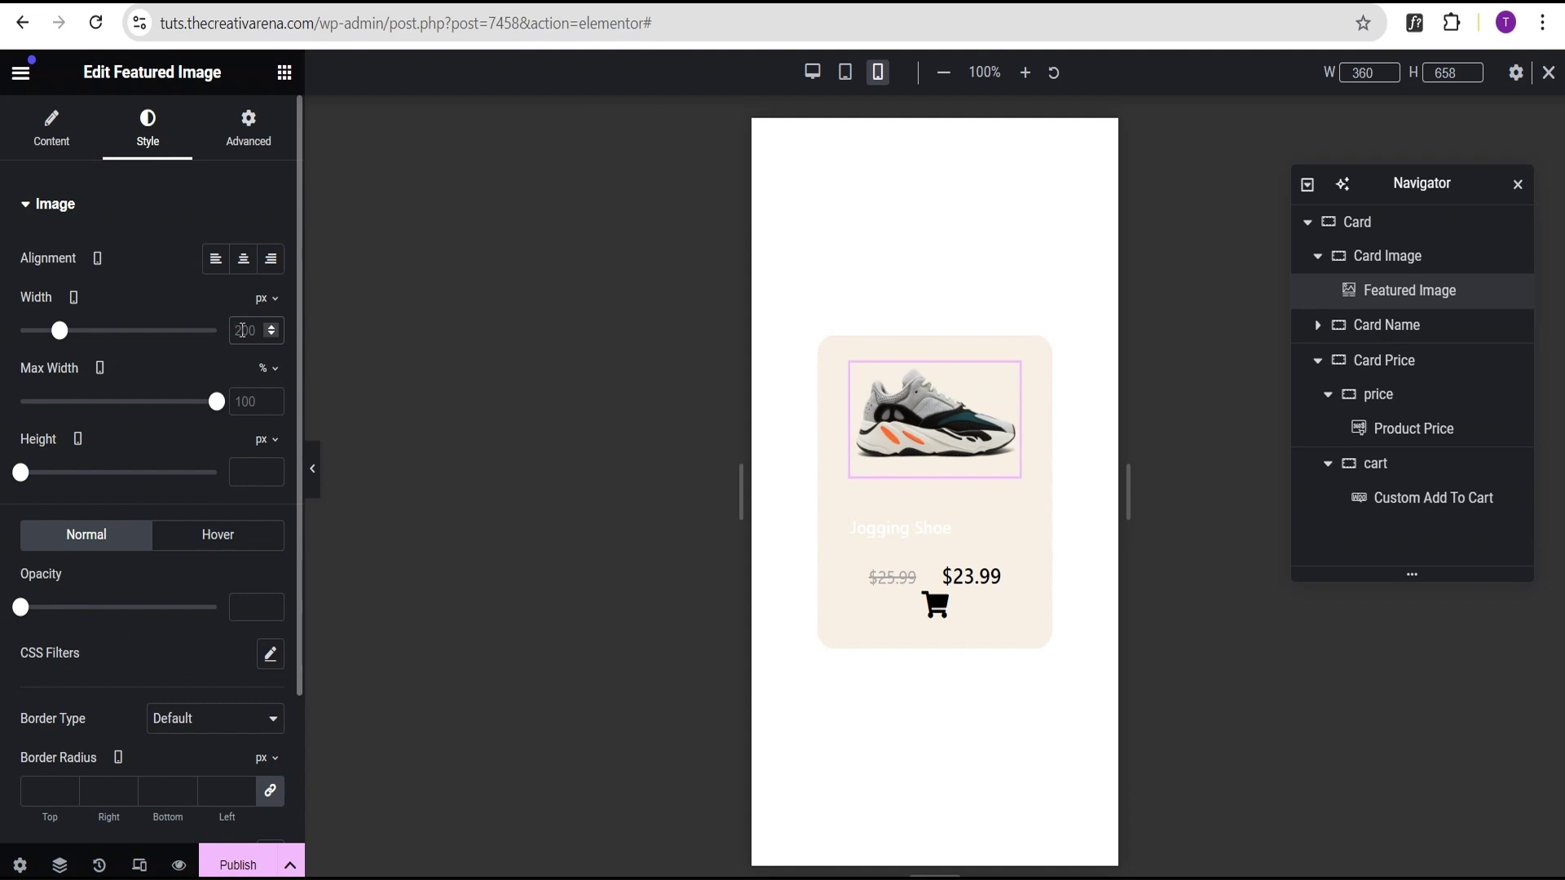
On mobile, set the image width to 150px and the regular price font size to 0.9rem.
{"action": "double_click", "coordinate": [242, 329]}
{"action": "type", "text": "150"}
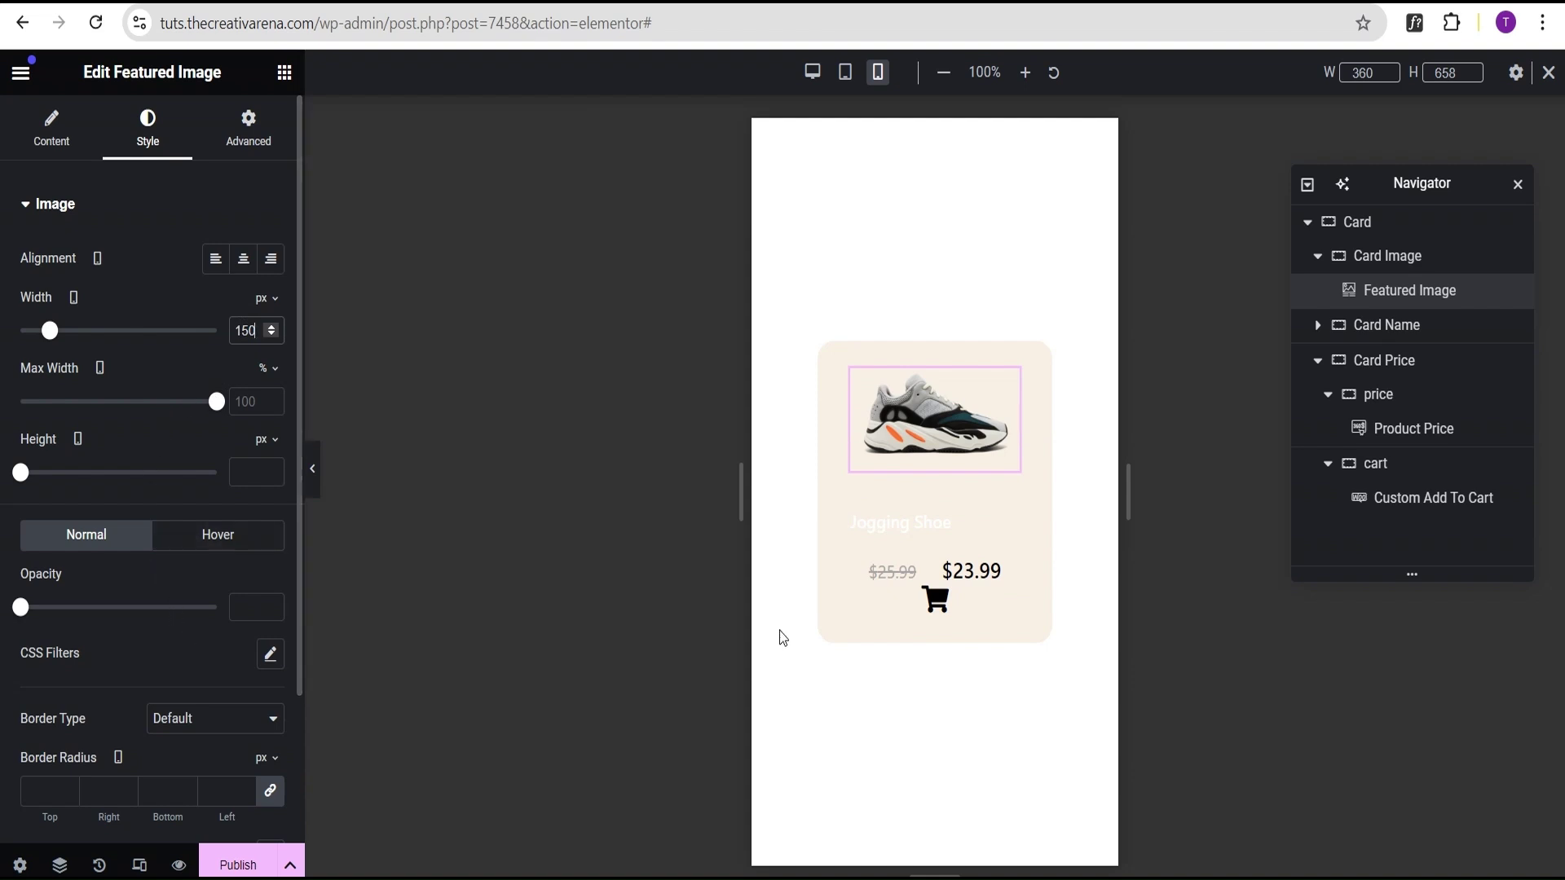
{"action": "left_click", "coordinate": [1404, 432]}
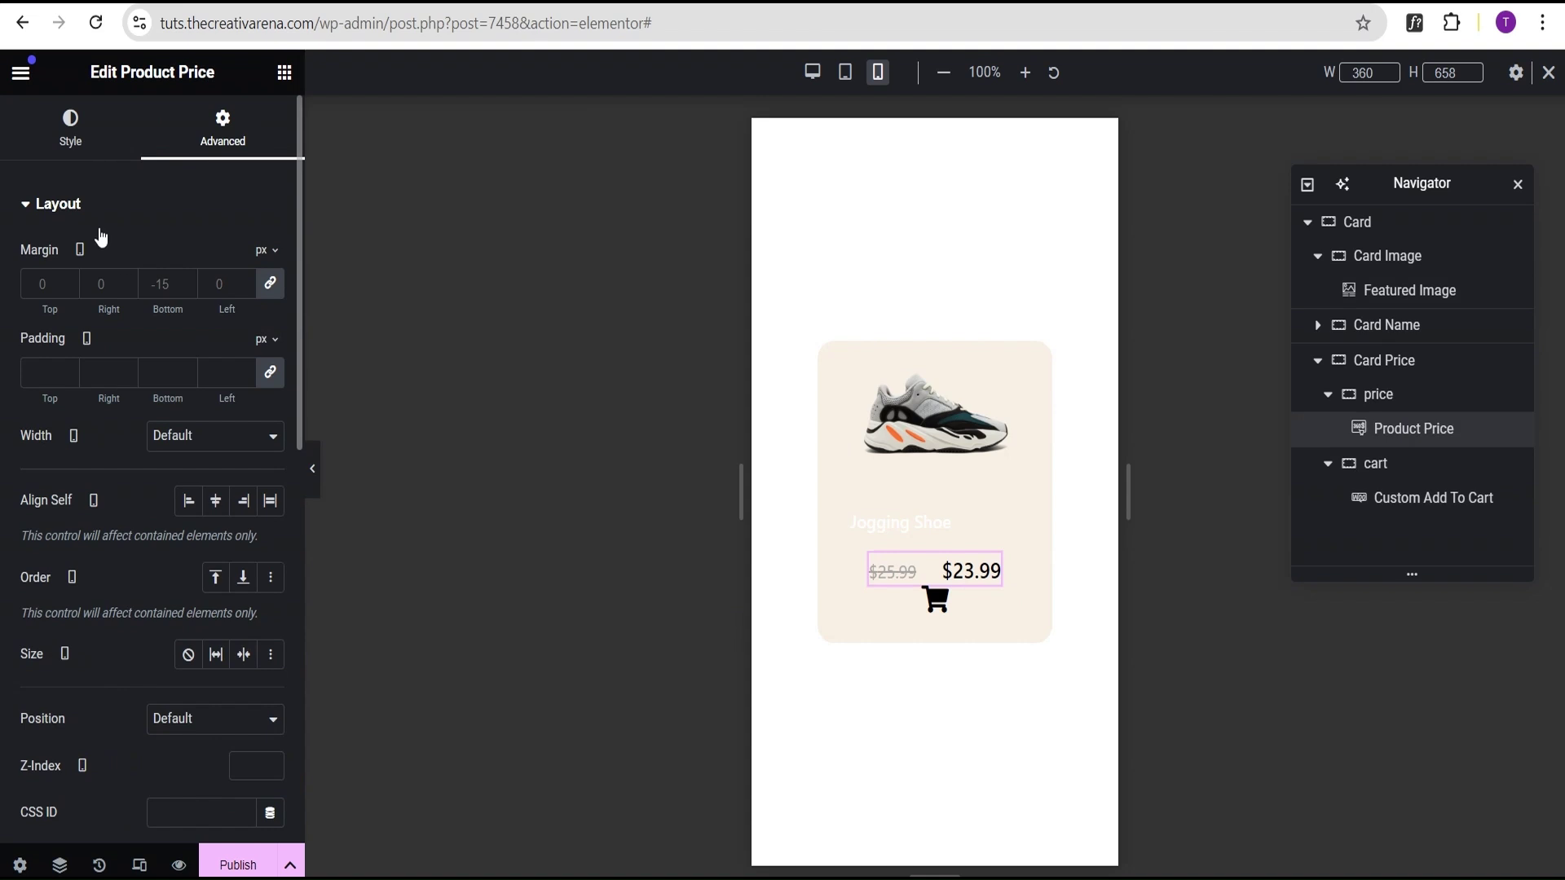
{"action": "left_click", "coordinate": [70, 129]}
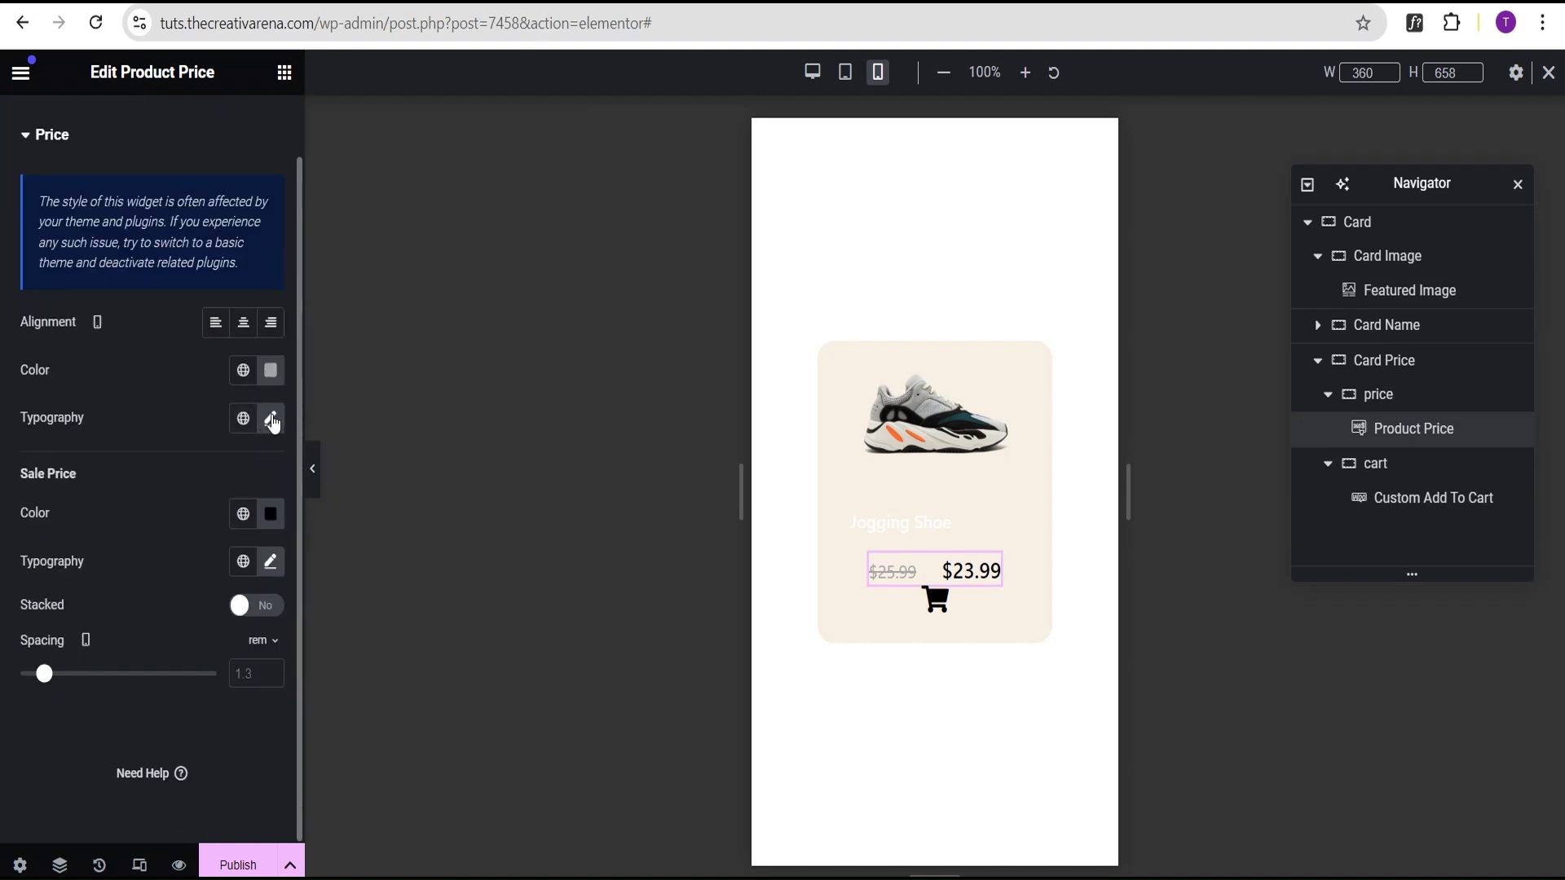
{"action": "left_click", "coordinate": [272, 419]}
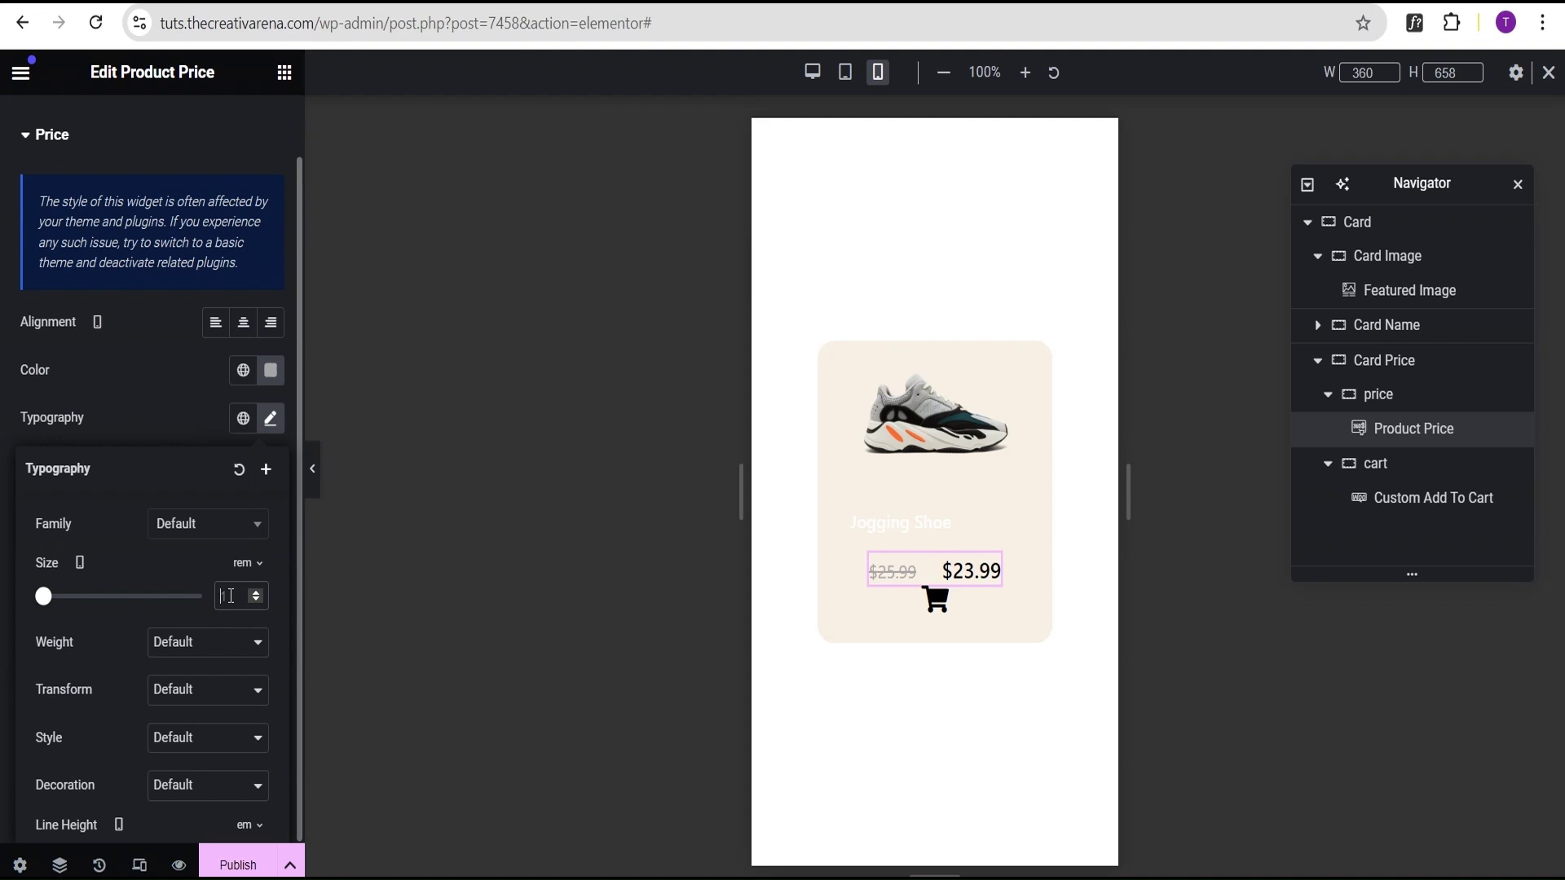
{"action": "left_click", "coordinate": [230, 595]}
{"action": "type", "text": "0.9"}
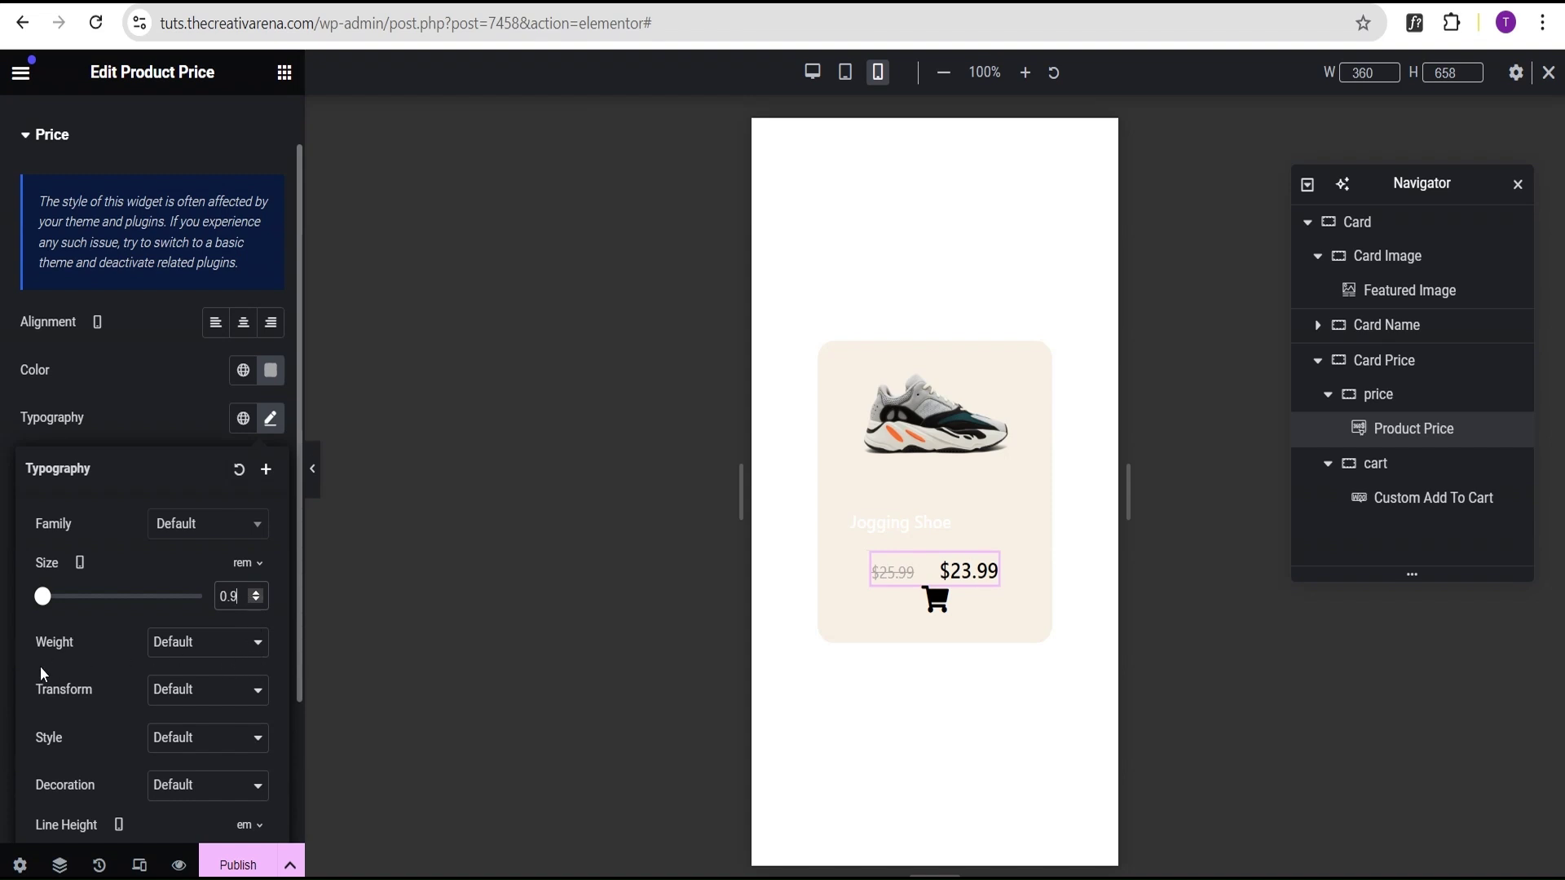
{"action": "left_click", "coordinate": [135, 451]}
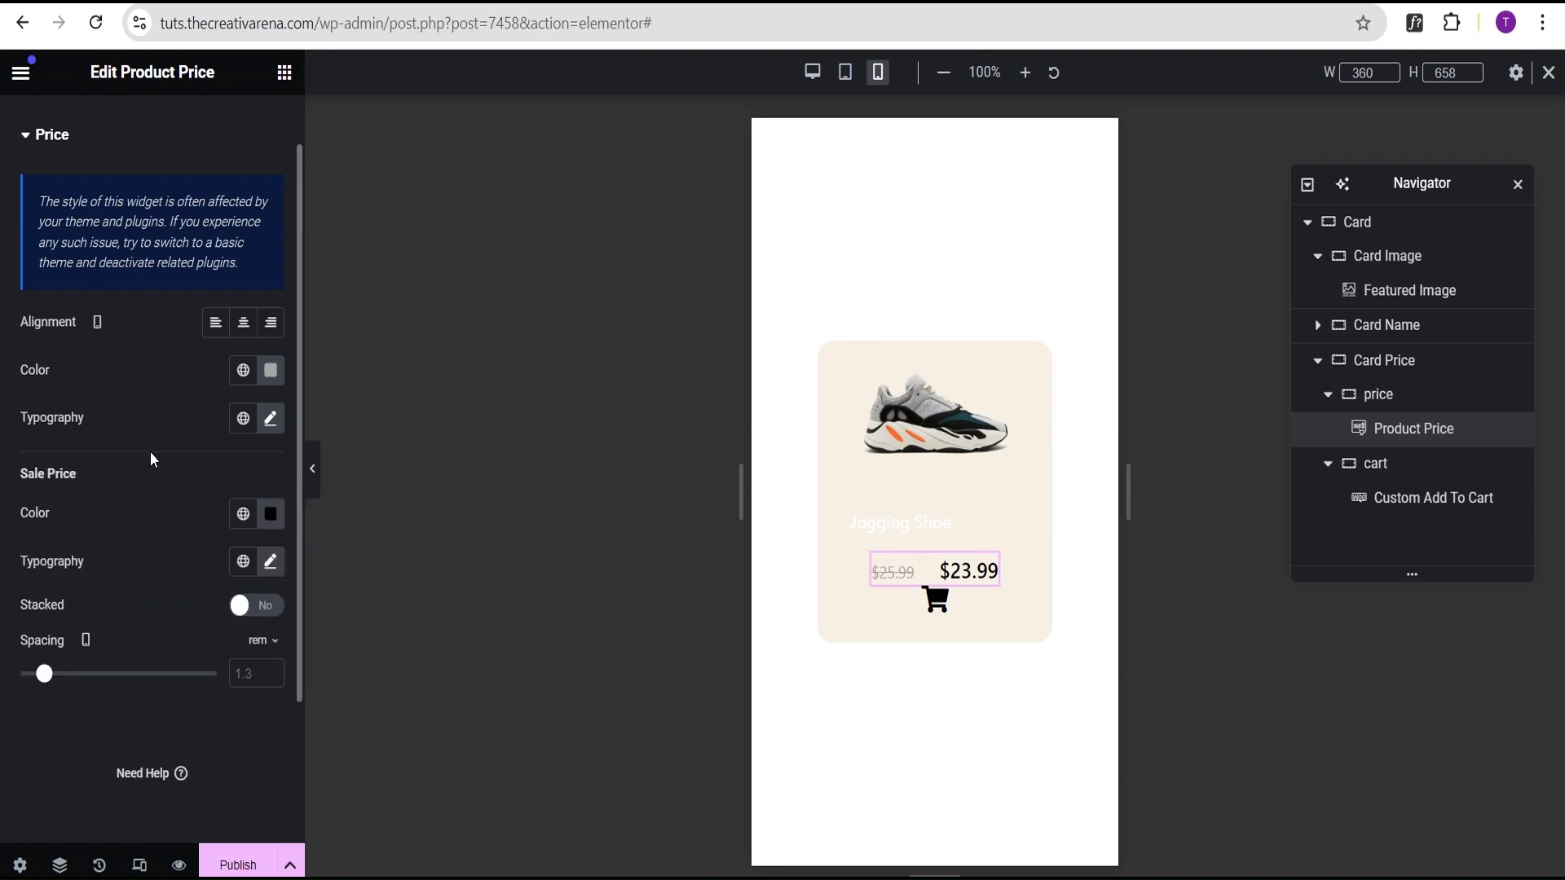
Set the sale price typography font size to 1rem.
{"action": "left_click", "coordinate": [270, 562]}
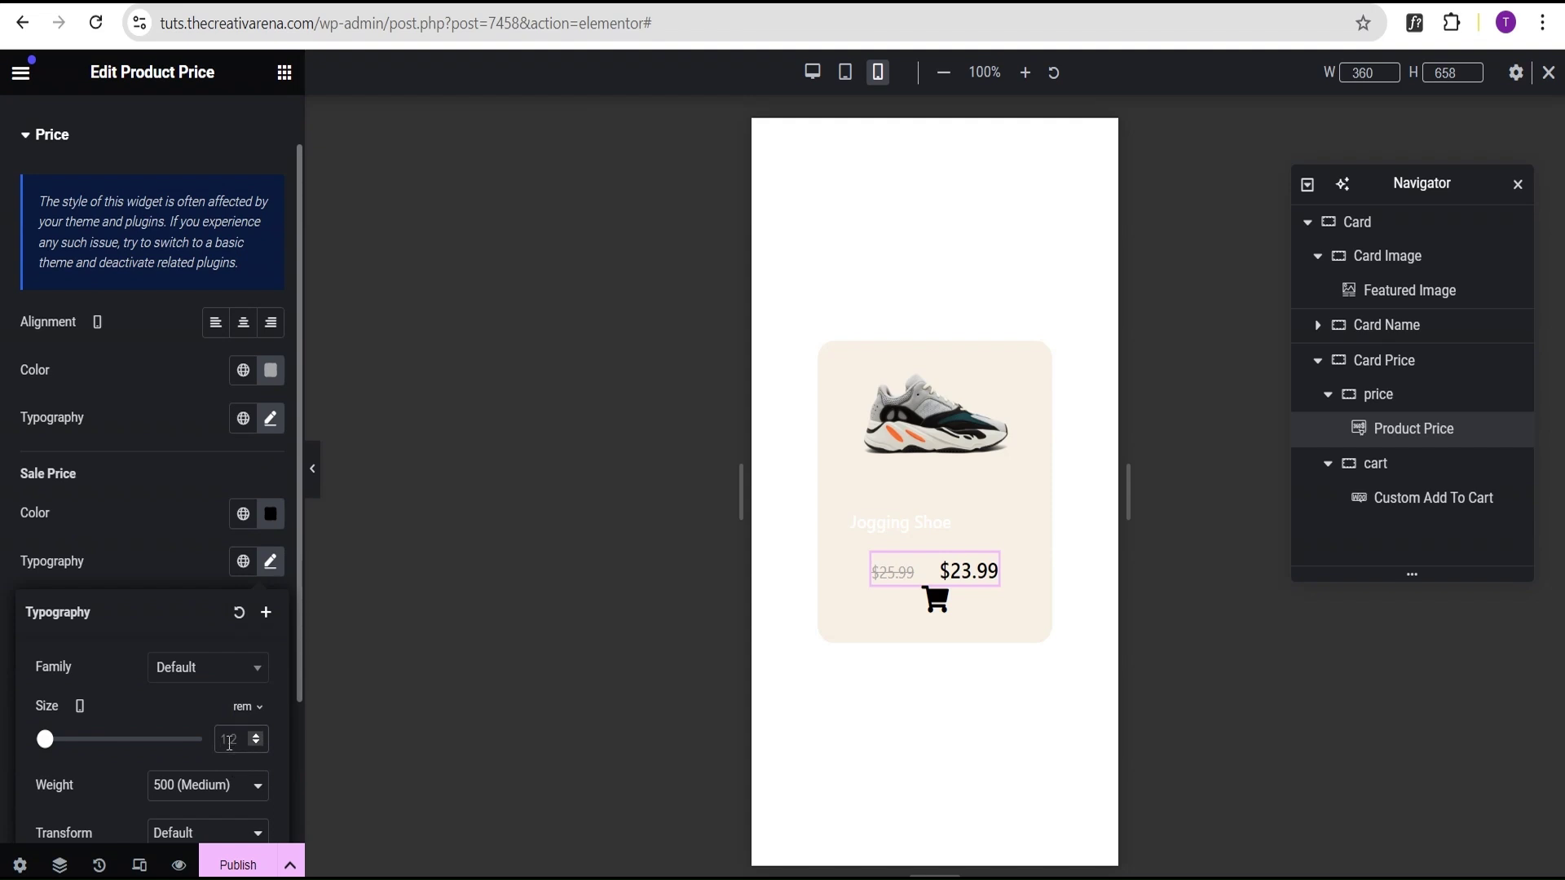
{"action": "left_click", "coordinate": [229, 740]}
{"action": "type", "text": "1"}
{"action": "left_click", "coordinate": [179, 526]}
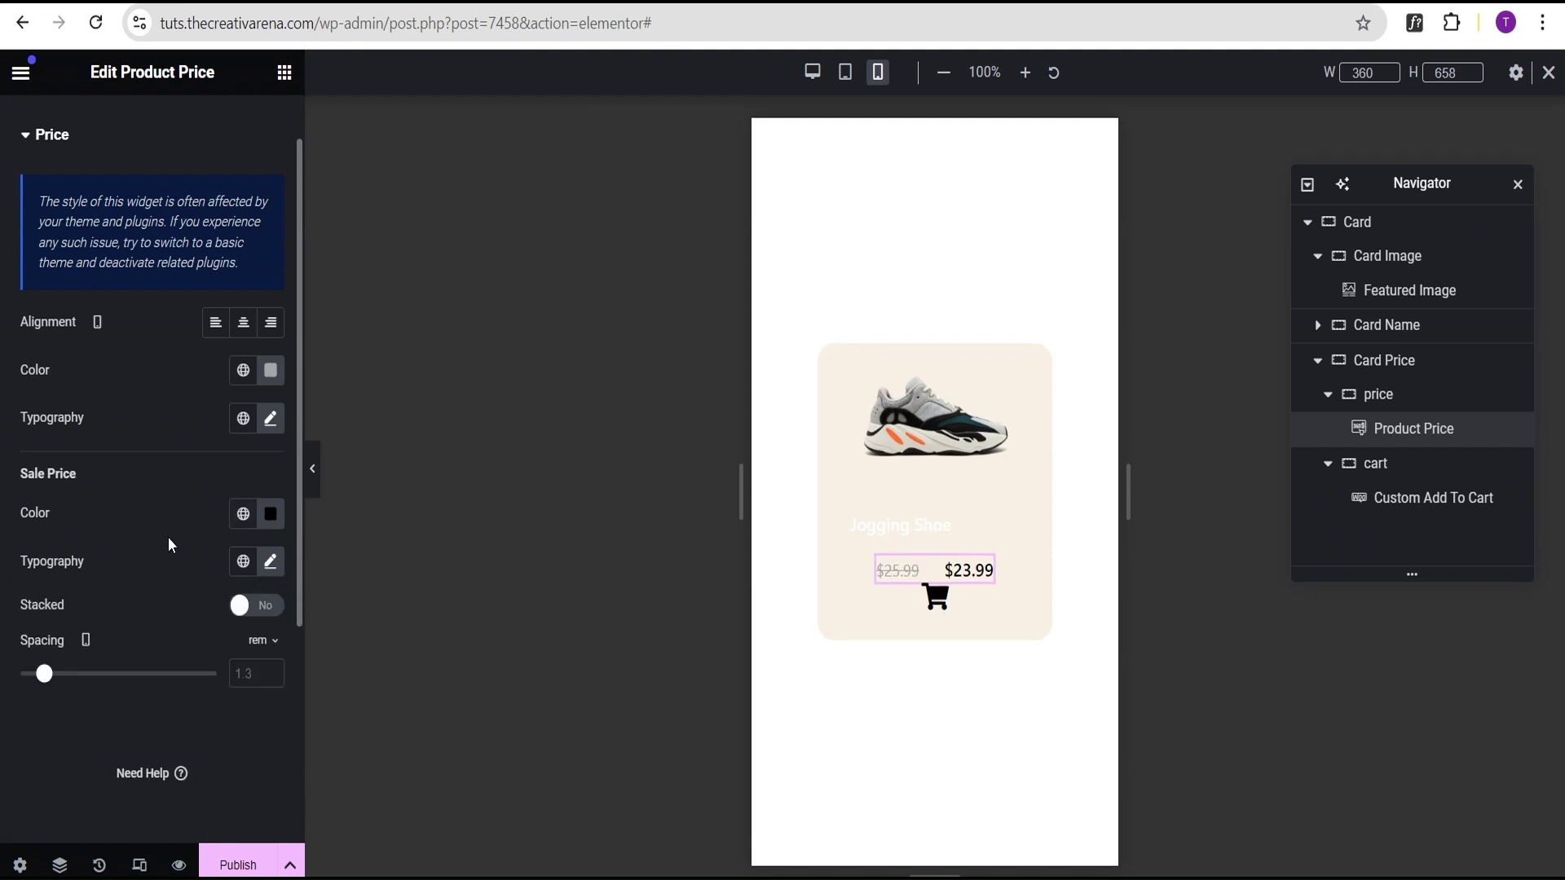
On mobile, set the price container width to 60% and the cart container width to 40%.
{"action": "left_click", "coordinate": [1388, 396]}
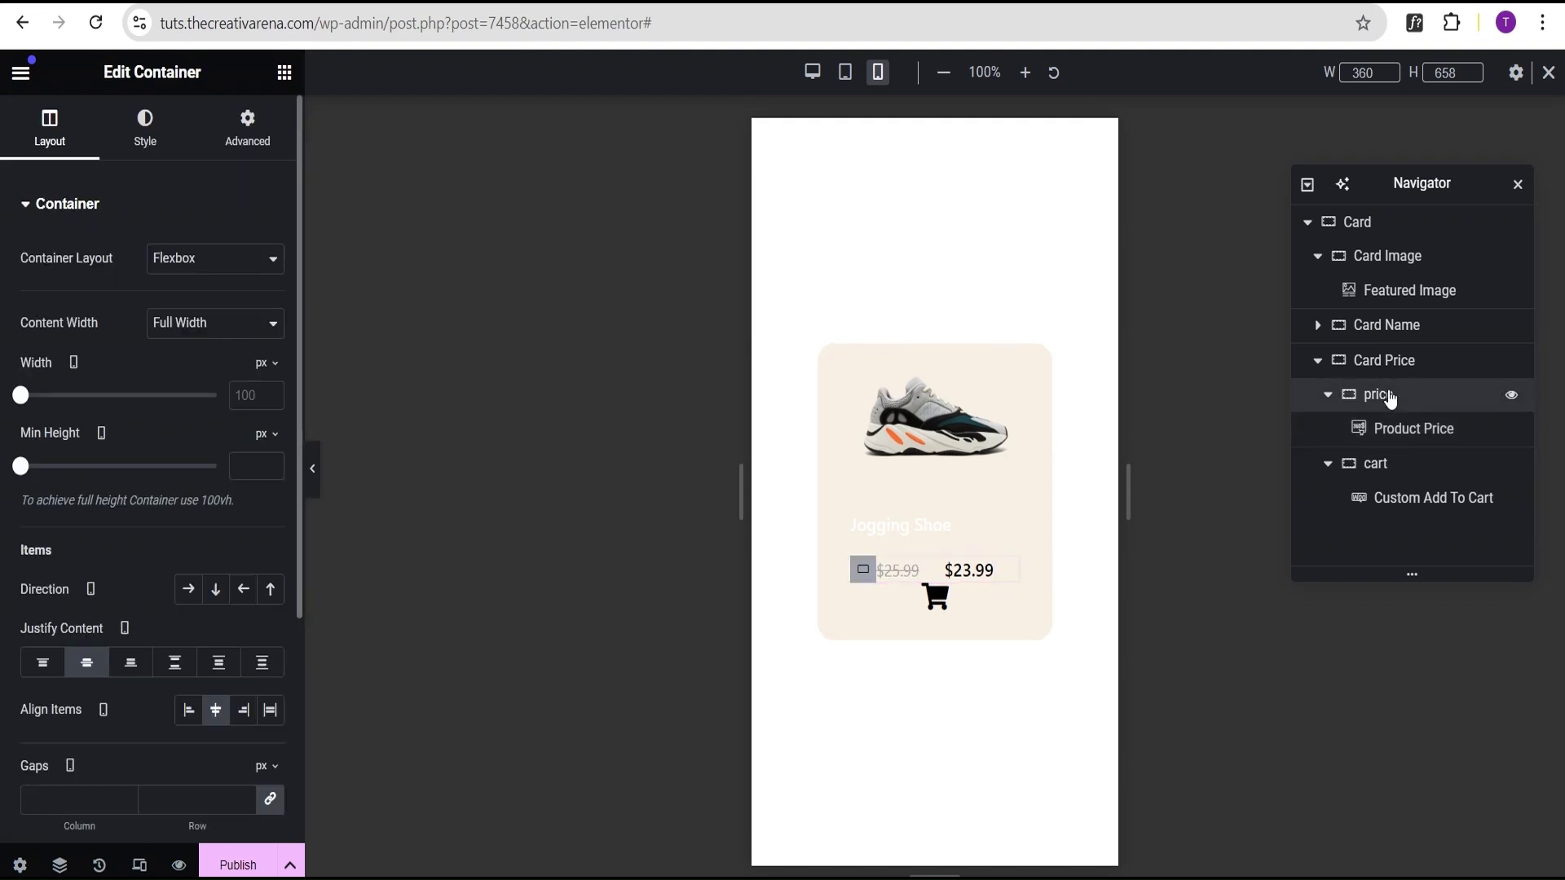
{"action": "left_click", "coordinate": [262, 364]}
{"action": "left_click", "coordinate": [260, 393]}
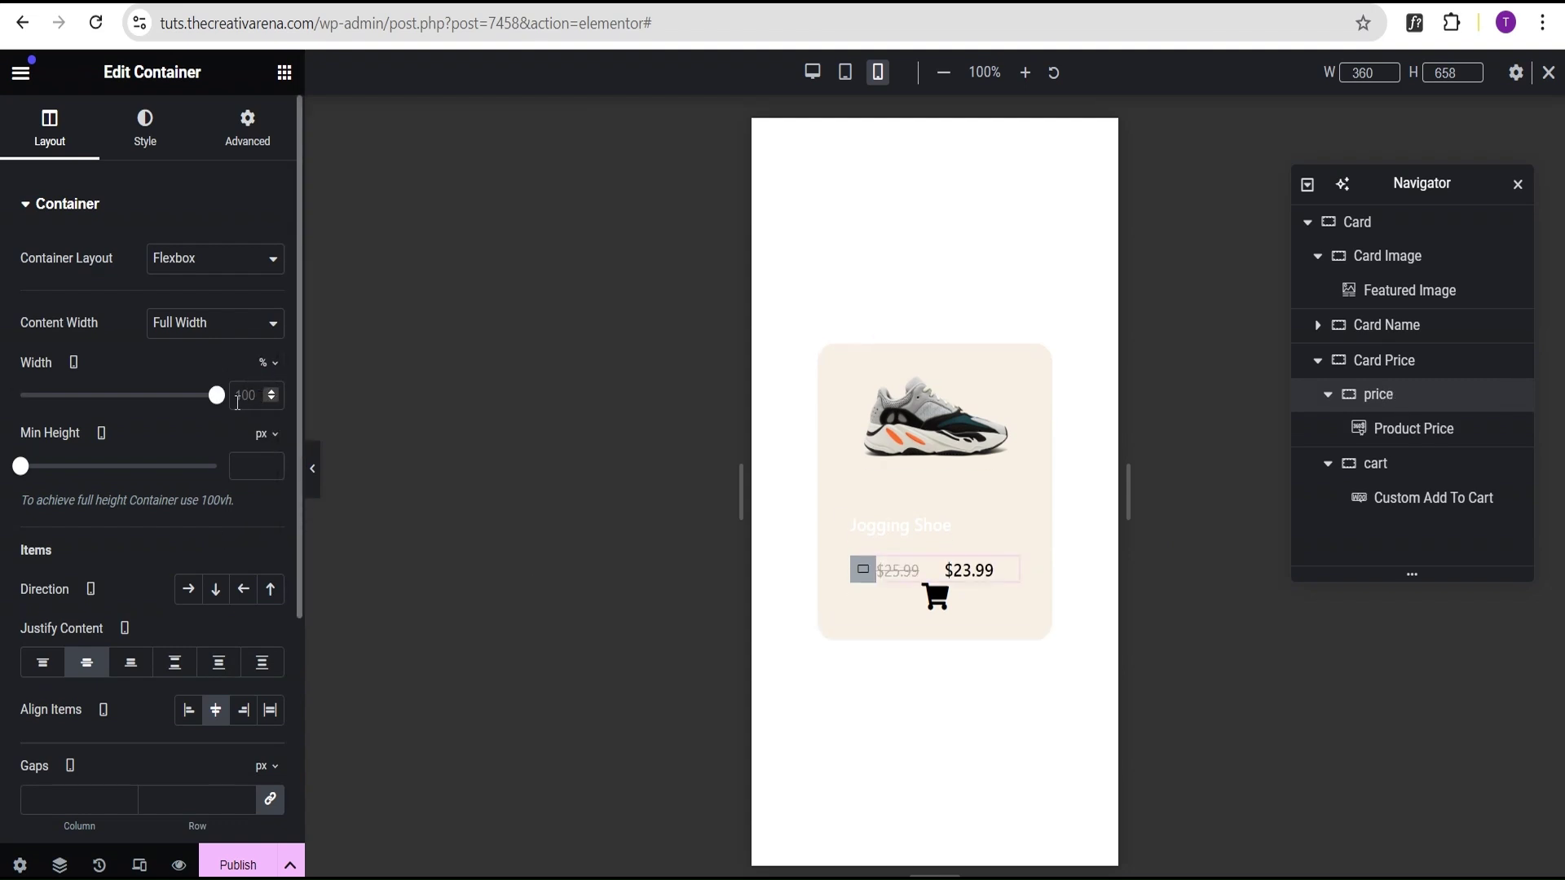
{"action": "type", "text": "60"}
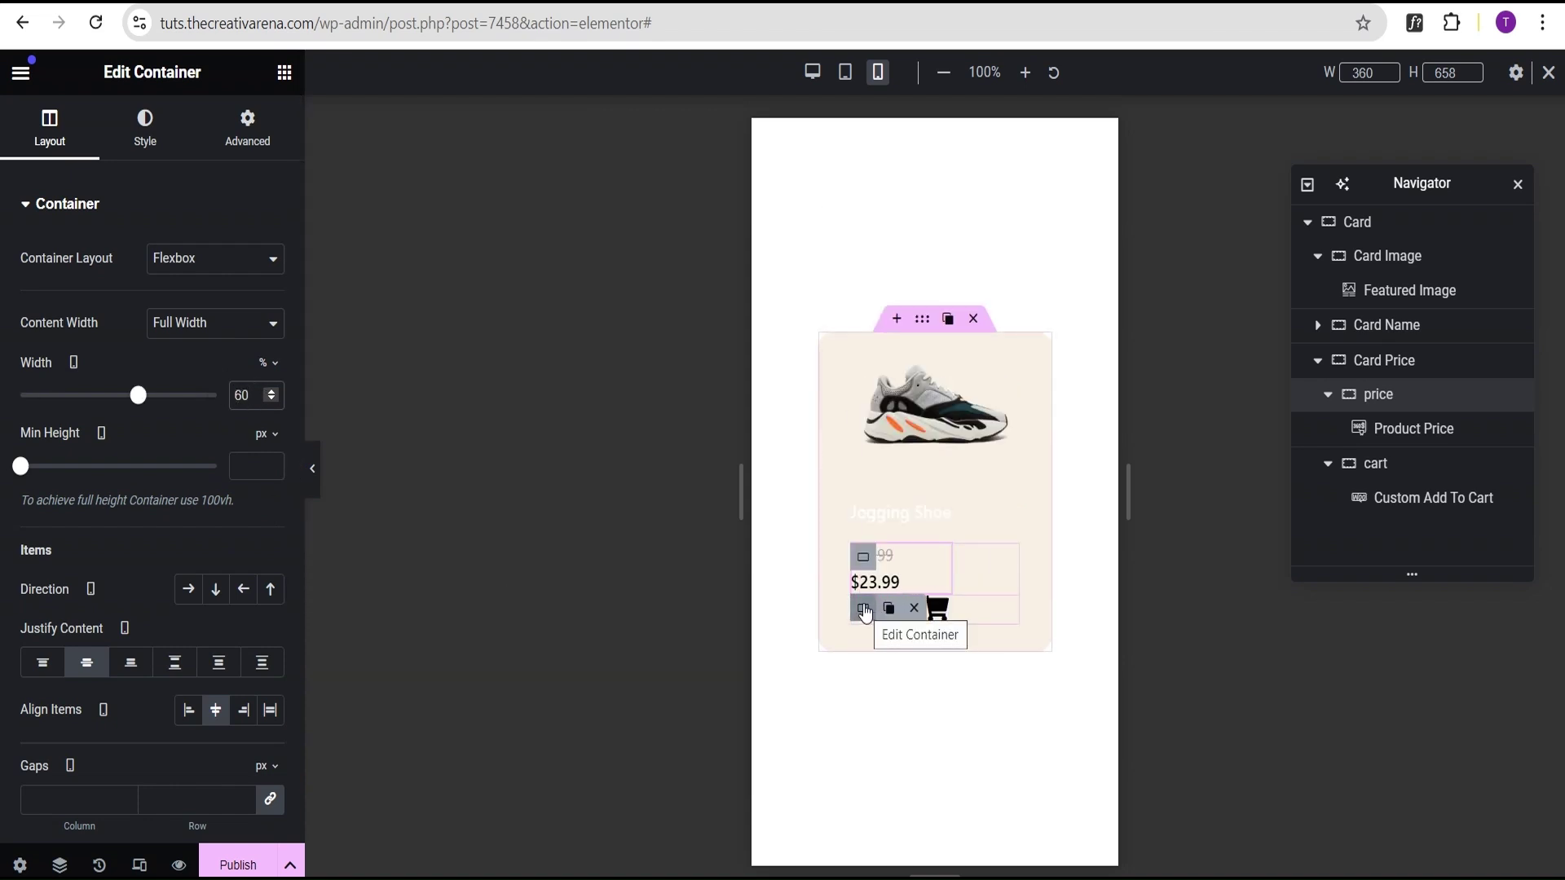
{"action": "left_click", "coordinate": [864, 608]}
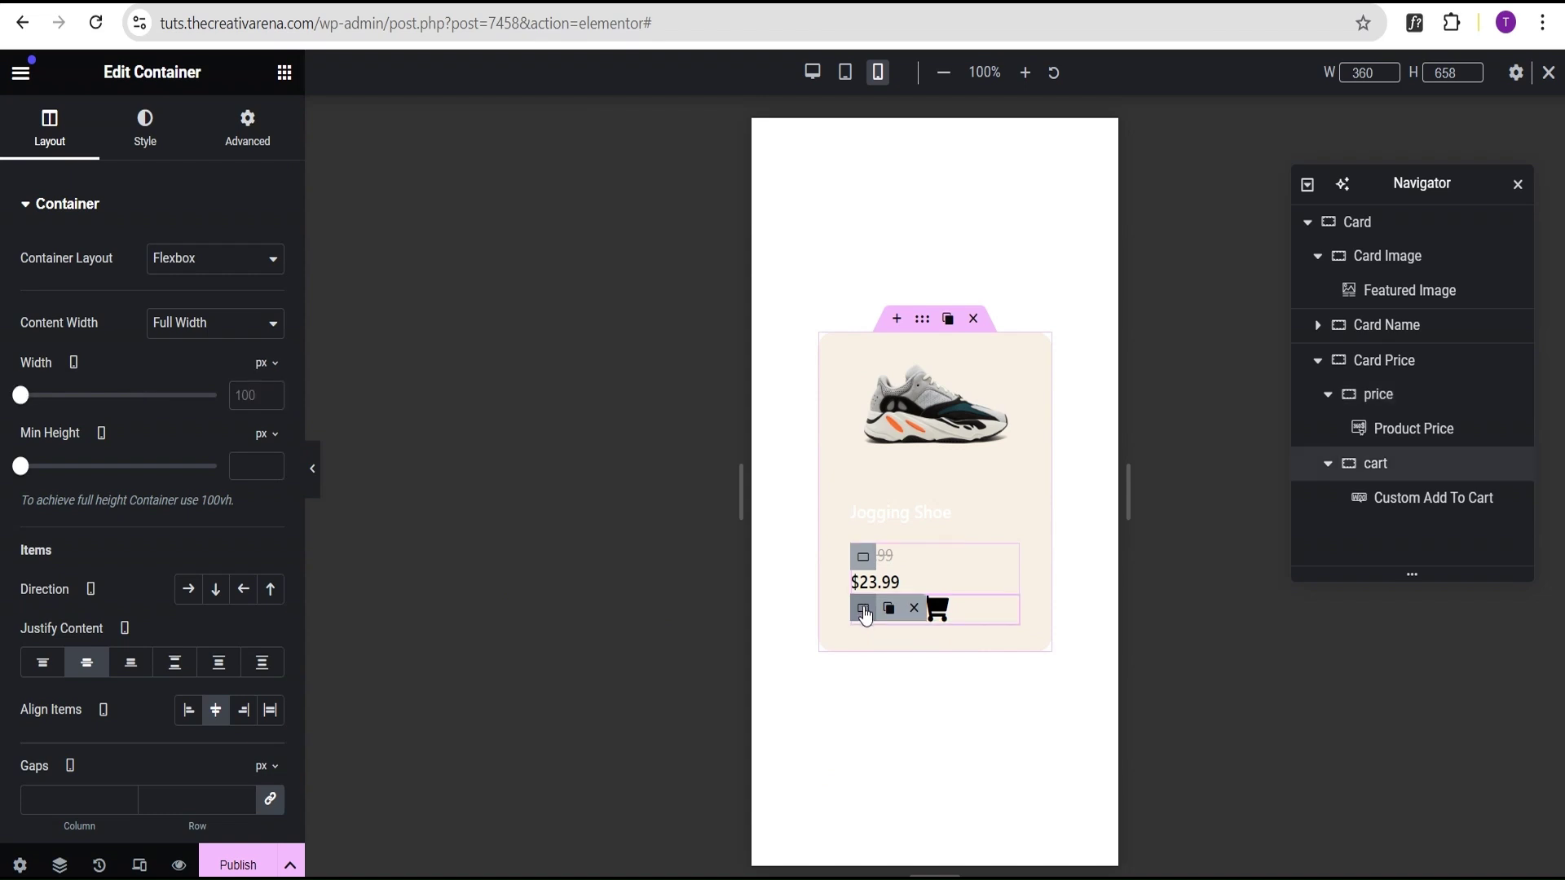
{"action": "left_click", "coordinate": [265, 365]}
{"action": "left_click", "coordinate": [263, 397]}
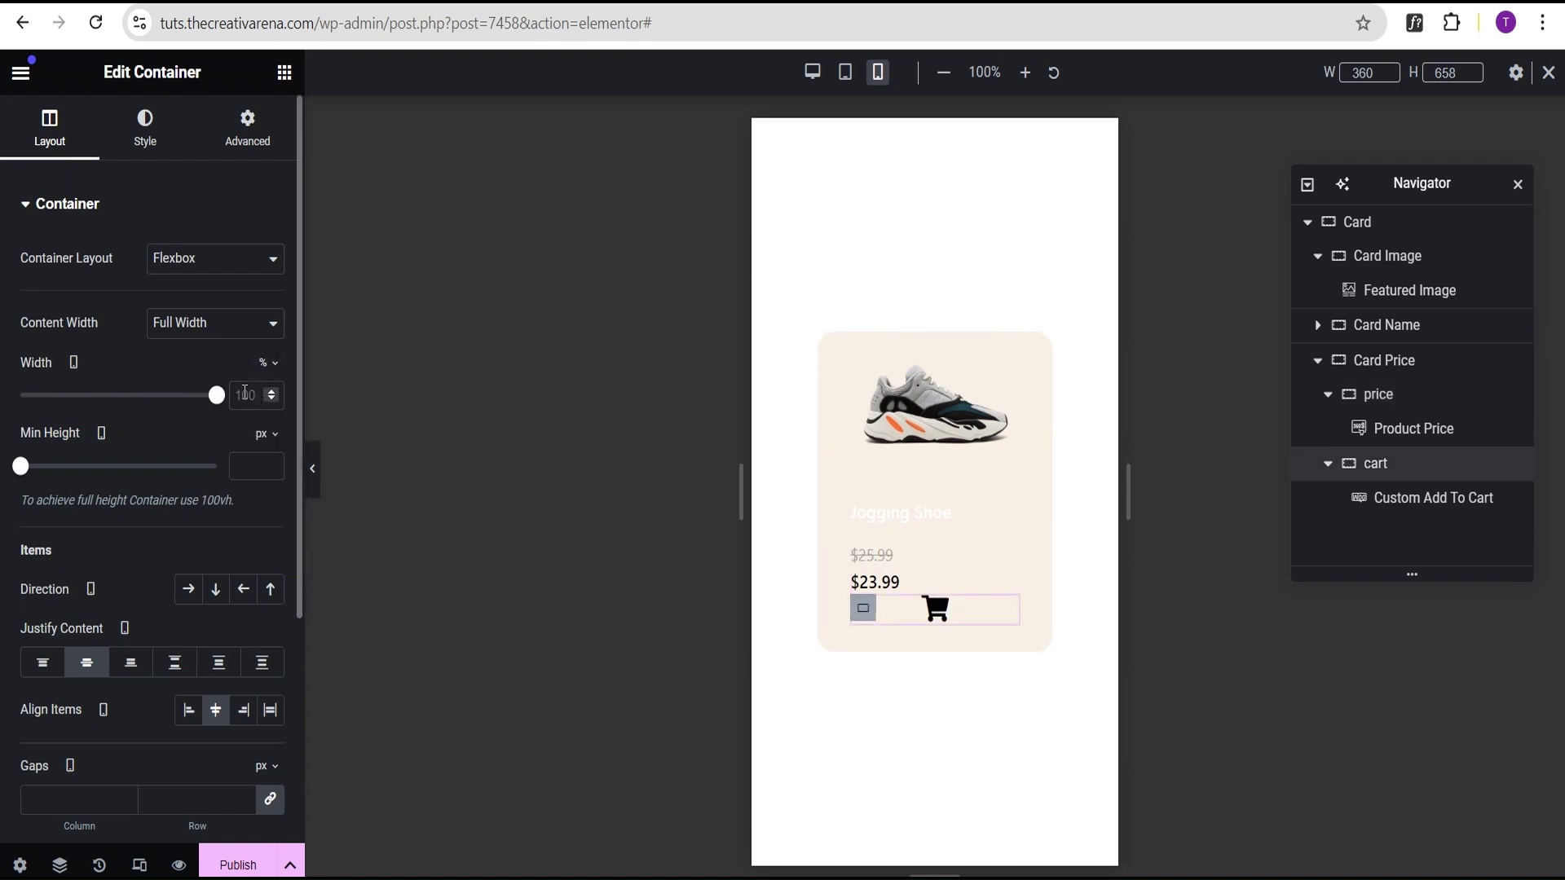
{"action": "type", "text": "40"}
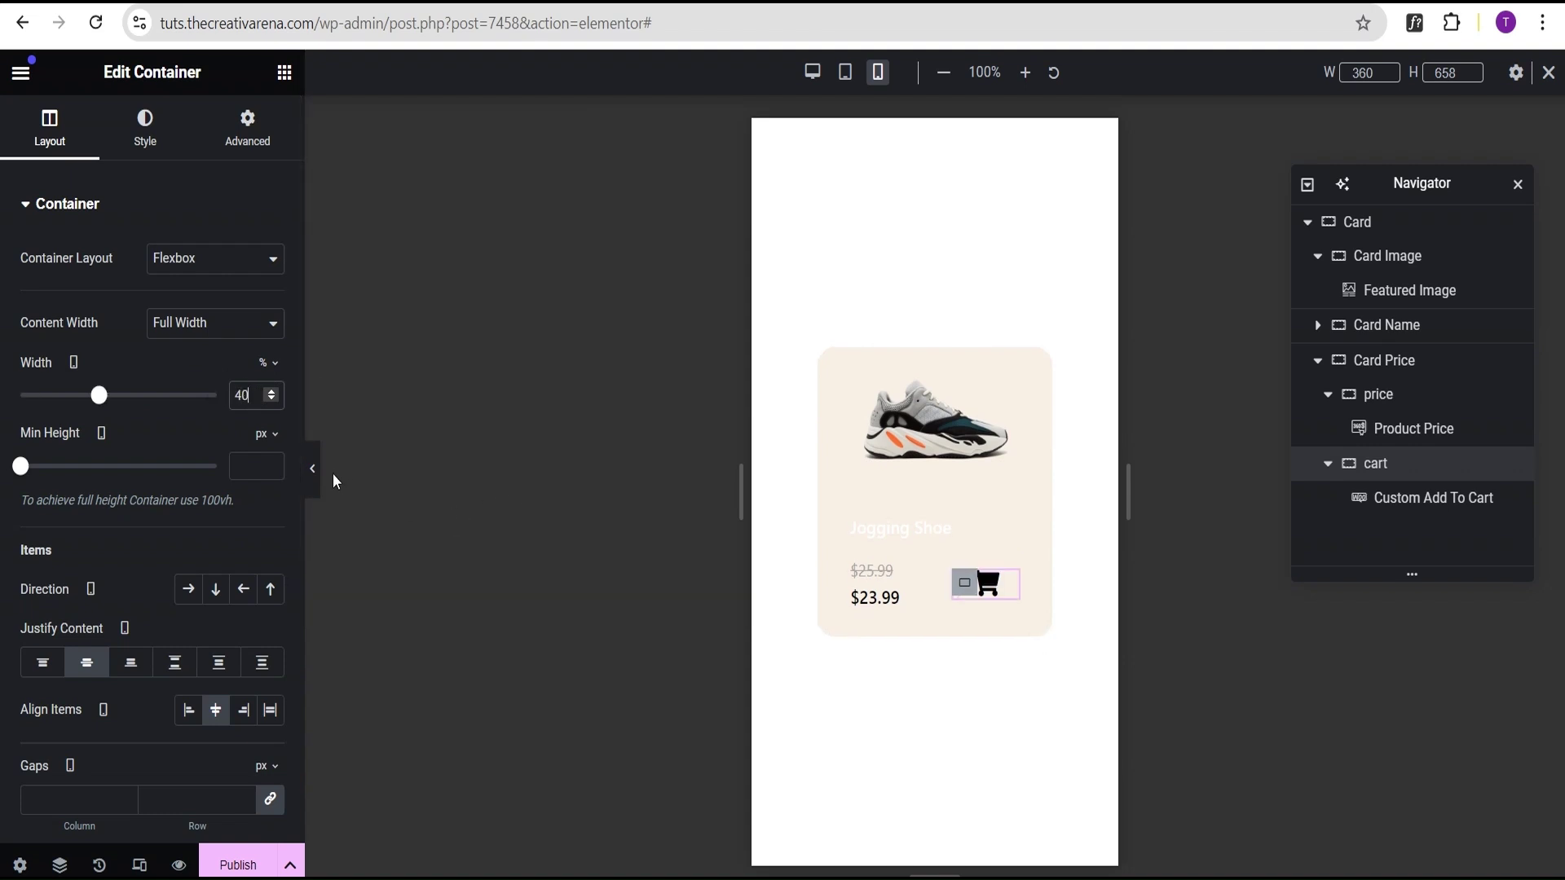
Preview the card with the panel hidden, then return from mobile to desktop view.
{"action": "left_click", "coordinate": [312, 471]}
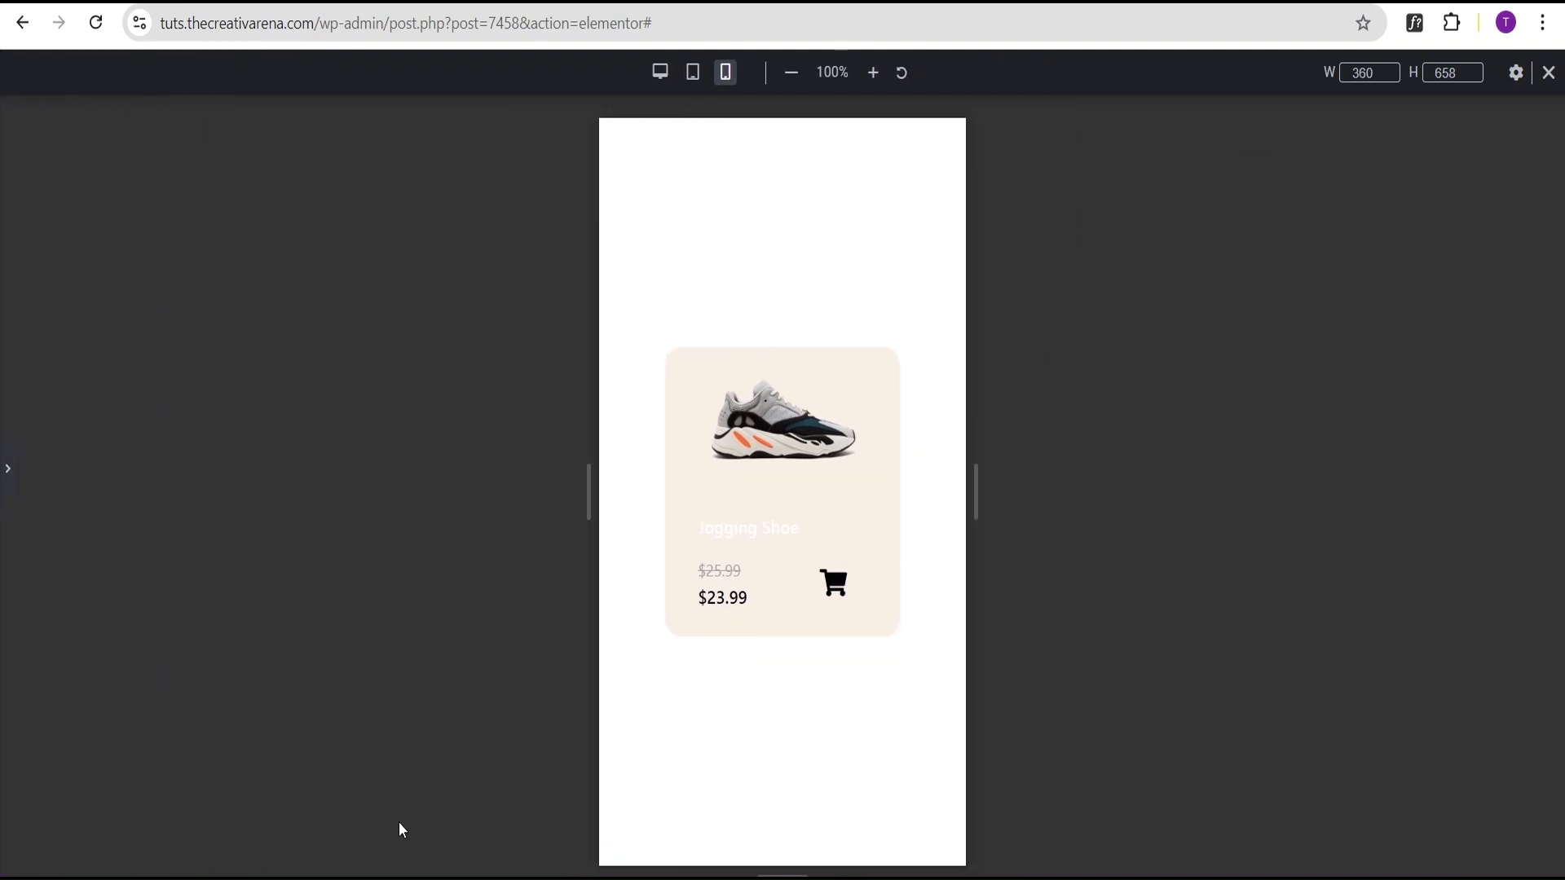
{"action": "left_click", "coordinate": [8, 468]}
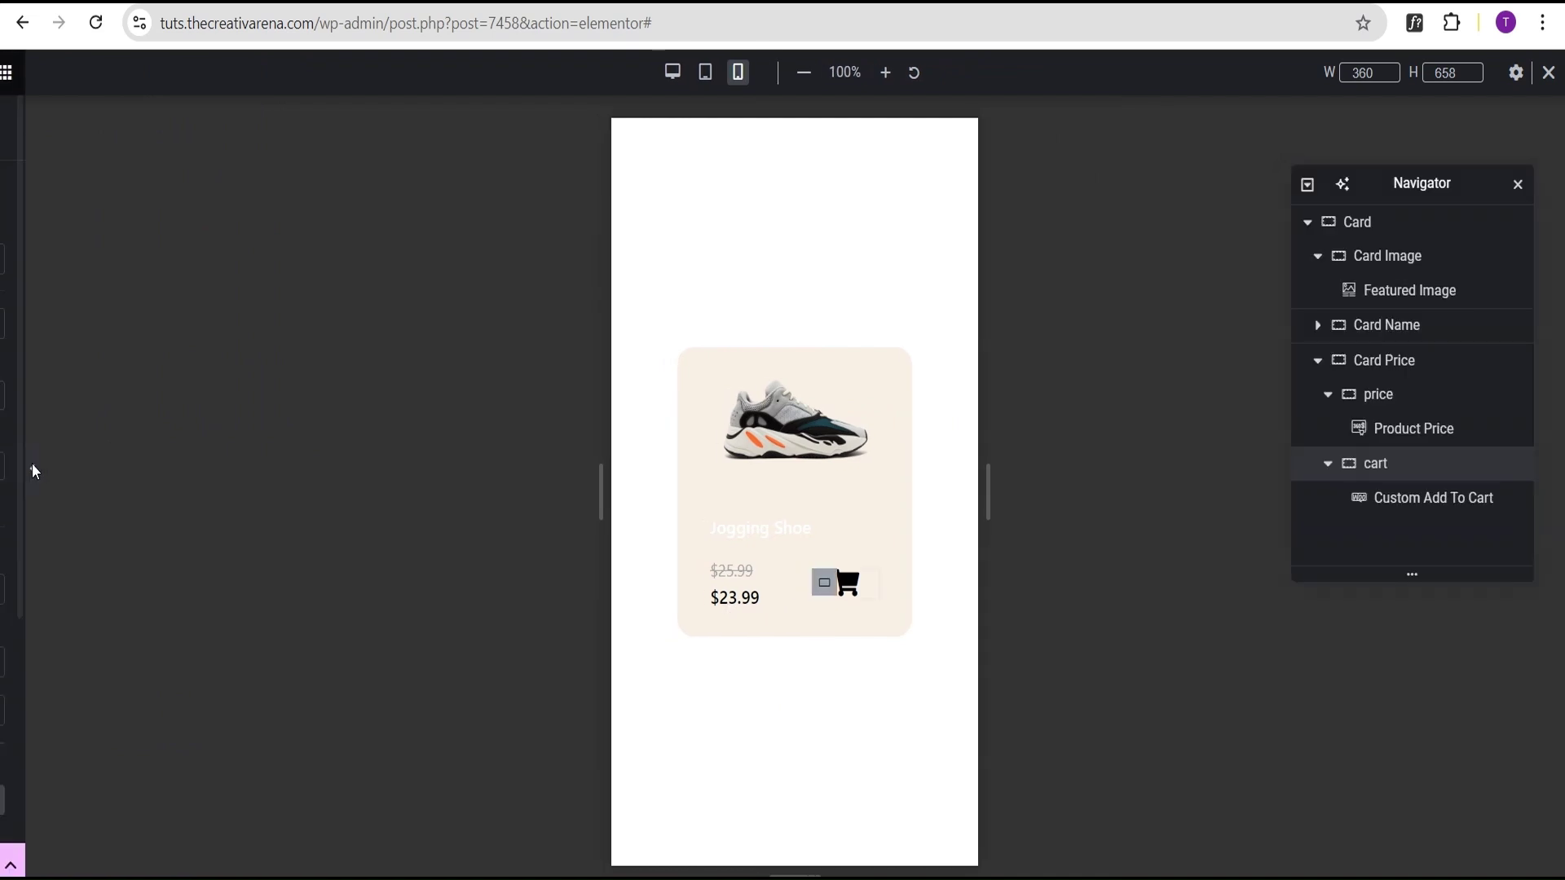
{"action": "left_click", "coordinate": [1550, 73]}
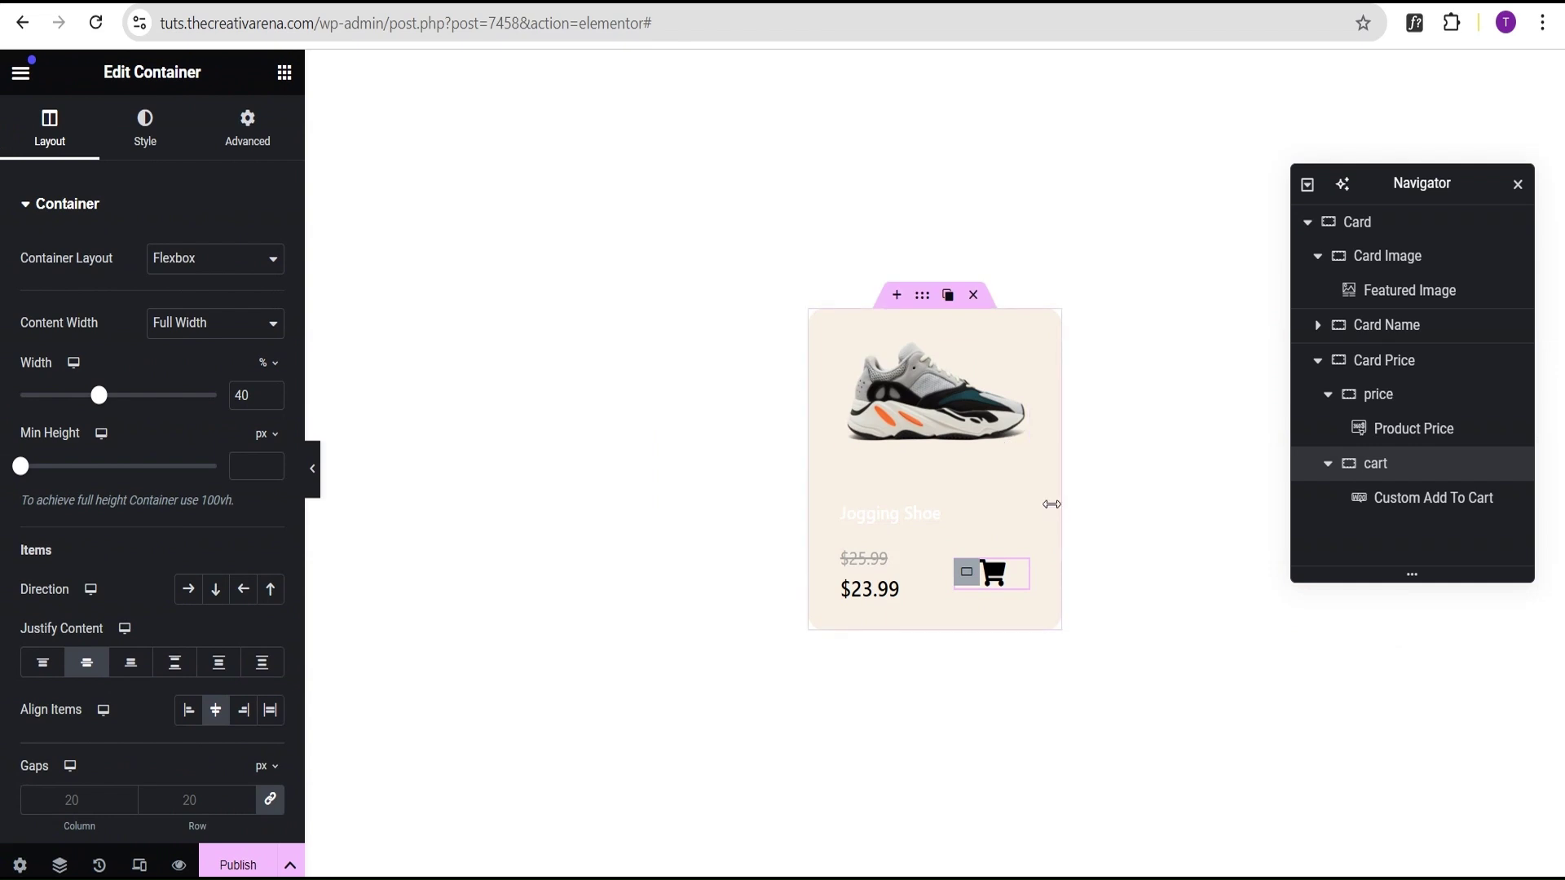
Collapse the Card Image and Card Price entries in the Navigator and select the Card container.
{"action": "left_click", "coordinate": [1318, 258]}
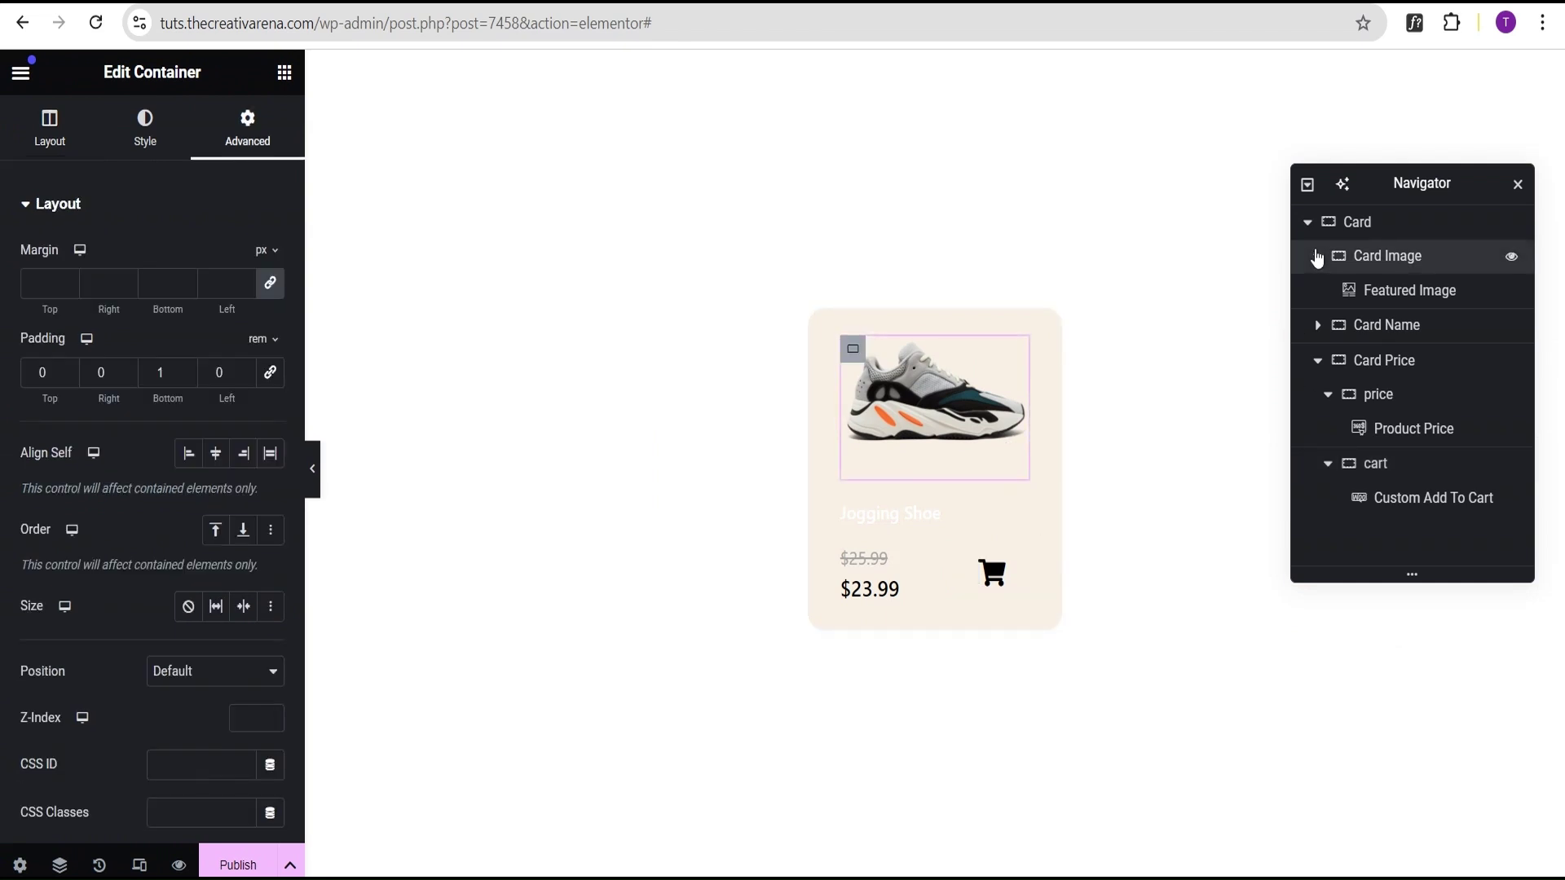
{"action": "left_click", "coordinate": [1318, 257]}
{"action": "left_click", "coordinate": [1317, 327]}
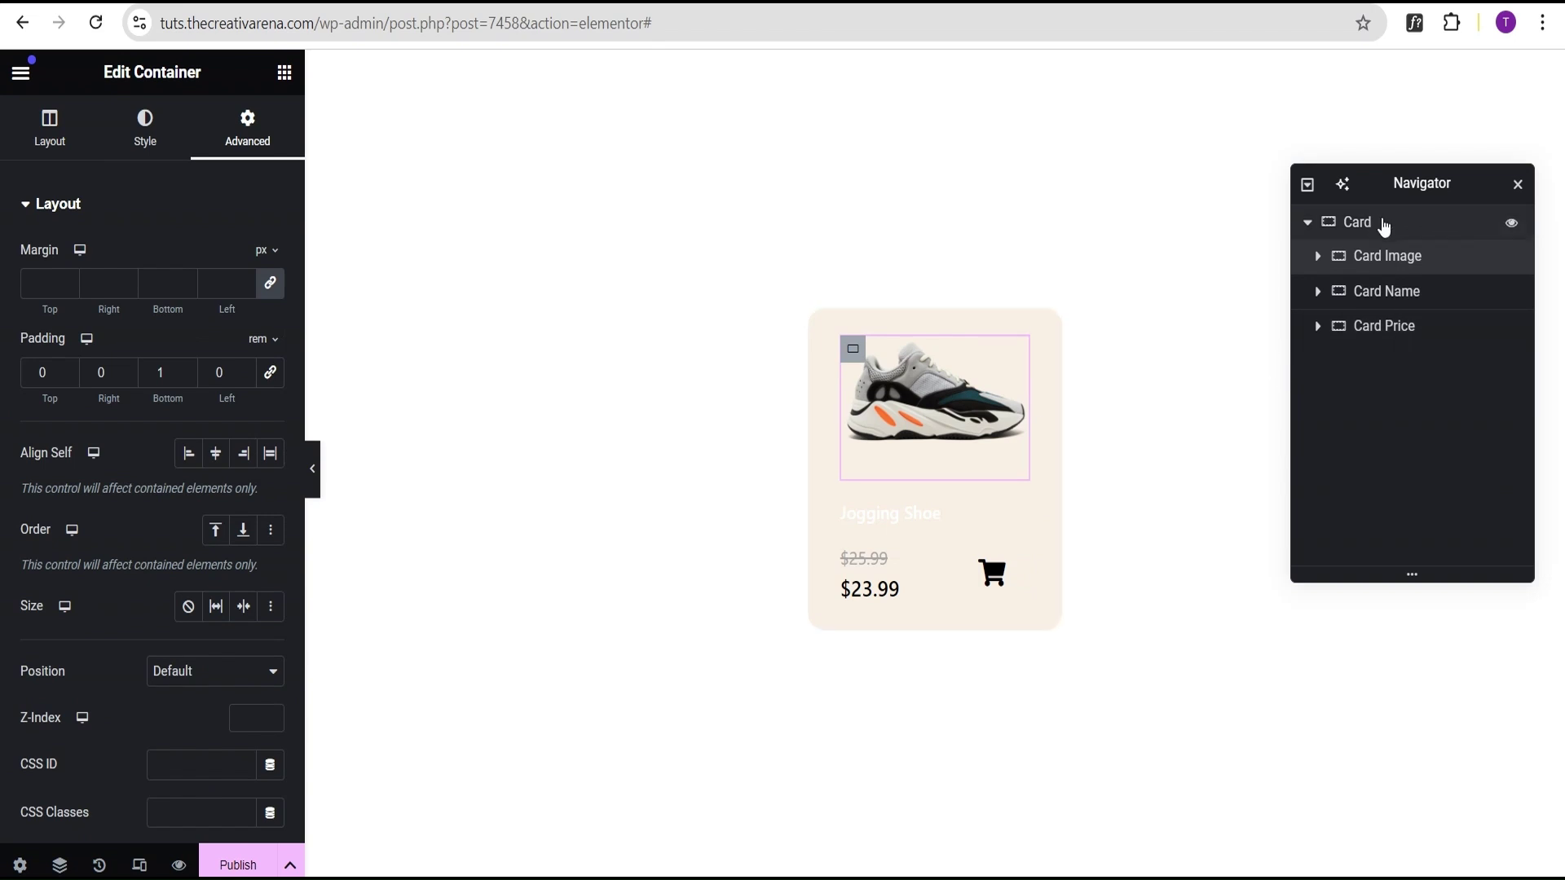
{"action": "left_click", "coordinate": [1383, 221]}
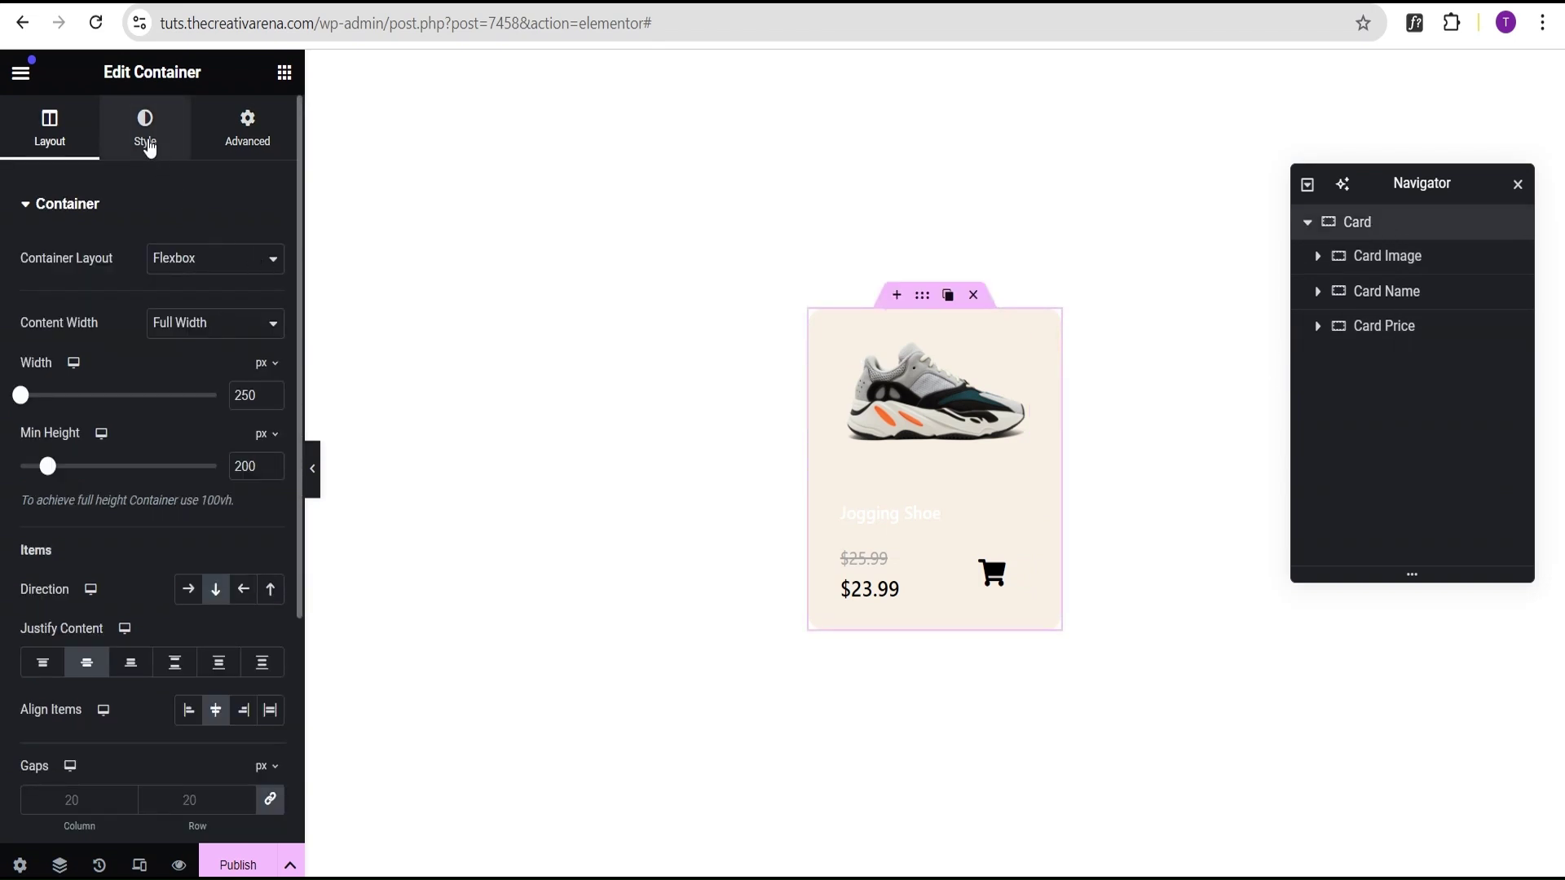
Give the Card a Classic #ebebeb hover background and preview it.
{"action": "left_click", "coordinate": [149, 146]}
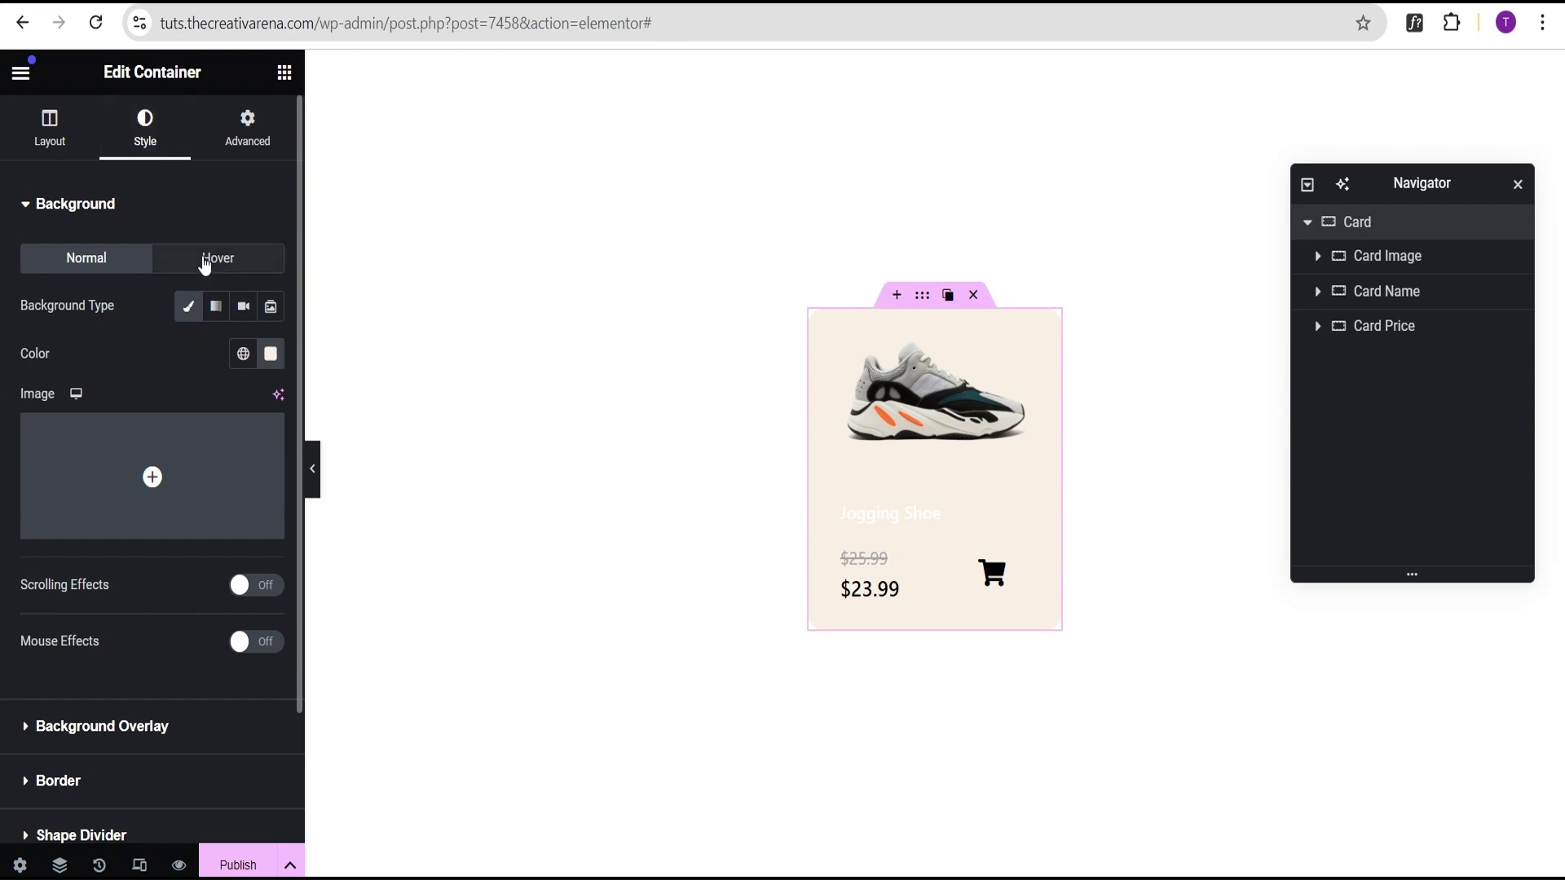
{"action": "left_click", "coordinate": [211, 259]}
{"action": "left_click", "coordinate": [243, 307]}
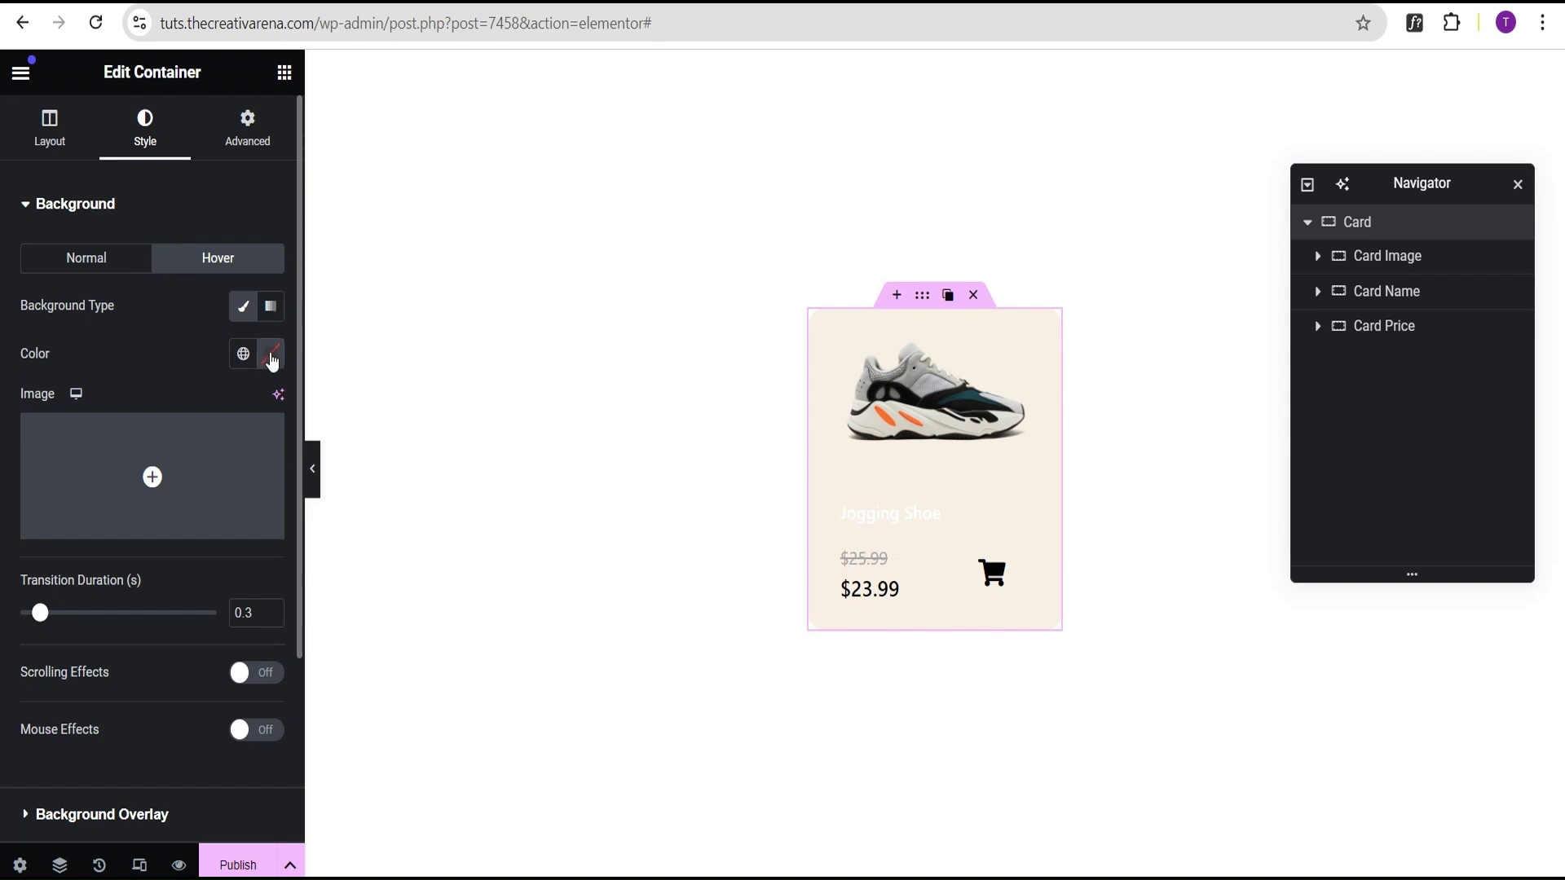
{"action": "left_click", "coordinate": [271, 356]}
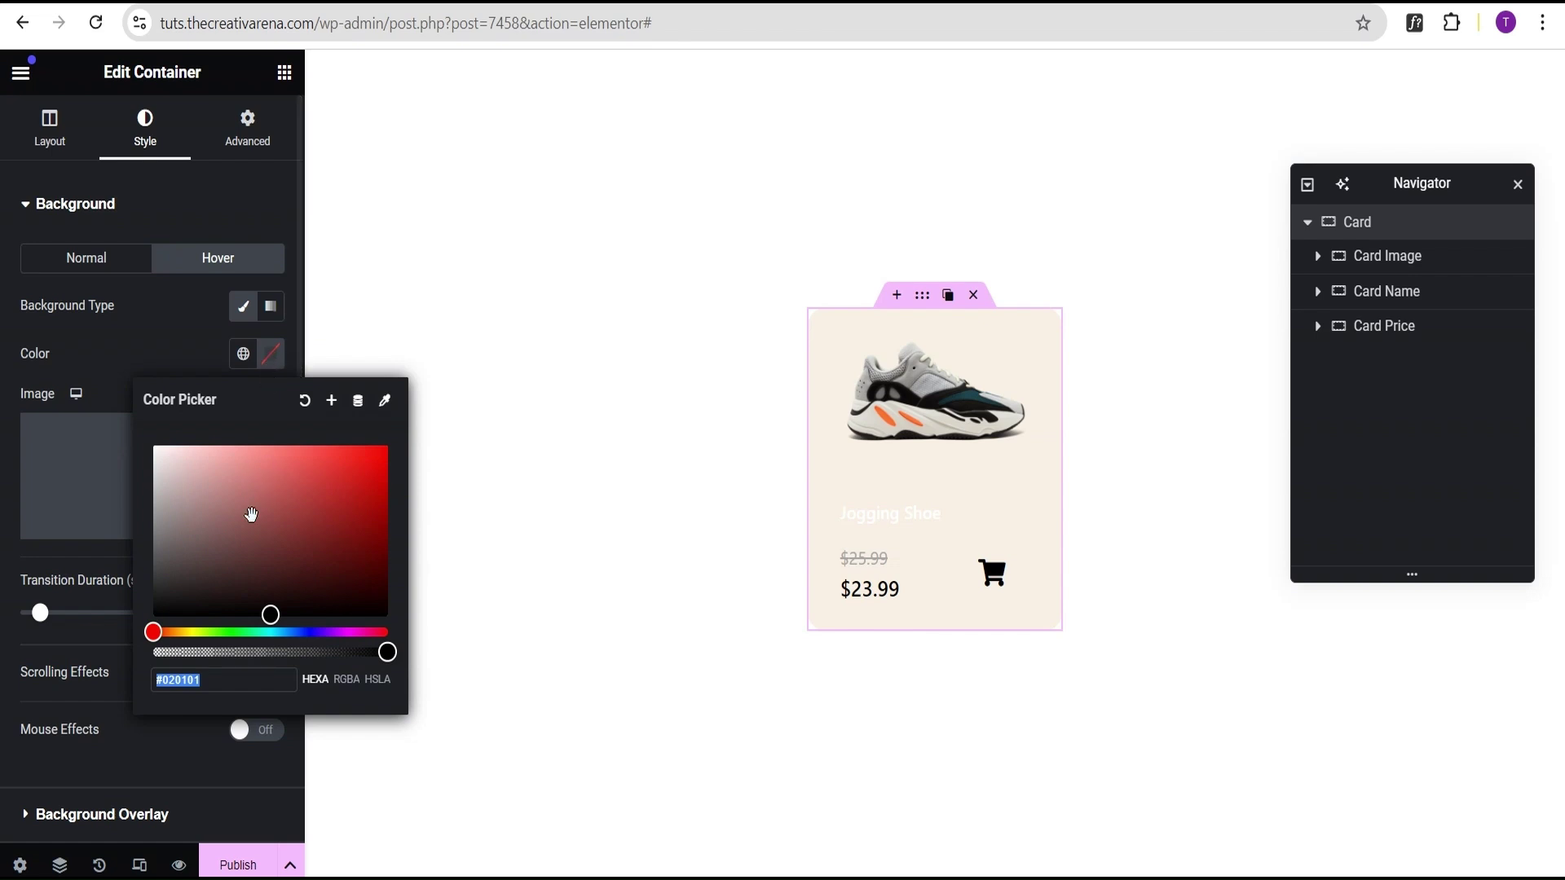
{"action": "type", "text": "ebebeb"}
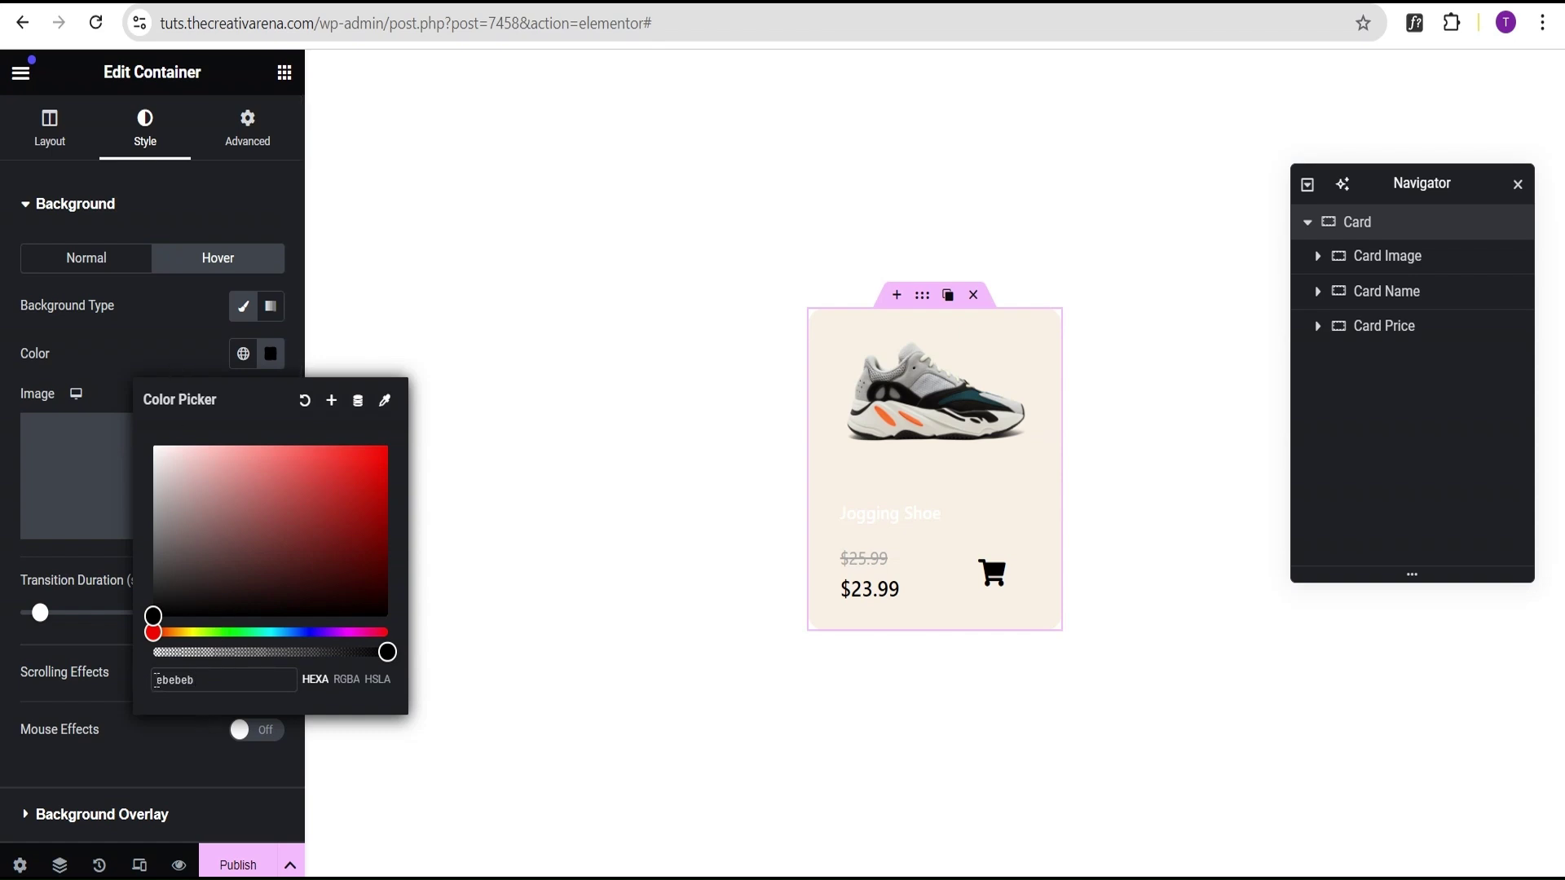
{"action": "type", "text": "#"}
{"action": "left_click", "coordinate": [178, 352]}
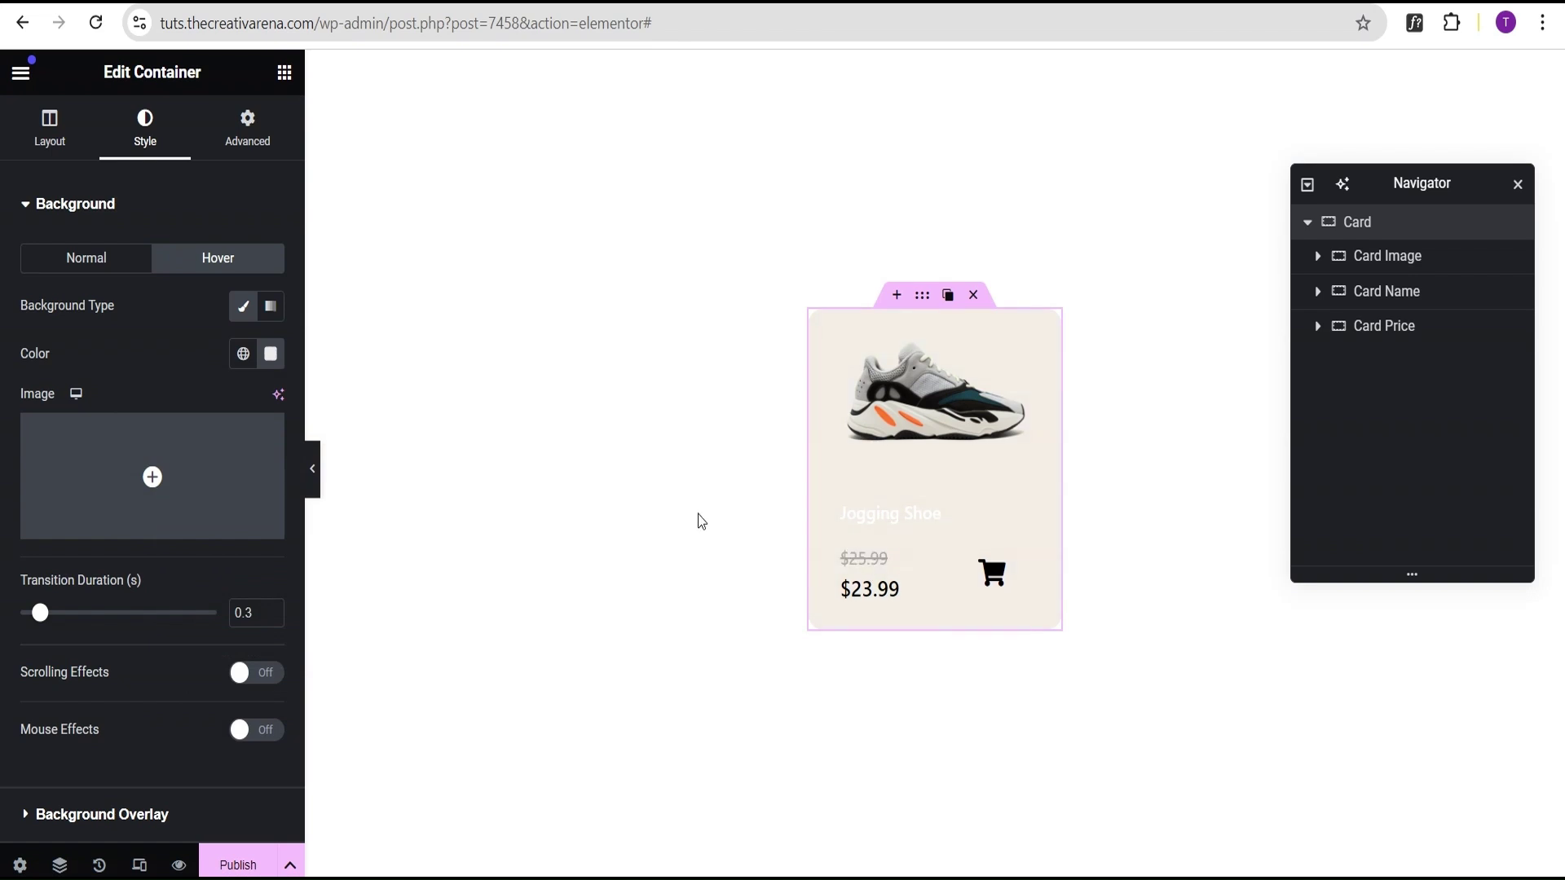
{"action": "left_click", "coordinate": [312, 470]}
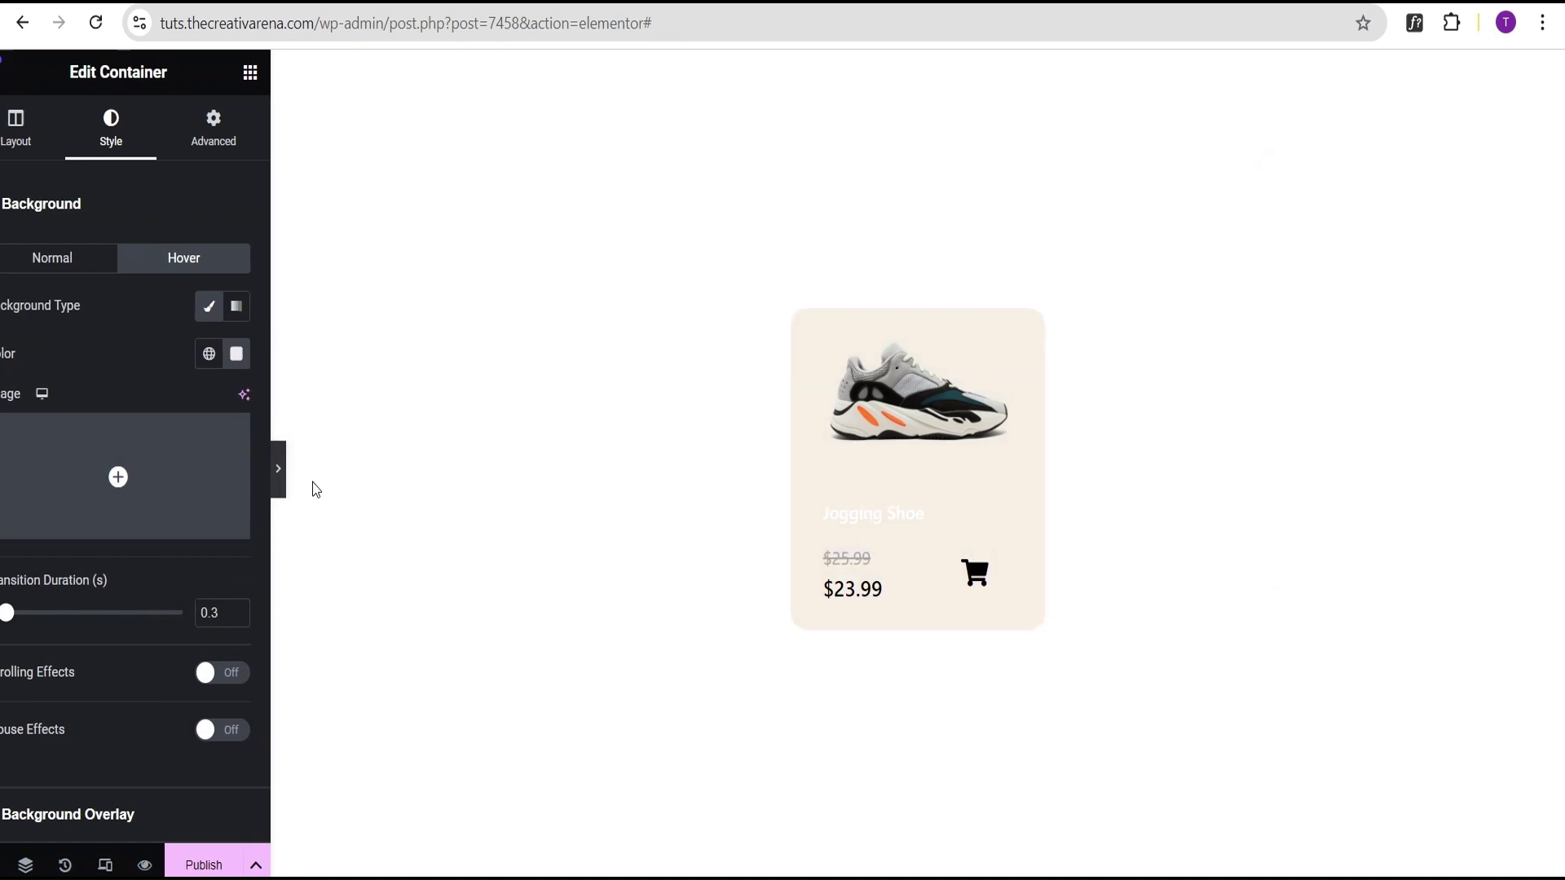
Copy all the CSS in product cards.css from VS Code and switch back to Elementor.
{"action": "left_click", "coordinate": [7, 469]}
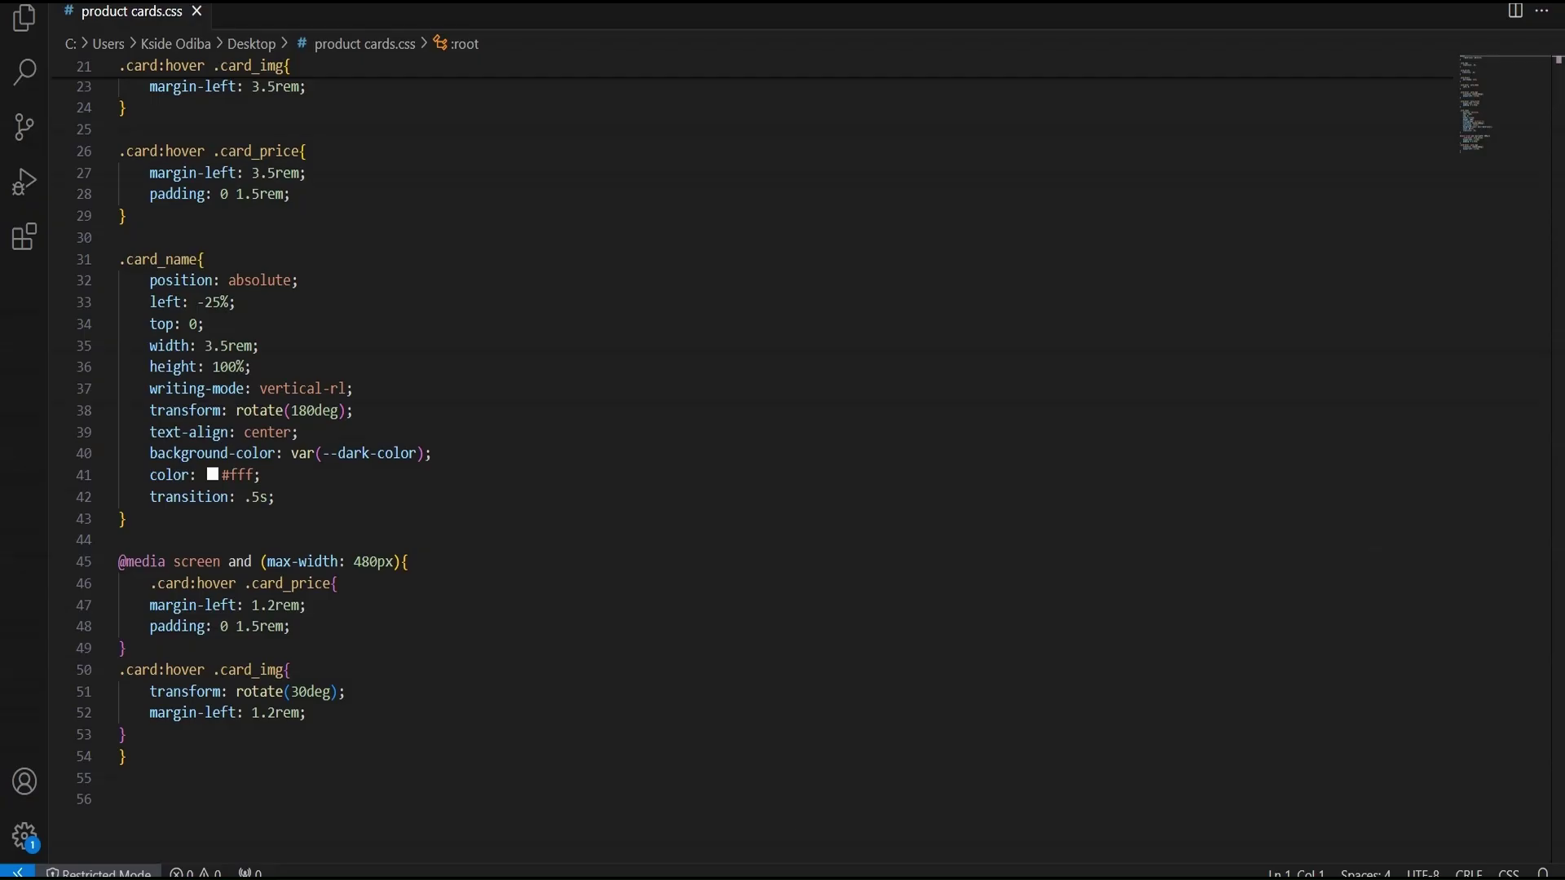
{"action": "left_click_drag", "start_coordinate": [129, 756], "coordinate": [82, 69]}
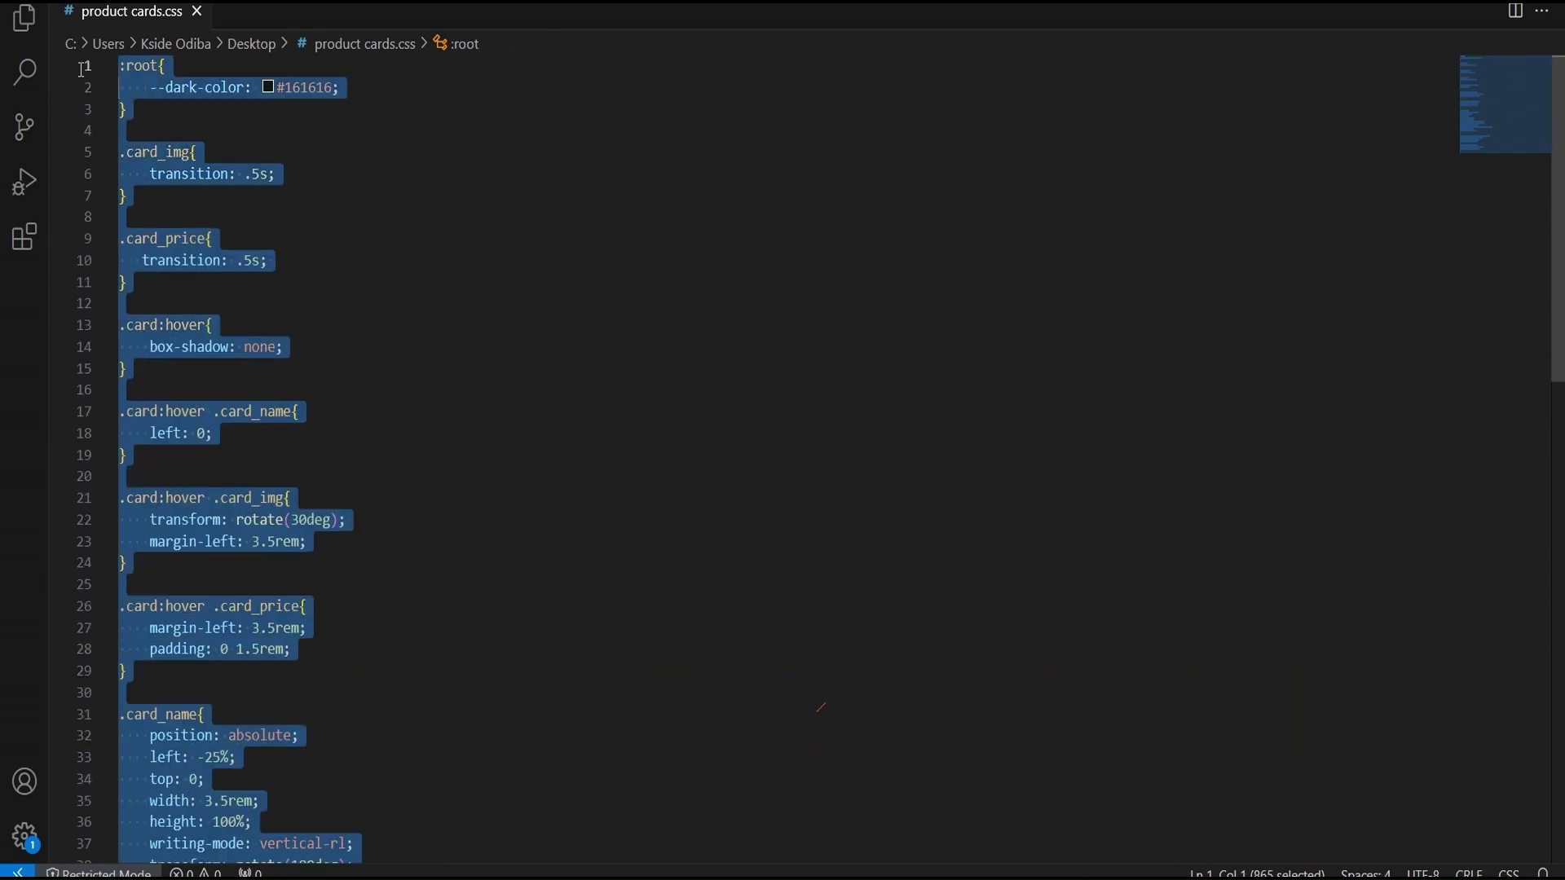
{"action": "right_click", "coordinate": [144, 81]}
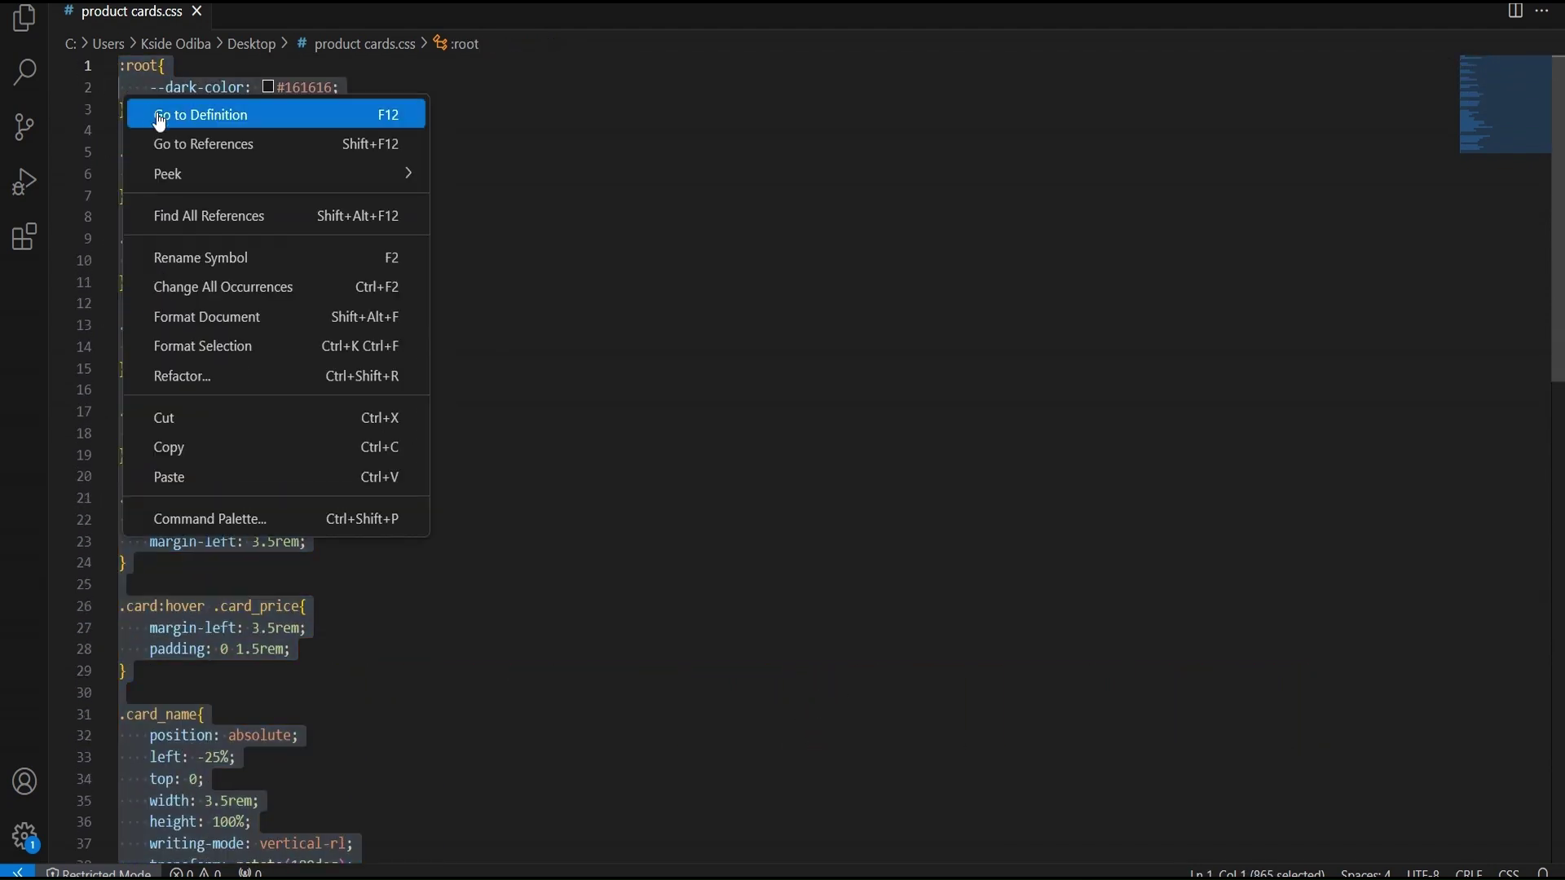
{"action": "left_click", "coordinate": [213, 448]}
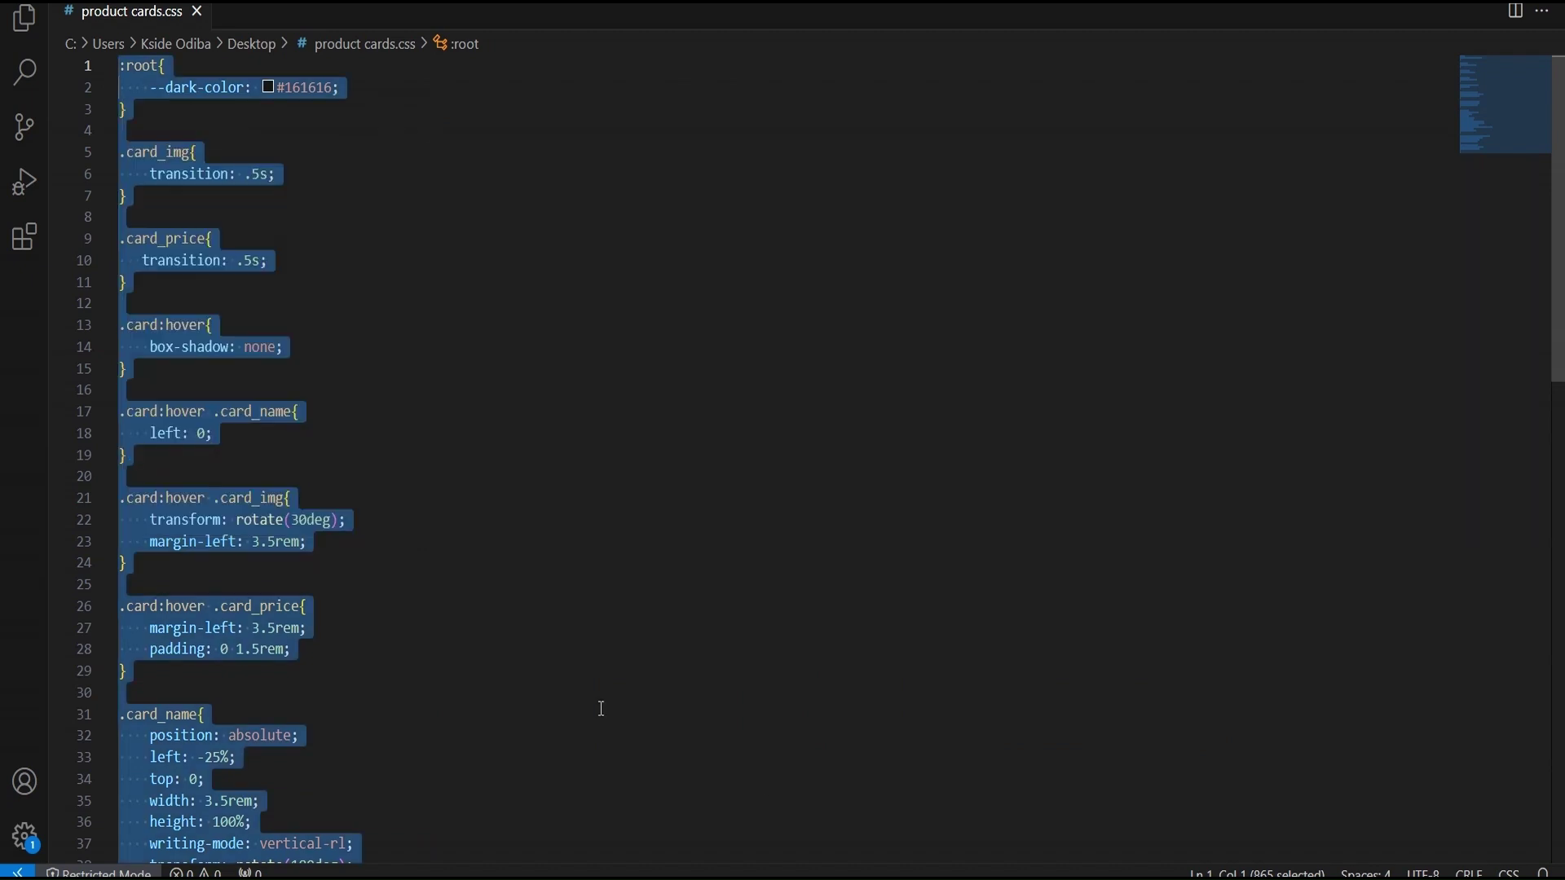
{"action": "key", "text": "alt+Tab"}
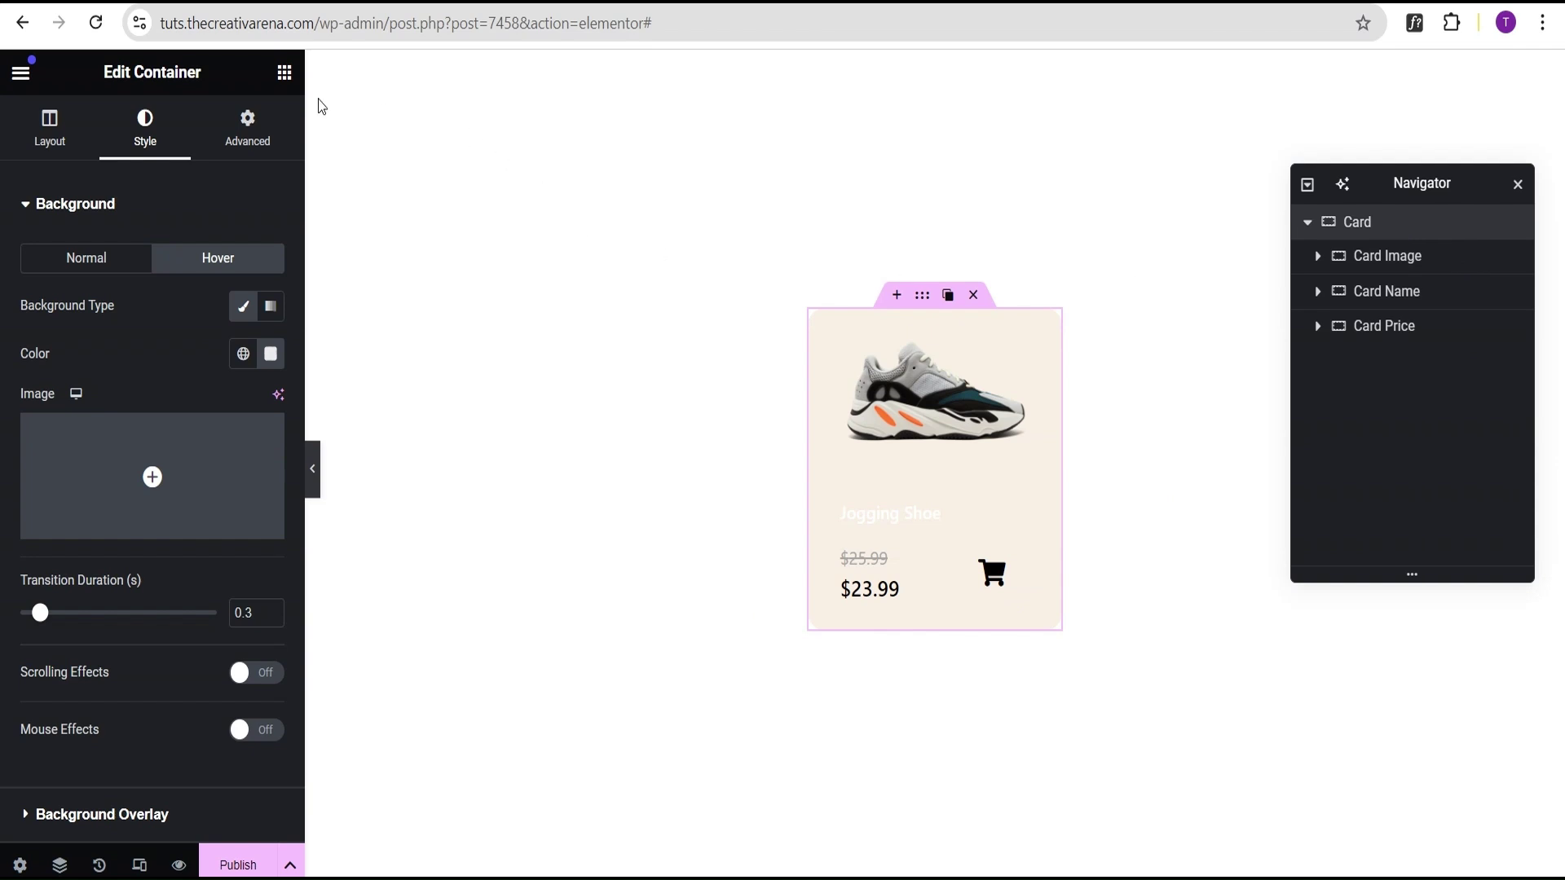
Paste the product-card stylesheet into the Card's Advanced > Custom CSS and check its .card selectors.
{"action": "left_click", "coordinate": [249, 134]}
{"action": "left_click", "coordinate": [225, 189]}
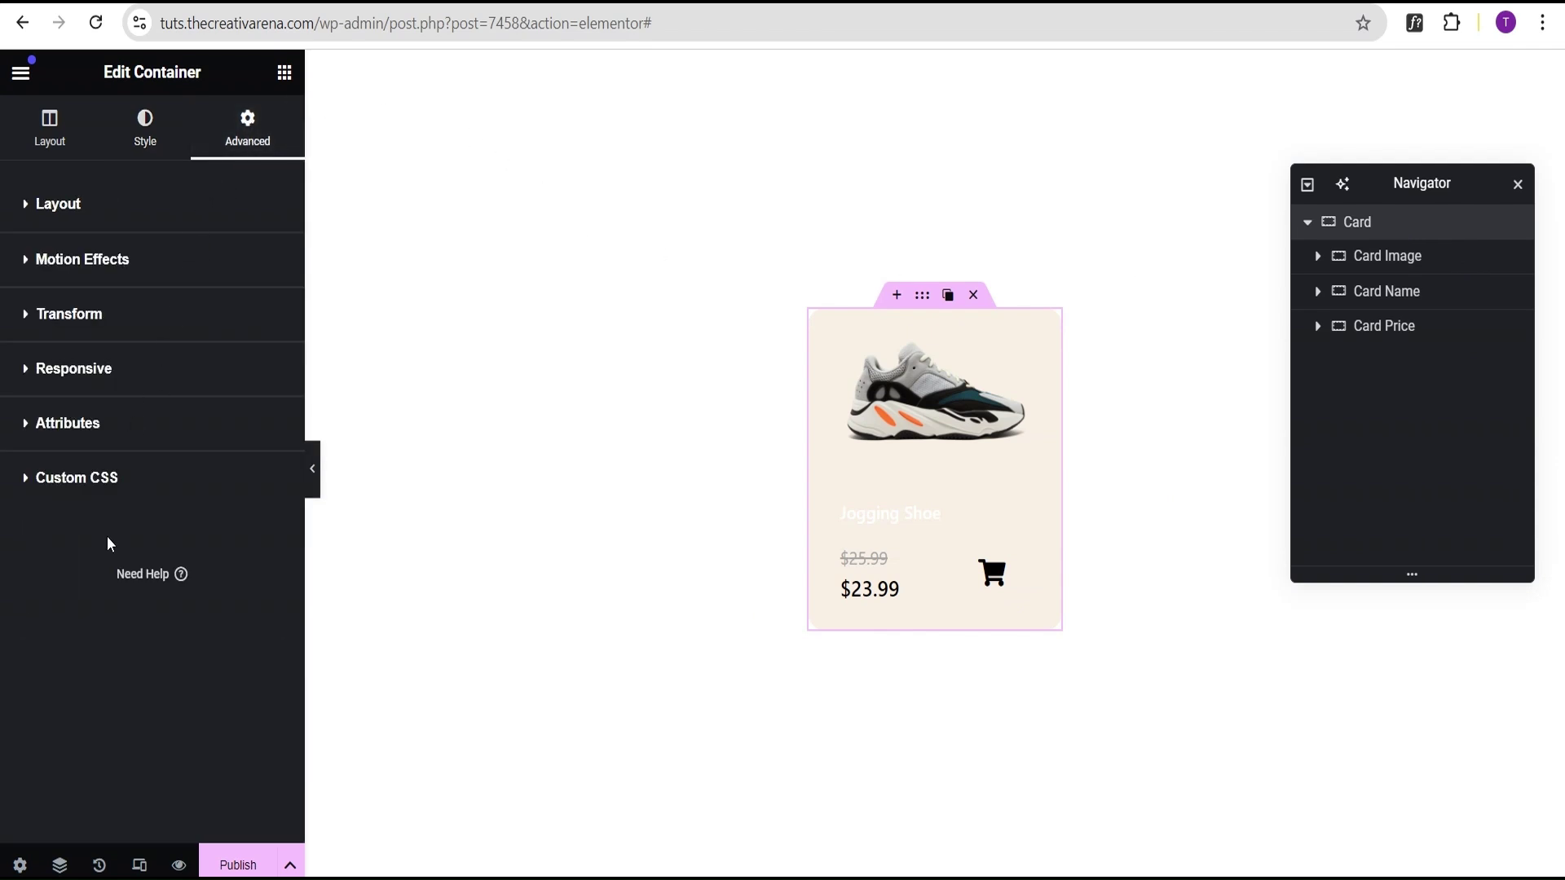
{"action": "left_click", "coordinate": [104, 481]}
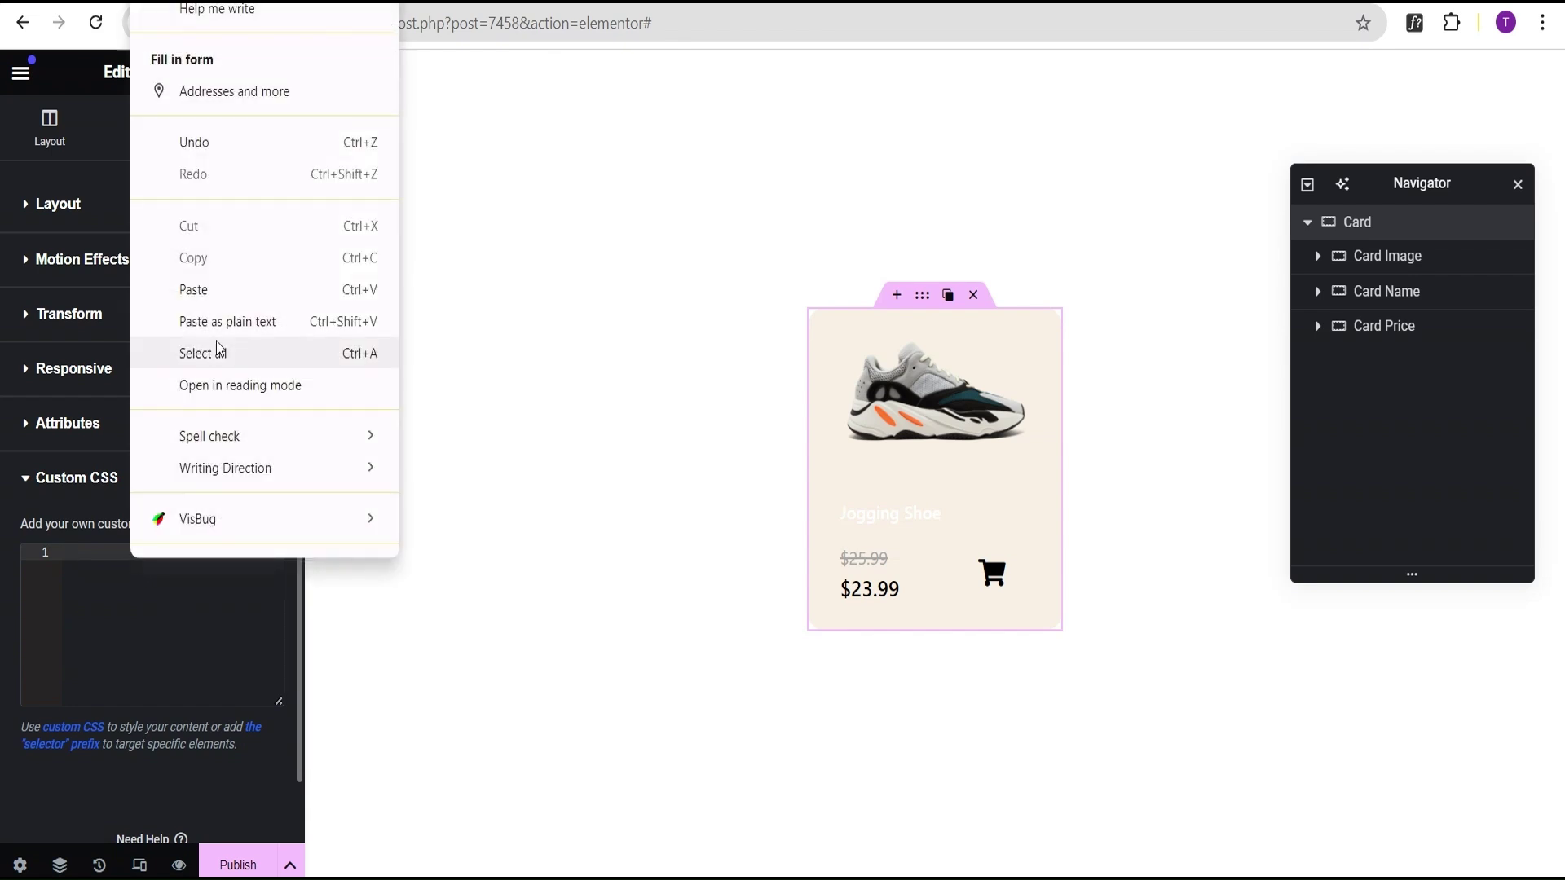
{"action": "left_click", "coordinate": [196, 290]}
{"action": "scroll", "coordinate": [139, 645], "scroll_direction": "down", "scroll_amount": 3}
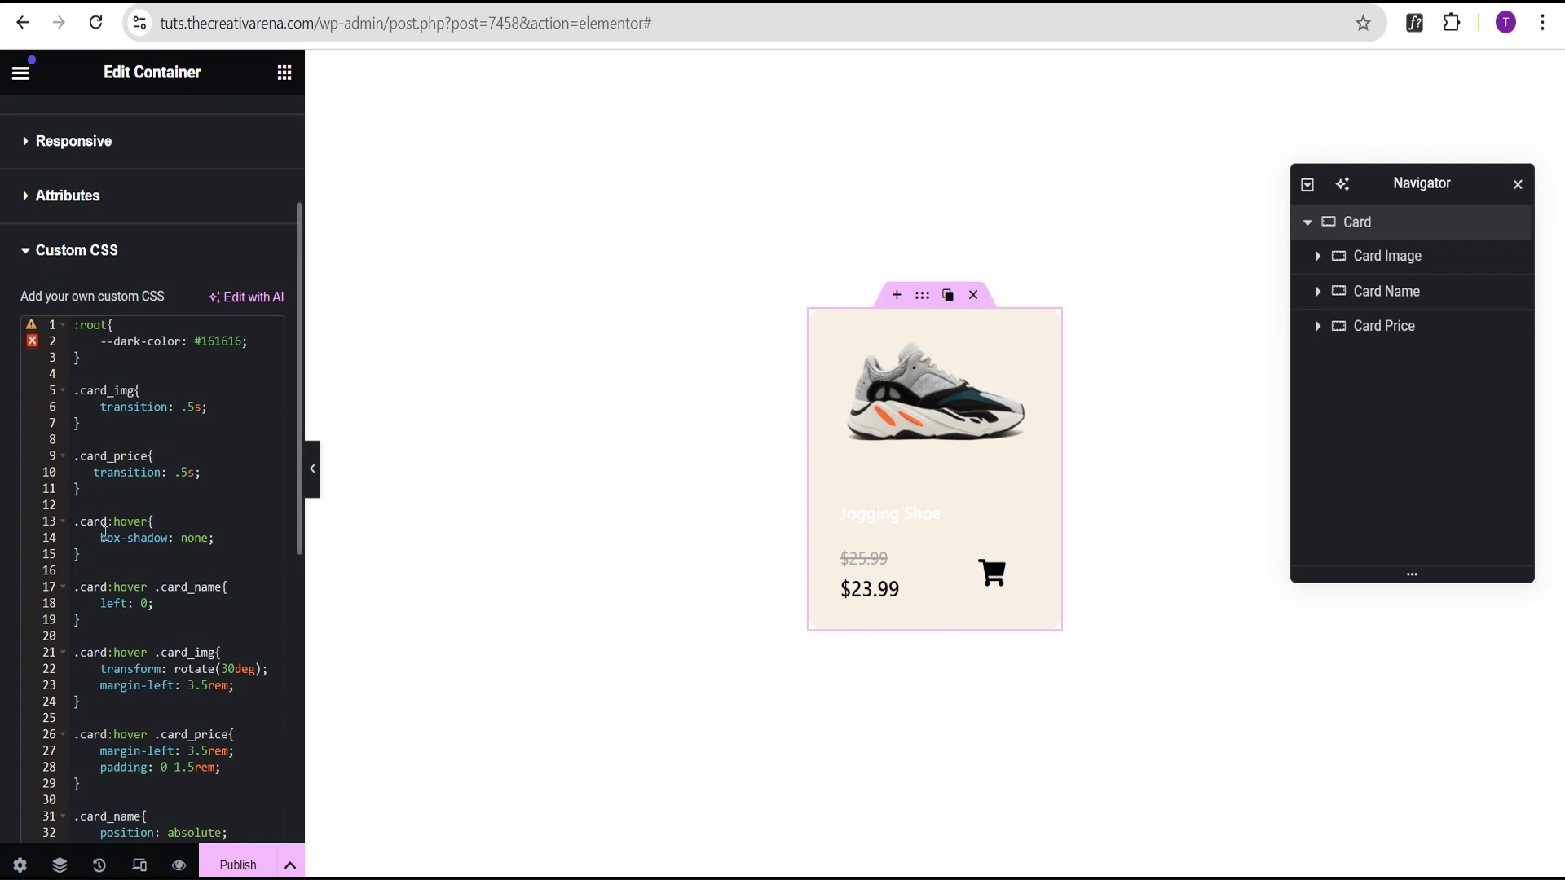
{"action": "left_click", "coordinate": [106, 522]}
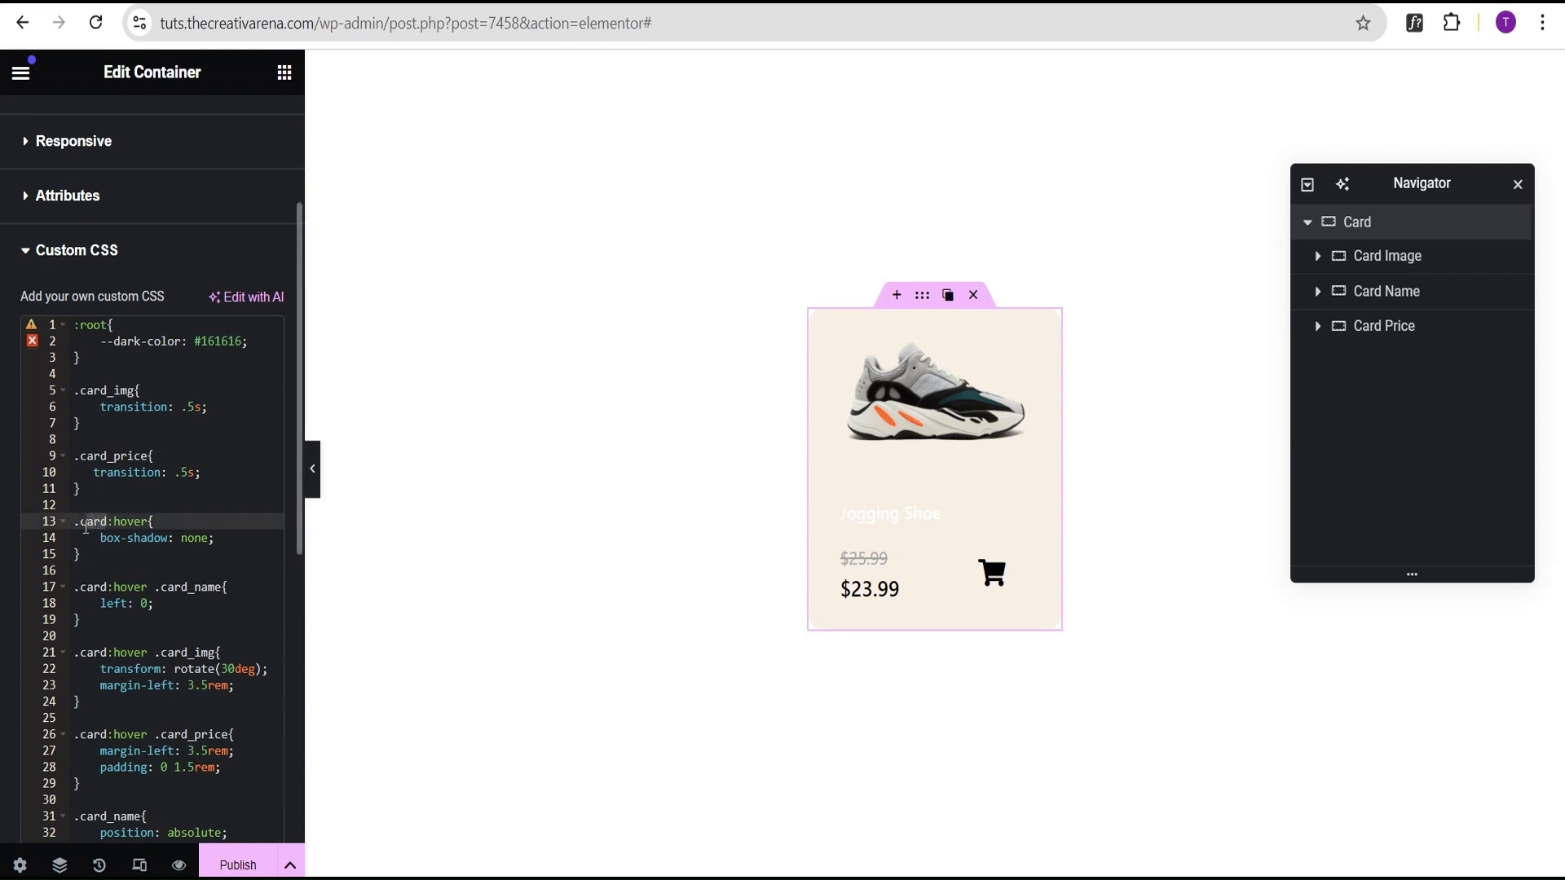
{"action": "left_click", "coordinate": [84, 528]}
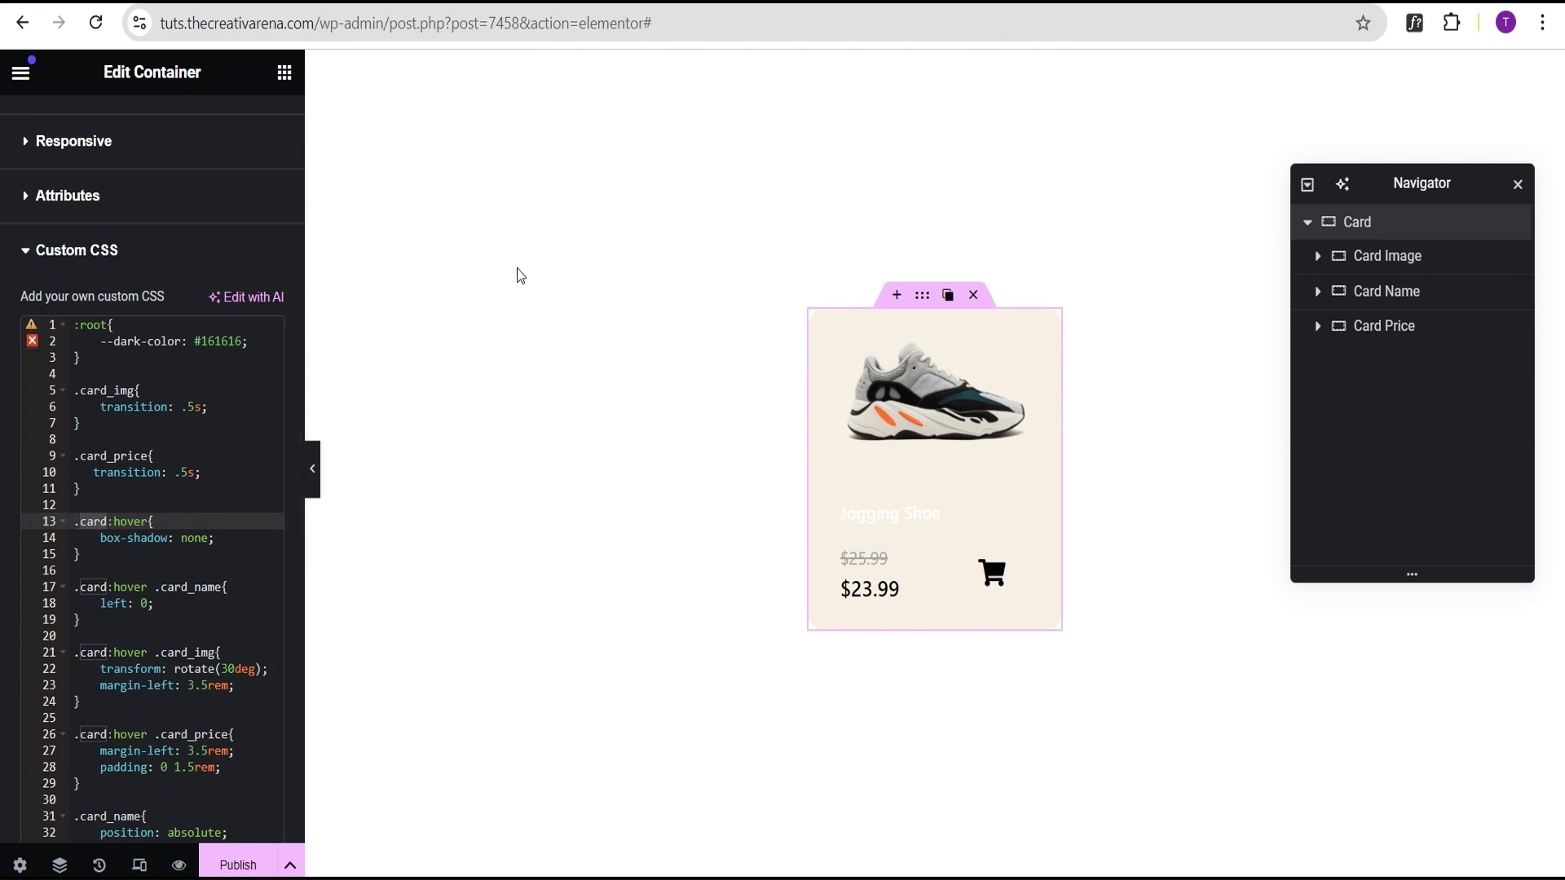
{"action": "scroll", "coordinate": [149, 163], "scroll_direction": "up", "scroll_amount": 3}
Take the card_img class name from the custom CSS and assign it to the Card Image container.
{"action": "left_click", "coordinate": [157, 210]}
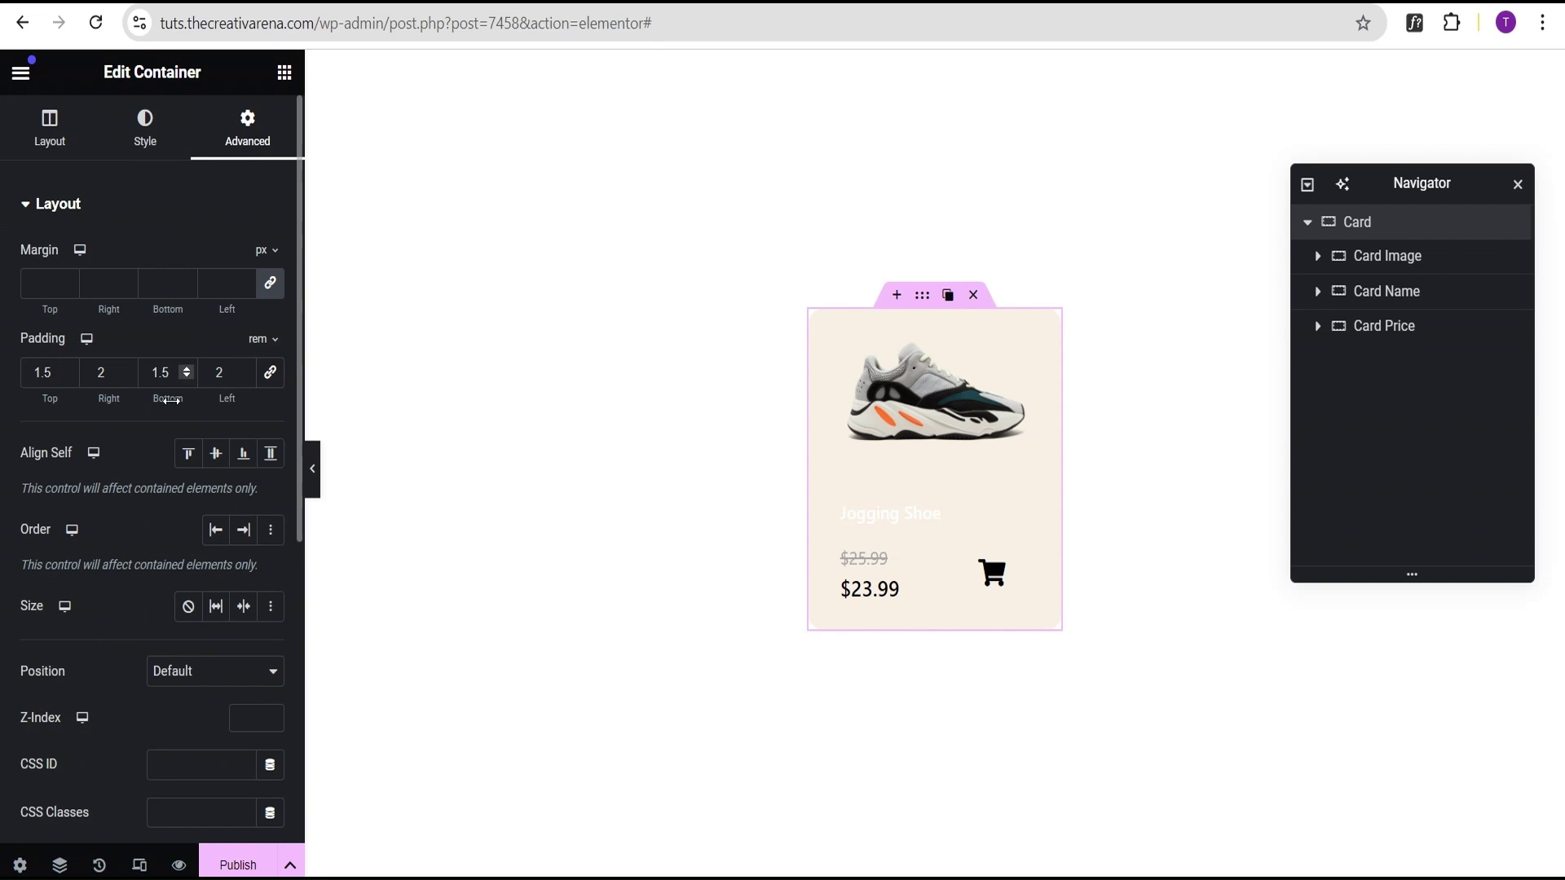
{"action": "scroll", "coordinate": [169, 399], "scroll_direction": "down", "scroll_amount": 4}
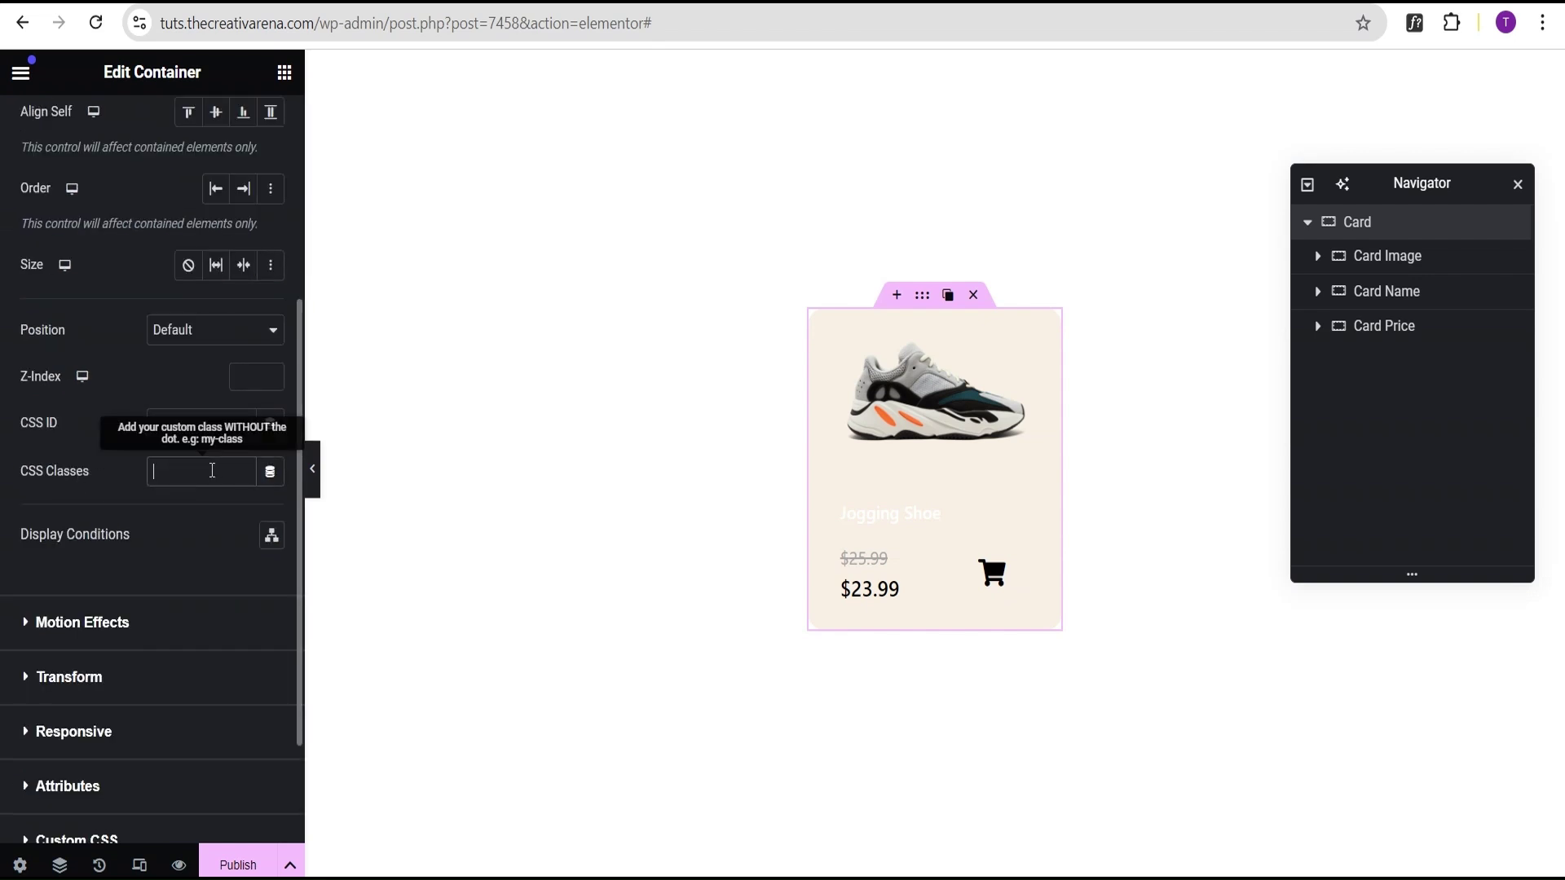
{"action": "scroll", "coordinate": [208, 473], "scroll_direction": "down", "scroll_amount": 2}
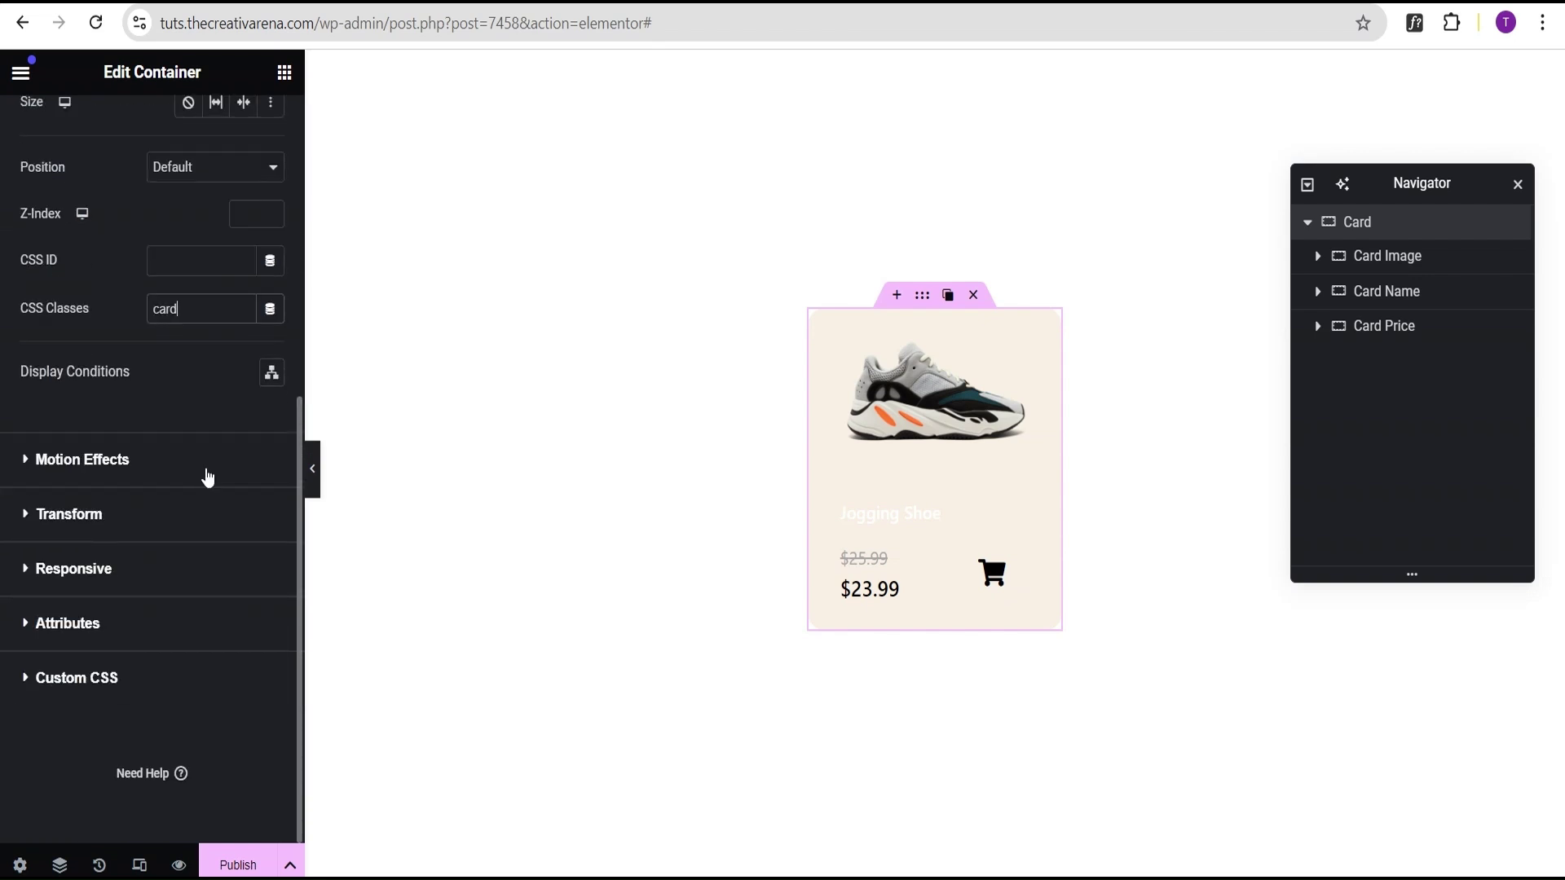
{"action": "left_click", "coordinate": [133, 679]}
{"action": "scroll", "coordinate": [132, 626], "scroll_direction": "down", "scroll_amount": 2}
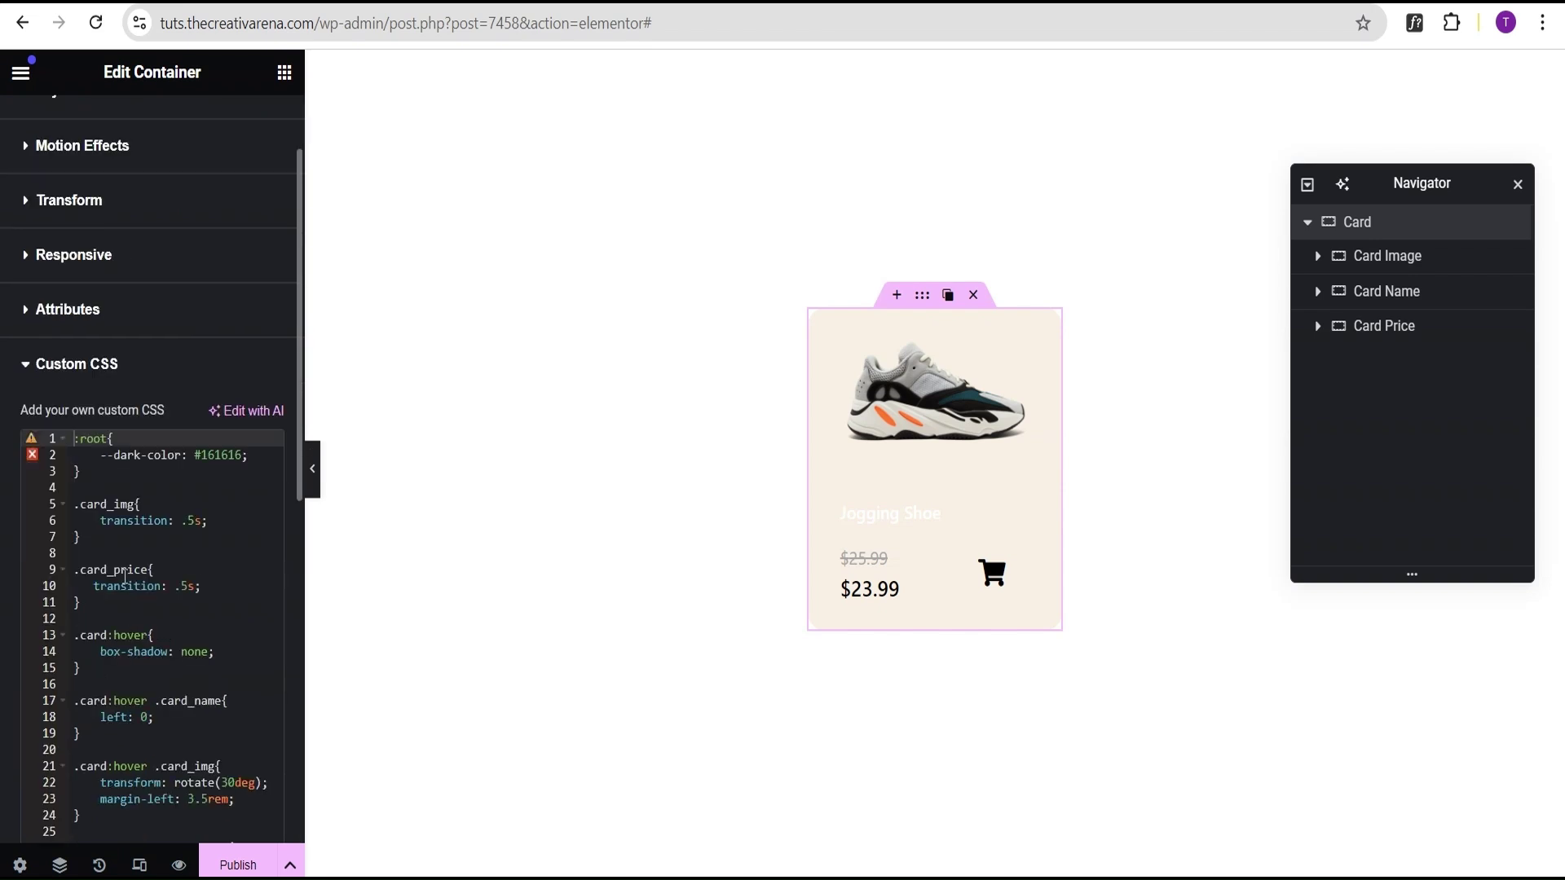
{"action": "left_click_drag", "start_coordinate": [135, 505], "coordinate": [82, 505]}
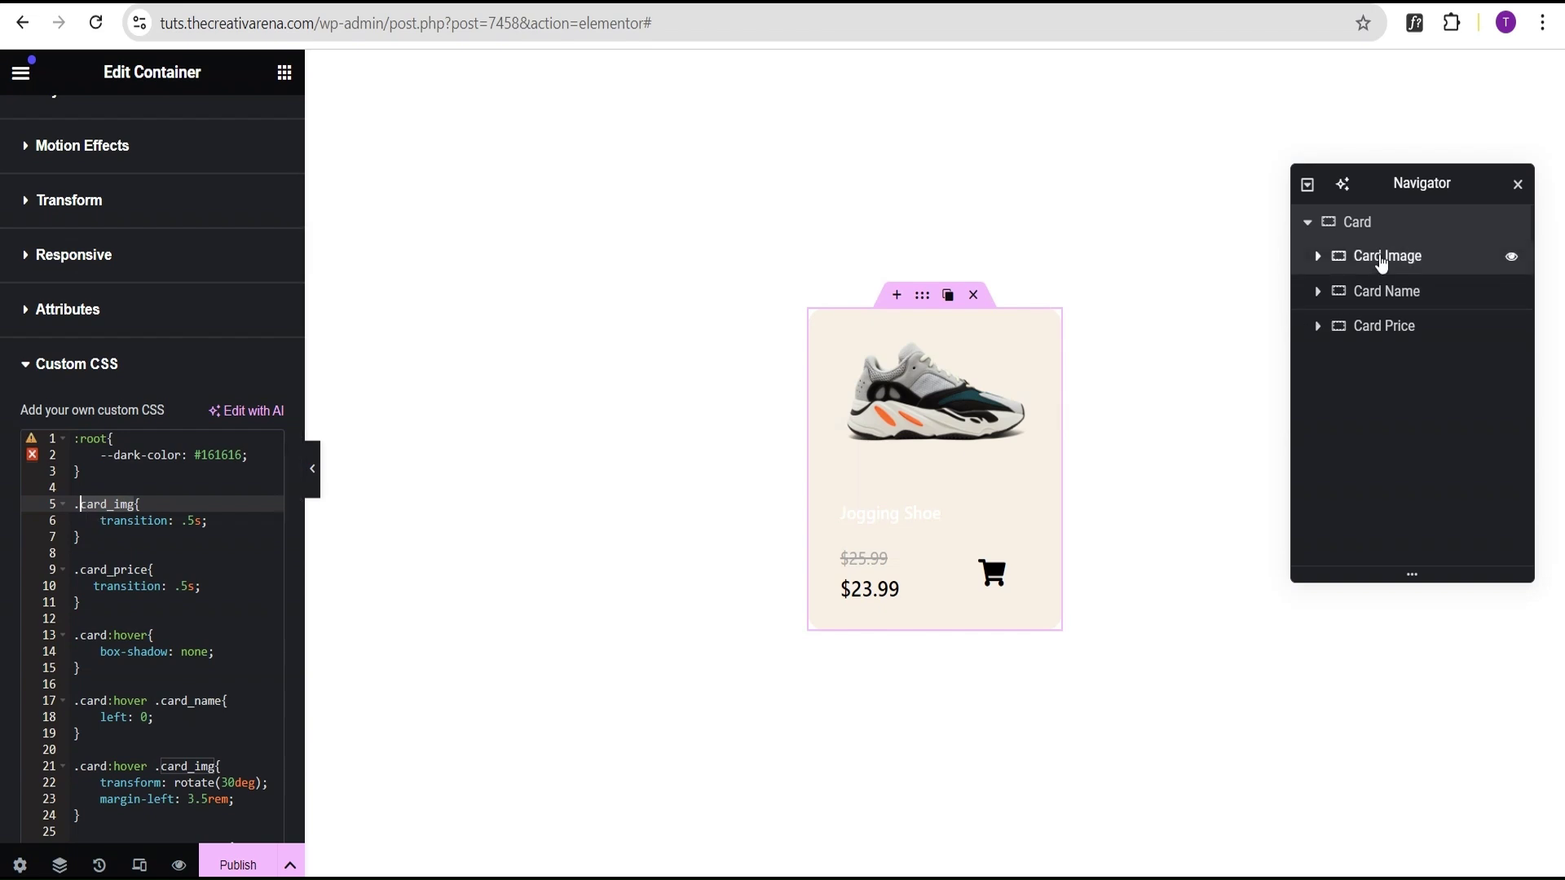
{"action": "left_click", "coordinate": [1383, 259]}
{"action": "scroll", "coordinate": [238, 492], "scroll_direction": "down", "scroll_amount": 4}
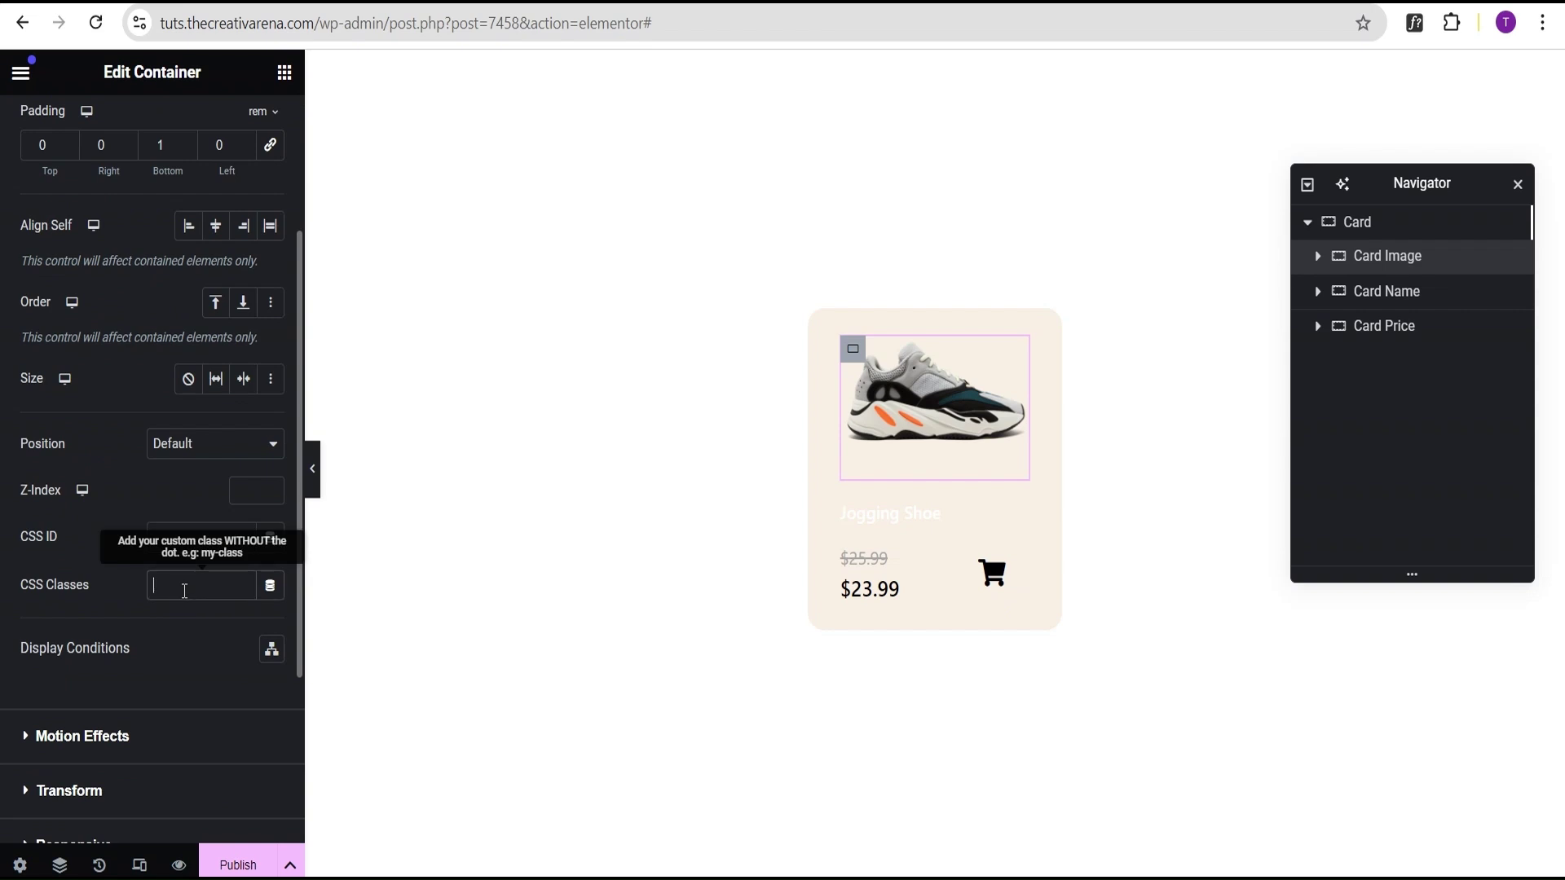
{"action": "key", "text": "ctrl+v"}
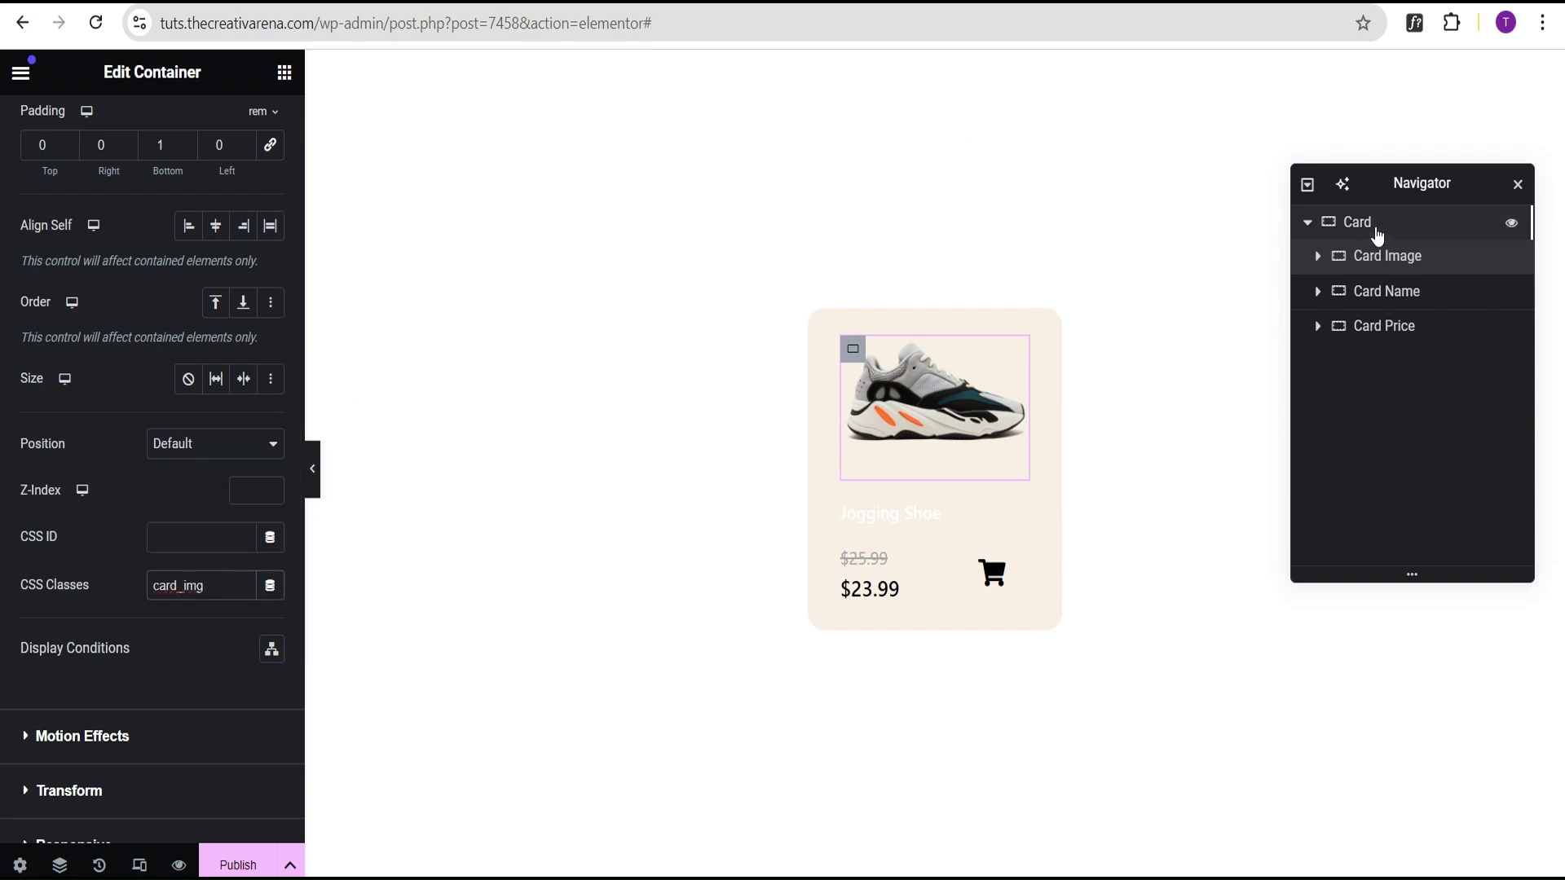
Reopen the Card container's custom CSS and select the card_name class in its hover rule.
{"action": "left_click", "coordinate": [1378, 236]}
{"action": "scroll", "coordinate": [179, 489], "scroll_direction": "down", "scroll_amount": 6}
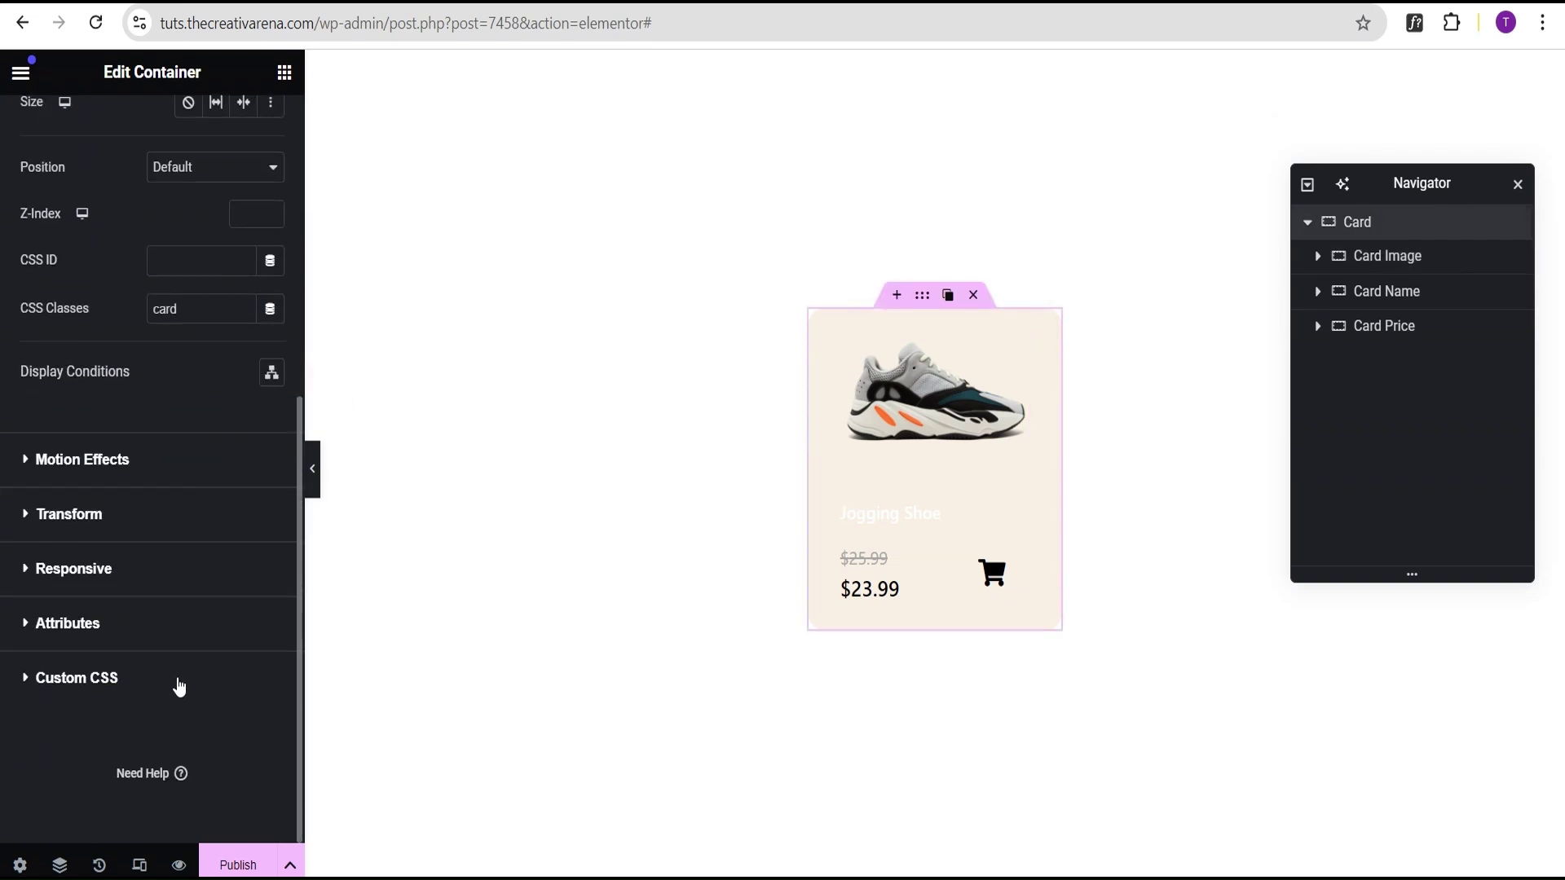
{"action": "left_click", "coordinate": [77, 678]}
{"action": "scroll", "coordinate": [163, 570], "scroll_direction": "down", "scroll_amount": 5}
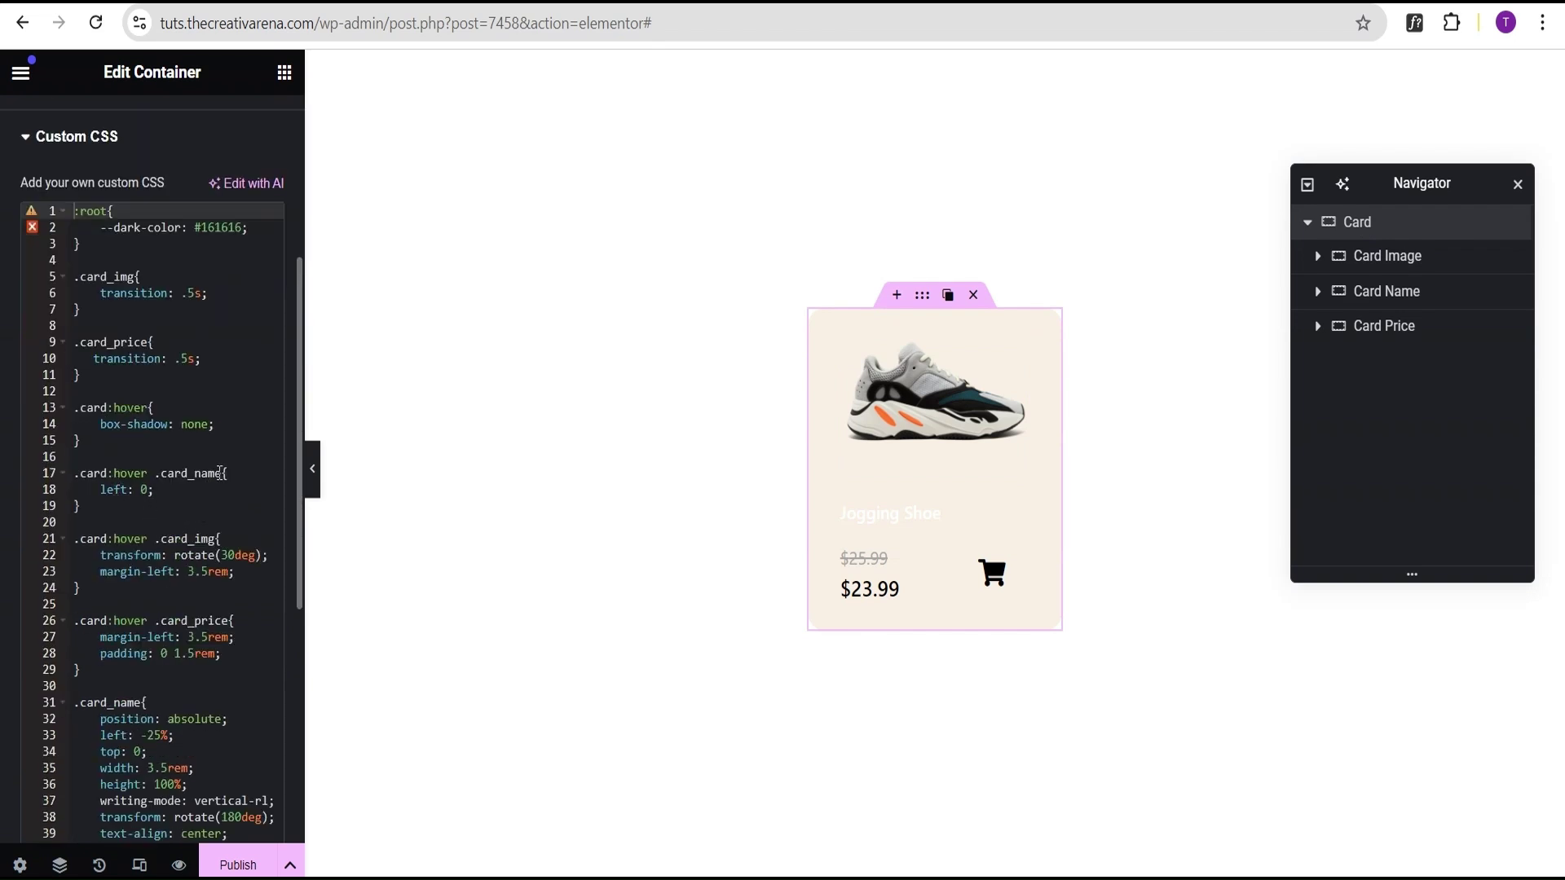
{"action": "left_click", "coordinate": [220, 473]}
{"action": "left_click", "coordinate": [163, 474]}
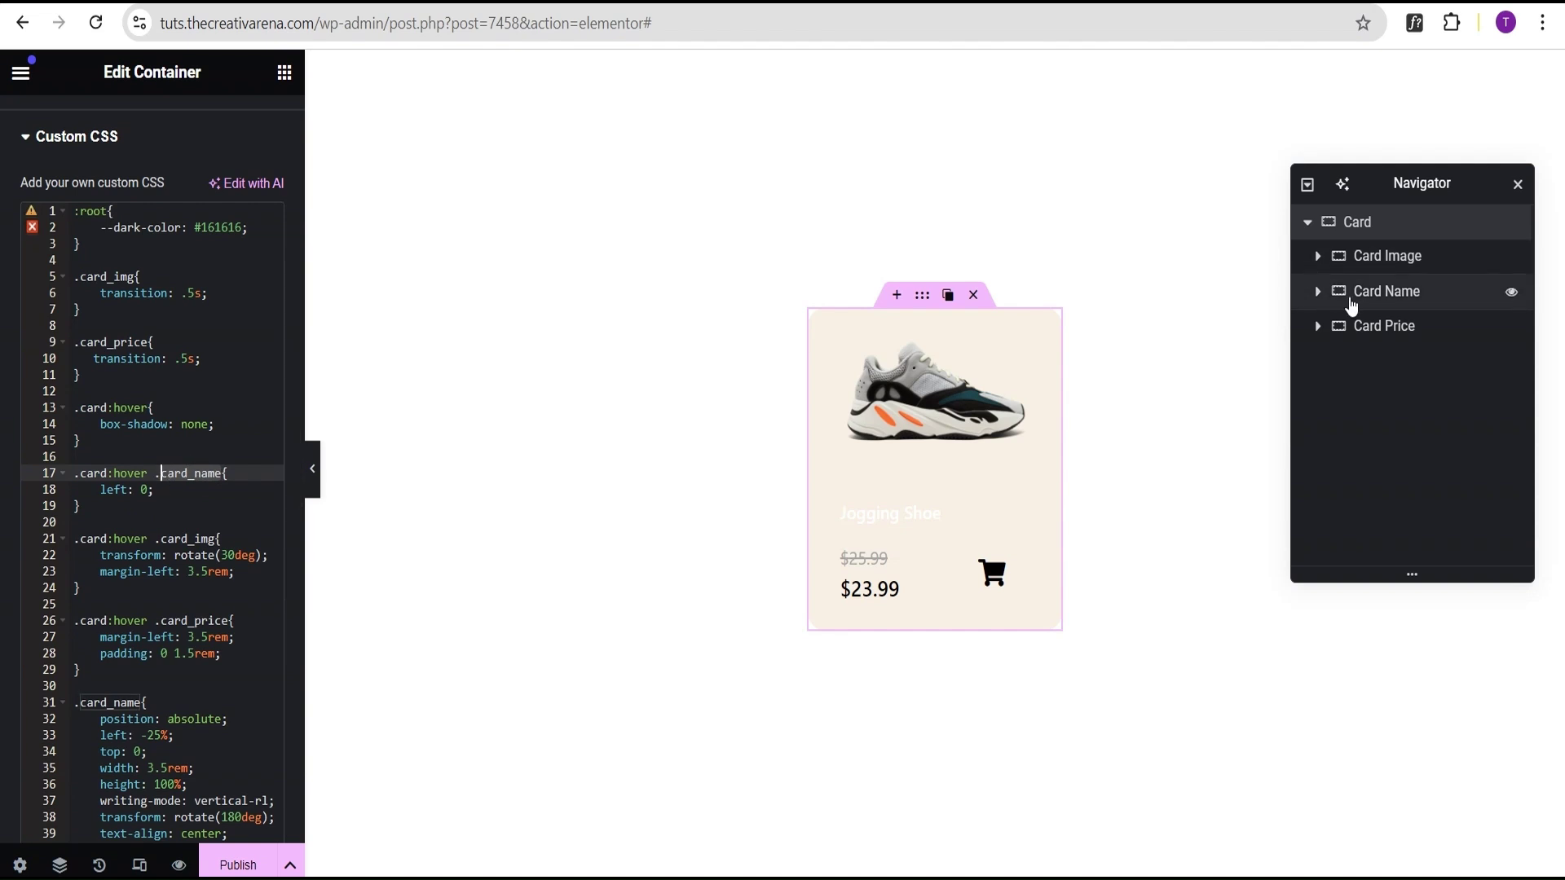
Give the Card Name element the CSS class card_name.
{"action": "left_click", "coordinate": [1386, 294]}
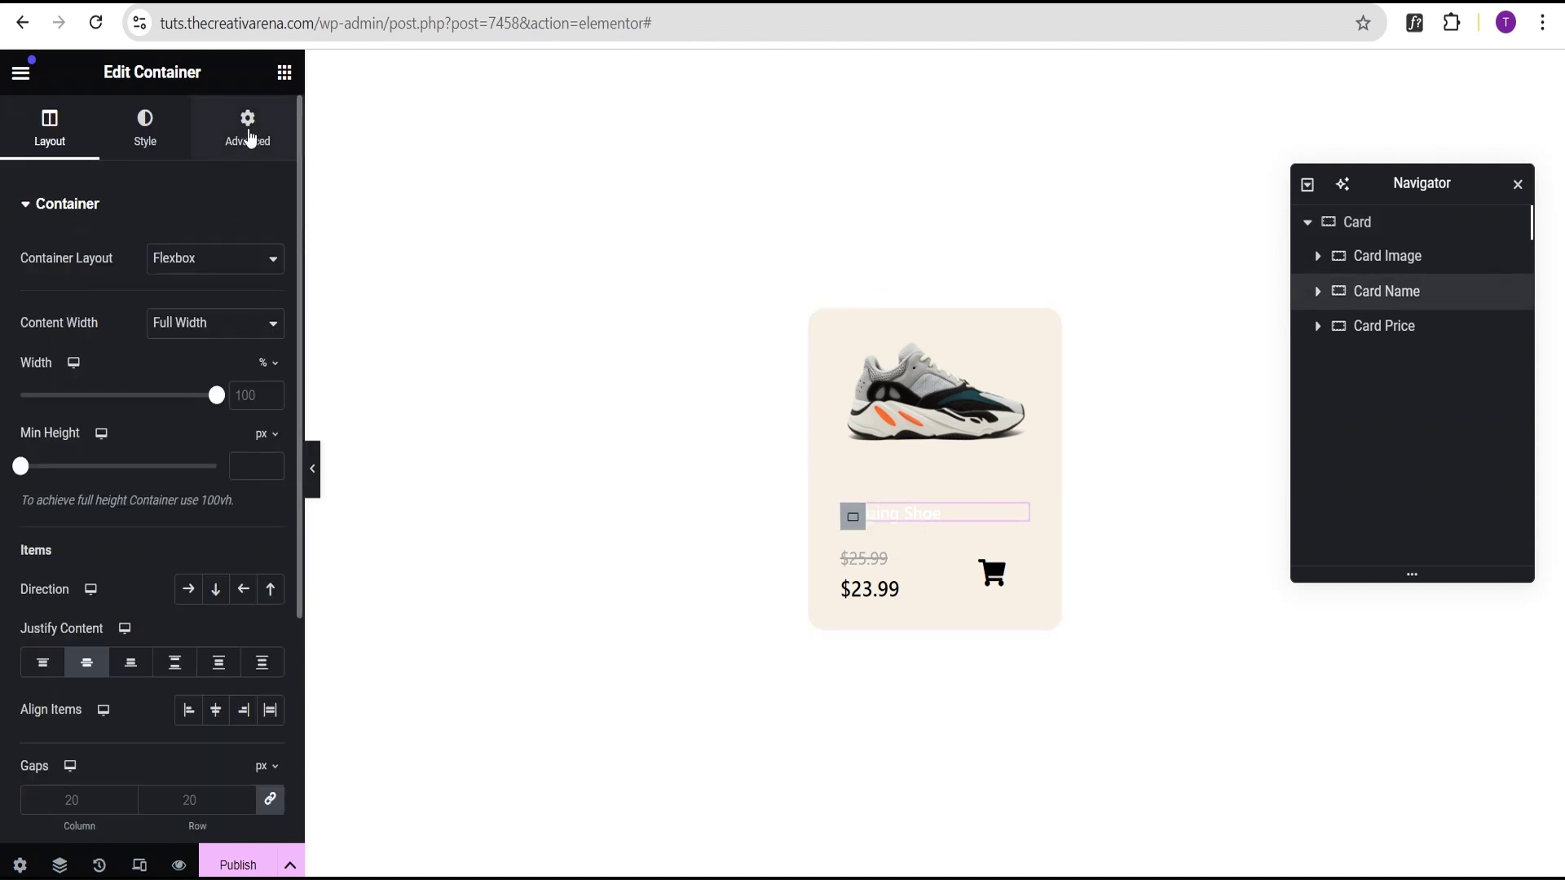
{"action": "left_click", "coordinate": [247, 131]}
{"action": "scroll", "coordinate": [220, 351], "scroll_direction": "down", "scroll_amount": 5}
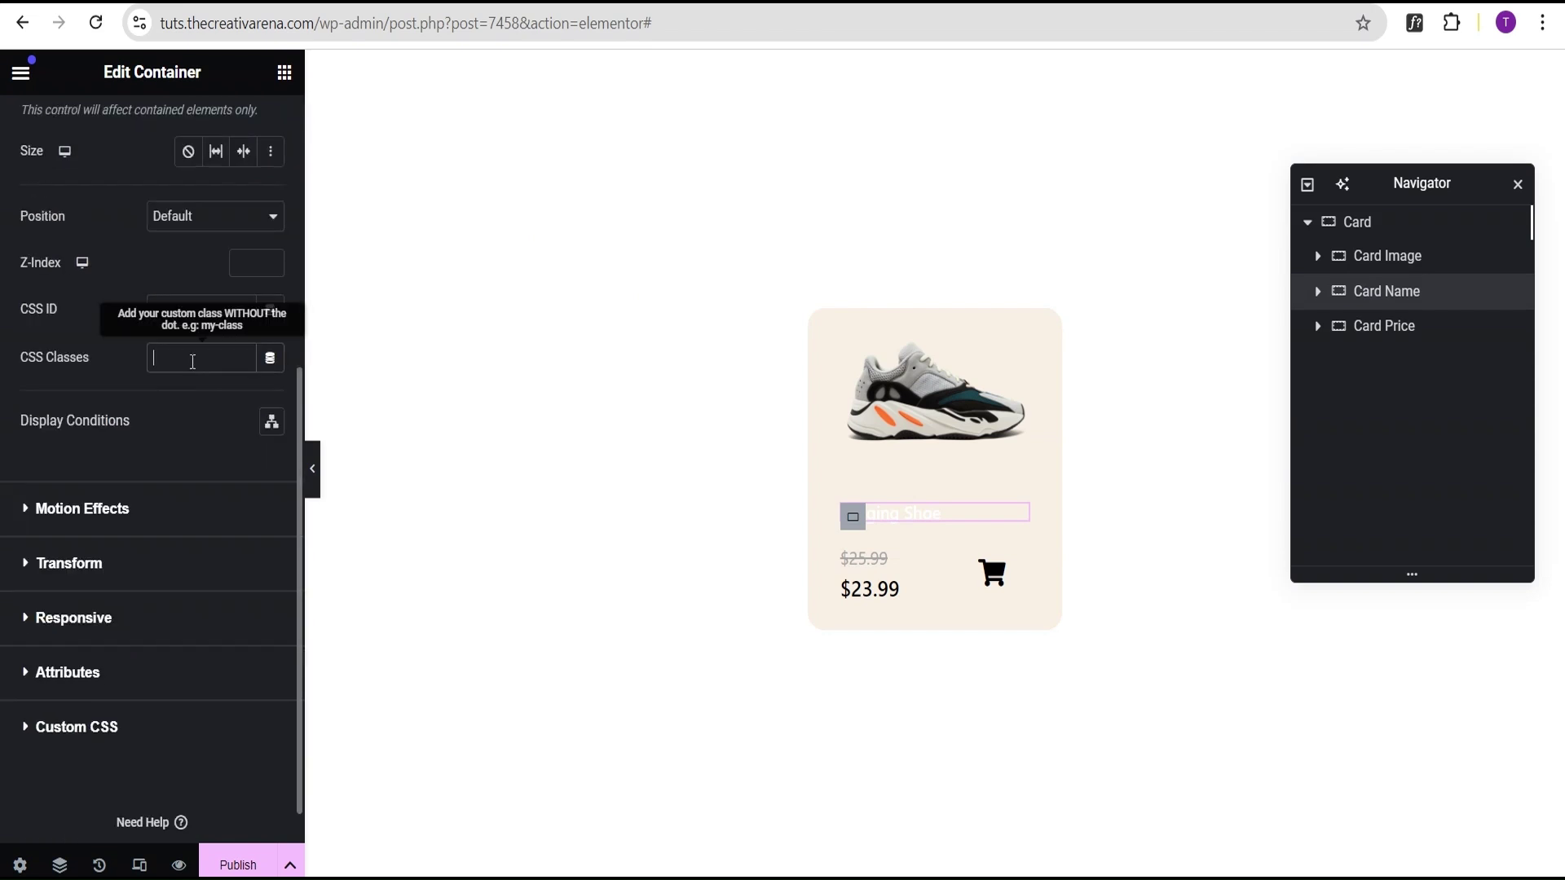
{"action": "left_click", "coordinate": [194, 362]}
{"action": "key", "text": "ctrl+v"}
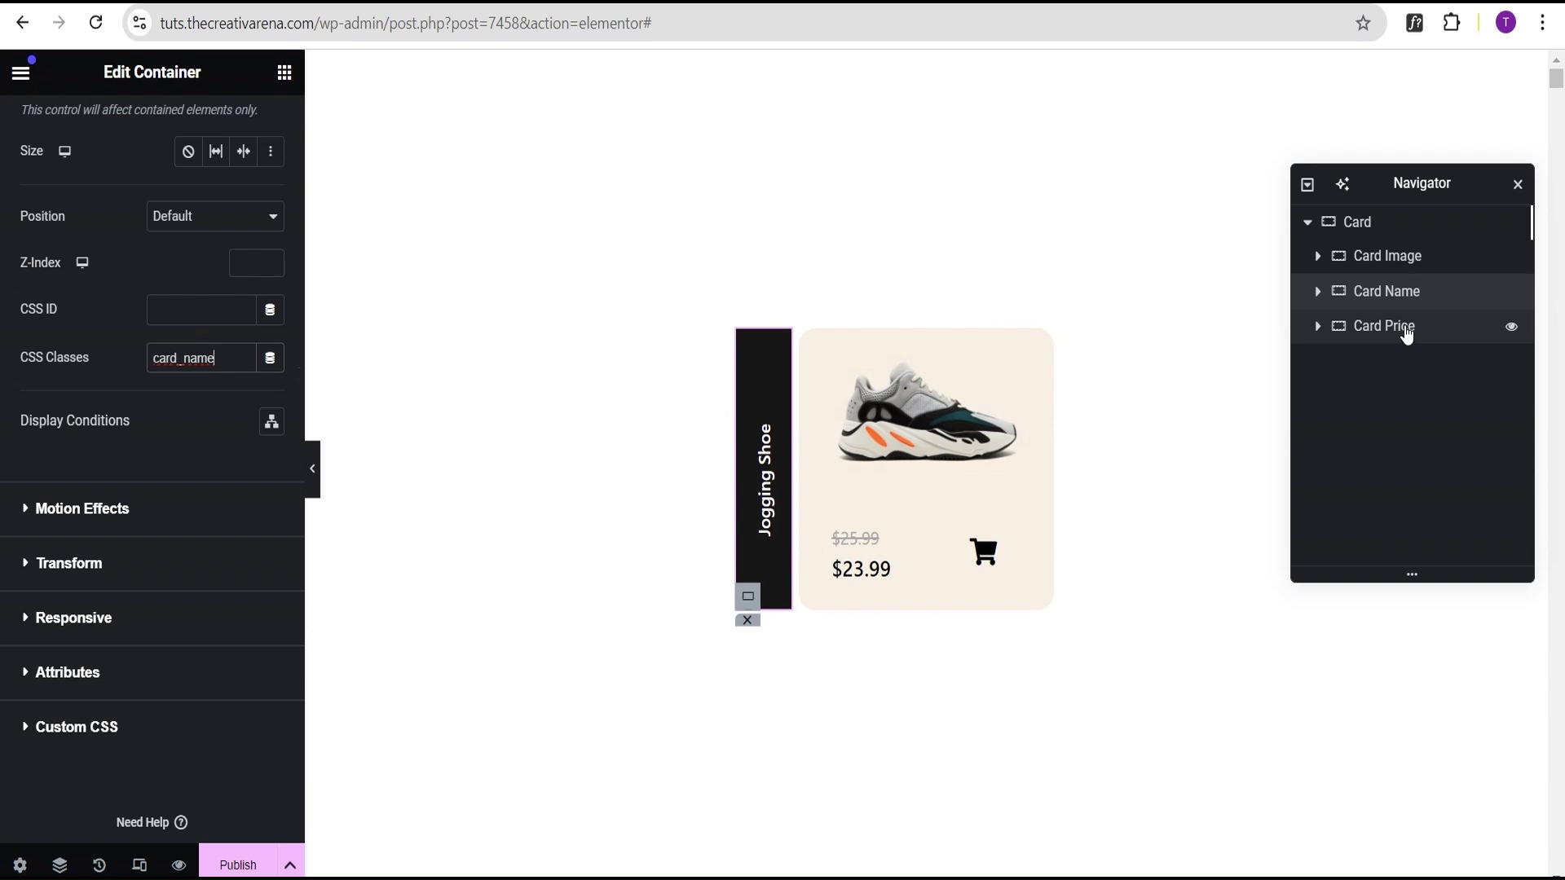
Select the card_price class name in the Card container's custom CSS.
{"action": "left_click", "coordinate": [1406, 335]}
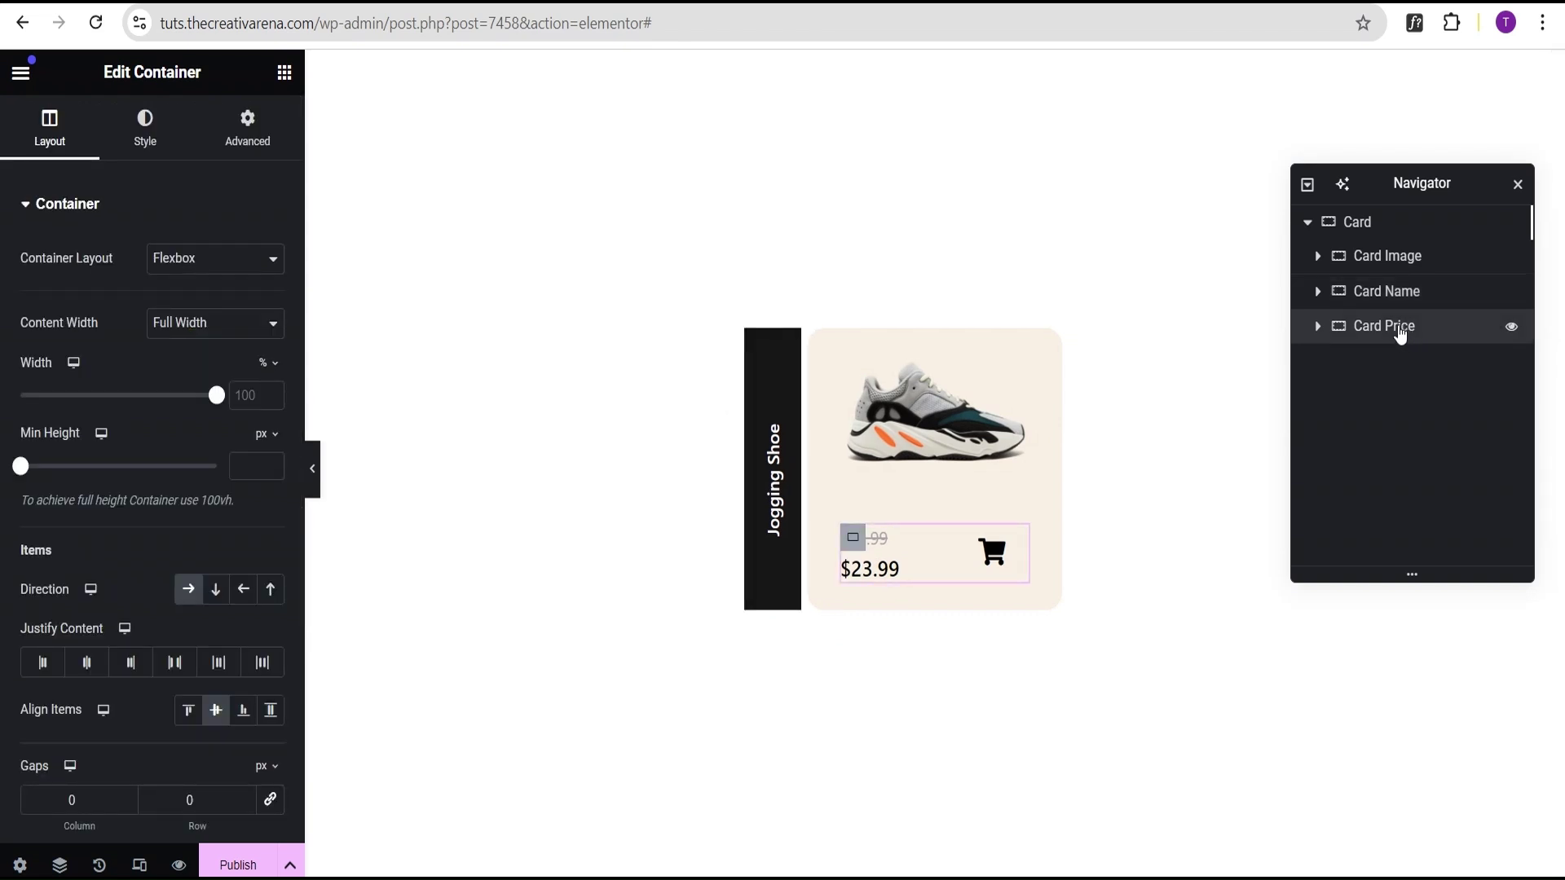
{"action": "left_click", "coordinate": [247, 129]}
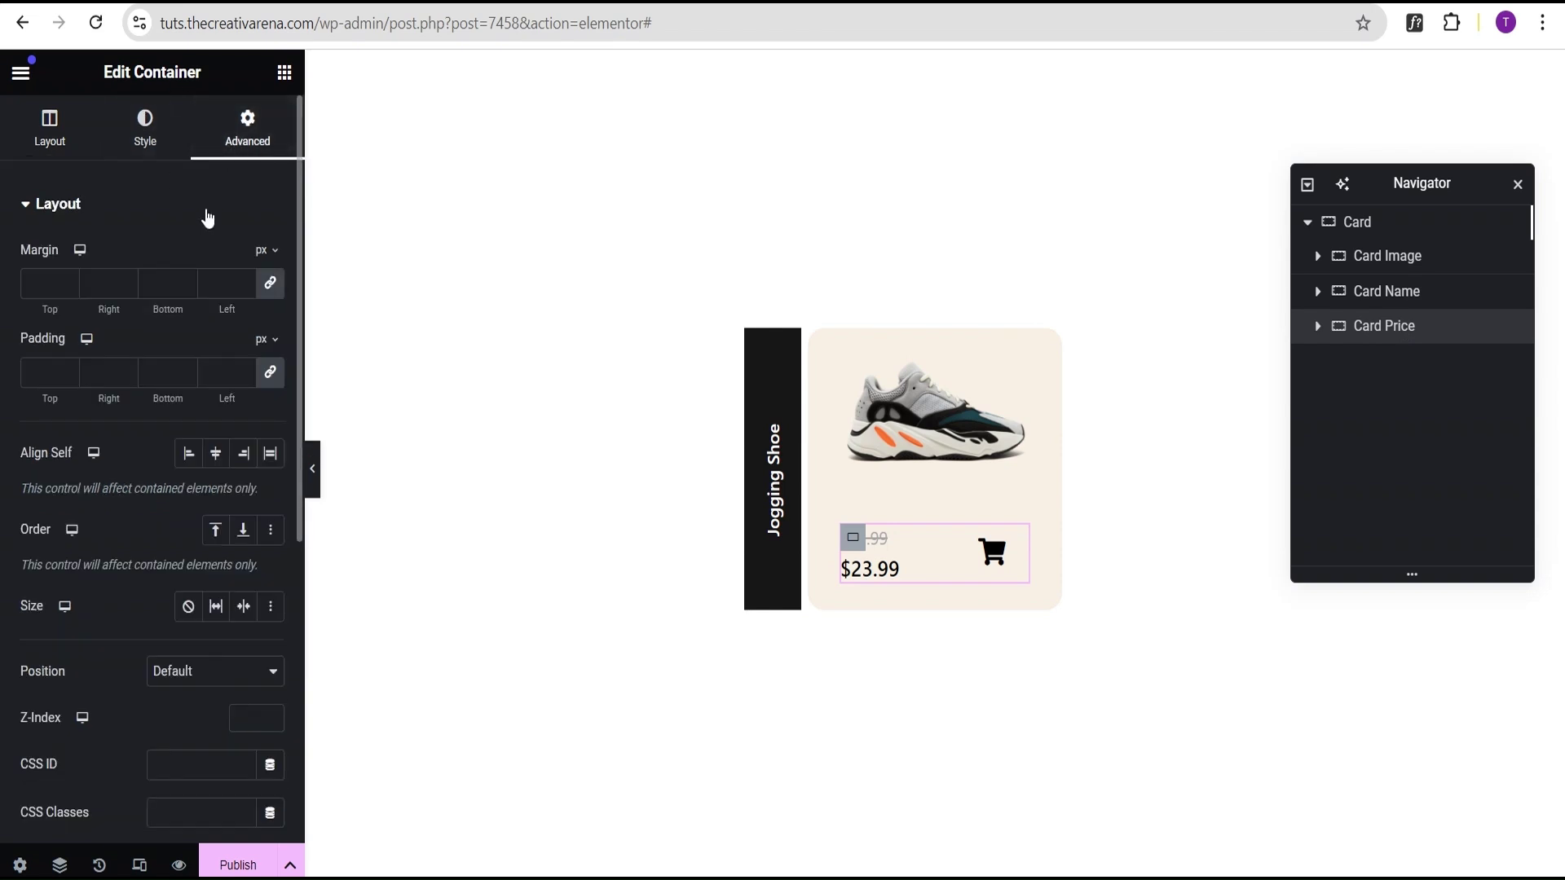
{"action": "left_click", "coordinate": [208, 213]}
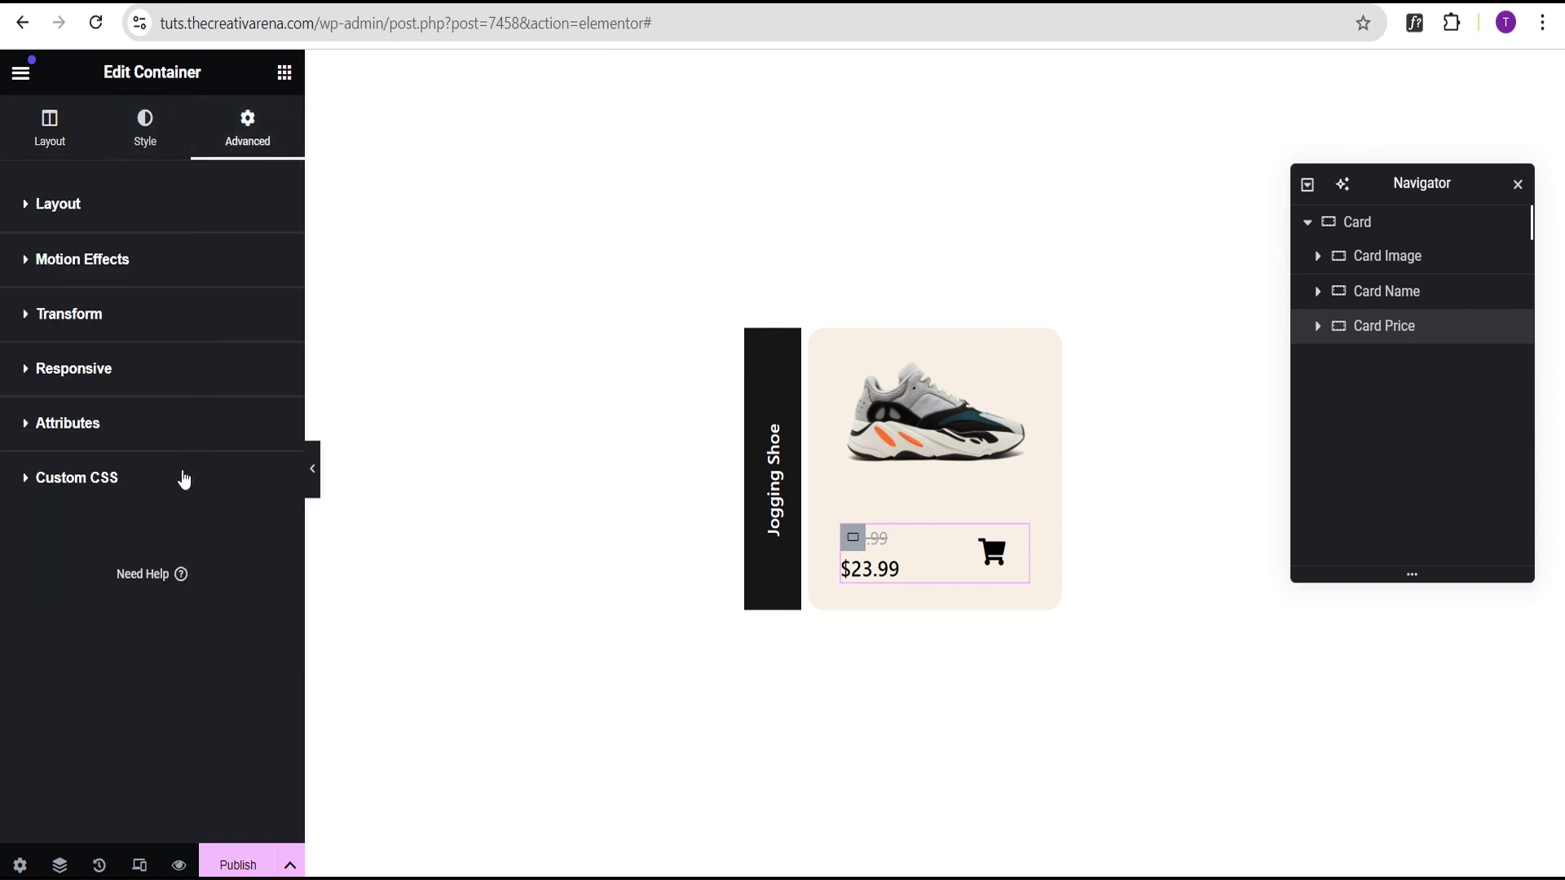
{"action": "left_click", "coordinate": [184, 479]}
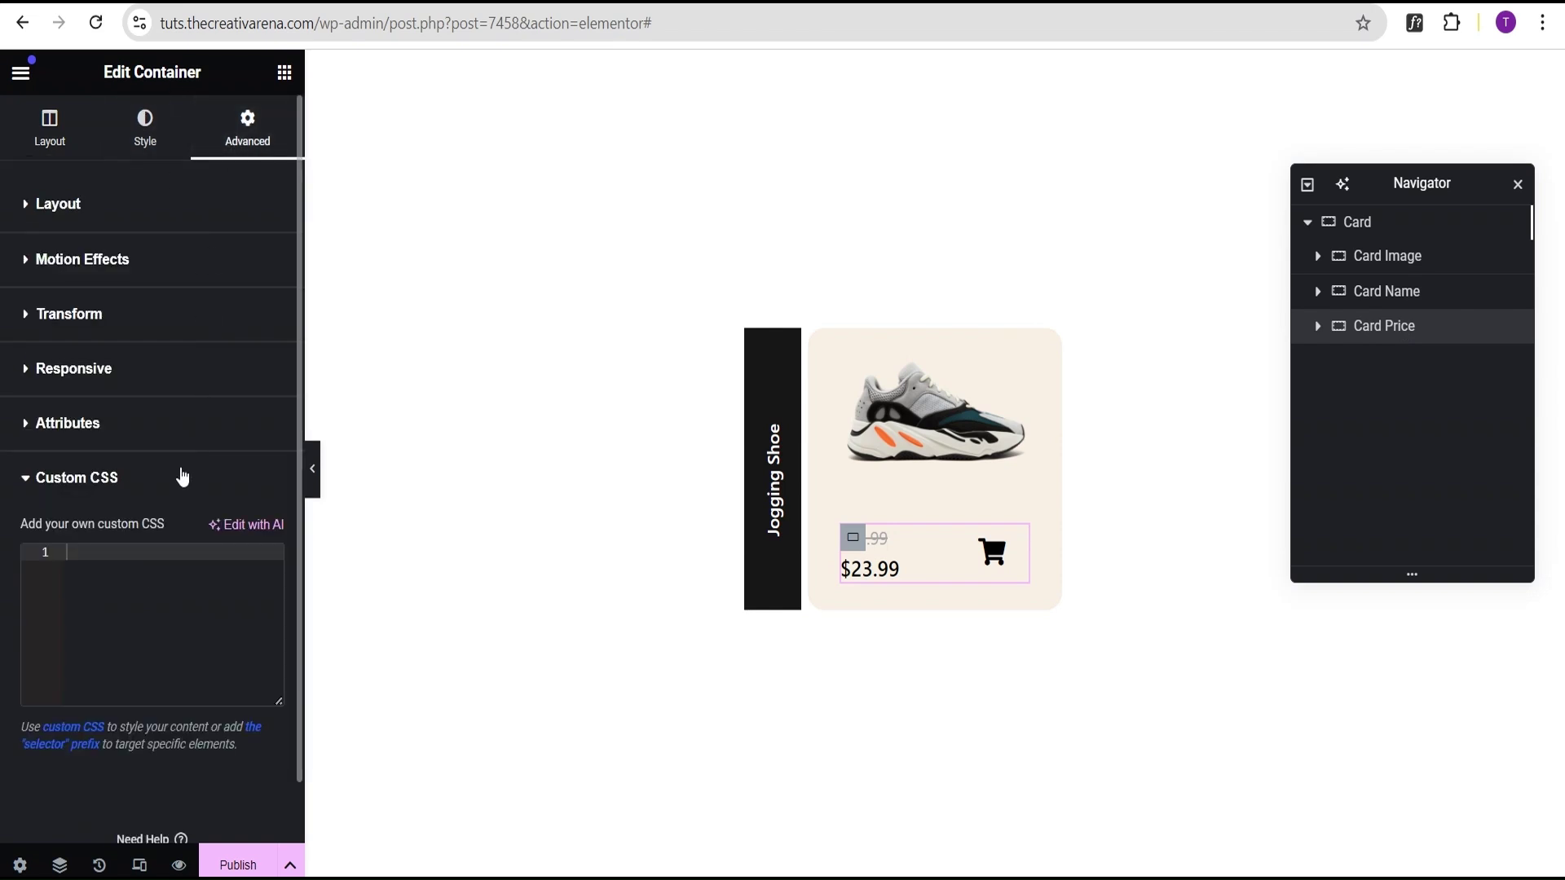
{"action": "left_click", "coordinate": [1360, 235]}
{"action": "scroll", "coordinate": [195, 432], "scroll_direction": "down", "scroll_amount": 3}
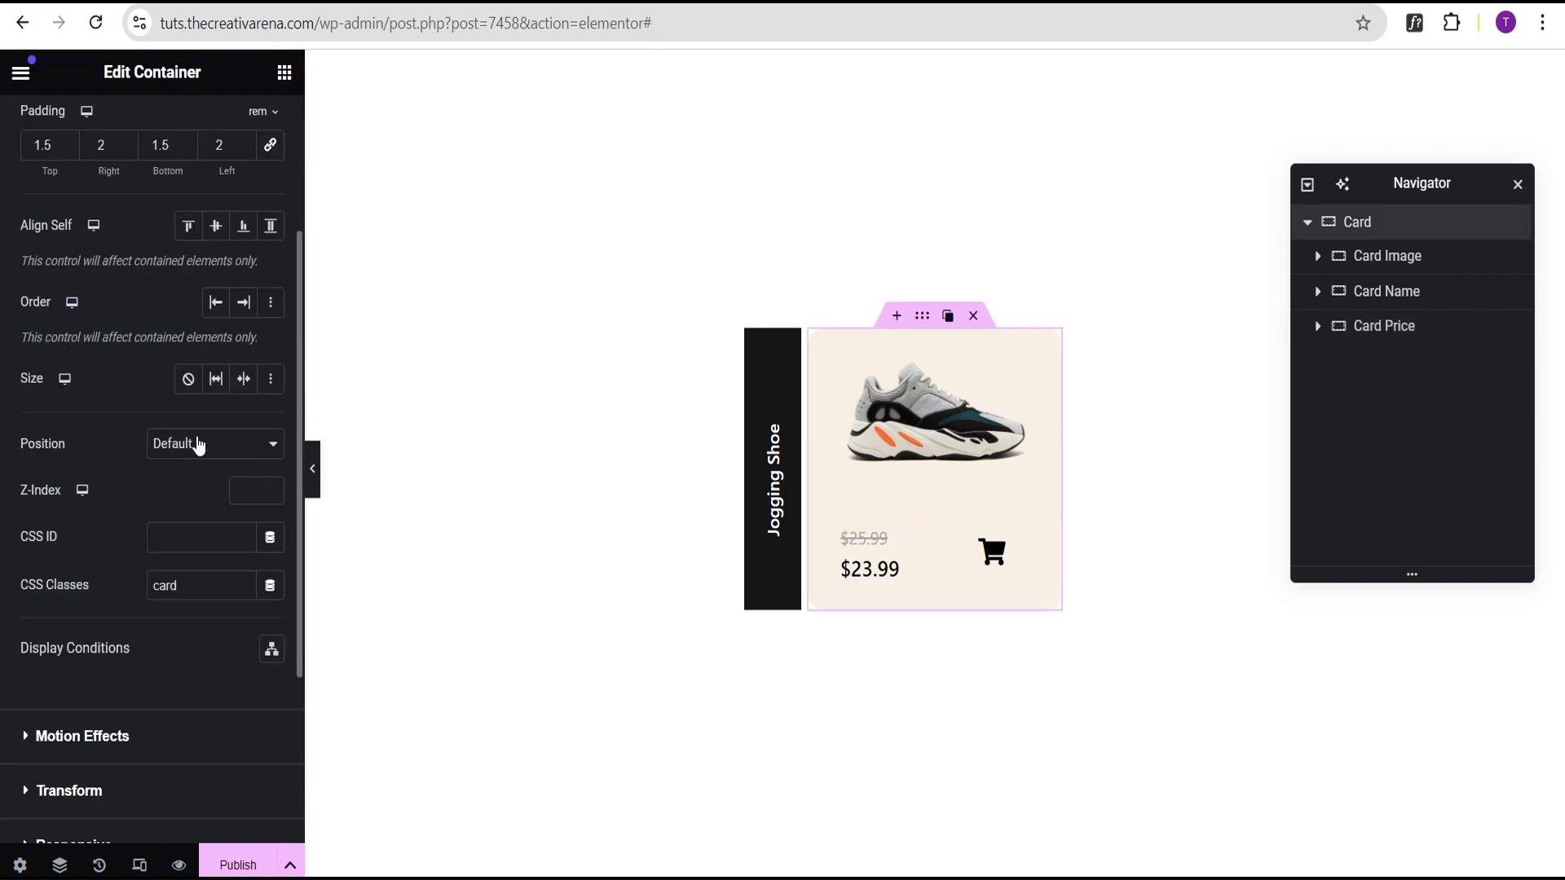
{"action": "scroll", "coordinate": [200, 490], "scroll_direction": "down", "scroll_amount": 3}
{"action": "left_click", "coordinate": [178, 676]}
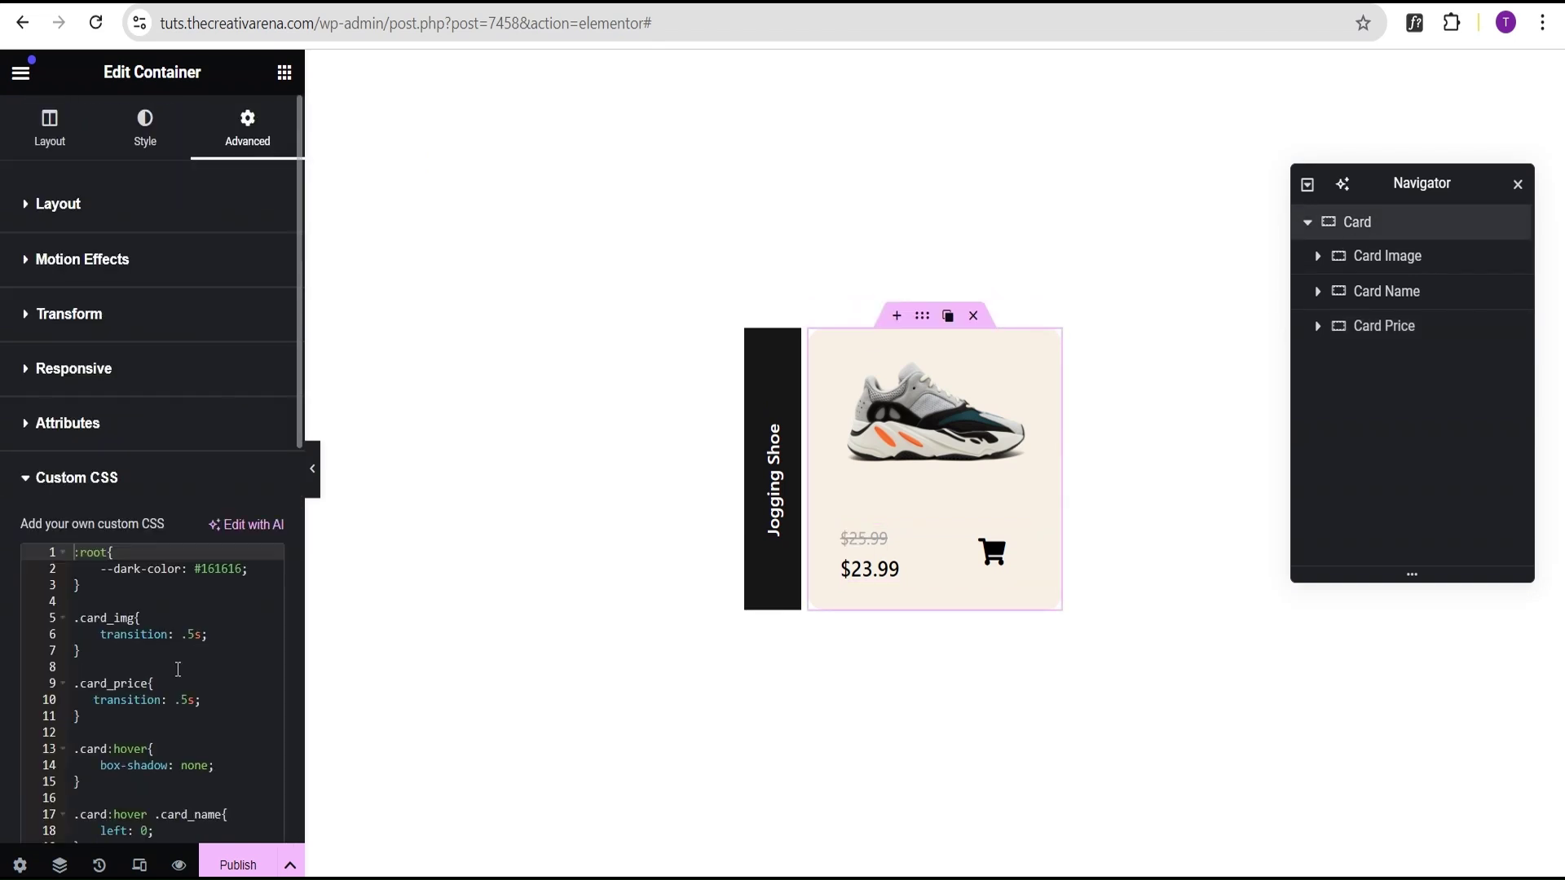
{"action": "scroll", "coordinate": [184, 636], "scroll_direction": "down", "scroll_amount": 3}
{"action": "scroll", "coordinate": [193, 576], "scroll_direction": "down", "scroll_amount": 6}
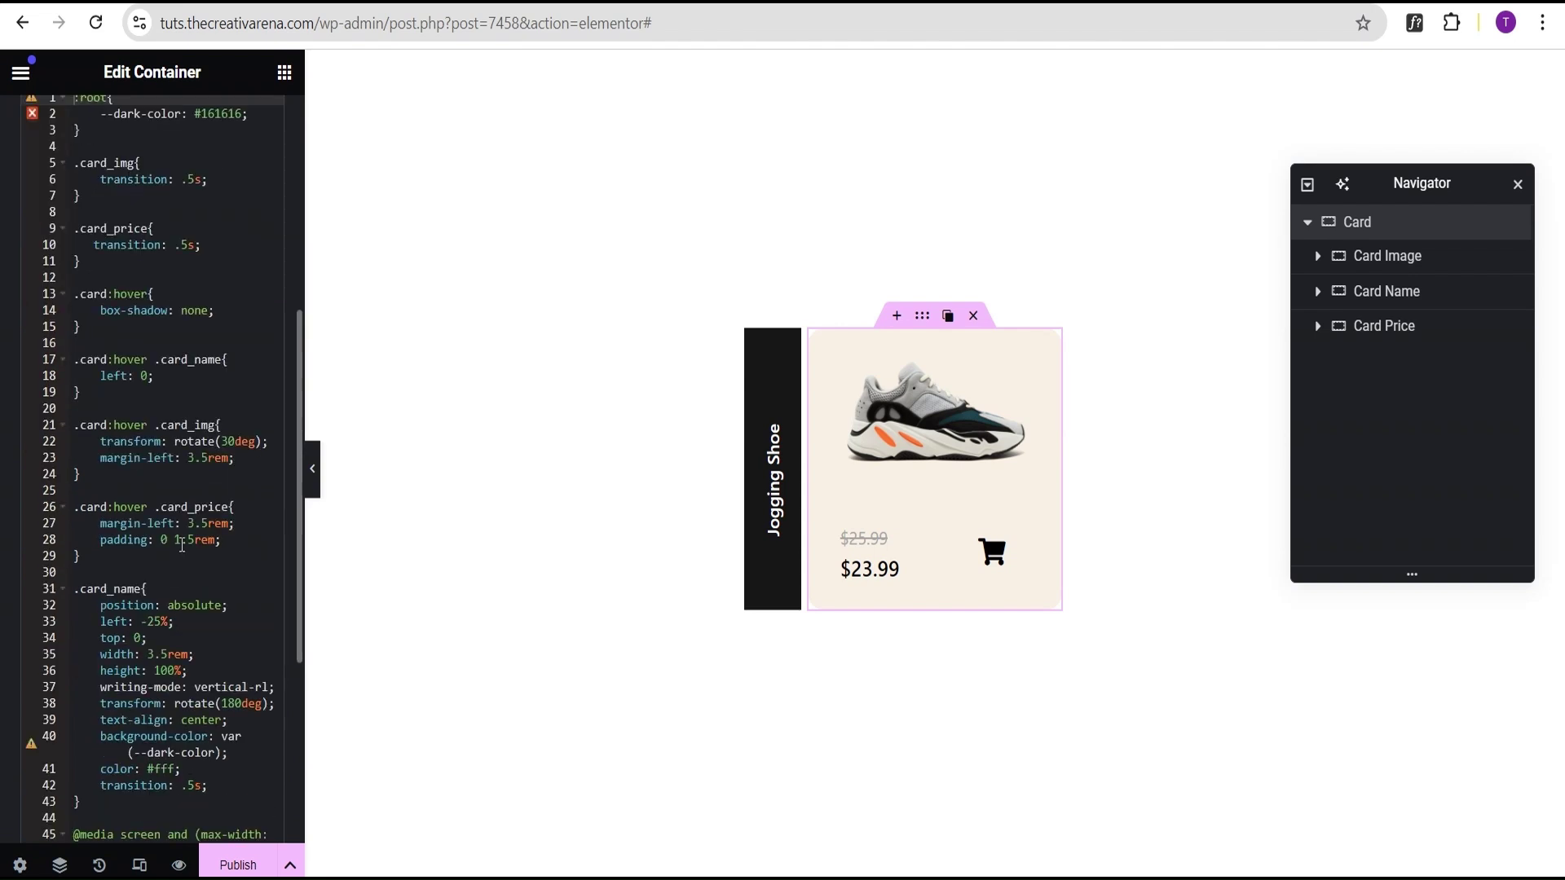
{"action": "scroll", "coordinate": [176, 537], "scroll_direction": "up", "scroll_amount": 2}
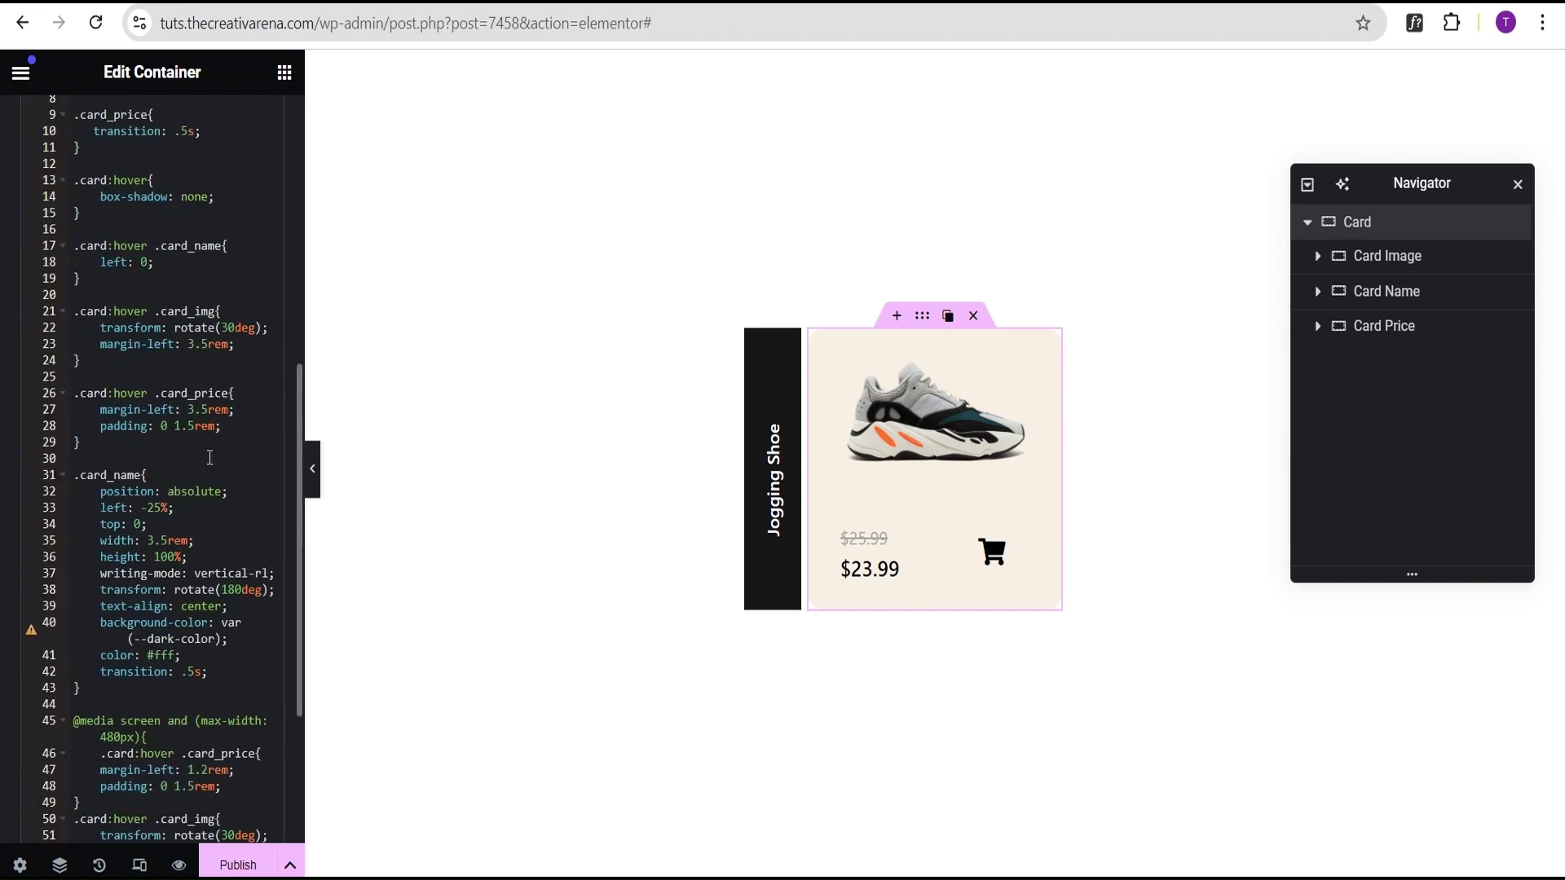
{"action": "left_click_drag", "start_coordinate": [230, 392], "coordinate": [162, 392]}
{"action": "key", "text": "ctrl+c"}
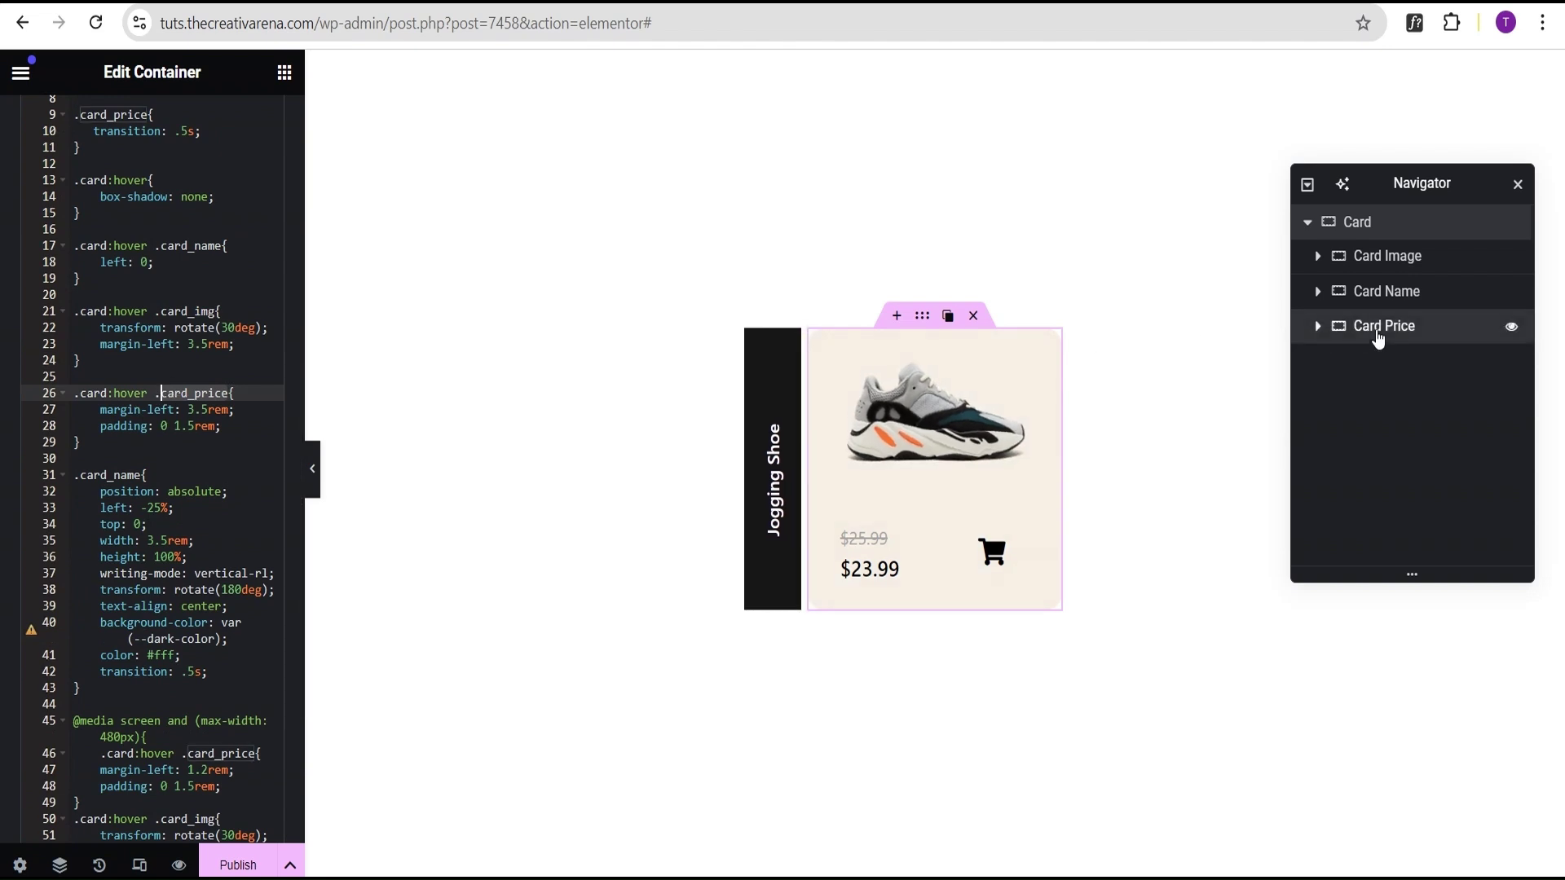
Give the Card Price element the CSS class card_price.
{"action": "left_click", "coordinate": [1371, 336]}
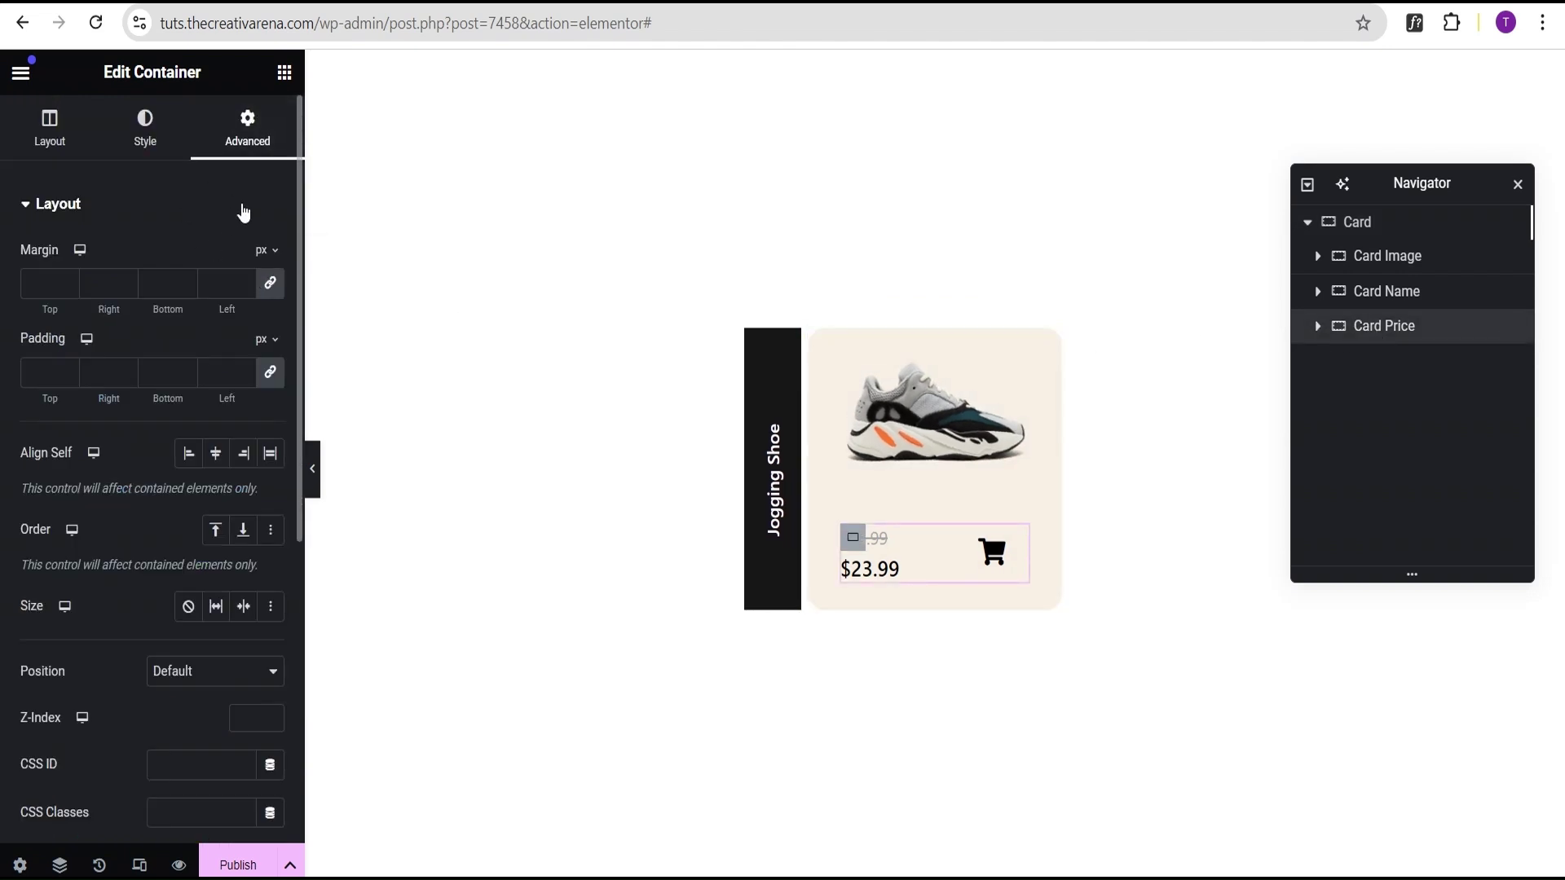
{"action": "scroll", "coordinate": [231, 693], "scroll_direction": "down", "scroll_amount": 3}
{"action": "left_click", "coordinate": [216, 587]}
{"action": "key", "text": "ctrl+v"}
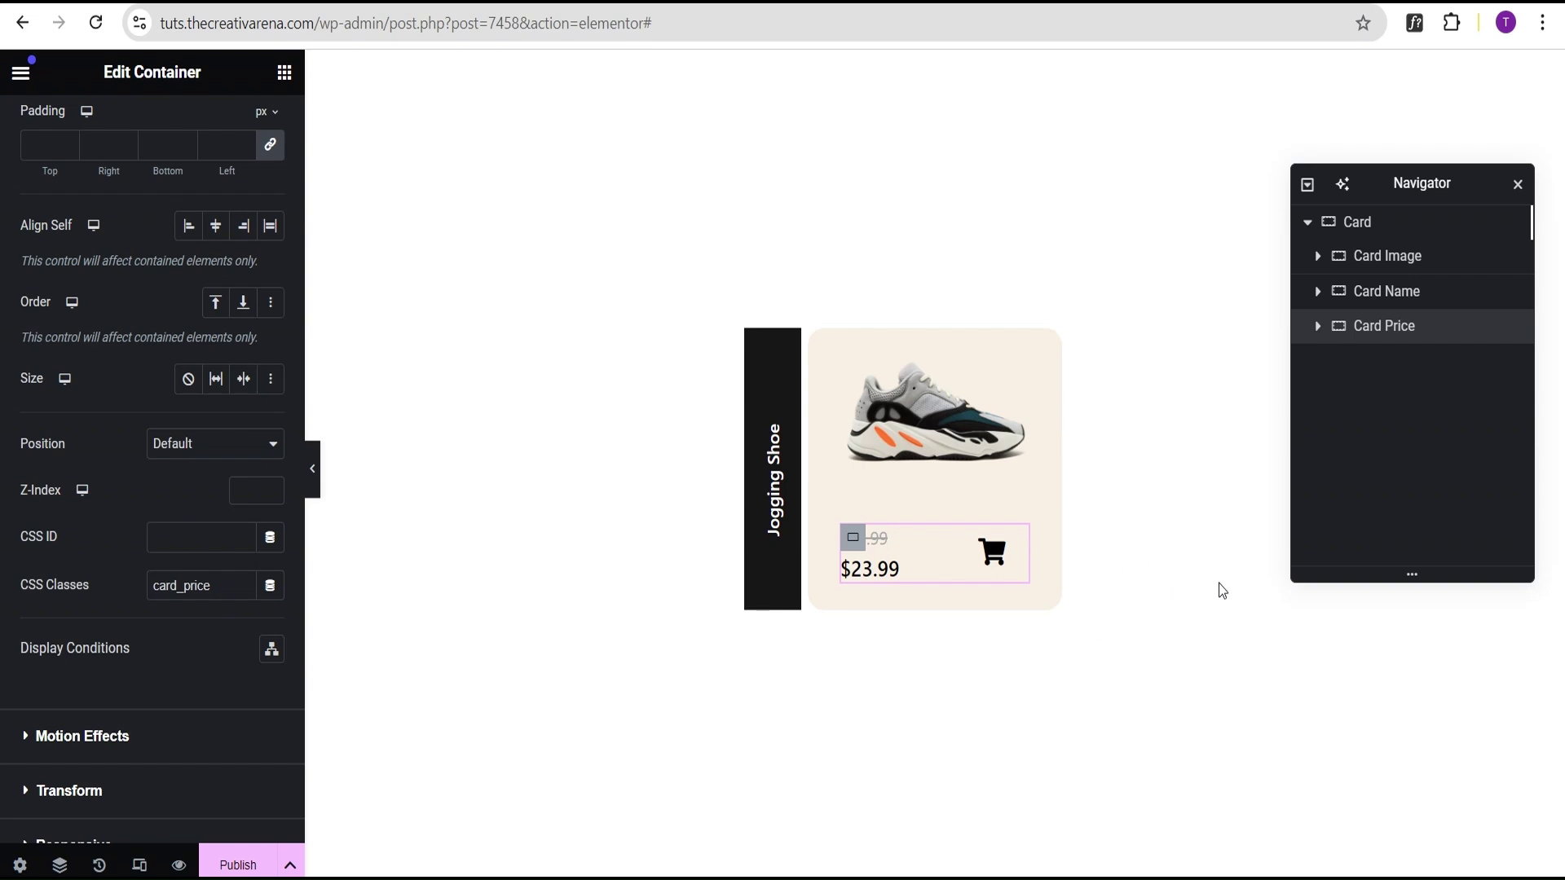
Set the Card container's Additional Options Overflow to Hidden and preview the hover effect.
{"action": "left_click", "coordinate": [1382, 233]}
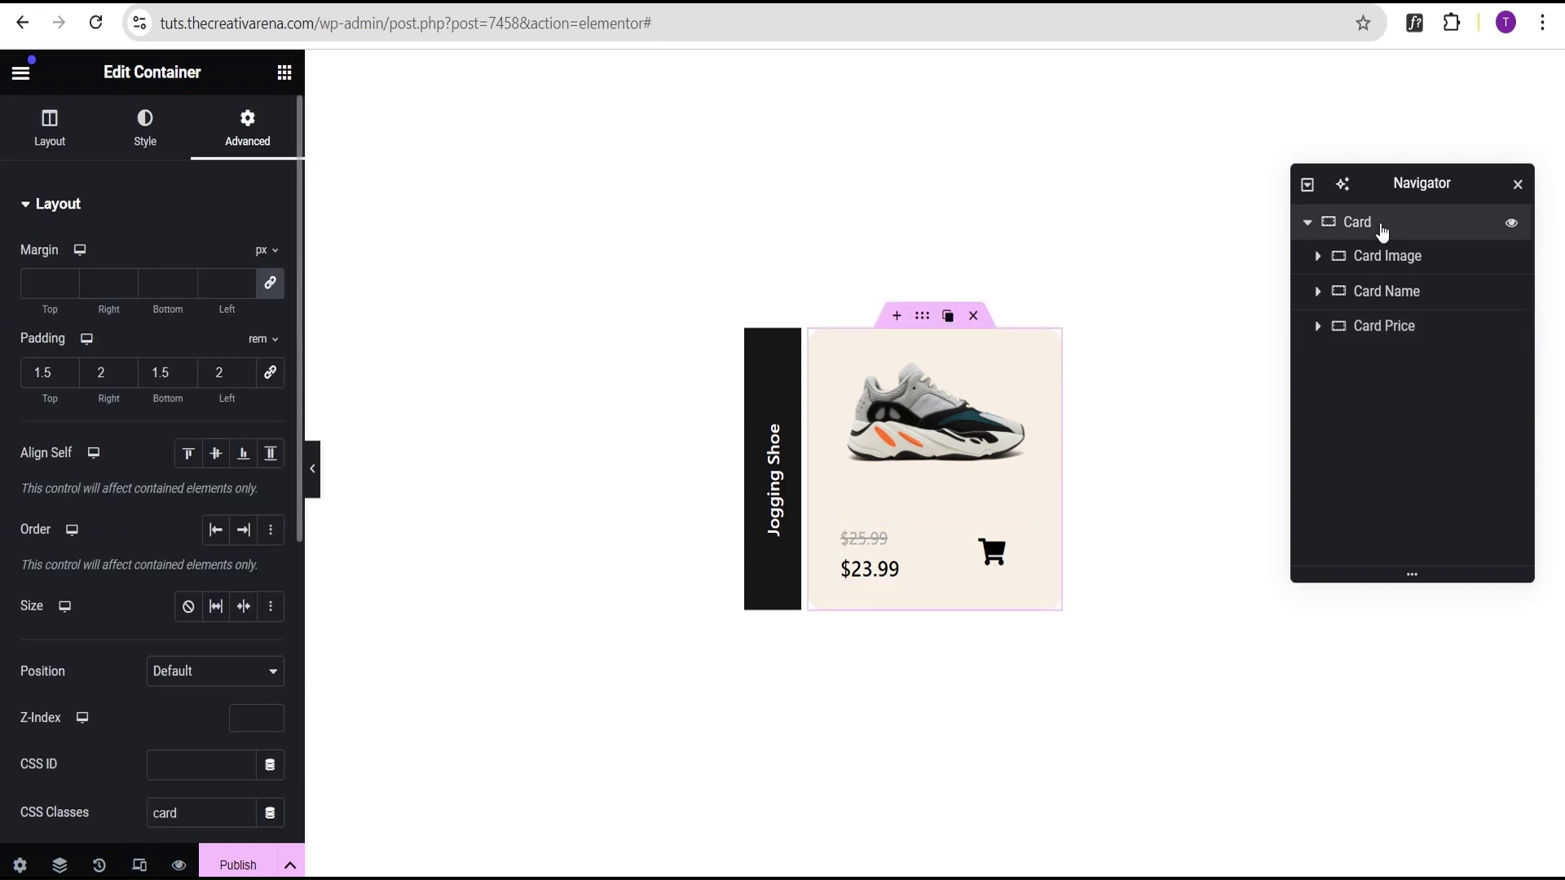
{"action": "left_click", "coordinate": [58, 148]}
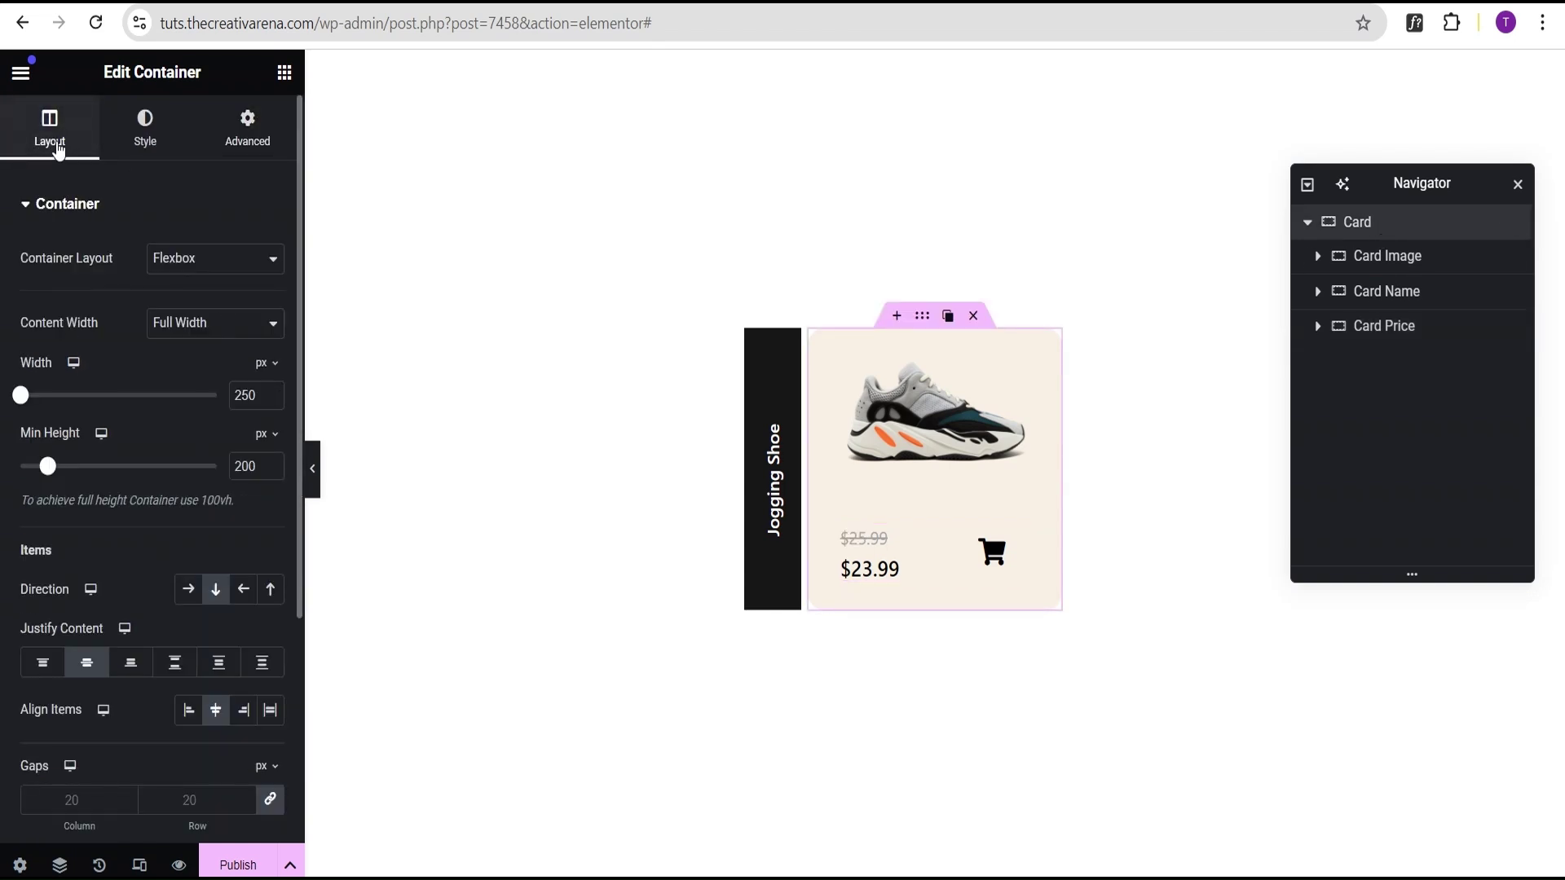
{"action": "left_click", "coordinate": [29, 208]}
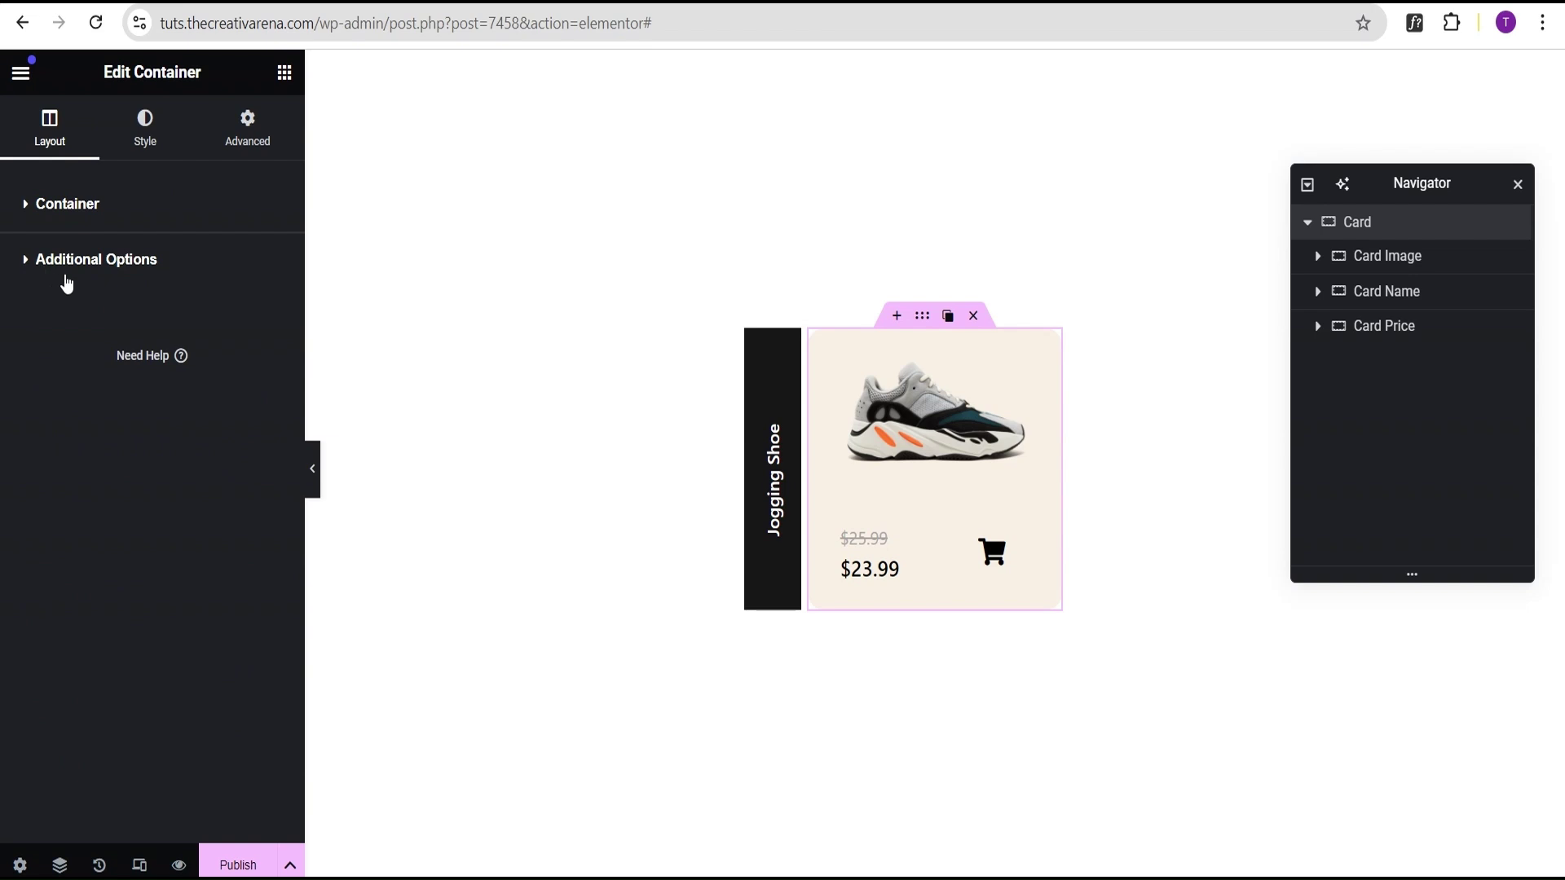
{"action": "left_click", "coordinate": [56, 259]}
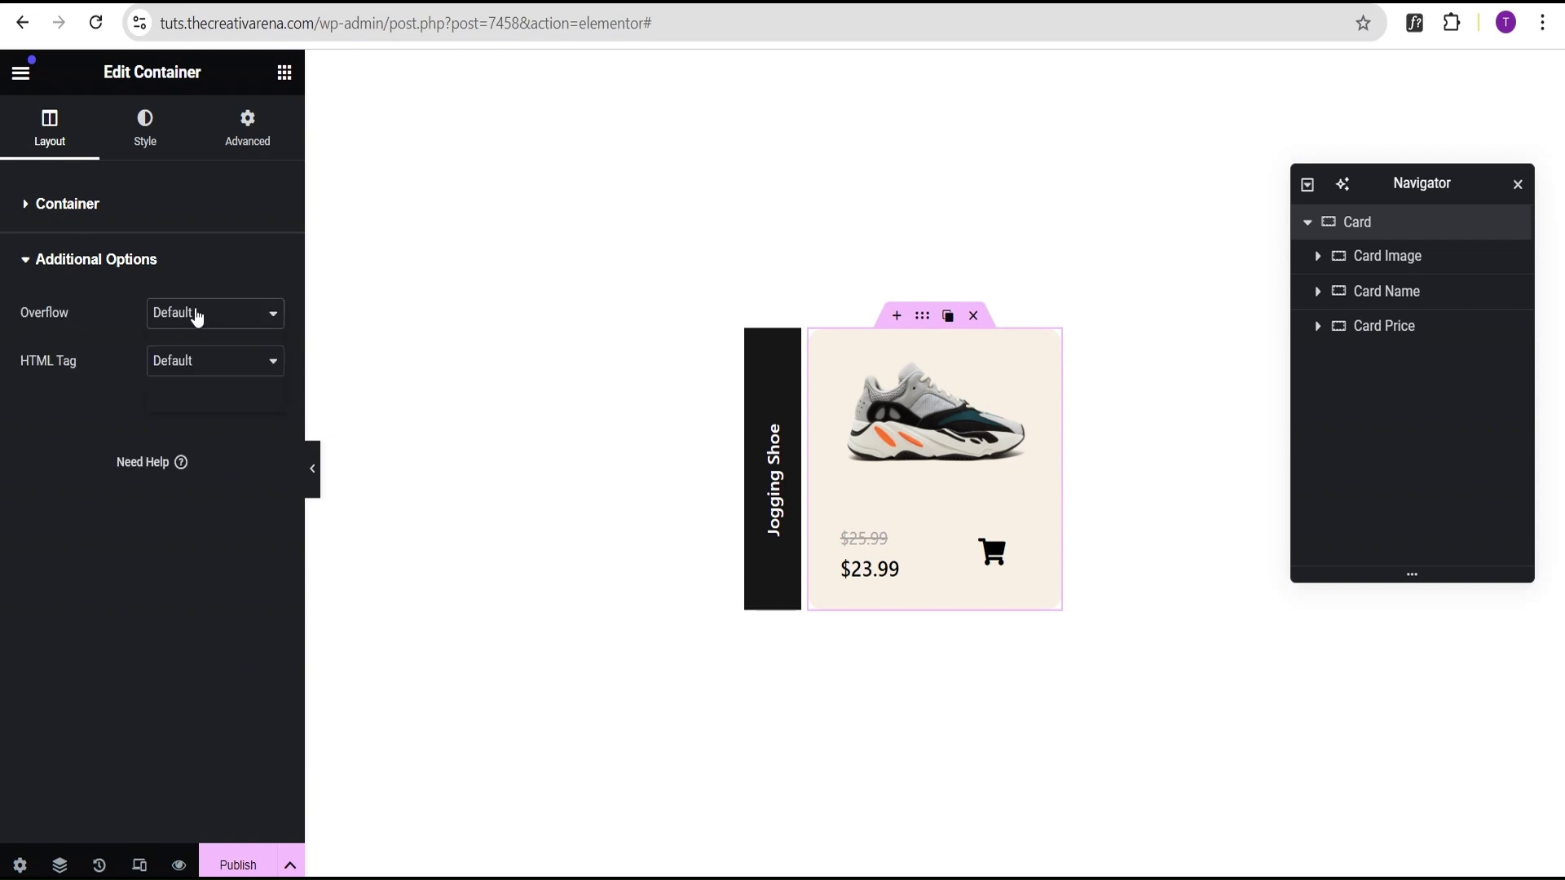
{"action": "left_click", "coordinate": [198, 317]}
{"action": "left_click", "coordinate": [188, 365]}
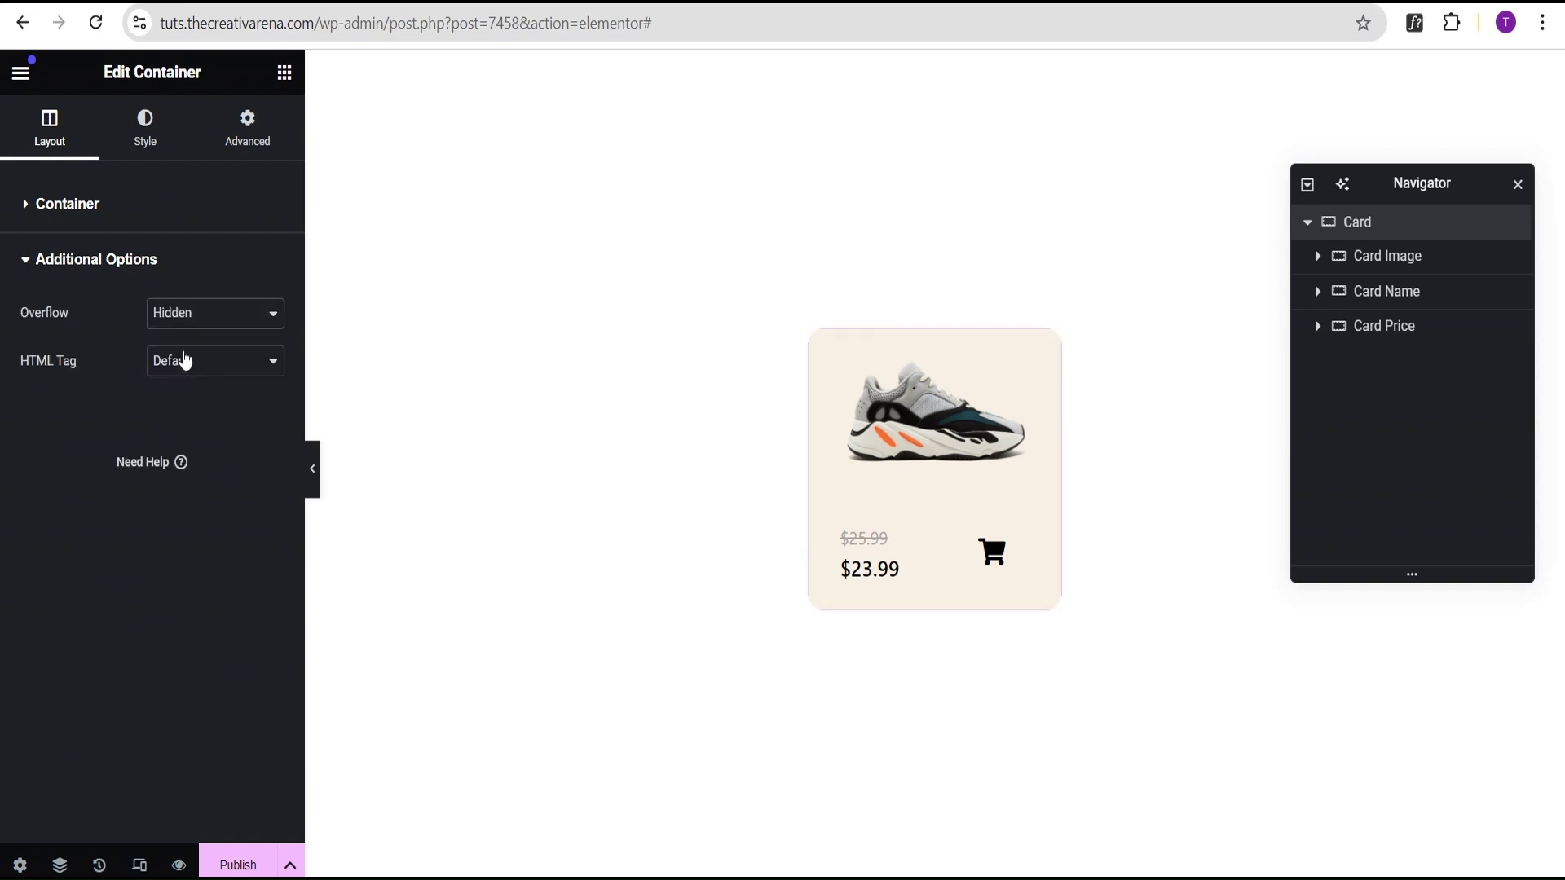
{"action": "left_click", "coordinate": [313, 469]}
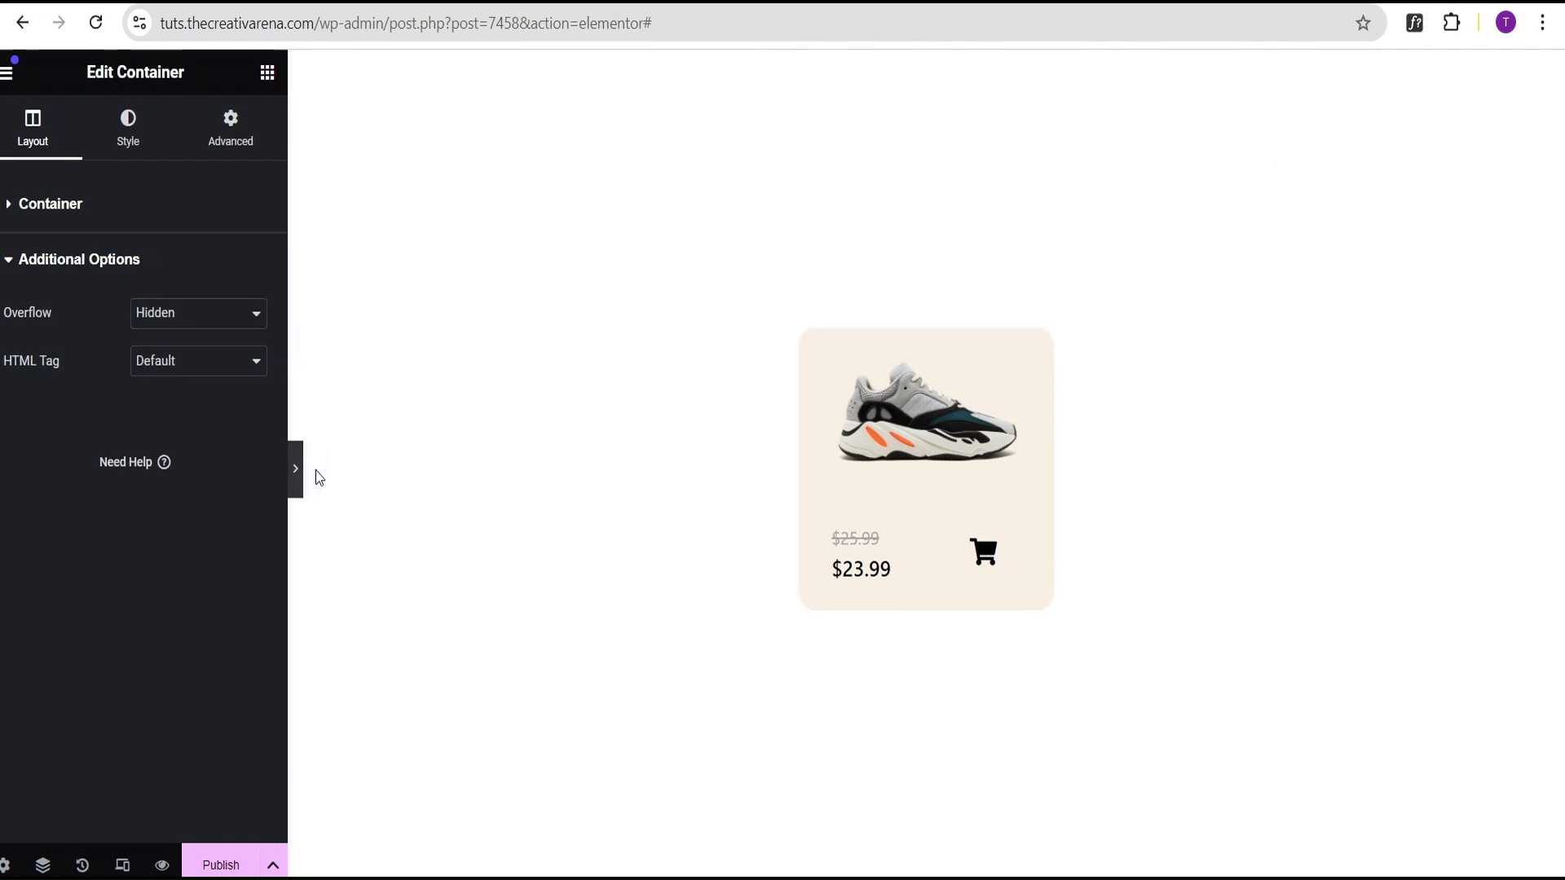
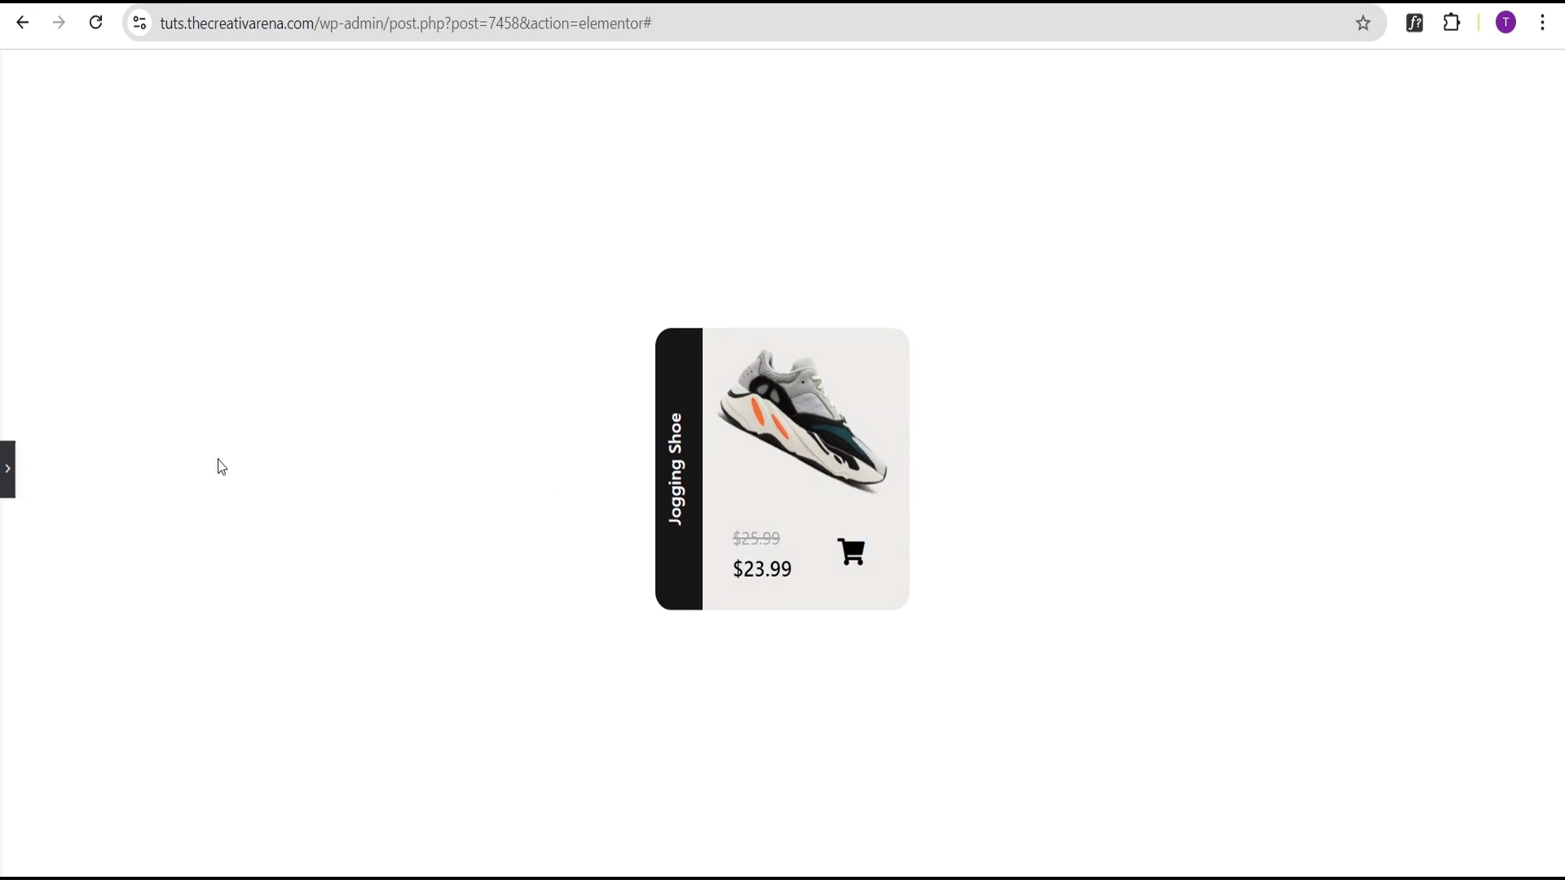
Publish the shoe card loop template and dismiss the 'Site Part is Live' notice.
{"action": "left_click", "coordinate": [8, 469]}
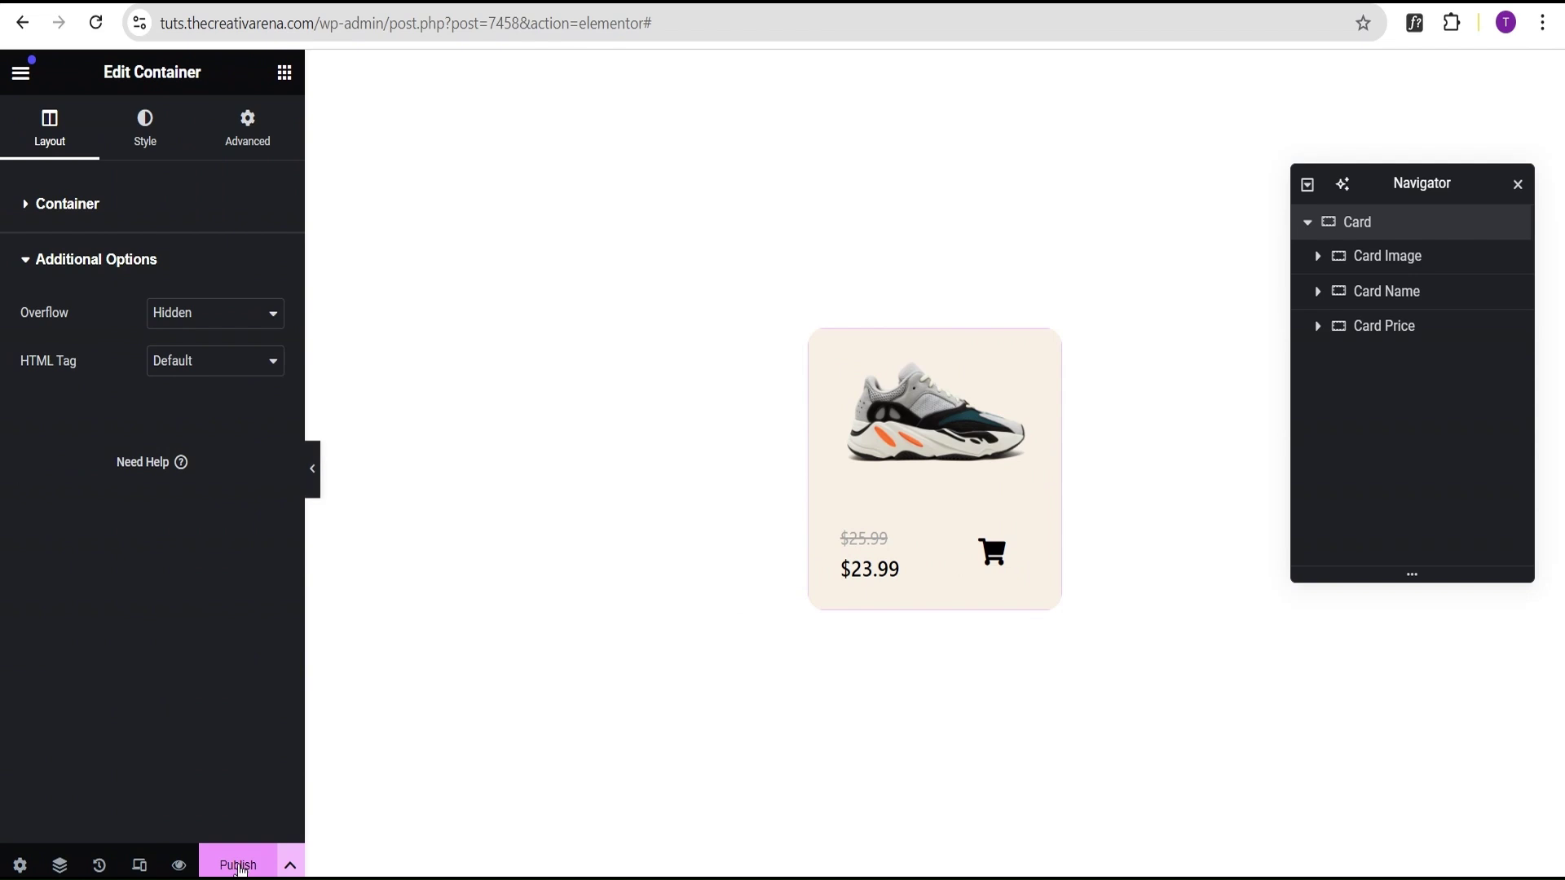
{"action": "left_click", "coordinate": [242, 870]}
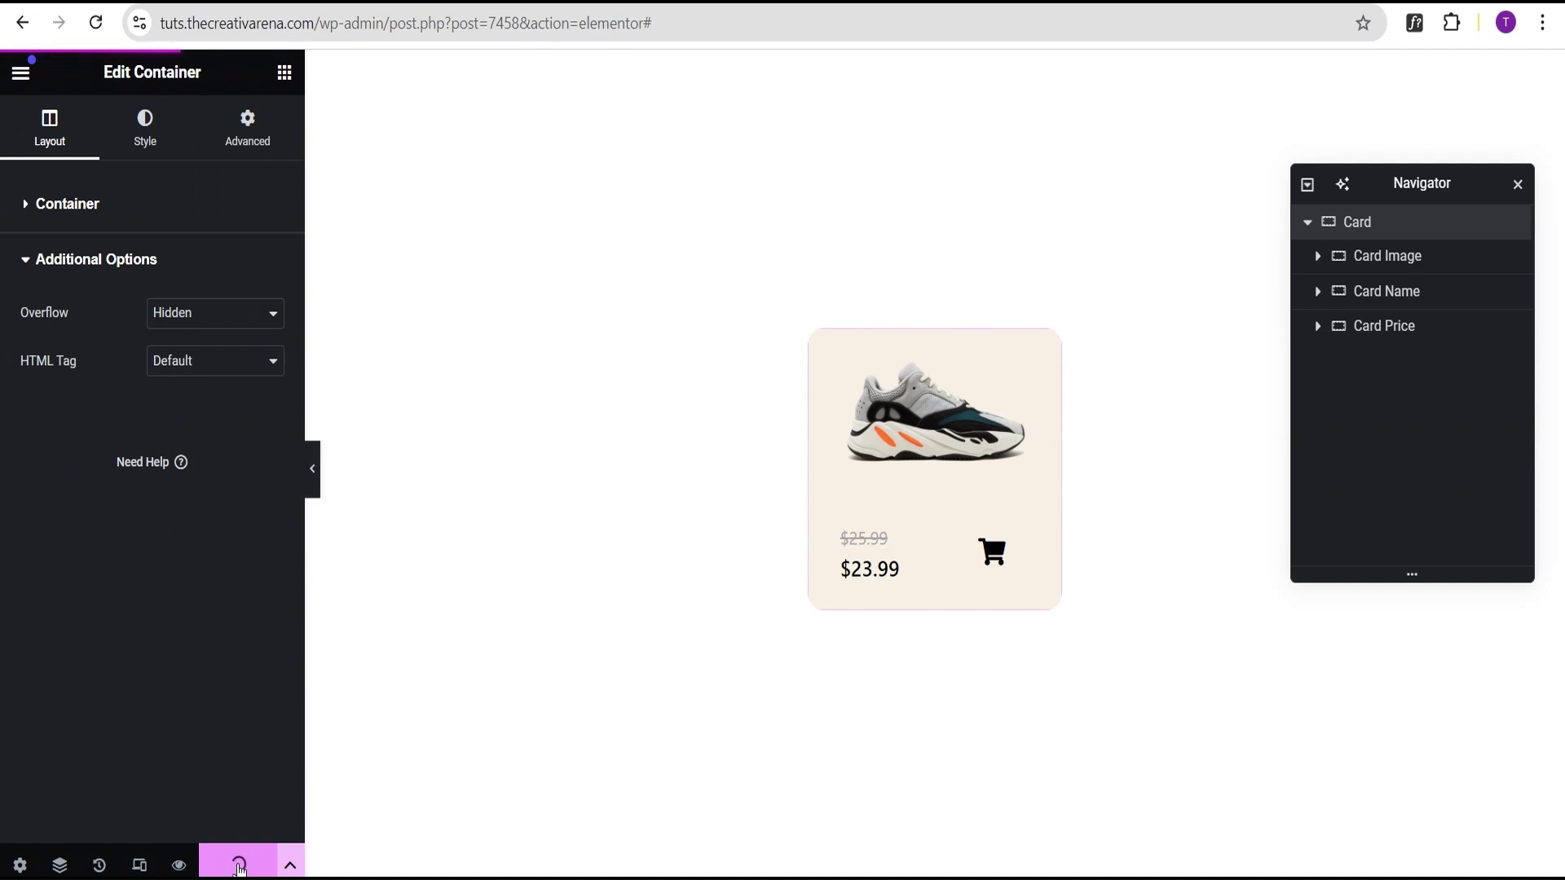
{"action": "left_click", "coordinate": [202, 609]}
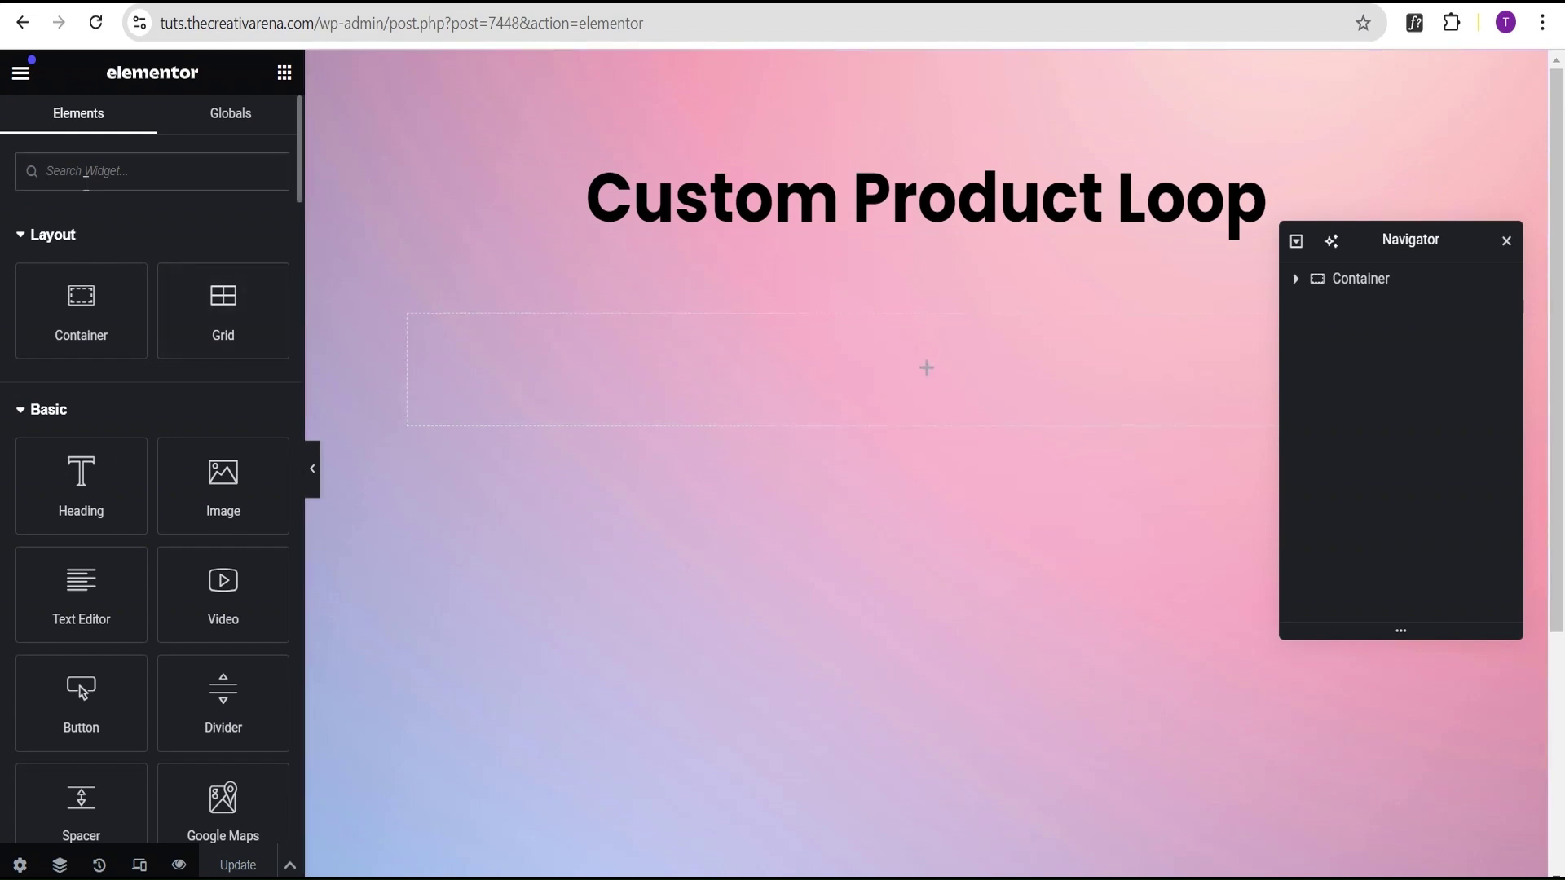
Add a Loop Grid widget to the page and set its template type to Products.
{"action": "type", "text": "loop"}
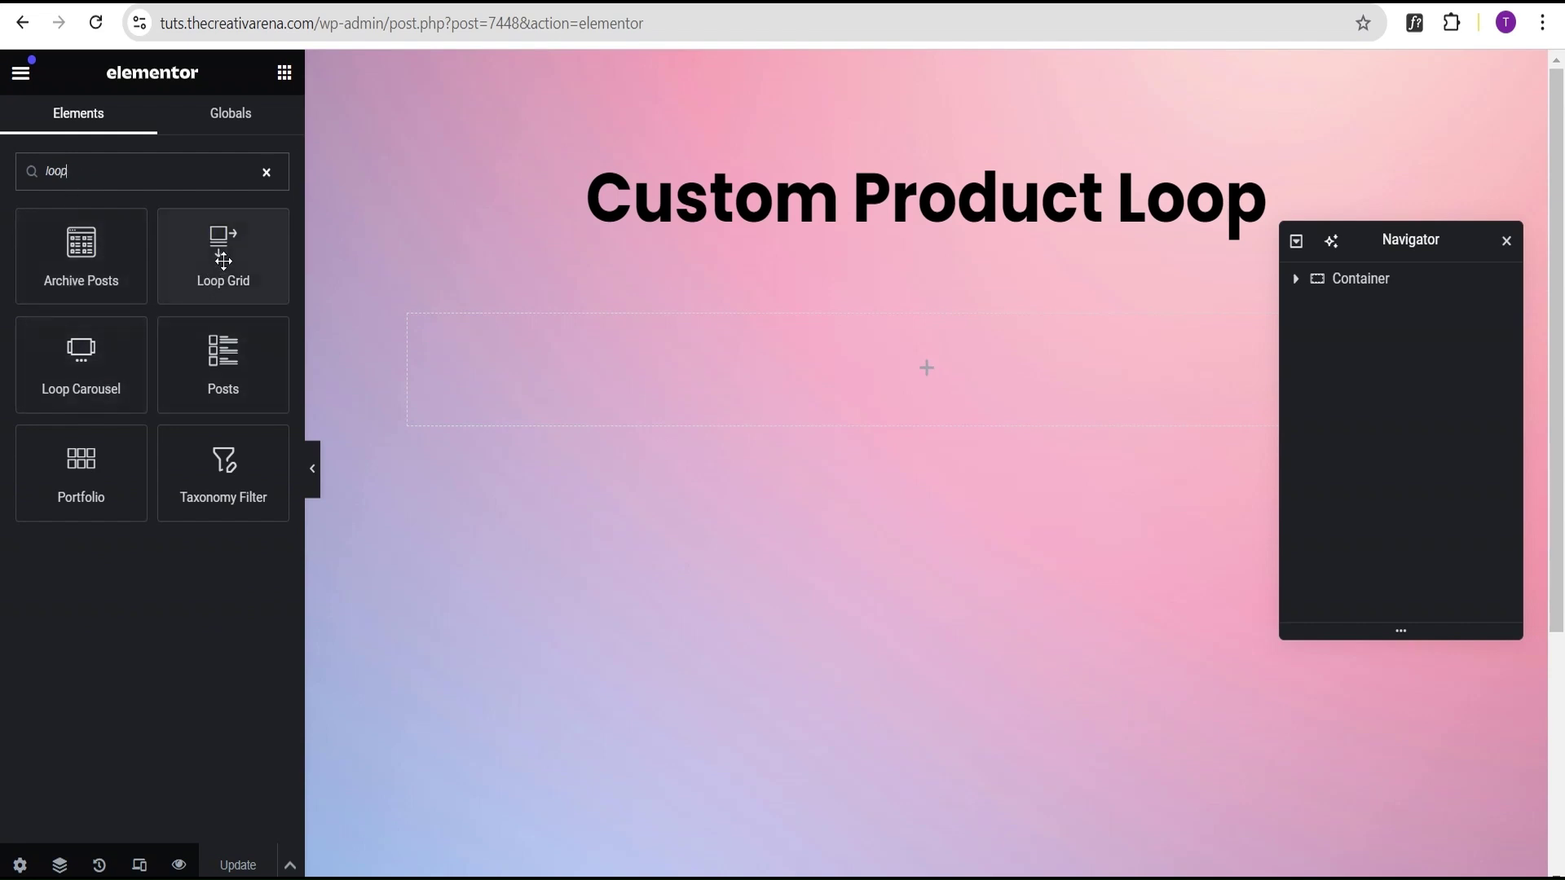
{"action": "left_click_drag", "start_coordinate": [223, 260], "coordinate": [873, 353]}
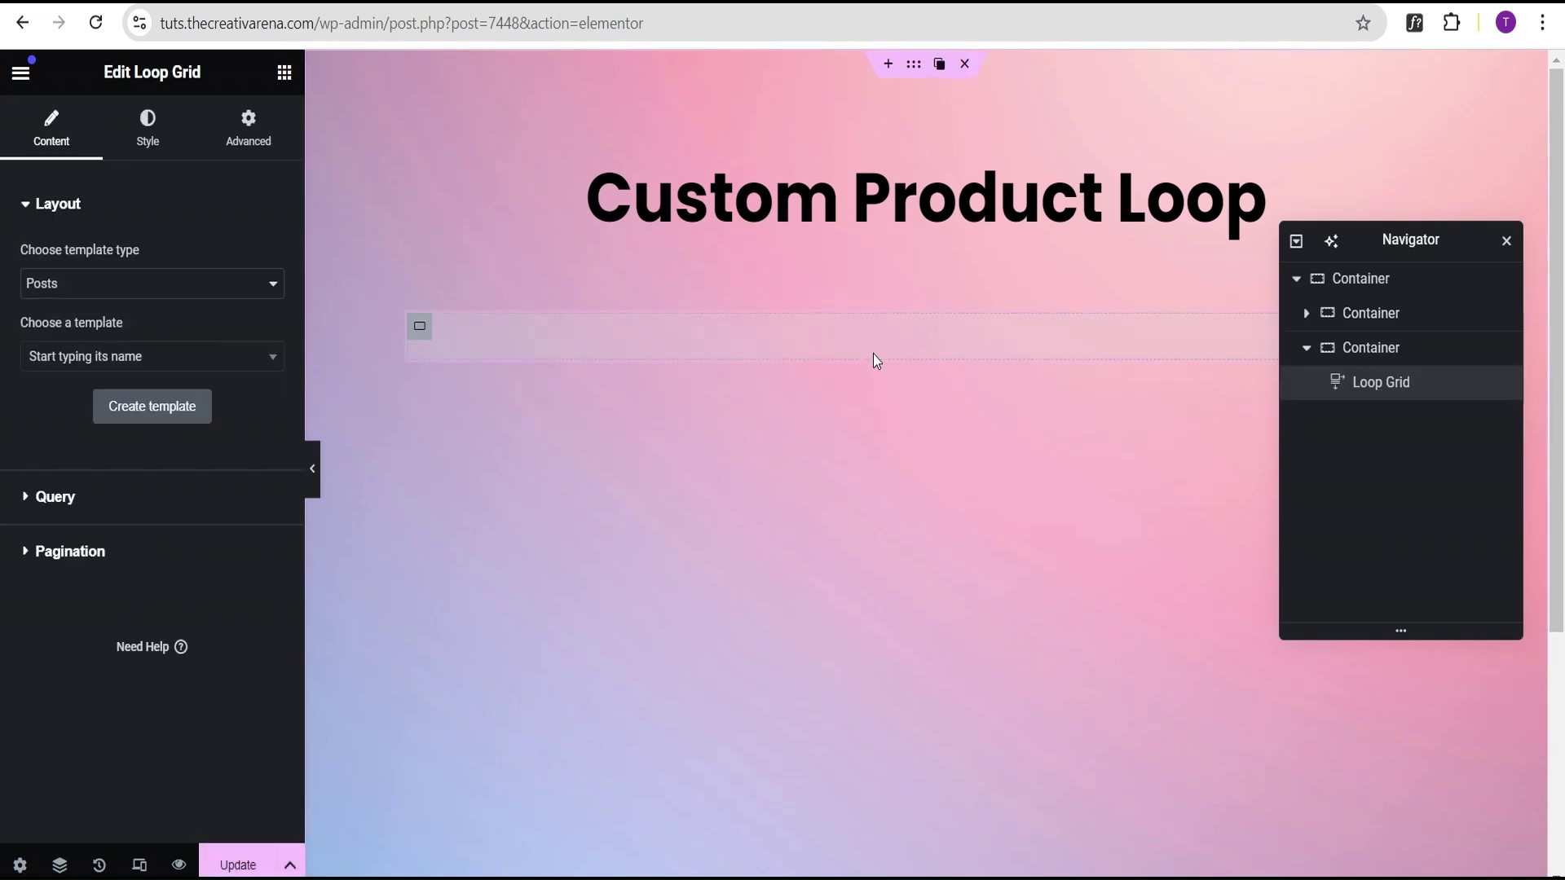
{"action": "left_click", "coordinate": [56, 291]}
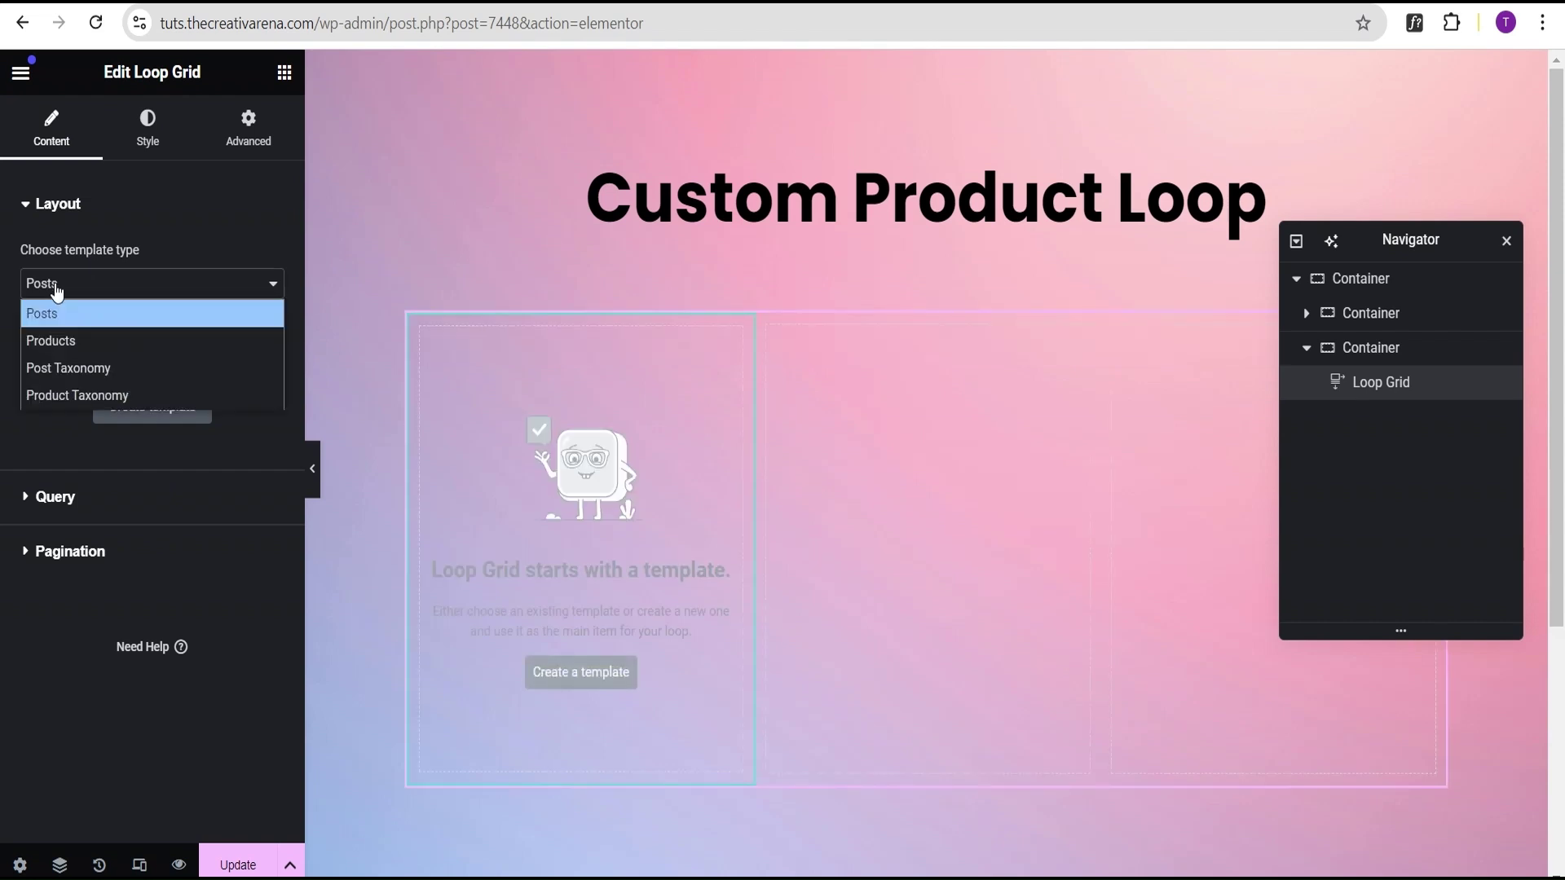
{"action": "left_click", "coordinate": [62, 341]}
Apply the Custom Product template to the grid and preview the six shoe cards.
{"action": "left_click", "coordinate": [43, 357]}
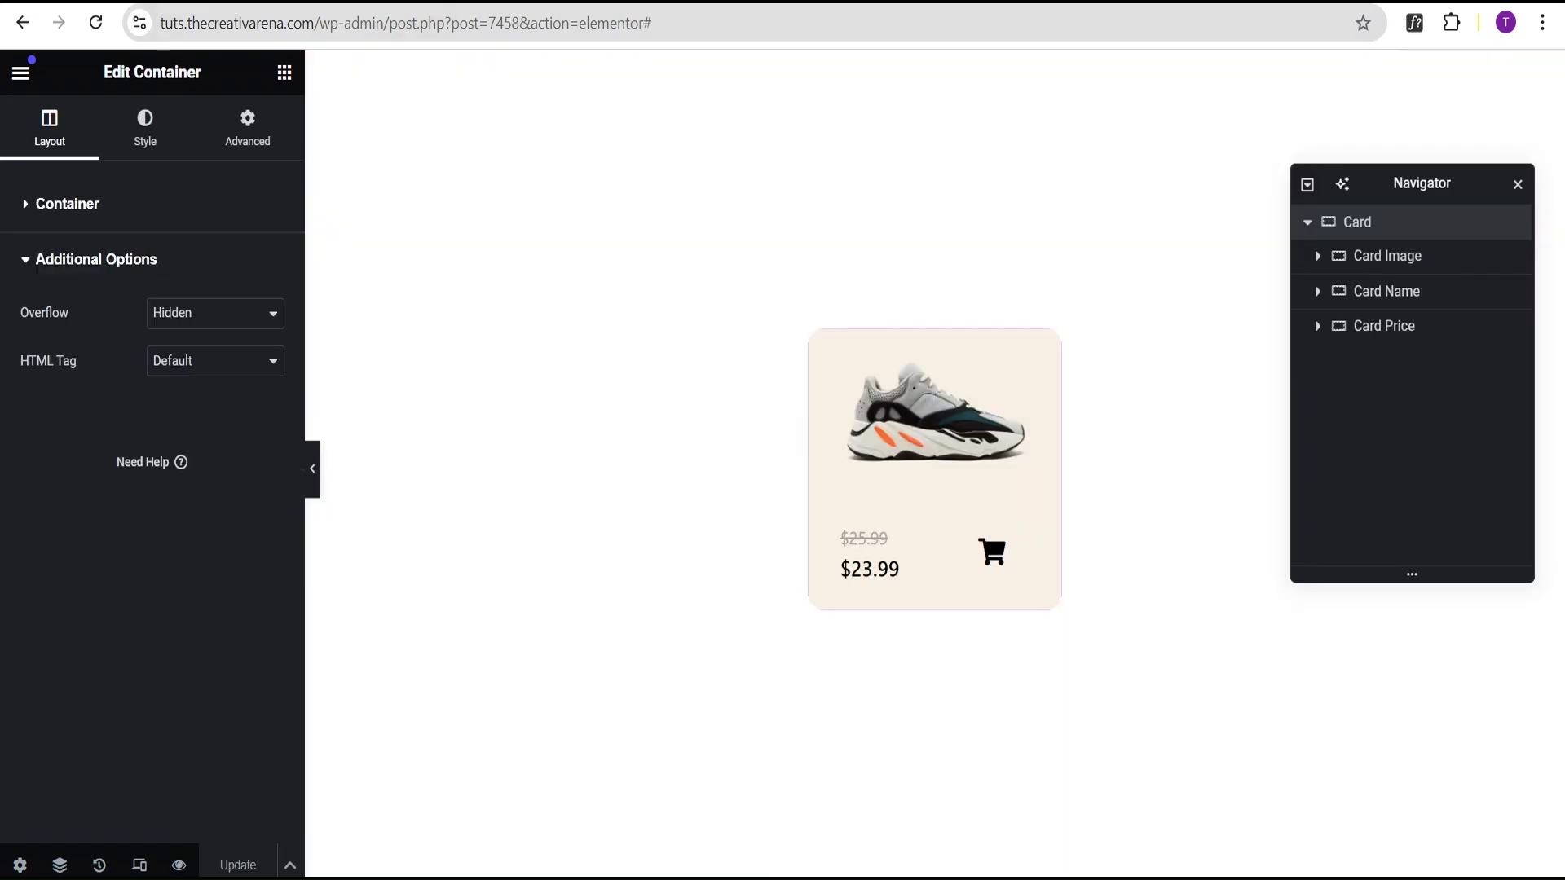
{"action": "left_click", "coordinate": [19, 865]}
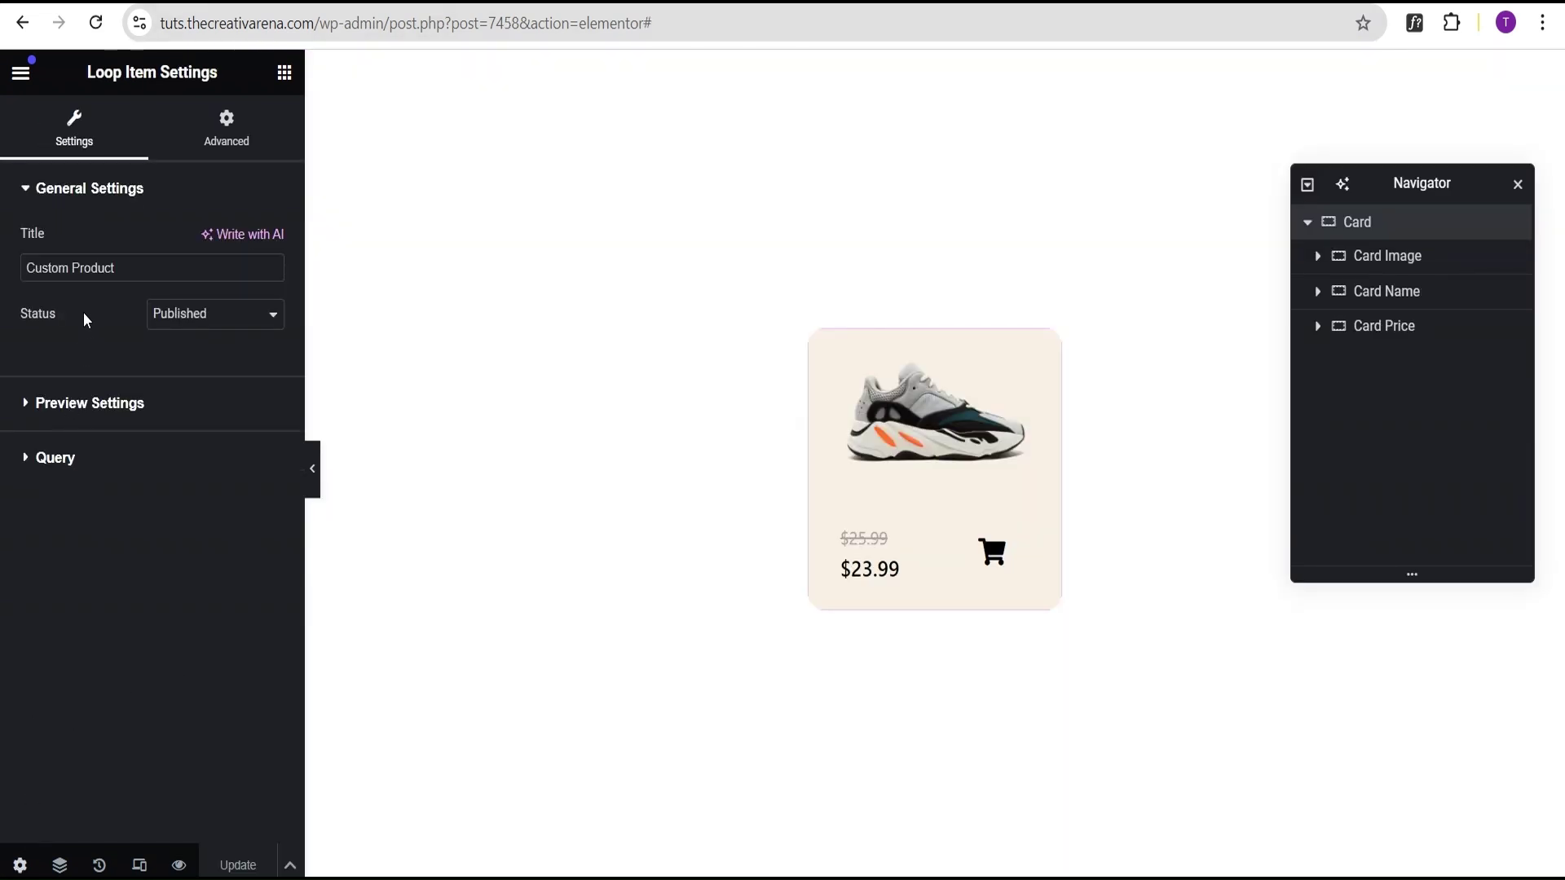
{"action": "left_click_drag", "start_coordinate": [126, 269], "coordinate": [22, 277]}
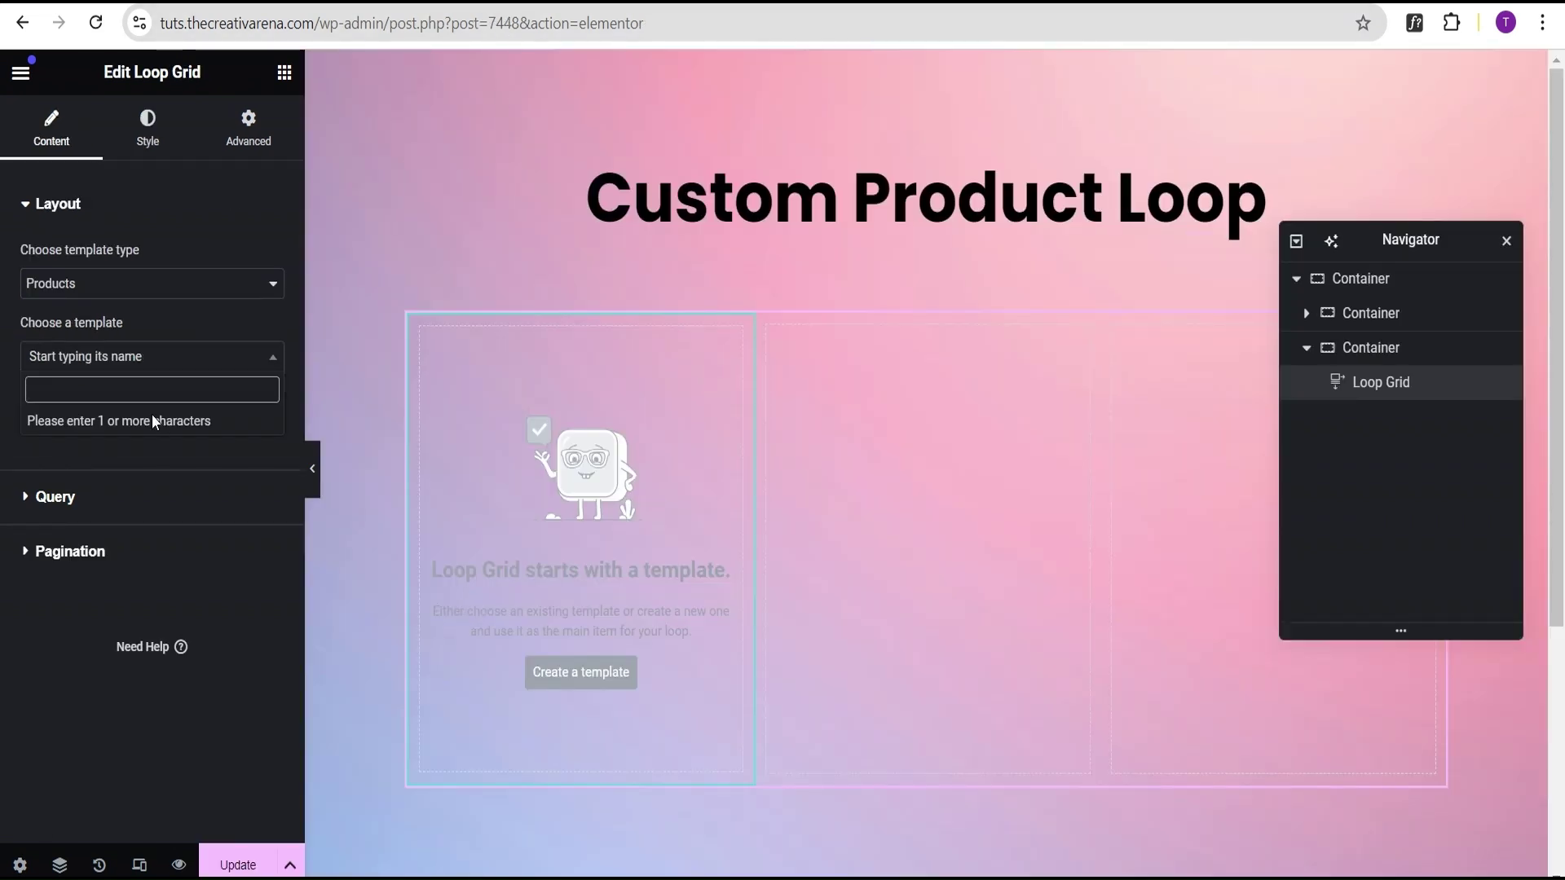
{"action": "type", "text": "Custom Product"}
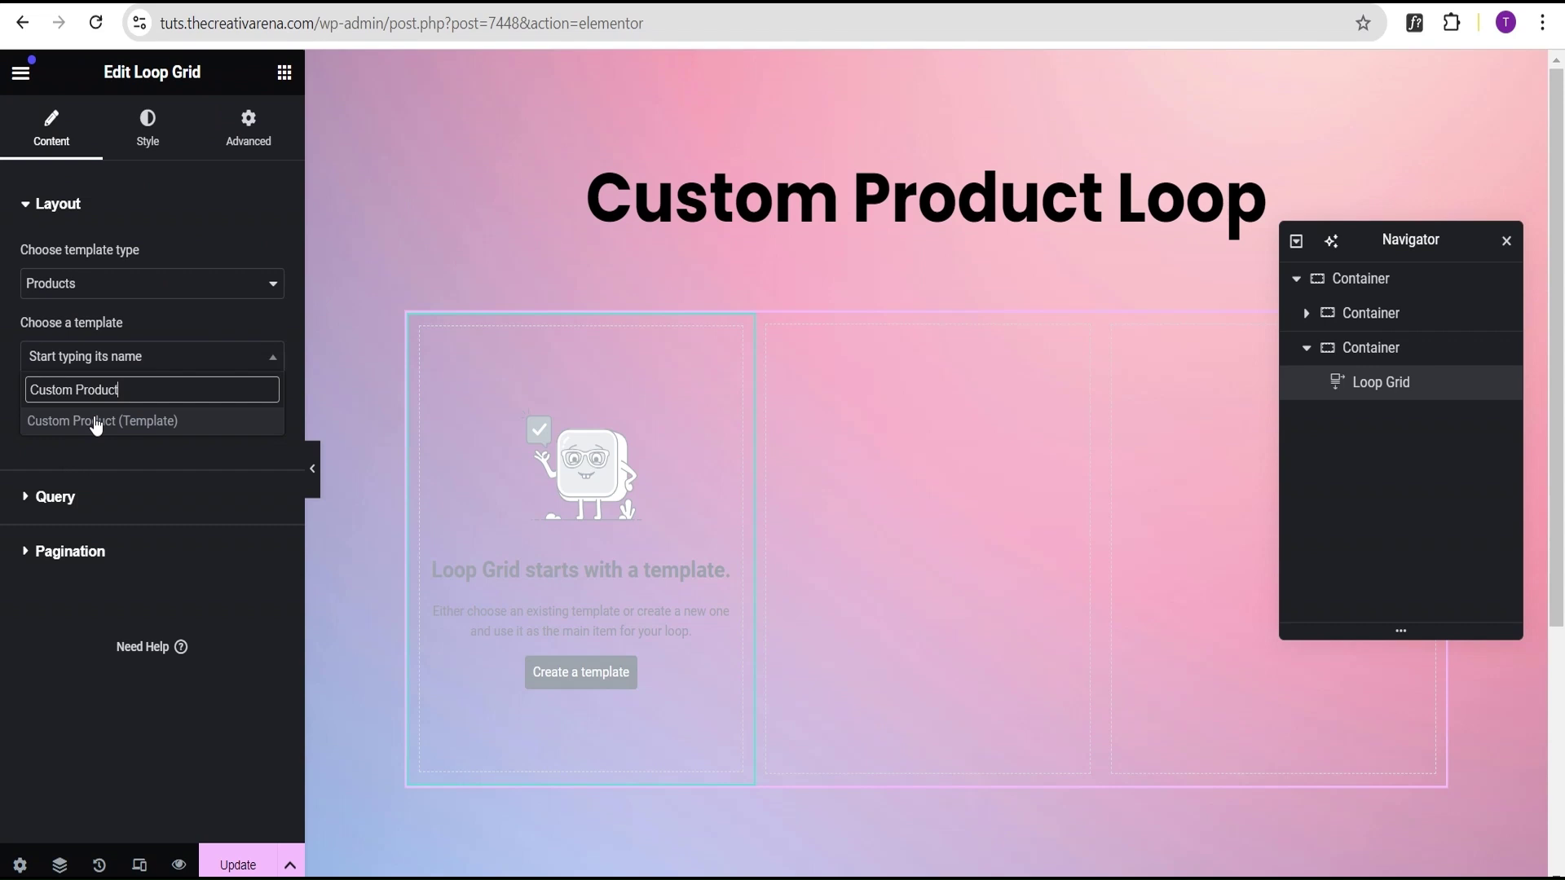
{"action": "left_click", "coordinate": [84, 422]}
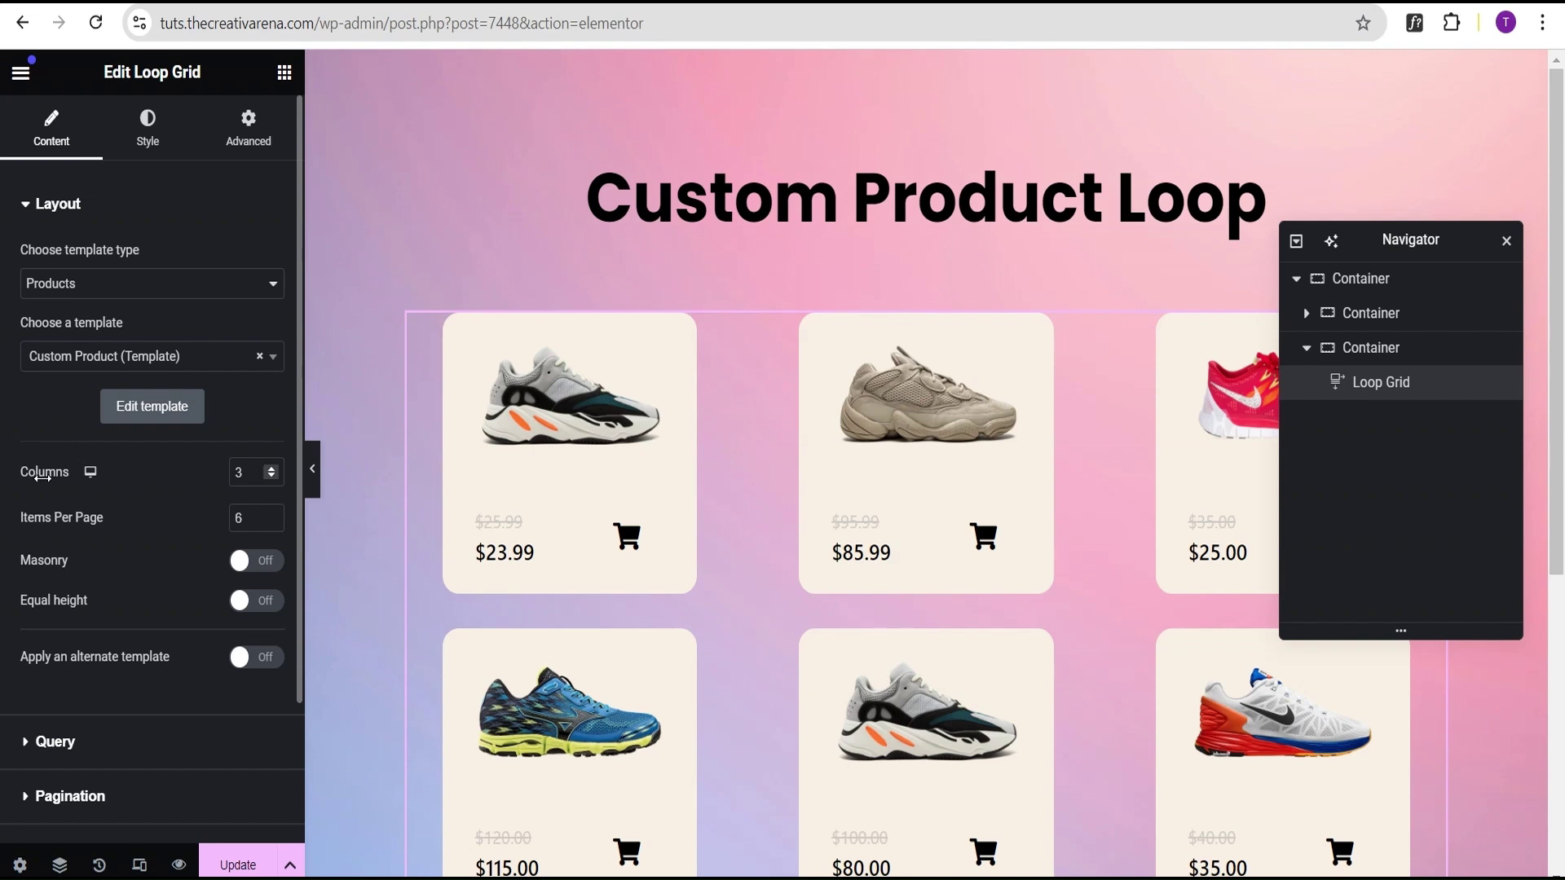
{"action": "scroll", "coordinate": [111, 505], "scroll_direction": "down", "scroll_amount": 2}
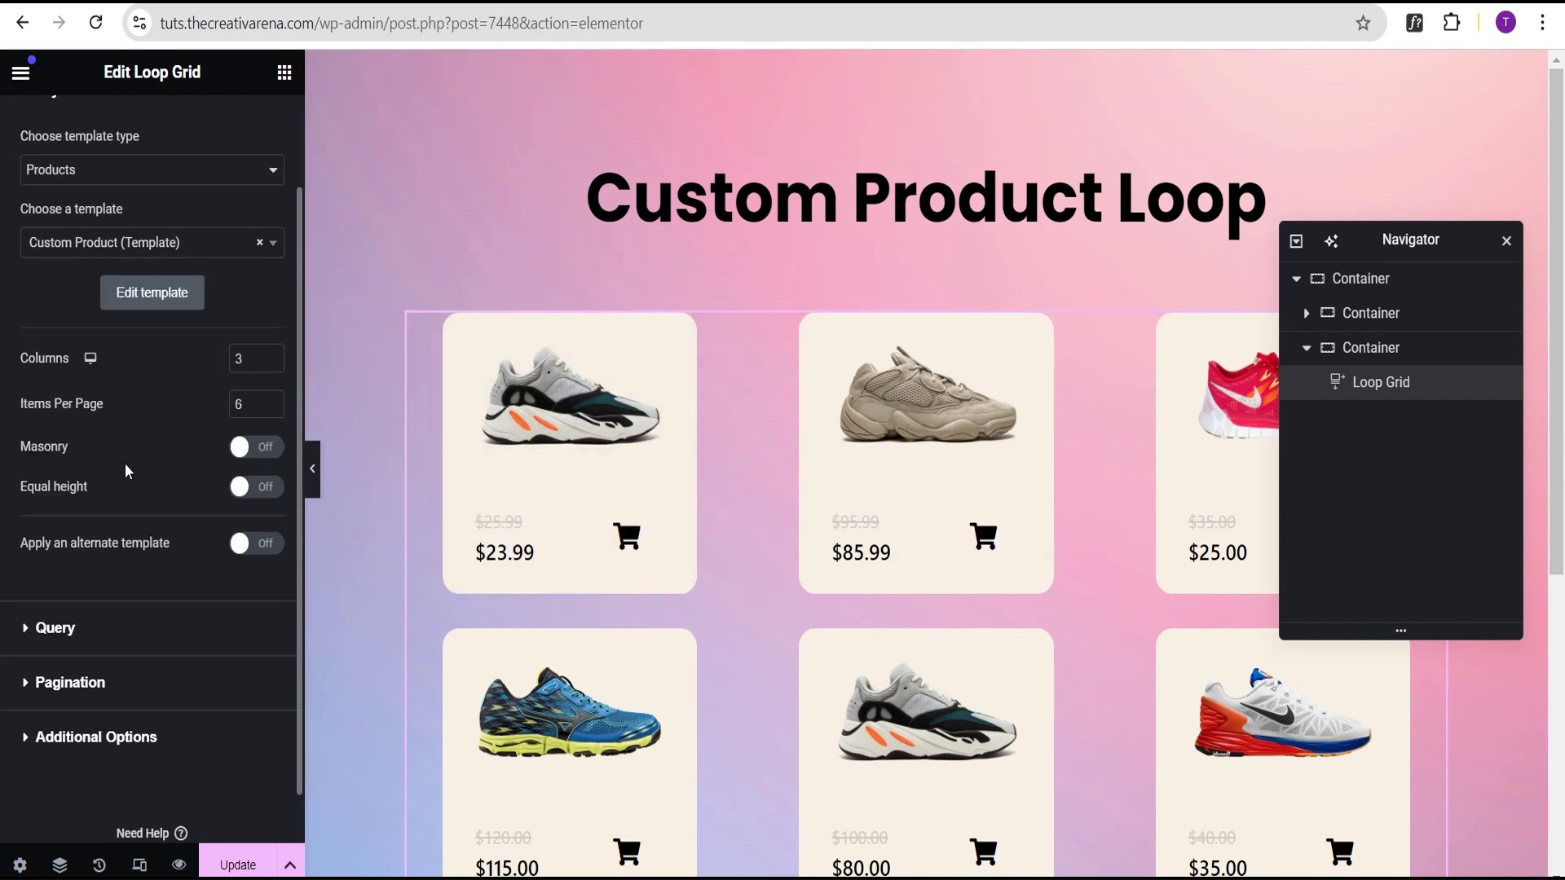
{"action": "scroll", "coordinate": [125, 463], "scroll_direction": "down", "scroll_amount": 1}
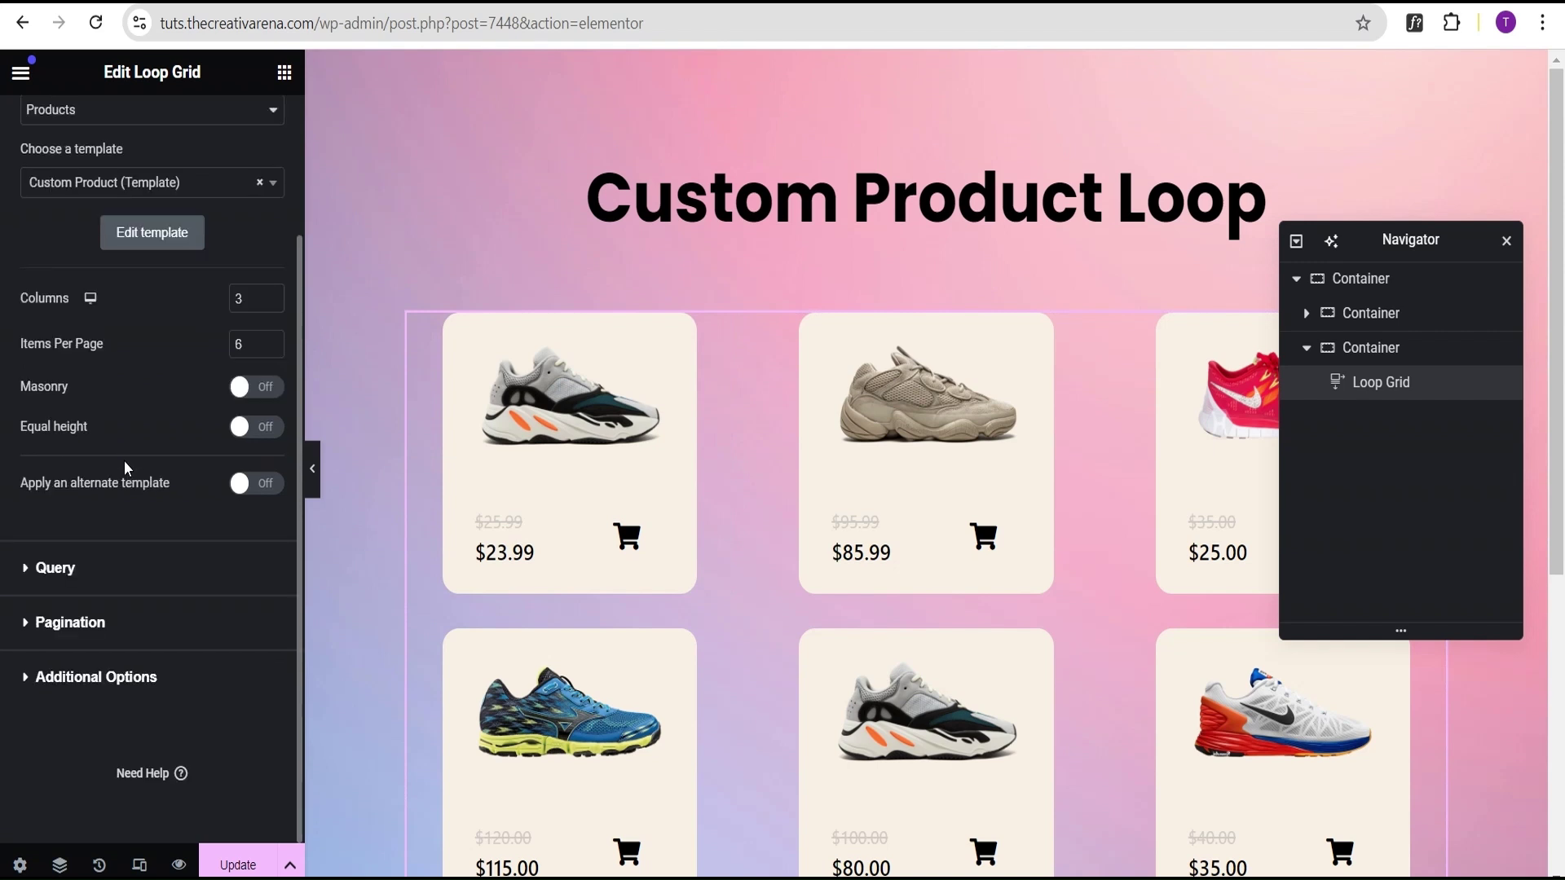
{"action": "left_click", "coordinate": [312, 469]}
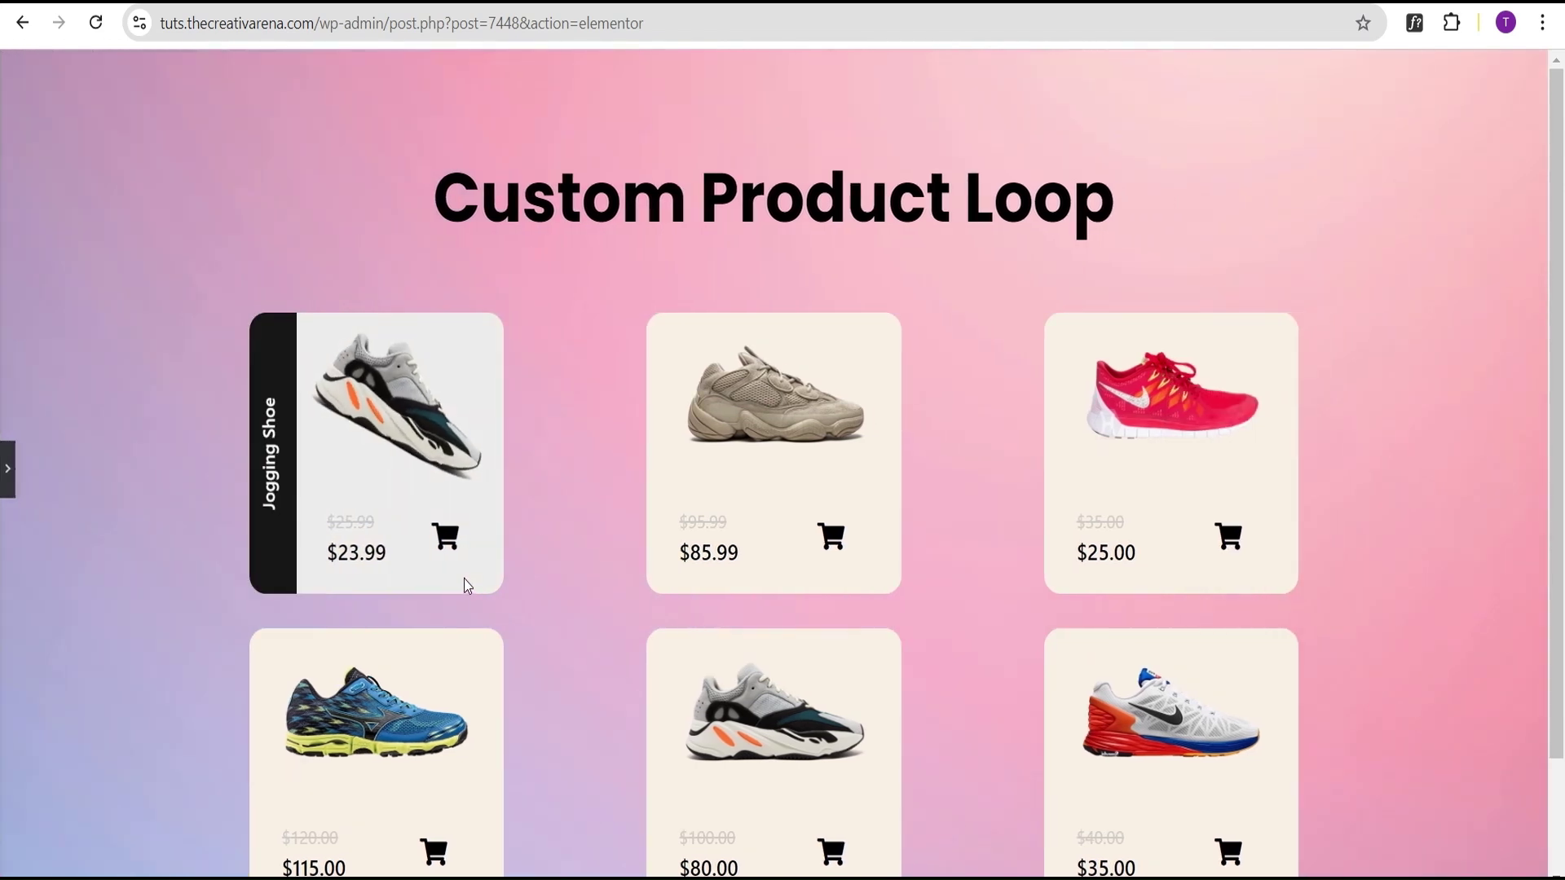
Check the shoe cards' hover labels, then restore the editor panel and device preview options.
{"action": "scroll", "coordinate": [1156, 491], "scroll_direction": "down", "scroll_amount": 2}
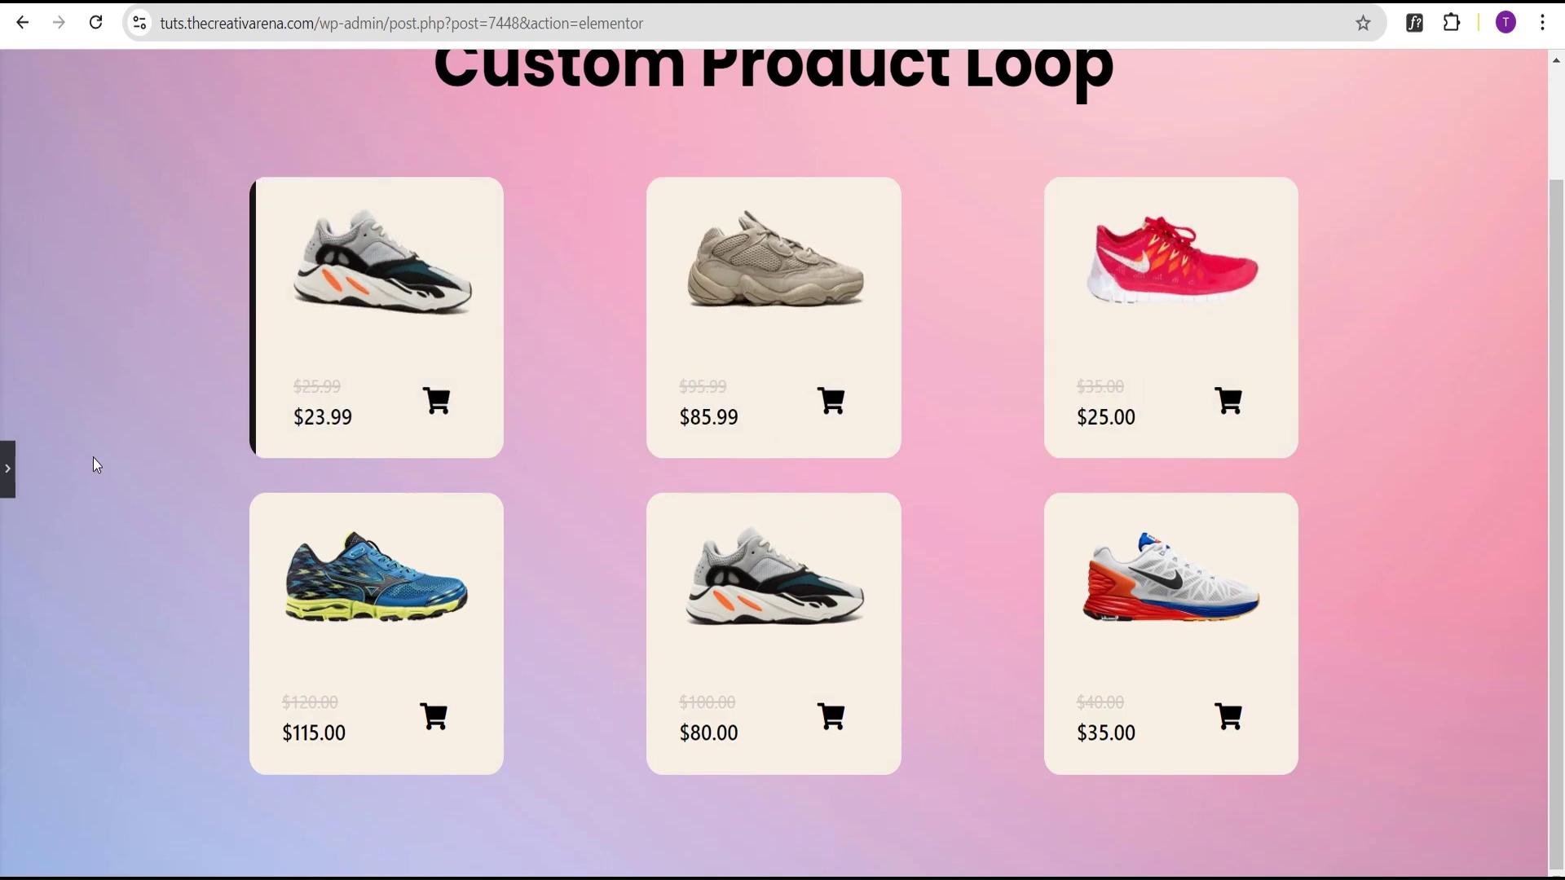
{"action": "left_click", "coordinate": [7, 469]}
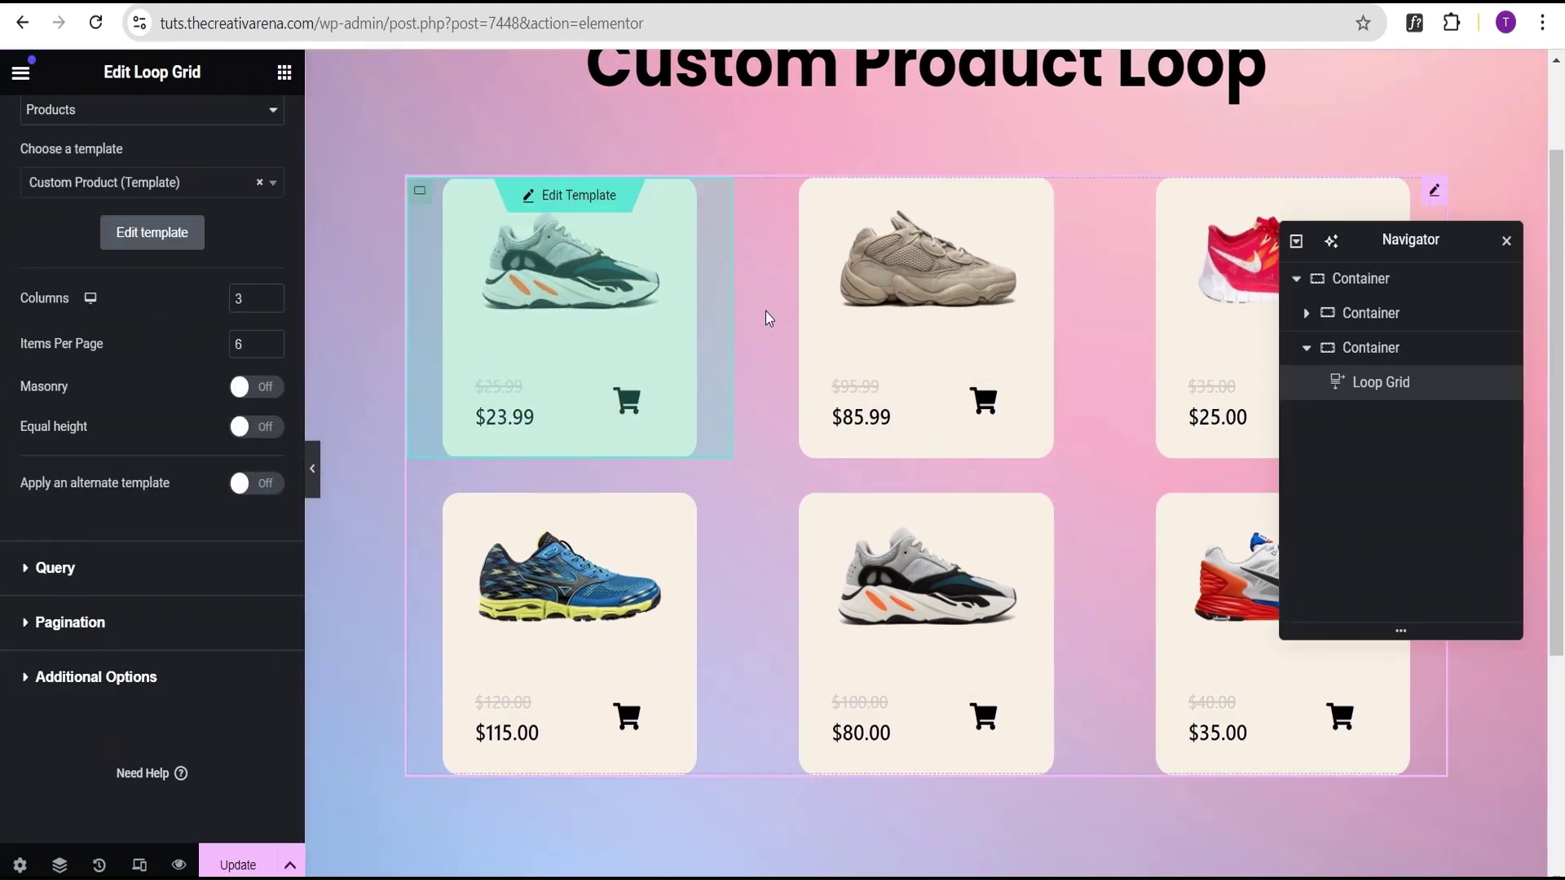
{"action": "scroll", "coordinate": [640, 367], "scroll_direction": "down", "scroll_amount": 4}
{"action": "scroll", "coordinate": [677, 363], "scroll_direction": "up", "scroll_amount": 6}
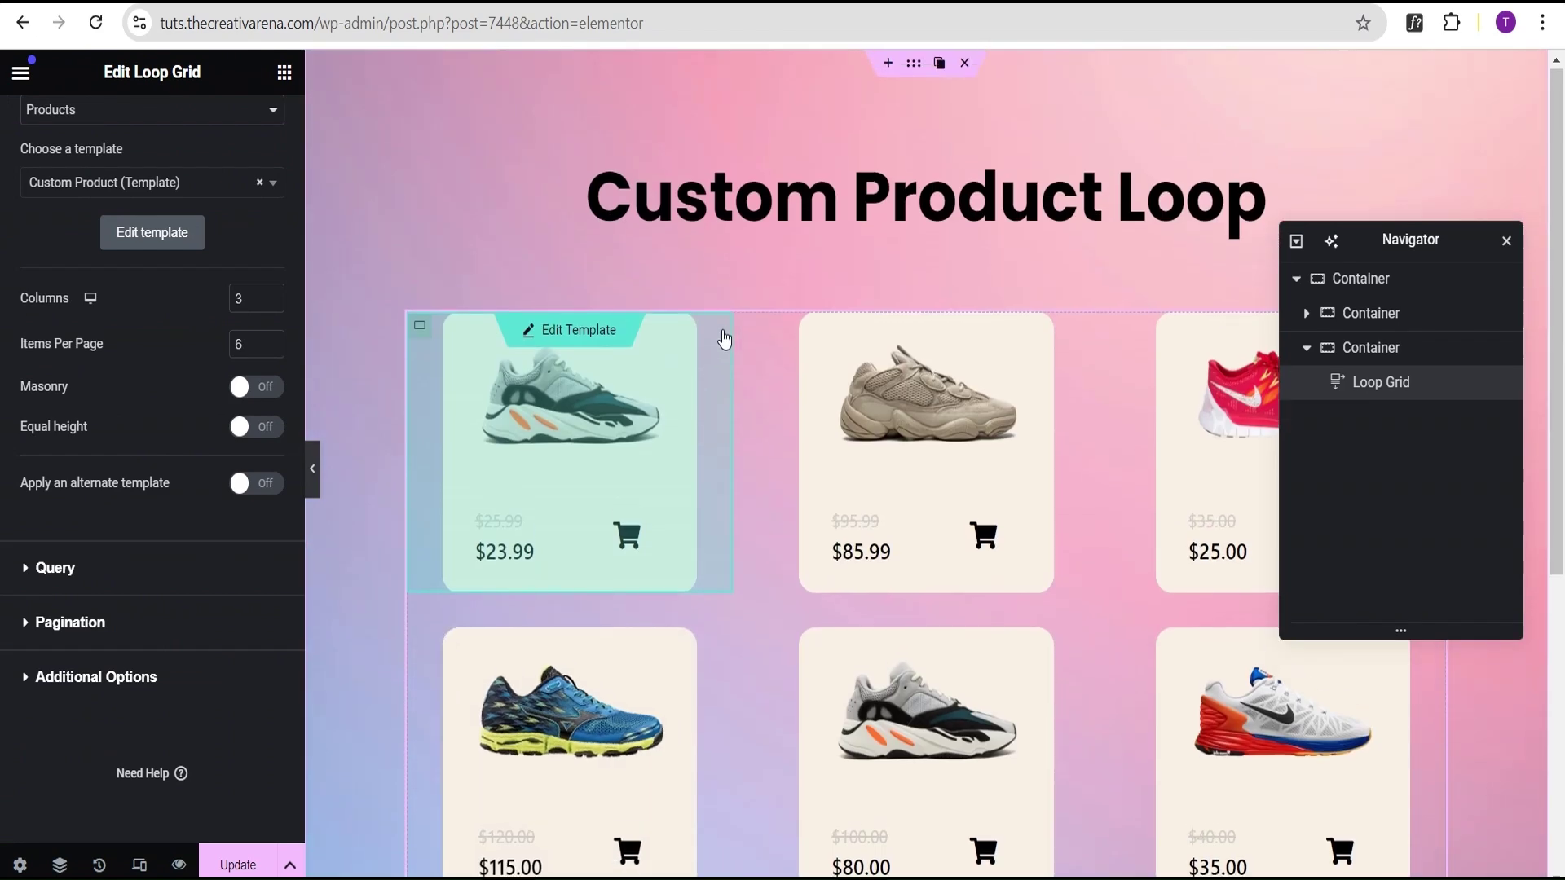
{"action": "left_click", "coordinate": [141, 866]}
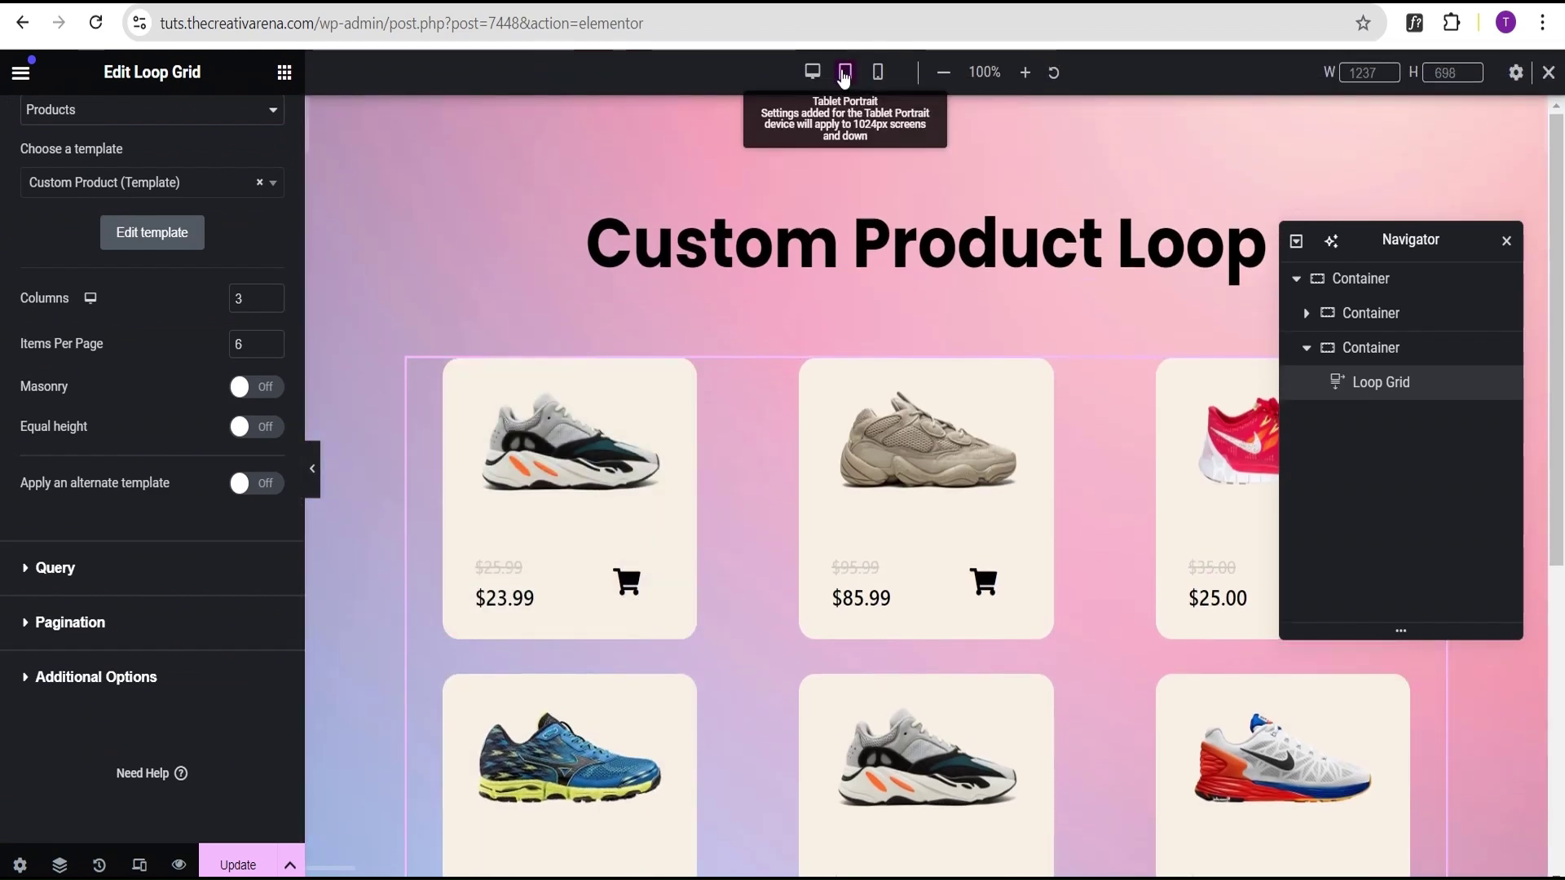
Preview the shoe card grid at tablet width with the editor panel hidden.
{"action": "left_click", "coordinate": [844, 73]}
{"action": "scroll", "coordinate": [954, 326], "scroll_direction": "down", "scroll_amount": 3}
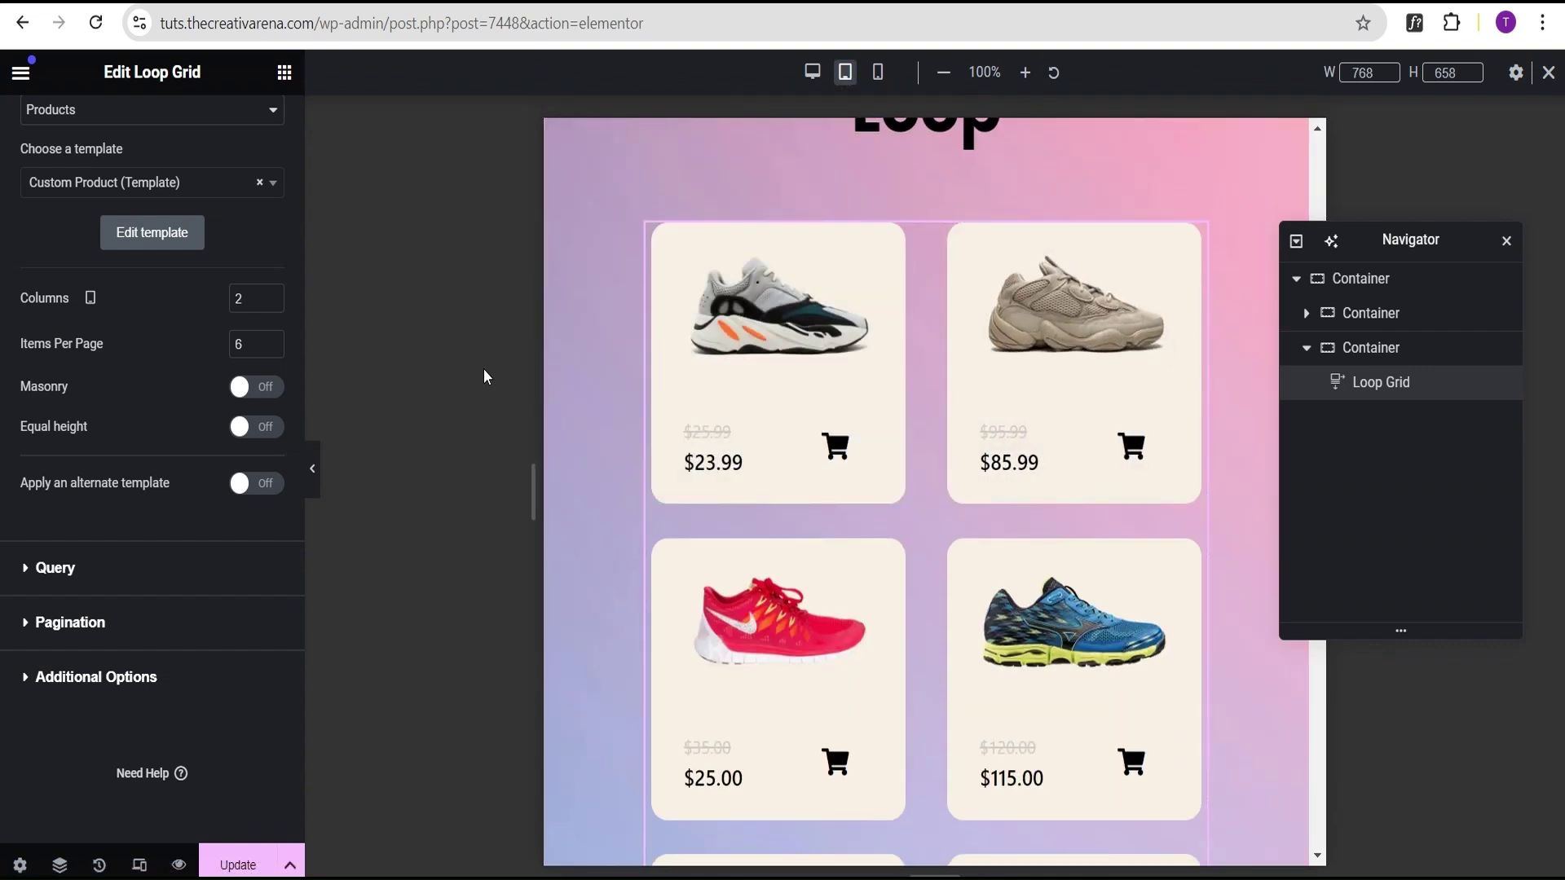
{"action": "left_click", "coordinate": [312, 468]}
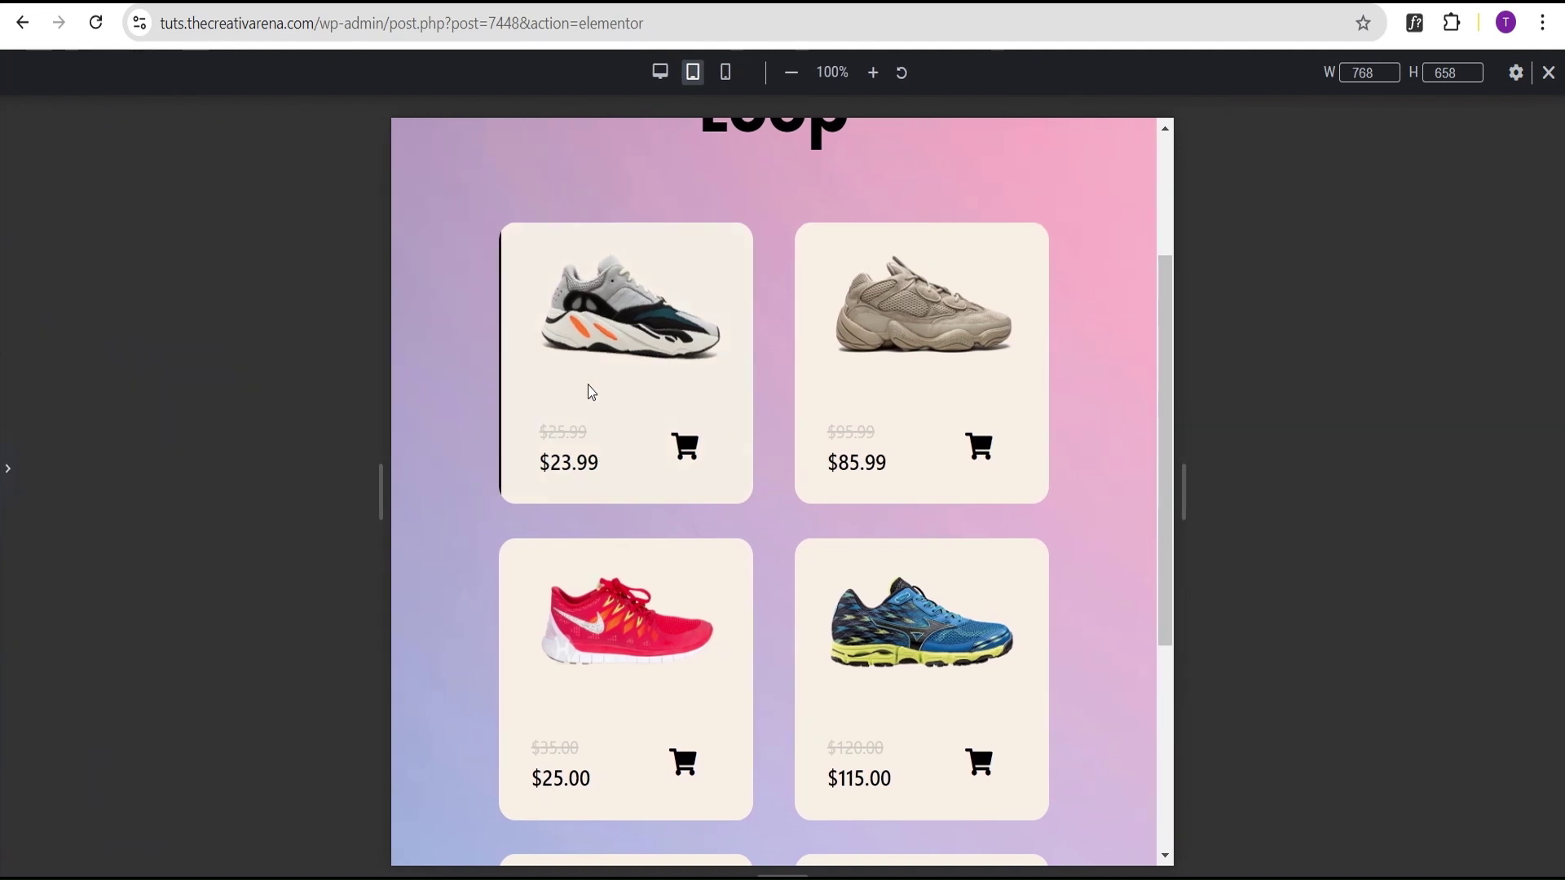
{"action": "scroll", "coordinate": [853, 381], "scroll_direction": "down", "scroll_amount": 3}
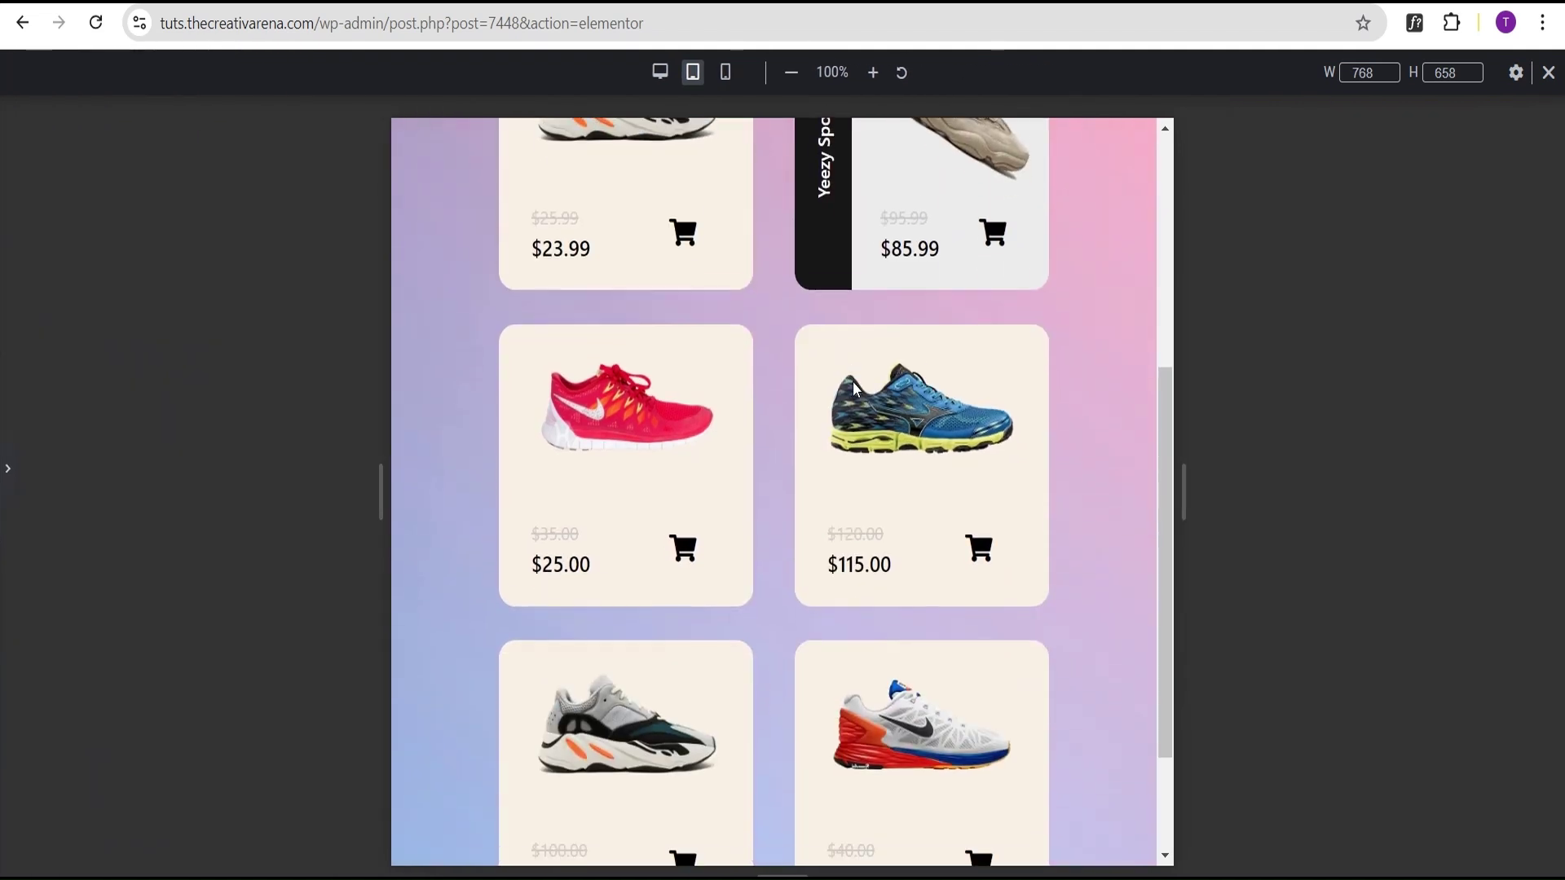
{"action": "scroll", "coordinate": [680, 495], "scroll_direction": "down", "scroll_amount": 1}
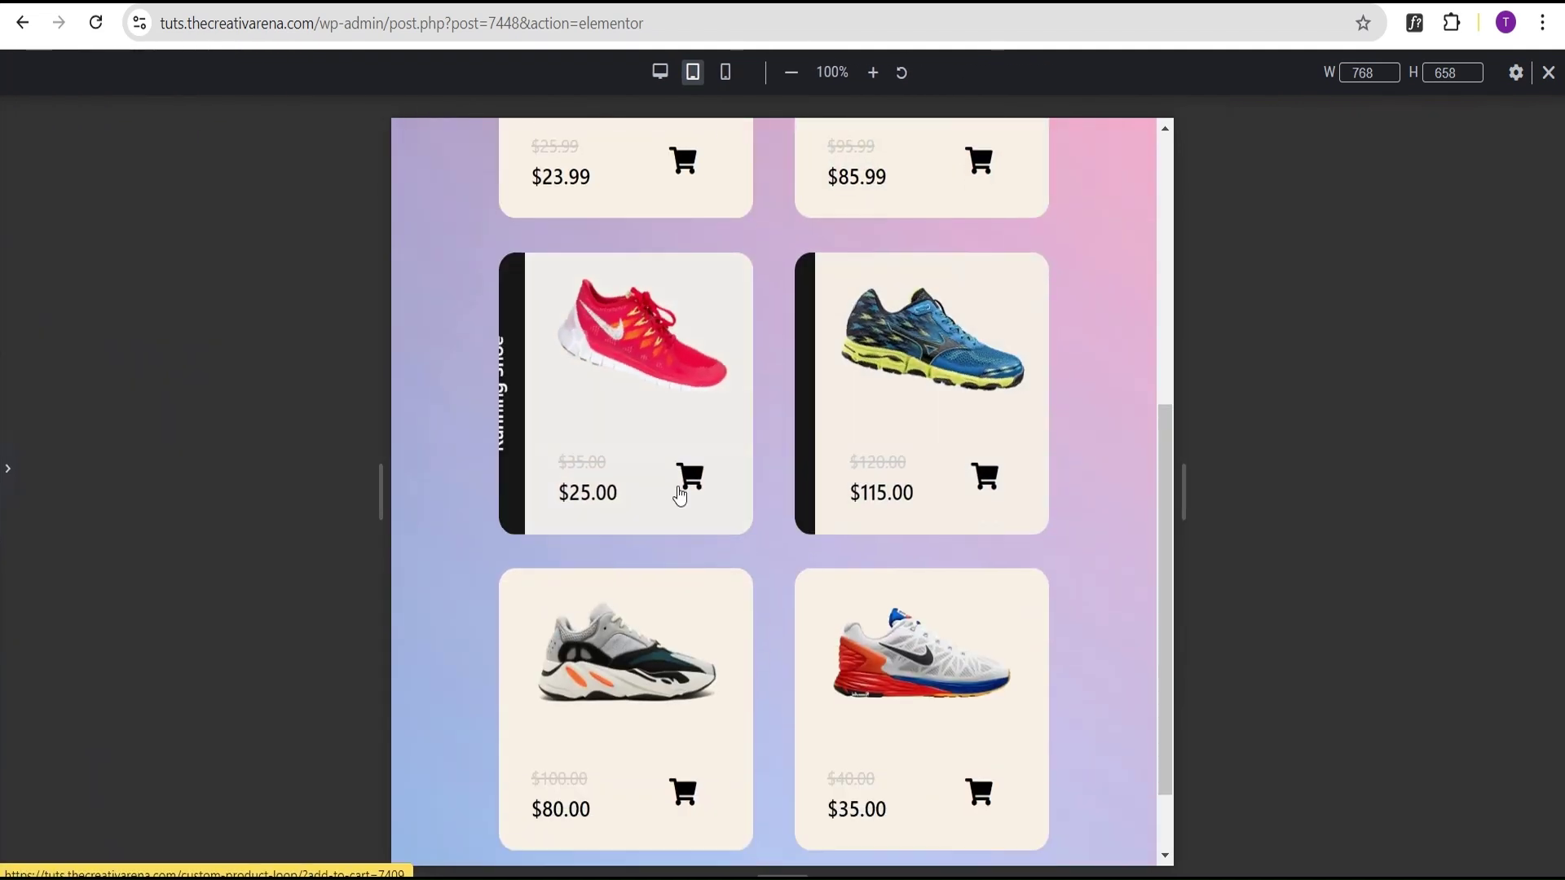
{"action": "scroll", "coordinate": [680, 496], "scroll_direction": "down", "scroll_amount": 1}
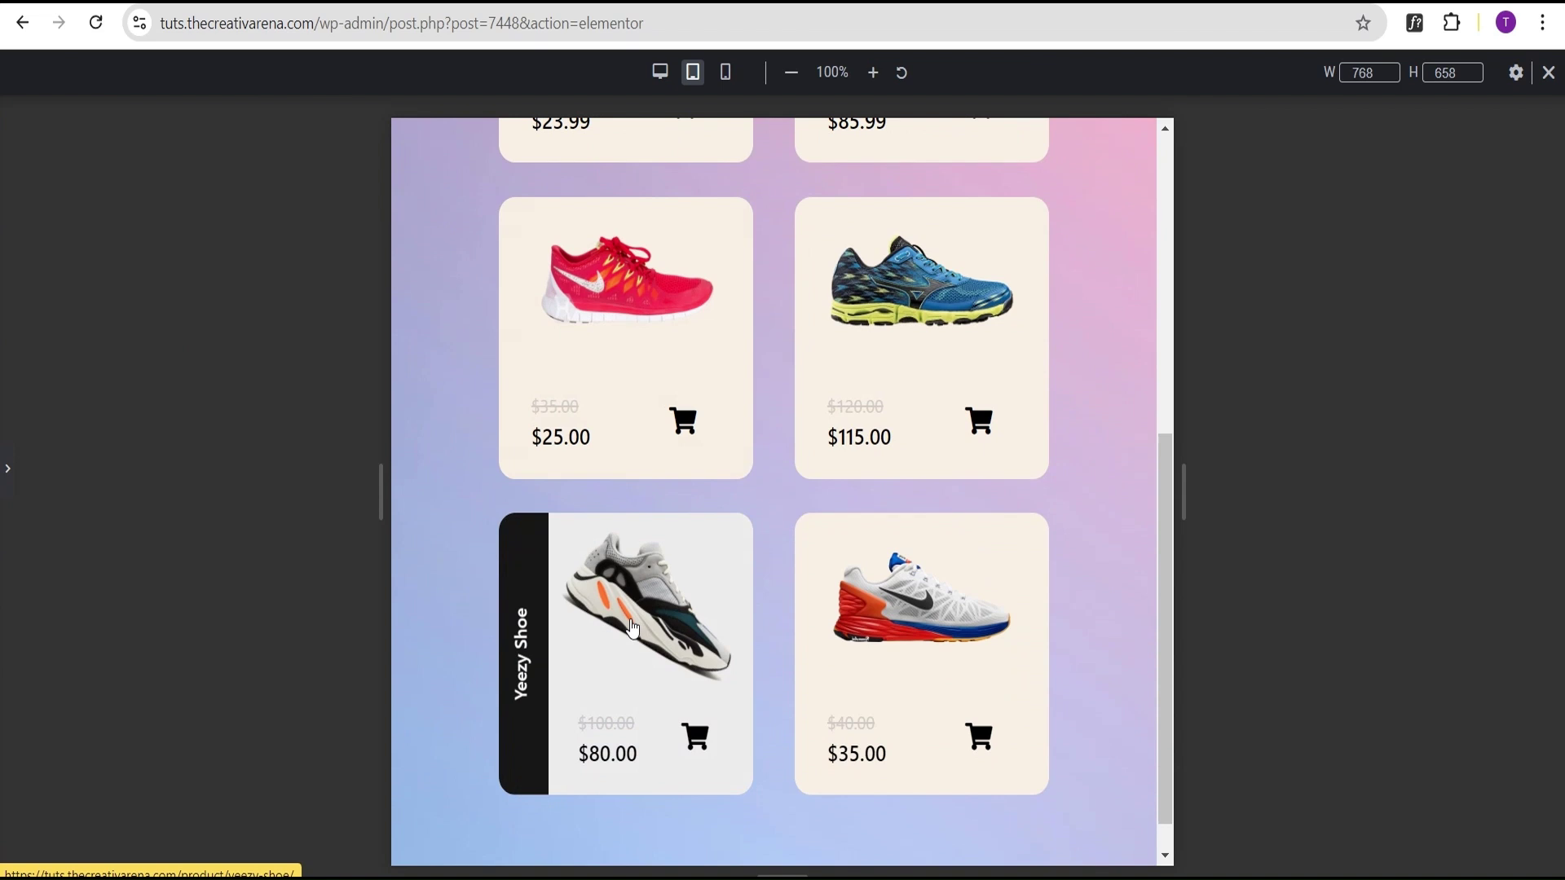
Preview the grid at 360 px mobile portrait width as a single column.
{"action": "left_click", "coordinate": [725, 73]}
{"action": "scroll", "coordinate": [736, 277], "scroll_direction": "up", "scroll_amount": 5}
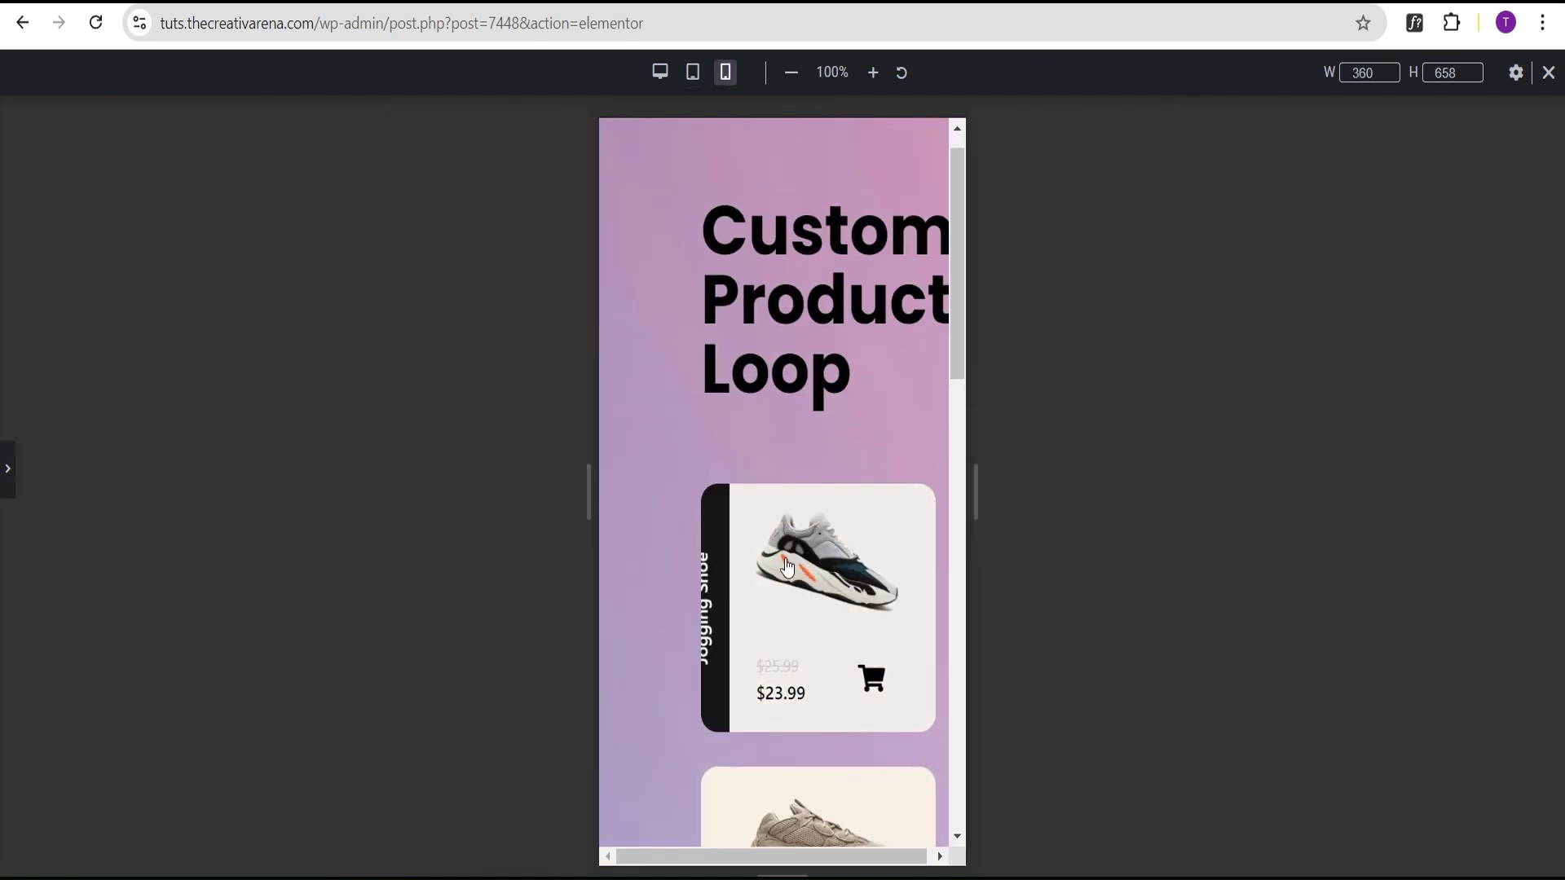
{"action": "scroll", "coordinate": [803, 595], "scroll_direction": "down", "scroll_amount": 8}
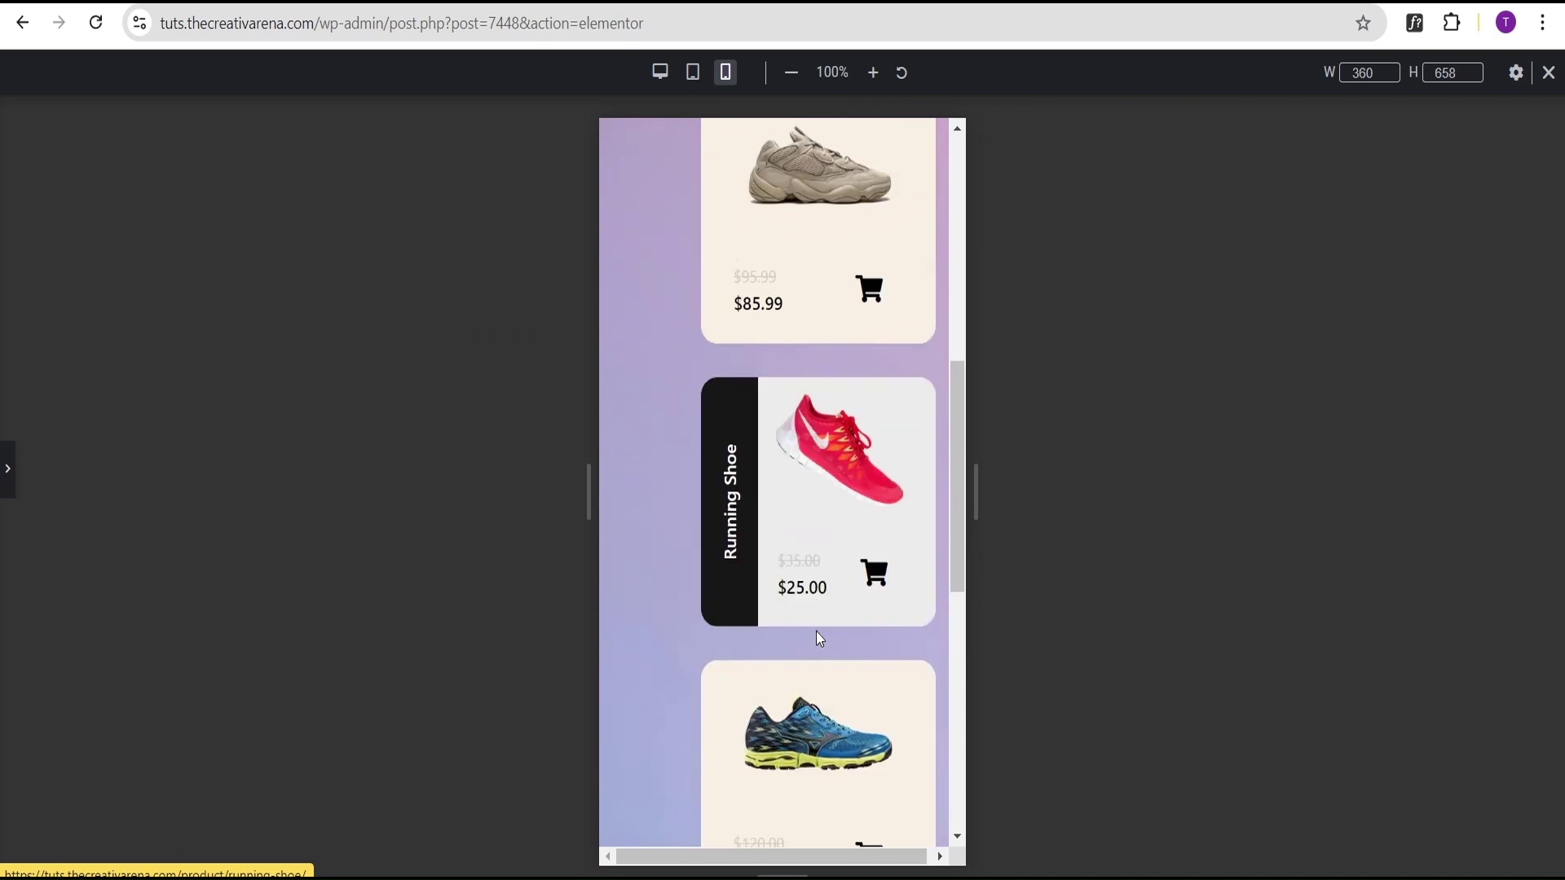
{"action": "scroll", "coordinate": [819, 639], "scroll_direction": "up", "scroll_amount": 8}
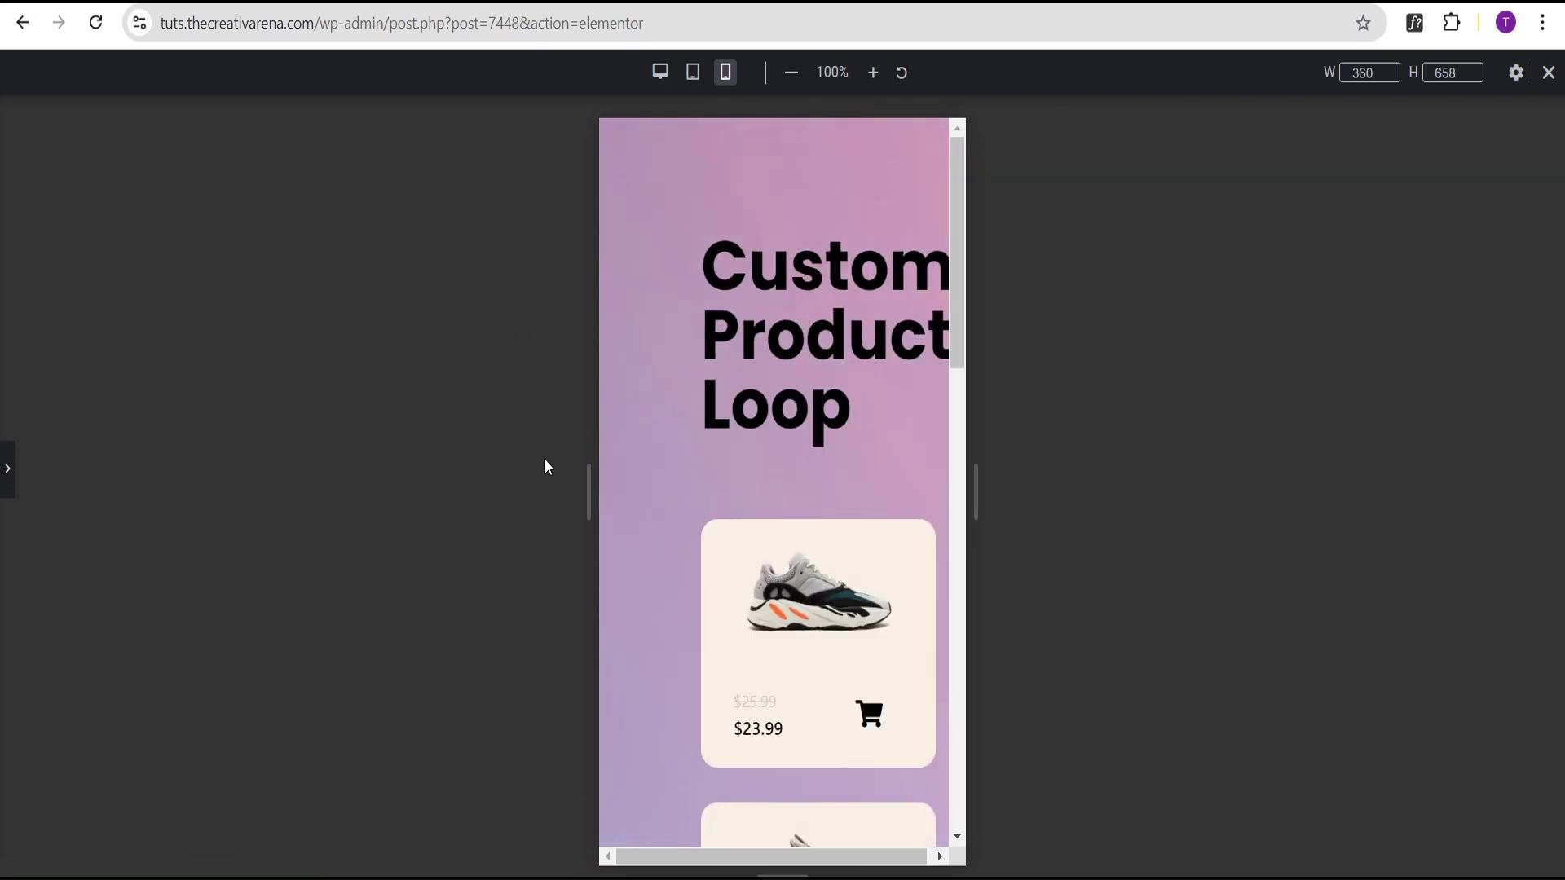
{"action": "left_click", "coordinate": [8, 468]}
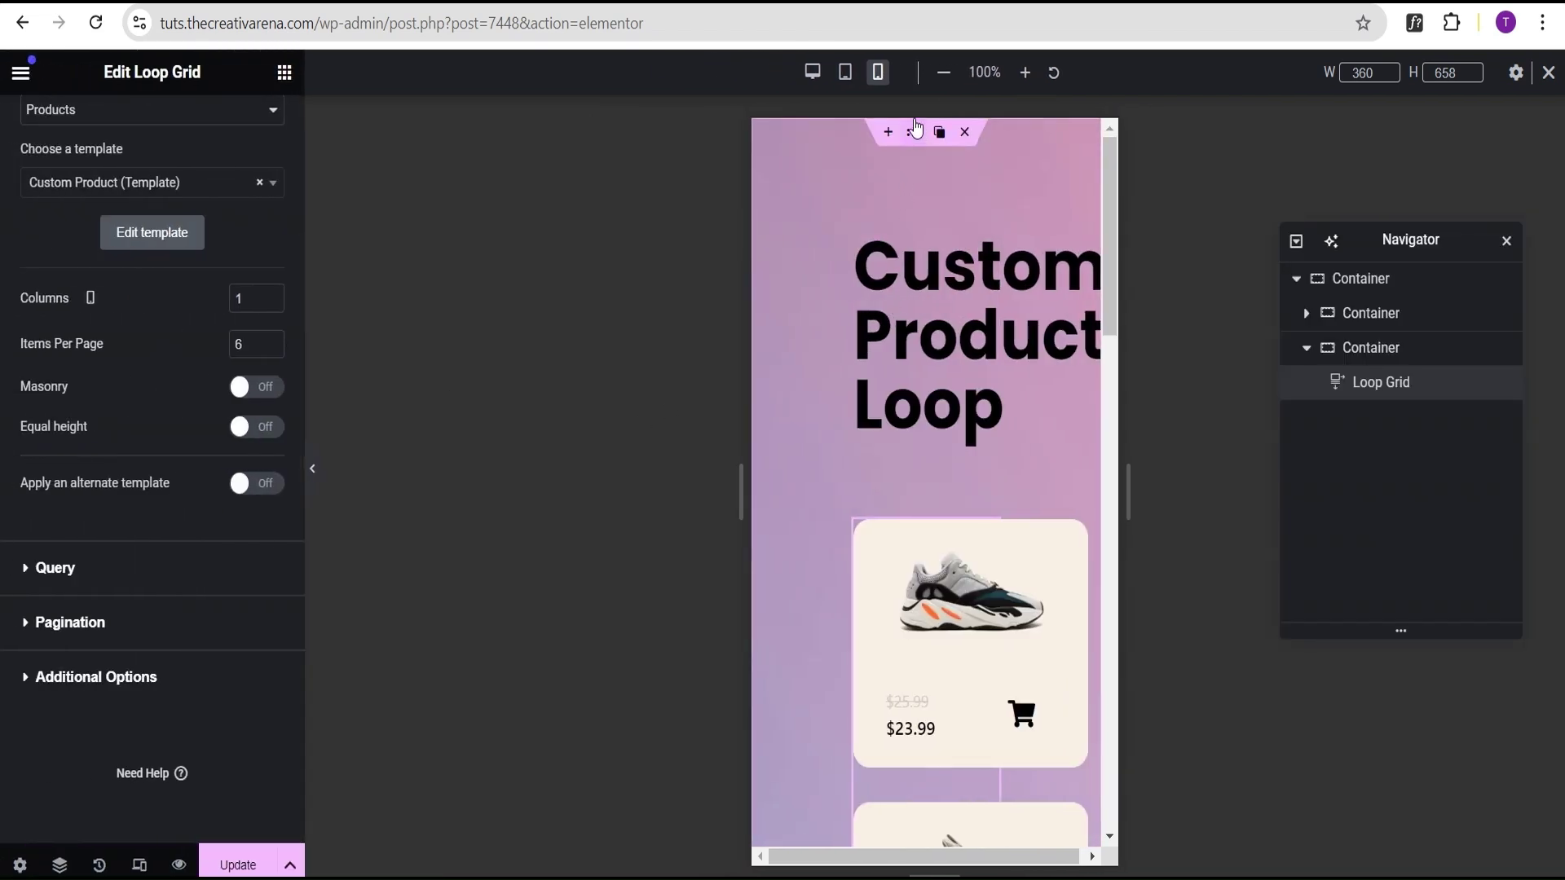
Set the Custom Product Loop heading's mobile typography size to 2 rem.
{"action": "left_click", "coordinate": [939, 333]}
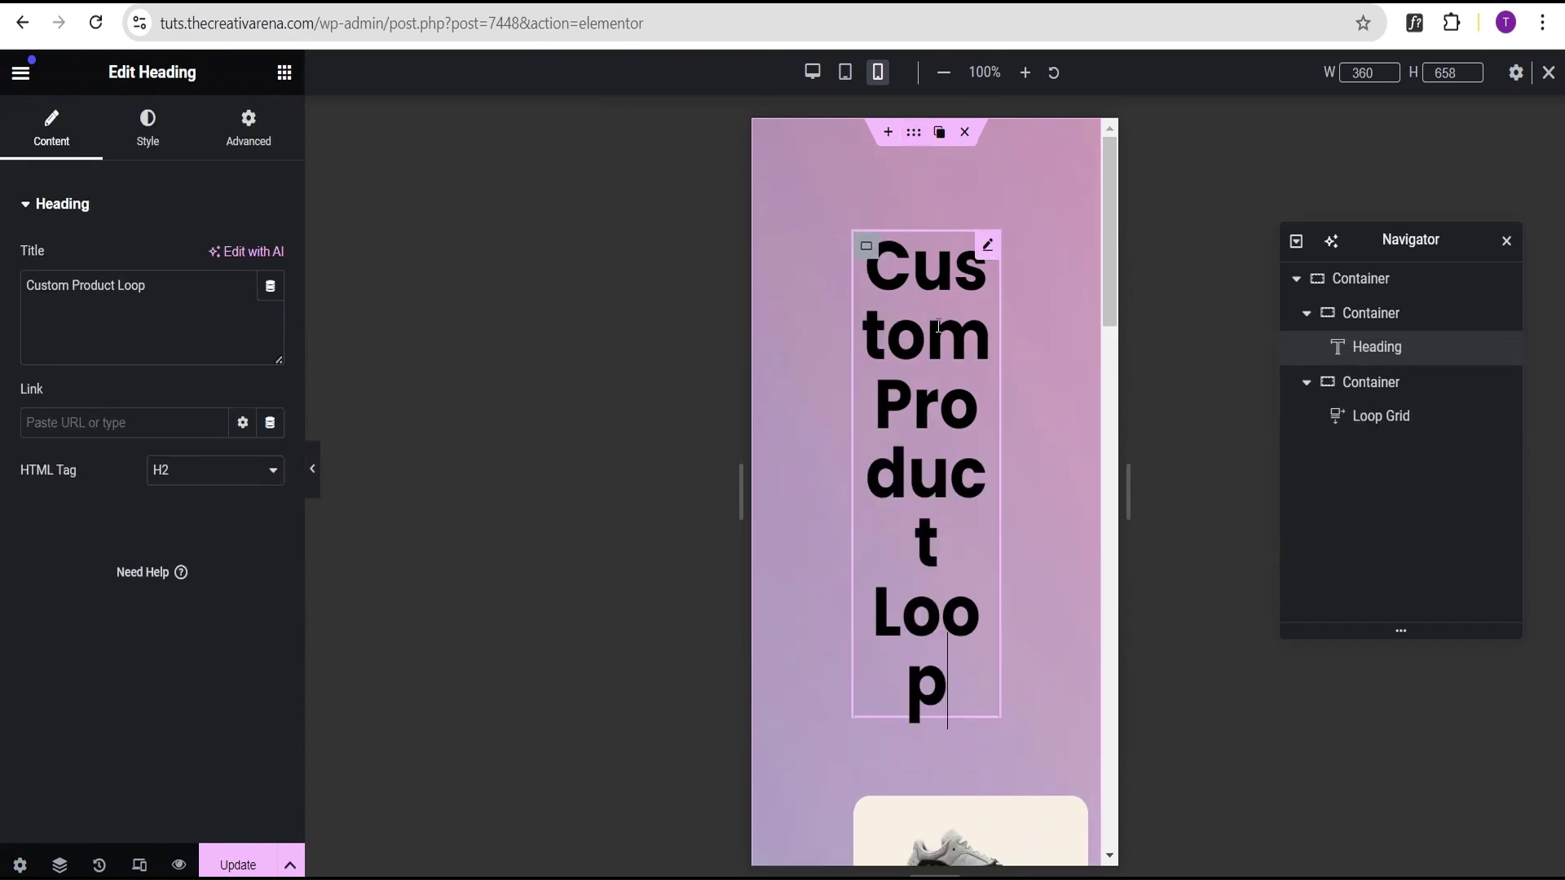
{"action": "left_click", "coordinate": [155, 145]}
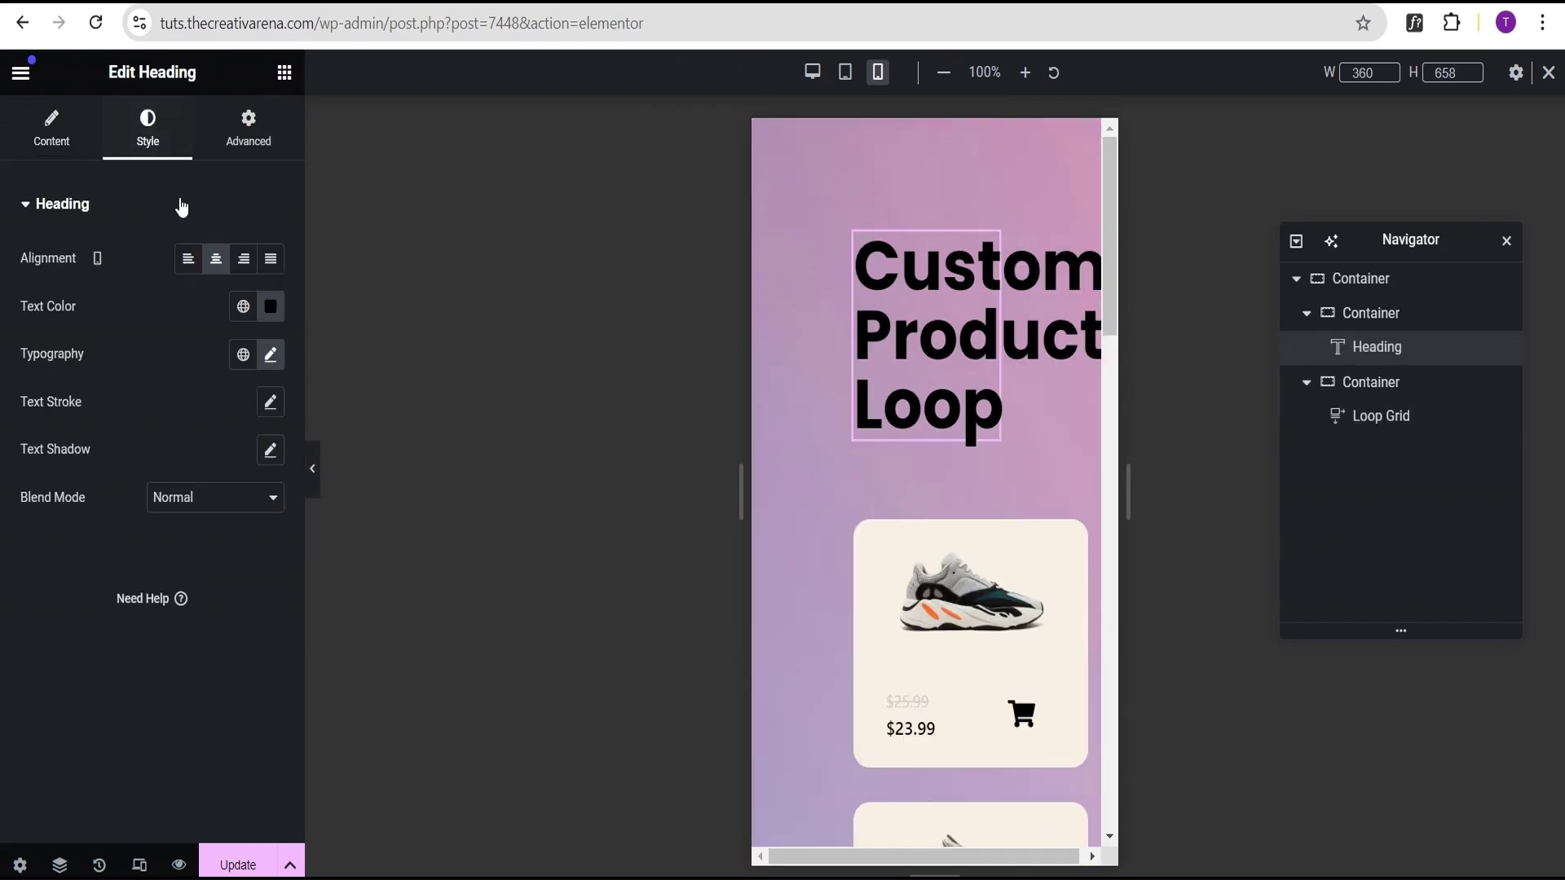
{"action": "left_click", "coordinate": [271, 356]}
{"action": "left_click_drag", "start_coordinate": [72, 536], "coordinate": [54, 534]}
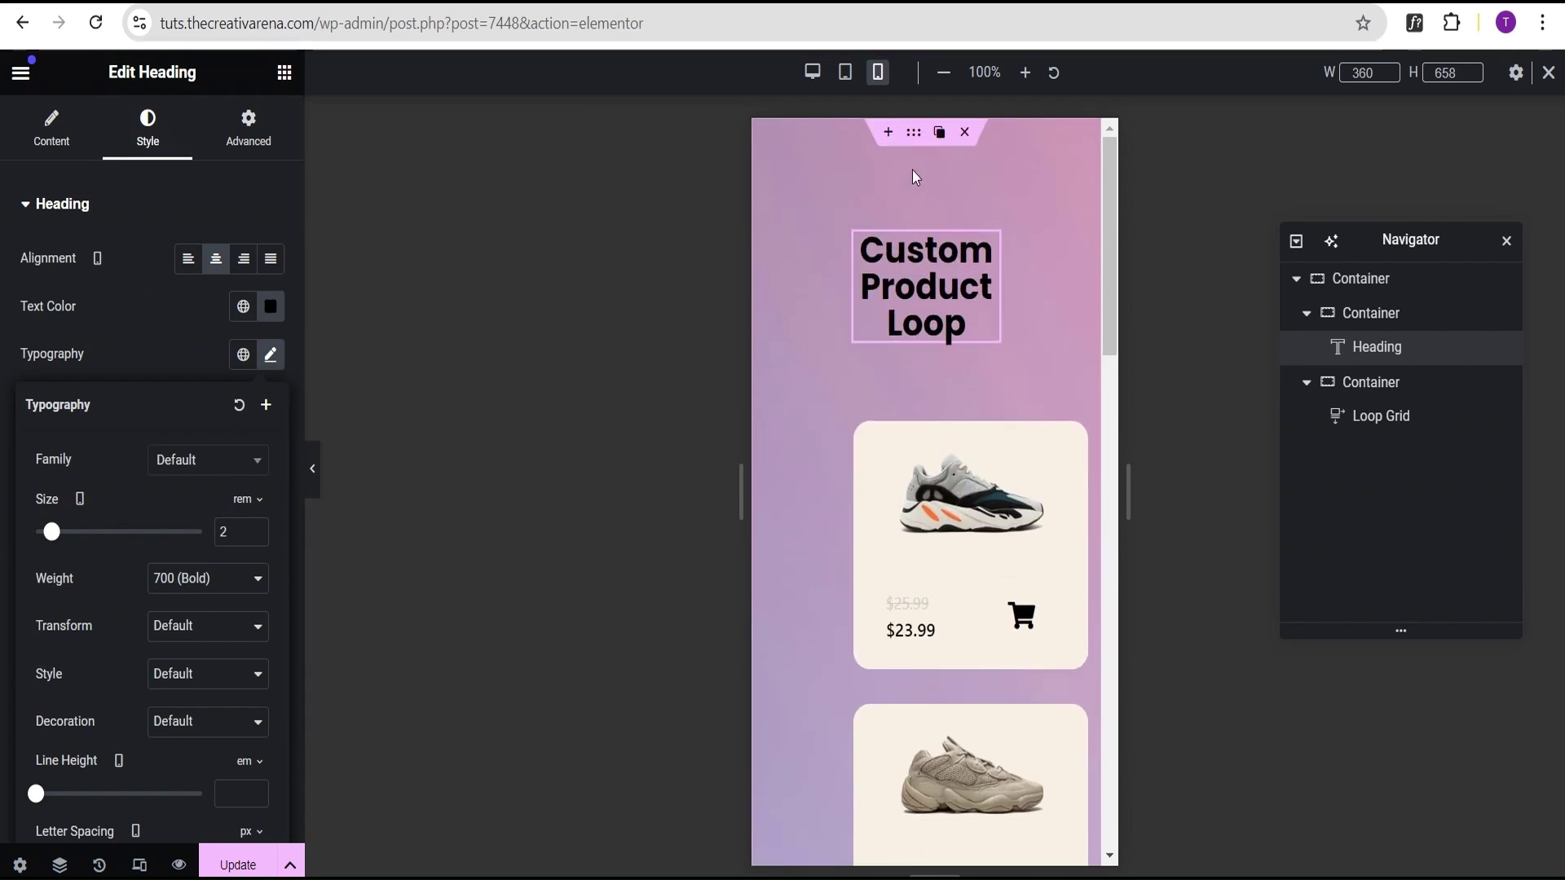
Pad the outer container 100 px top and bottom and 20 px on the sides.
{"action": "left_click", "coordinate": [914, 133]}
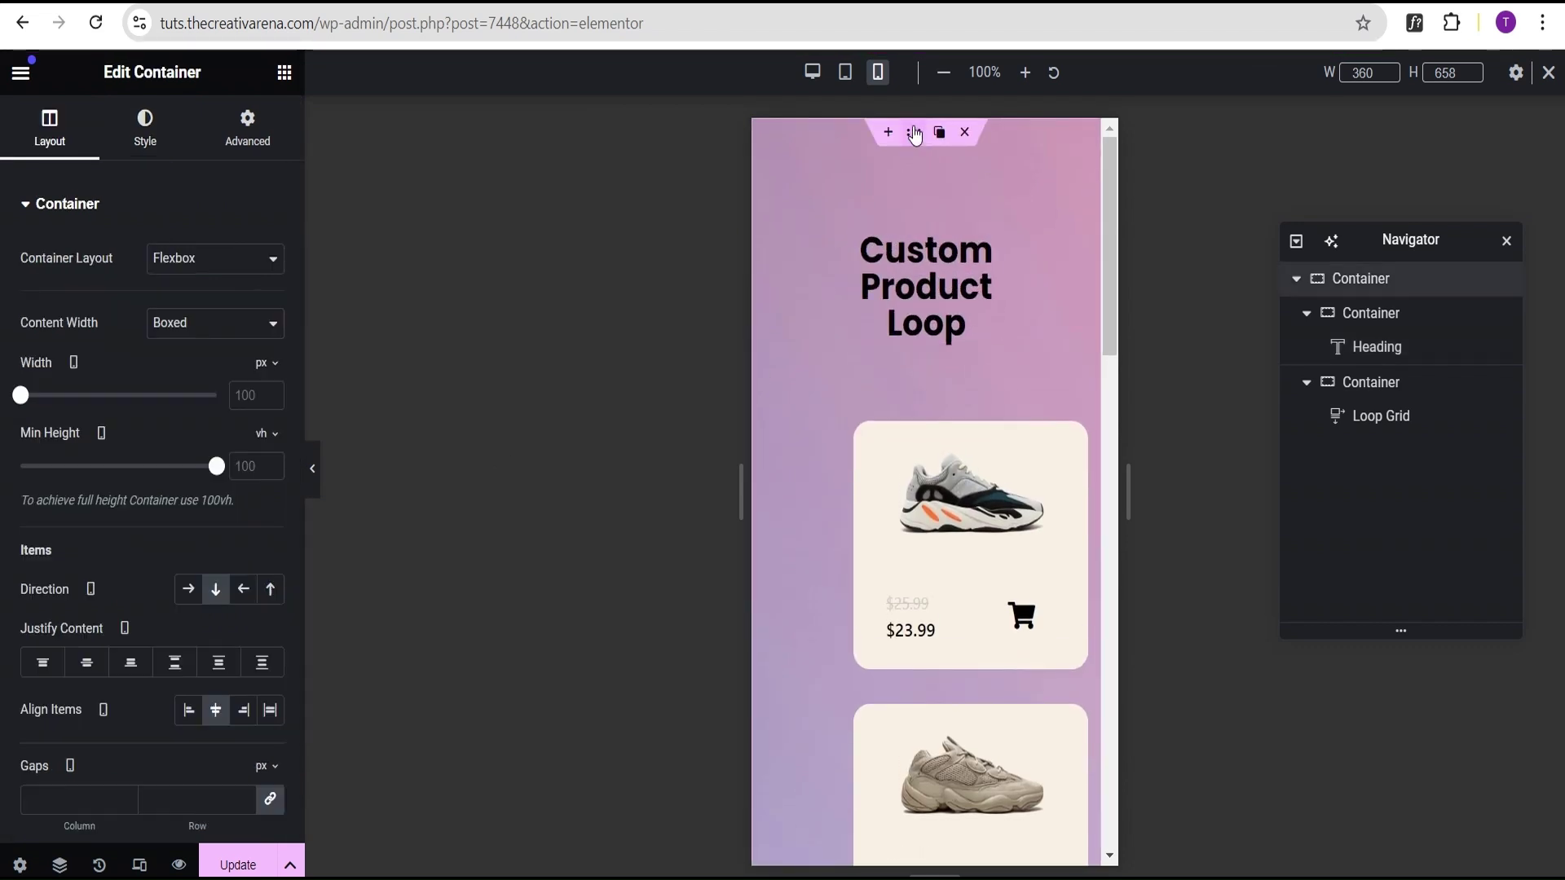
{"action": "left_click", "coordinate": [253, 137]}
{"action": "left_click", "coordinate": [270, 374]}
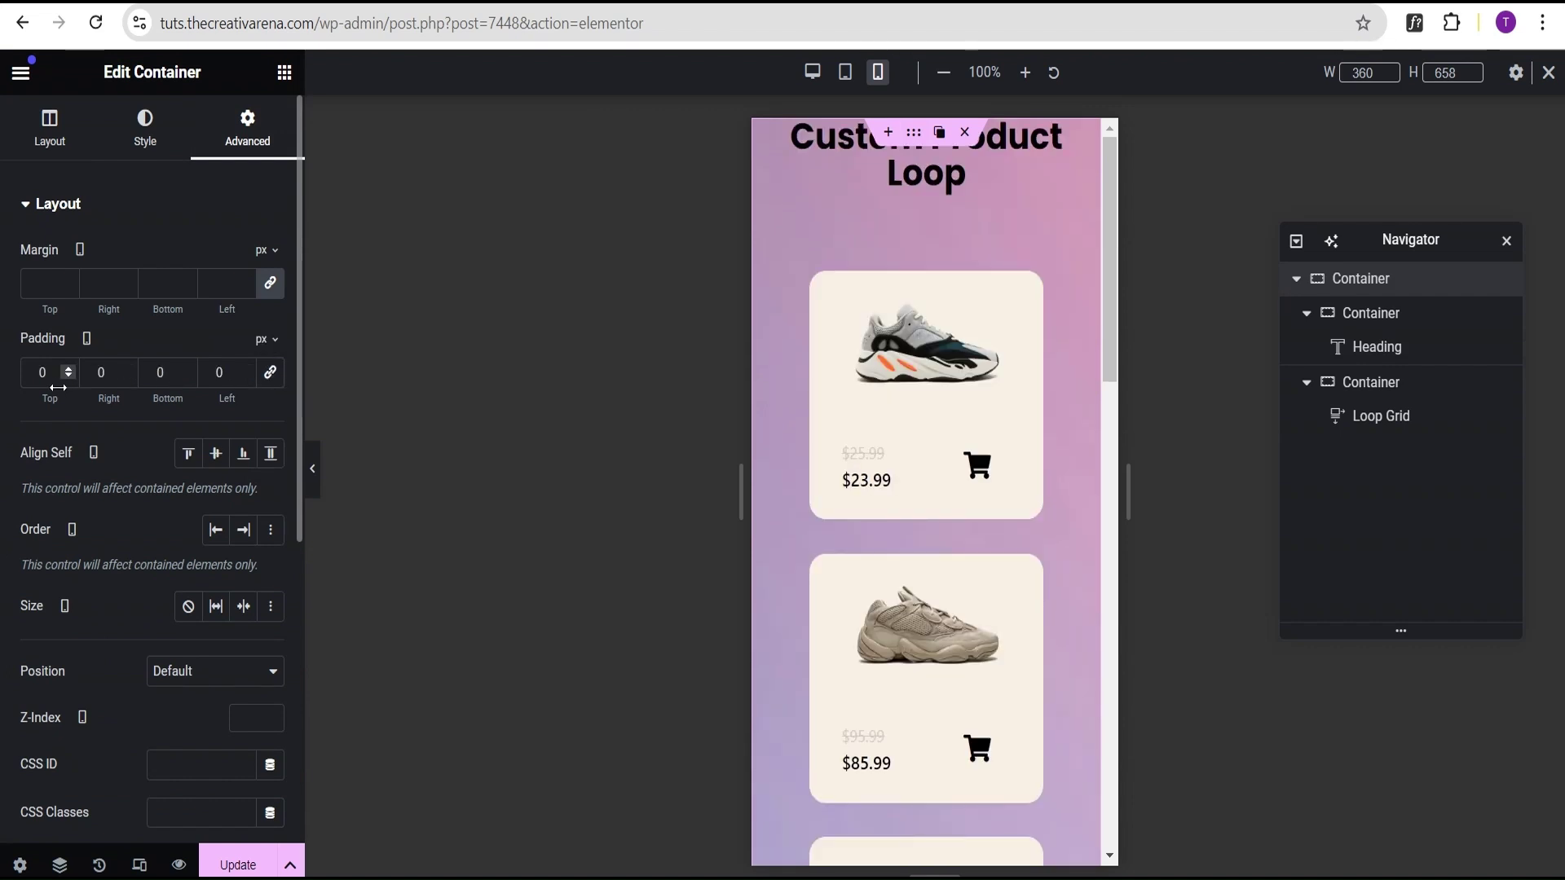
{"action": "left_click", "coordinate": [35, 383]}
{"action": "type", "text": "1"}
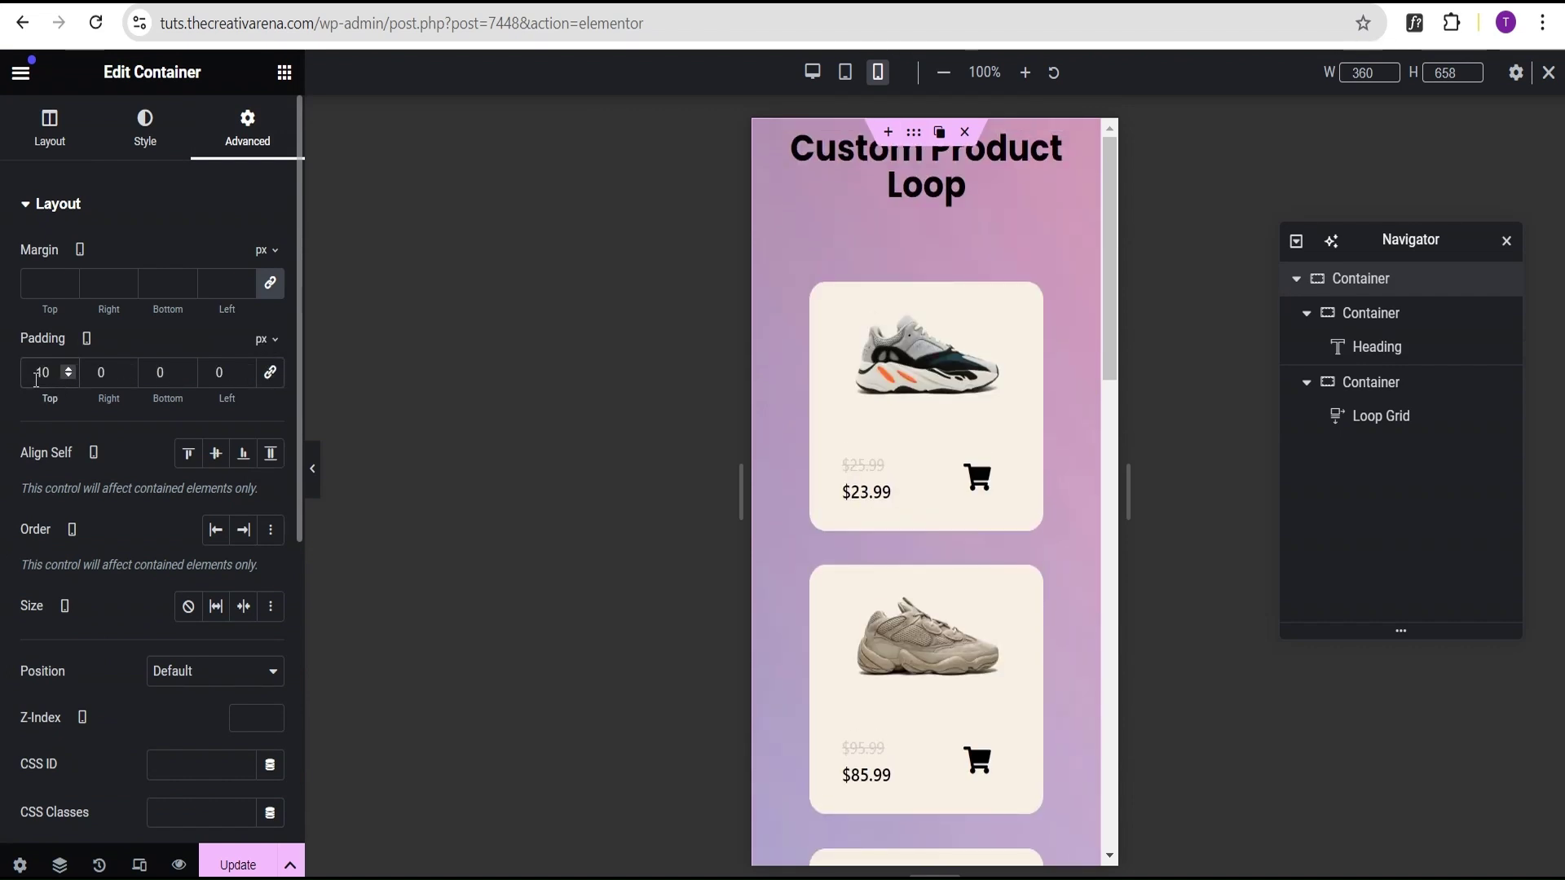
{"action": "type", "text": "0"}
{"action": "type", "text": "2"}
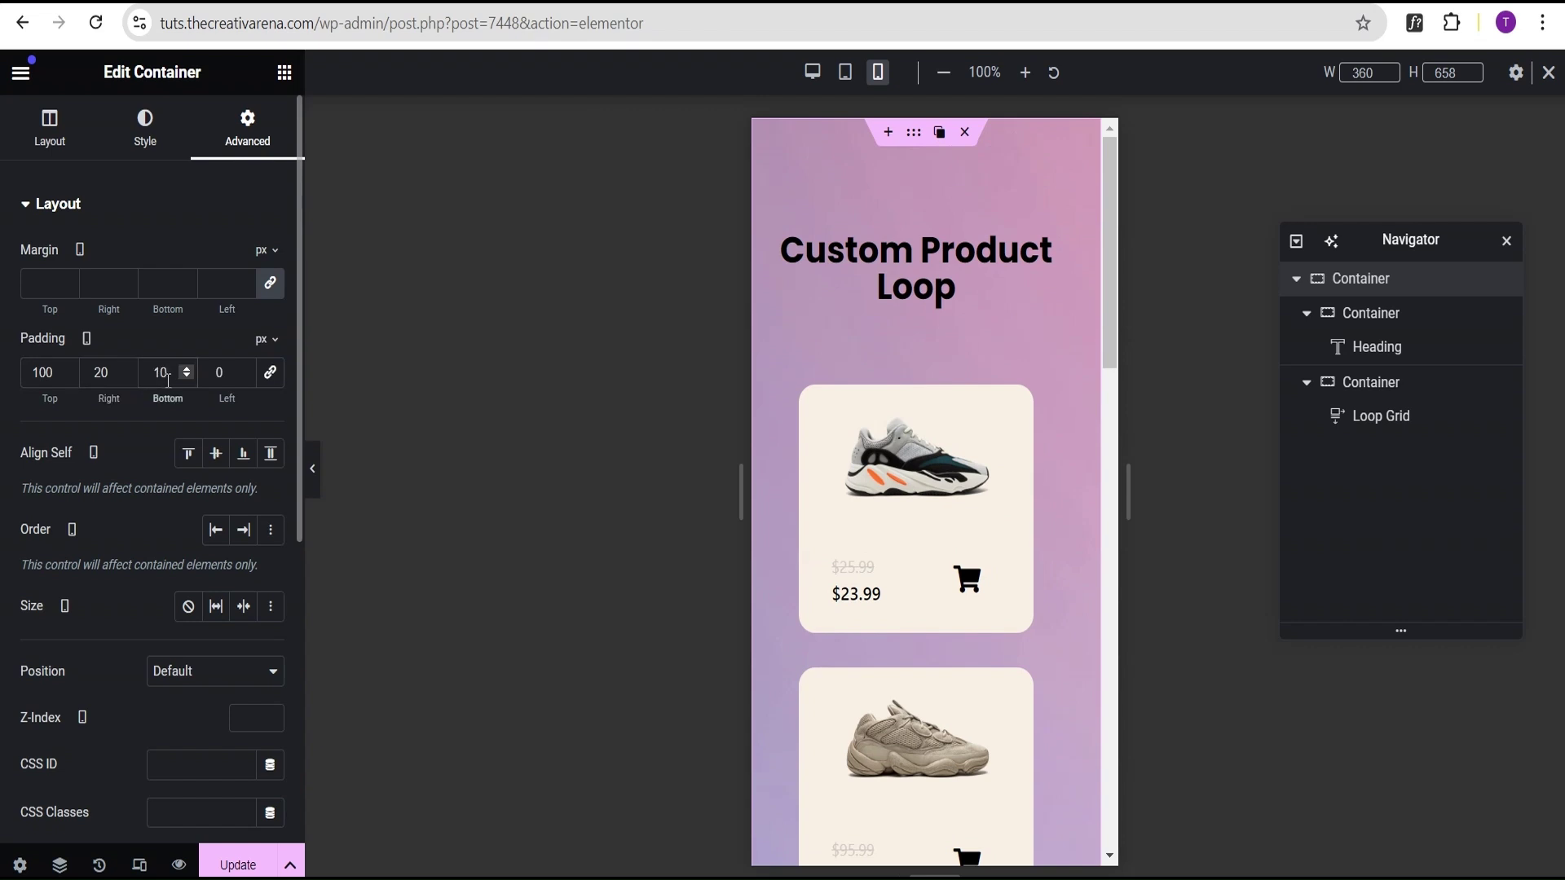
{"action": "left_click", "coordinate": [213, 375]}
{"action": "type", "text": "2"}
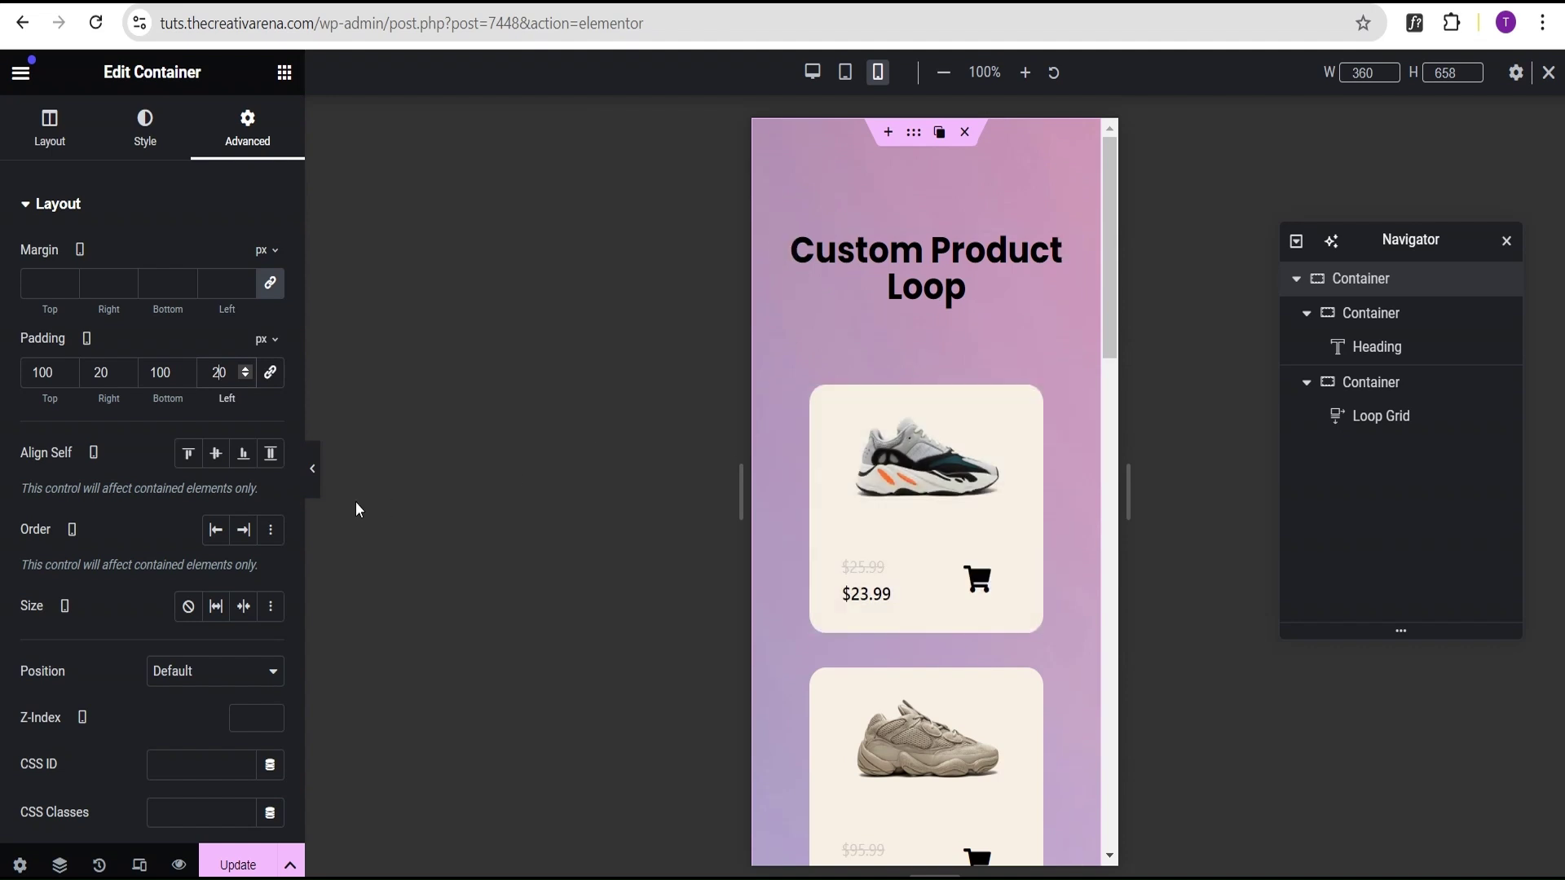
{"action": "left_click", "coordinate": [313, 470]}
Check the mobile shoe cards' hover name labels, then switch the preview back to Desktop.
{"action": "scroll", "coordinate": [817, 489], "scroll_direction": "down", "scroll_amount": 3}
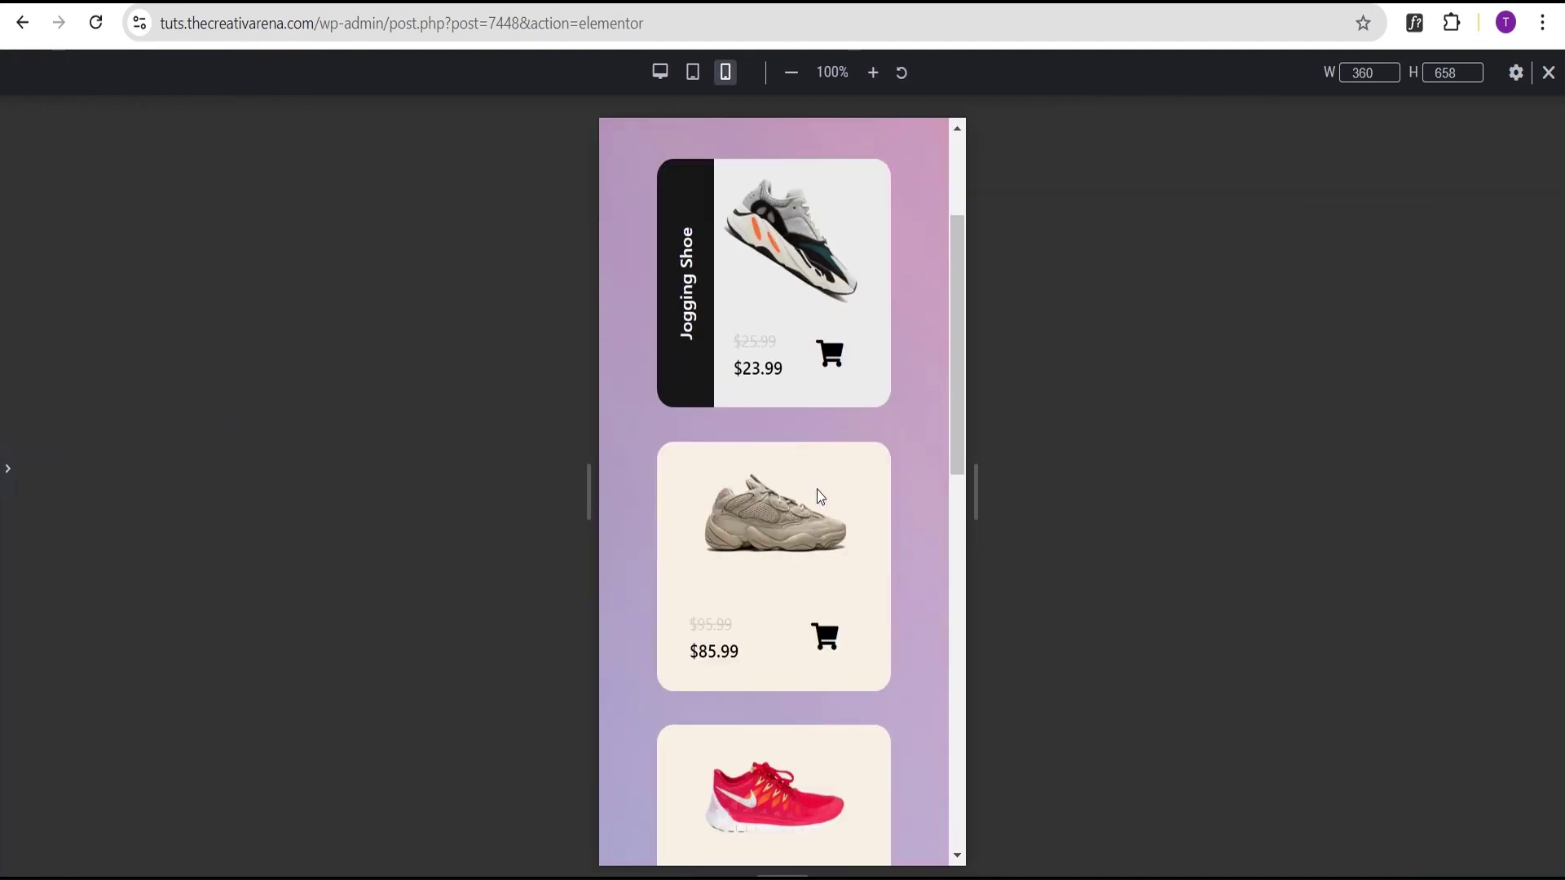
{"action": "scroll", "coordinate": [807, 530], "scroll_direction": "down", "scroll_amount": 3}
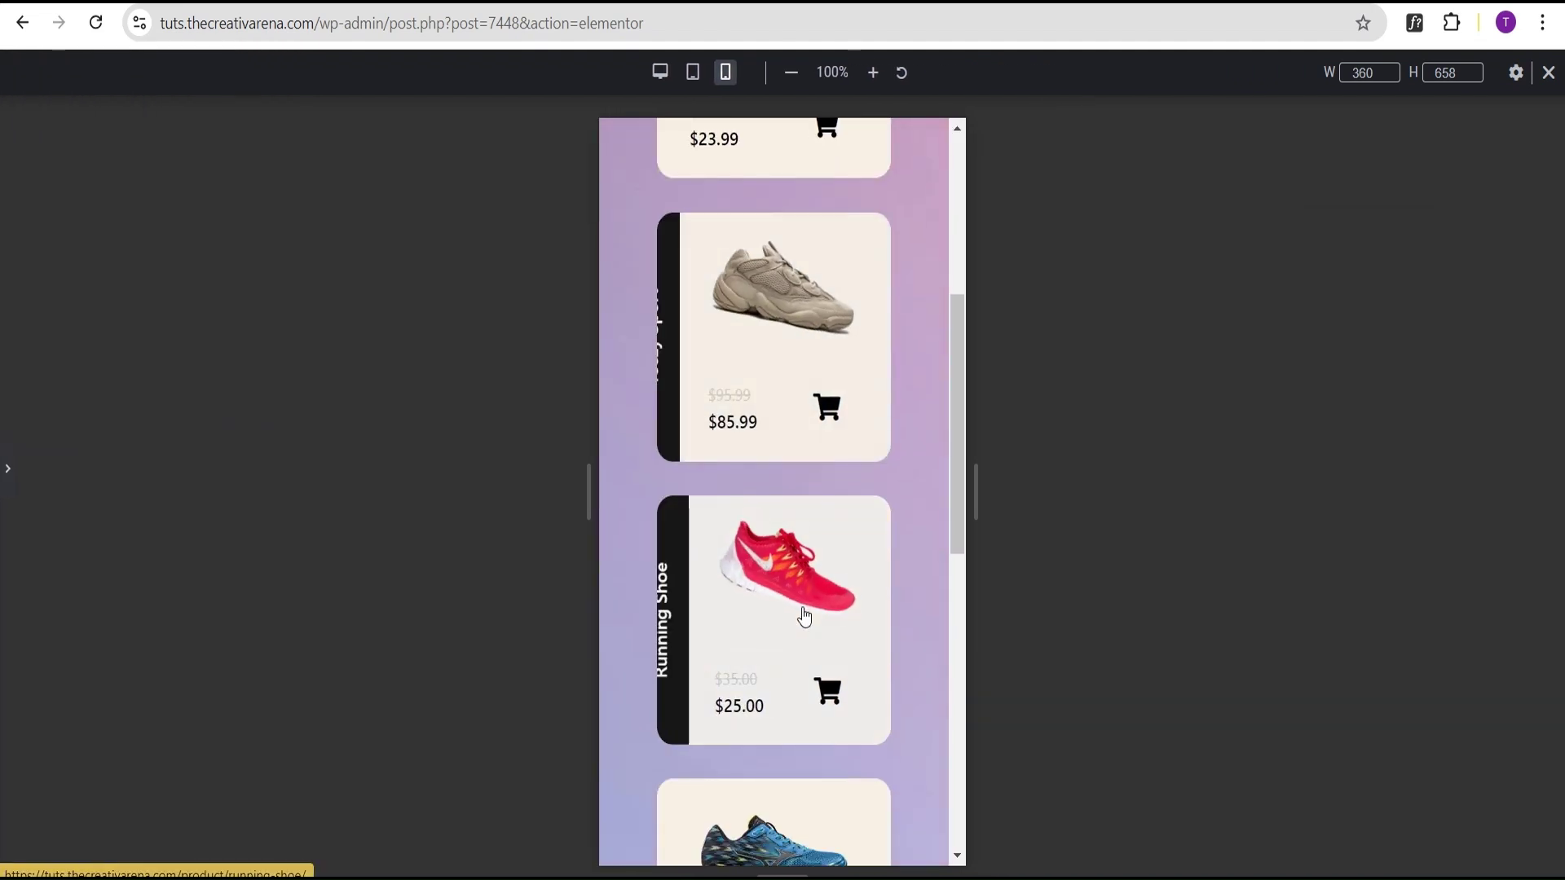
{"action": "scroll", "coordinate": [804, 617], "scroll_direction": "down", "scroll_amount": 3}
{"action": "scroll", "coordinate": [809, 657], "scroll_direction": "down", "scroll_amount": 5}
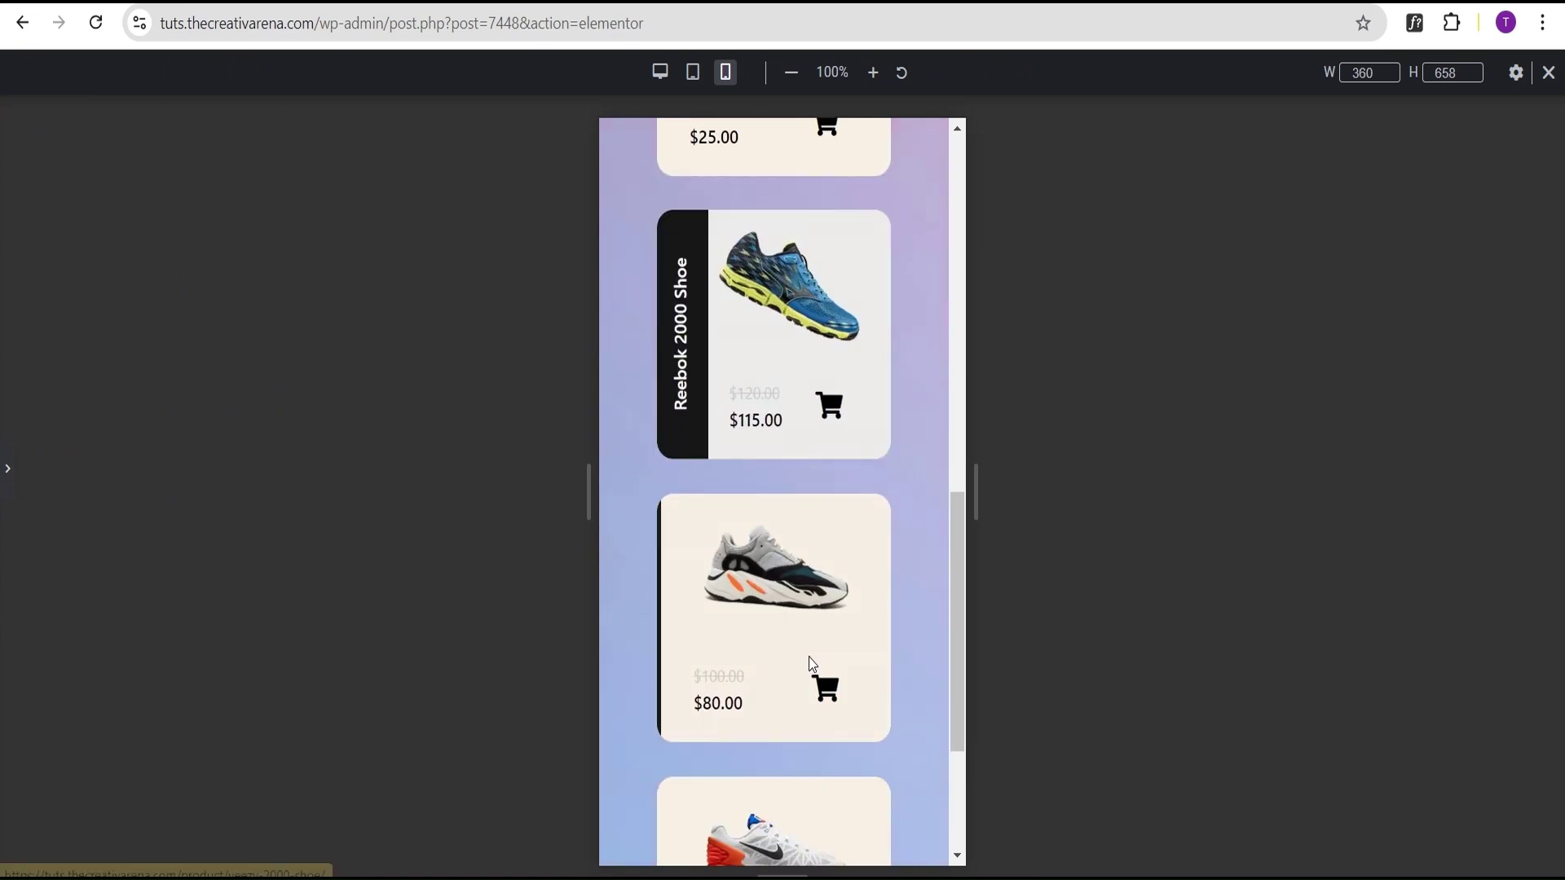
{"action": "scroll", "coordinate": [814, 656], "scroll_direction": "down", "scroll_amount": 2}
{"action": "scroll", "coordinate": [816, 653], "scroll_direction": "up", "scroll_amount": 10}
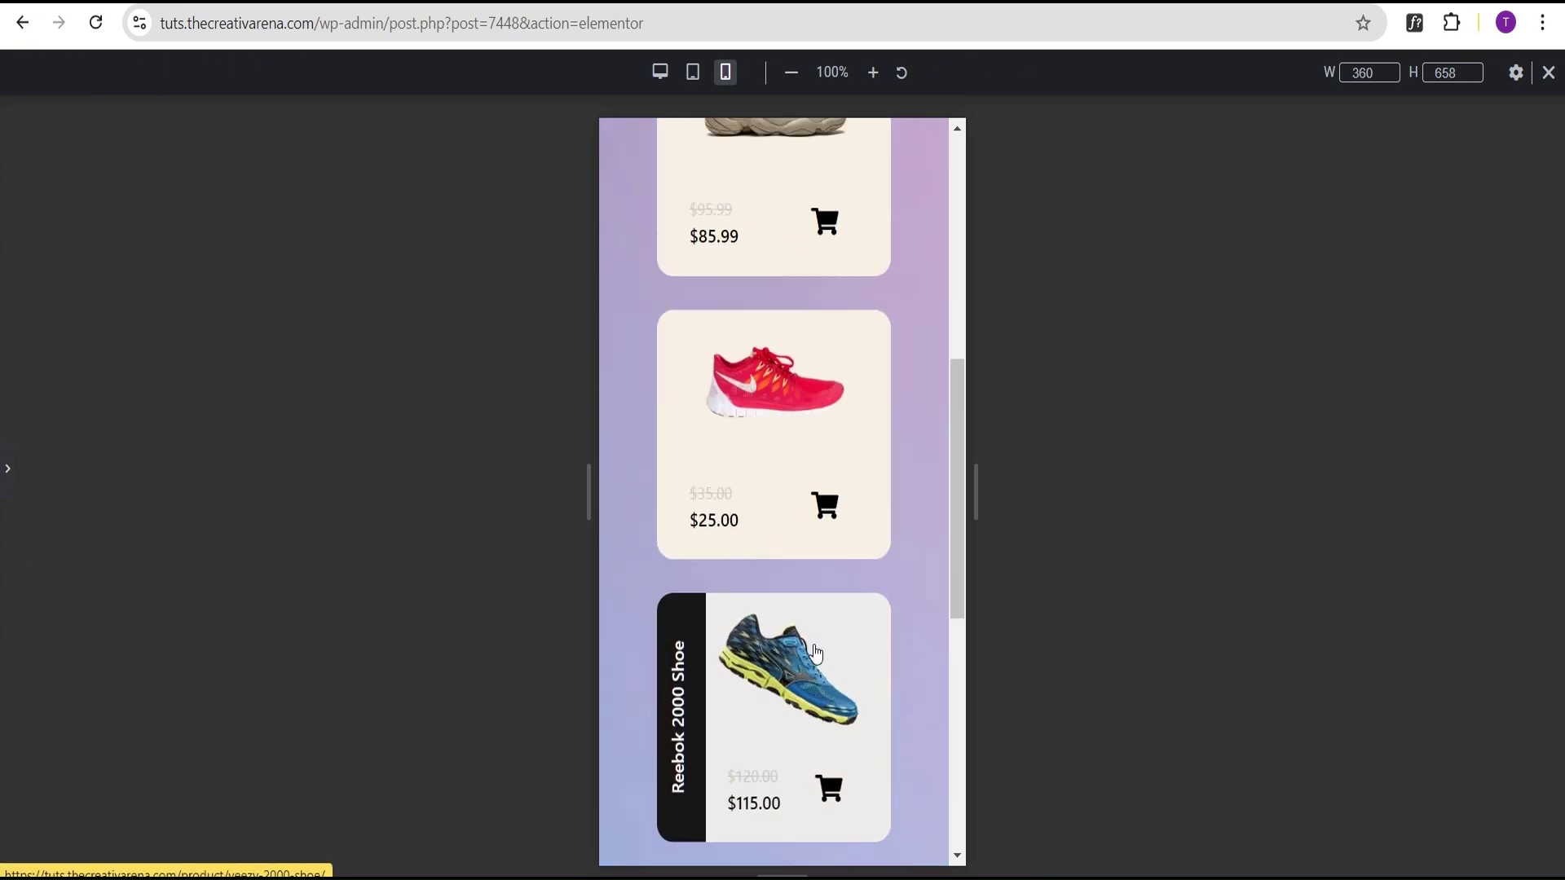
{"action": "scroll", "coordinate": [815, 652], "scroll_direction": "up", "scroll_amount": 4}
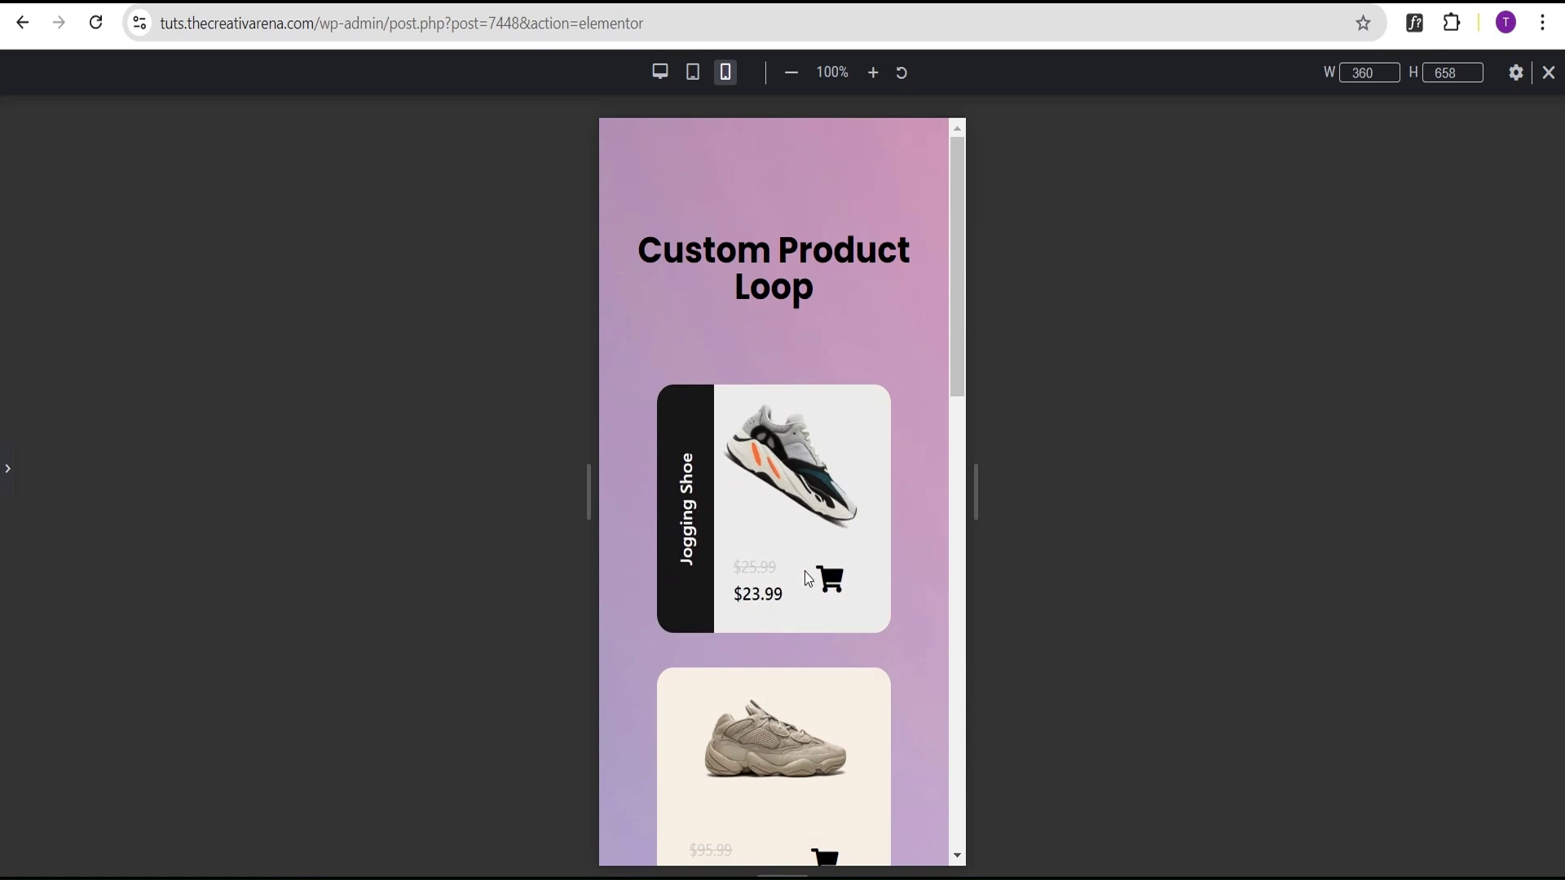
{"action": "left_click", "coordinate": [660, 72]}
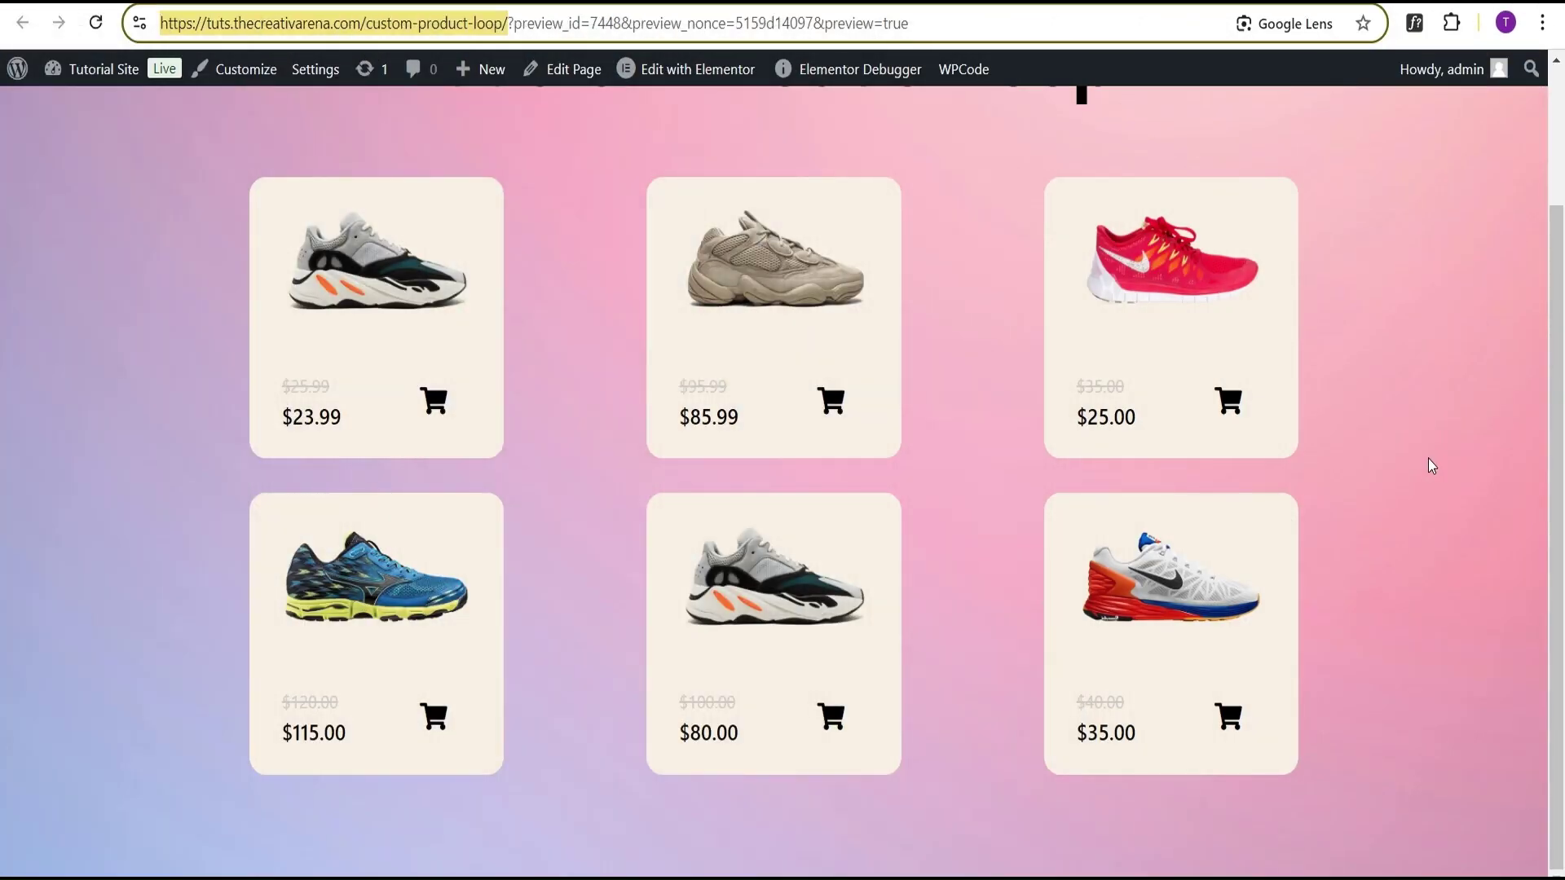
Check hover name labels like Jogging Shoe and Yeezy Shoe on the live three-column grid.
{"action": "scroll", "coordinate": [1181, 529], "scroll_direction": "down", "scroll_amount": 2}
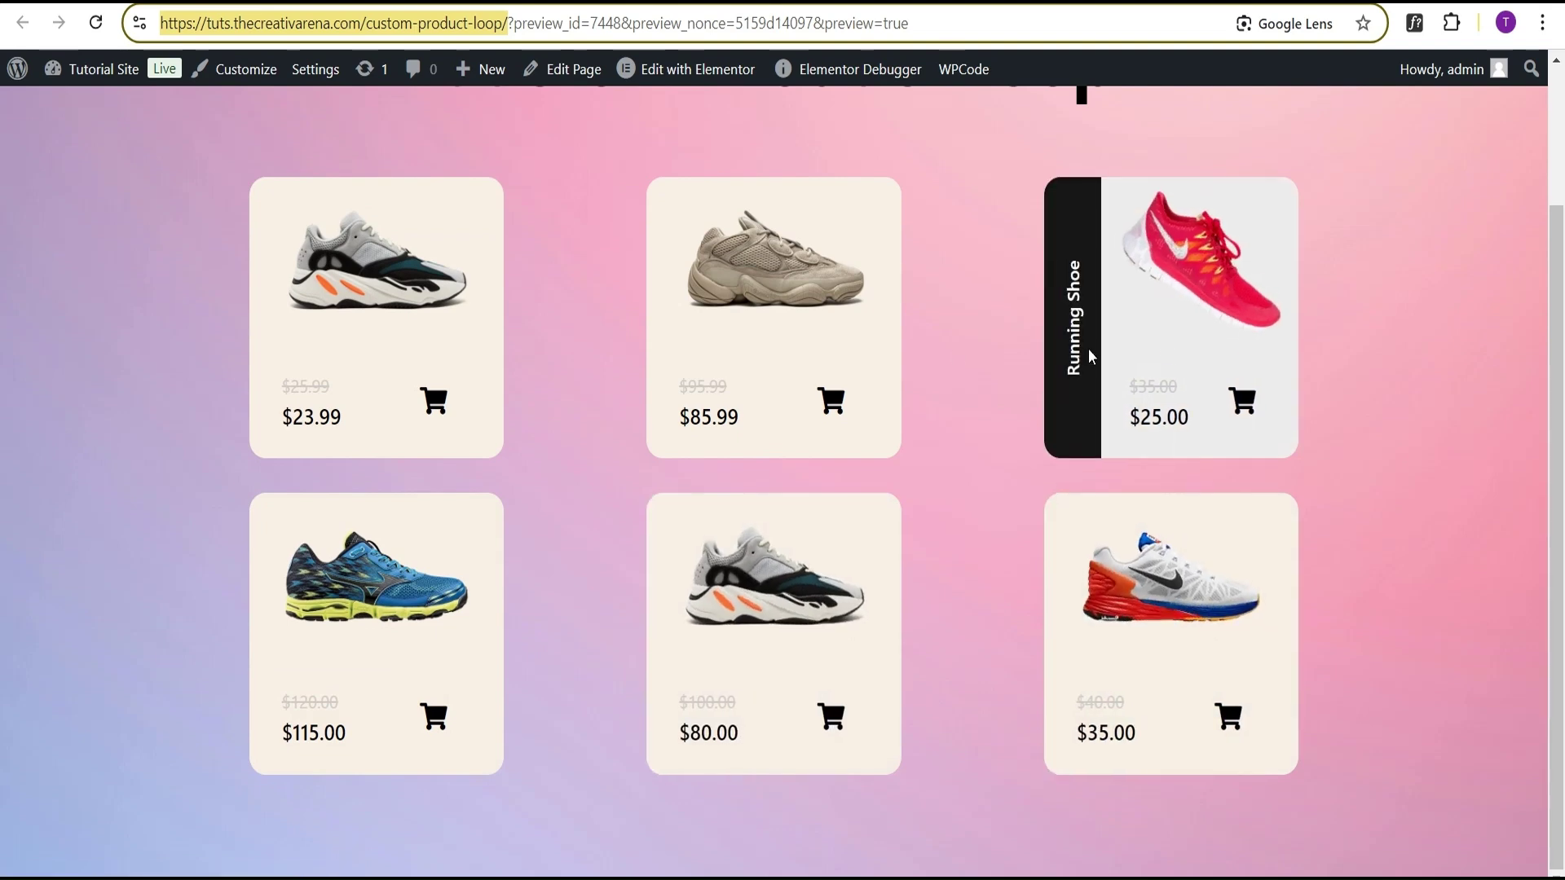
{"action": "scroll", "coordinate": [799, 379], "scroll_direction": "up", "scroll_amount": 1}
{"action": "scroll", "coordinate": [799, 383], "scroll_direction": "down", "scroll_amount": 1}
{"action": "scroll", "coordinate": [799, 383], "scroll_direction": "up", "scroll_amount": 2}
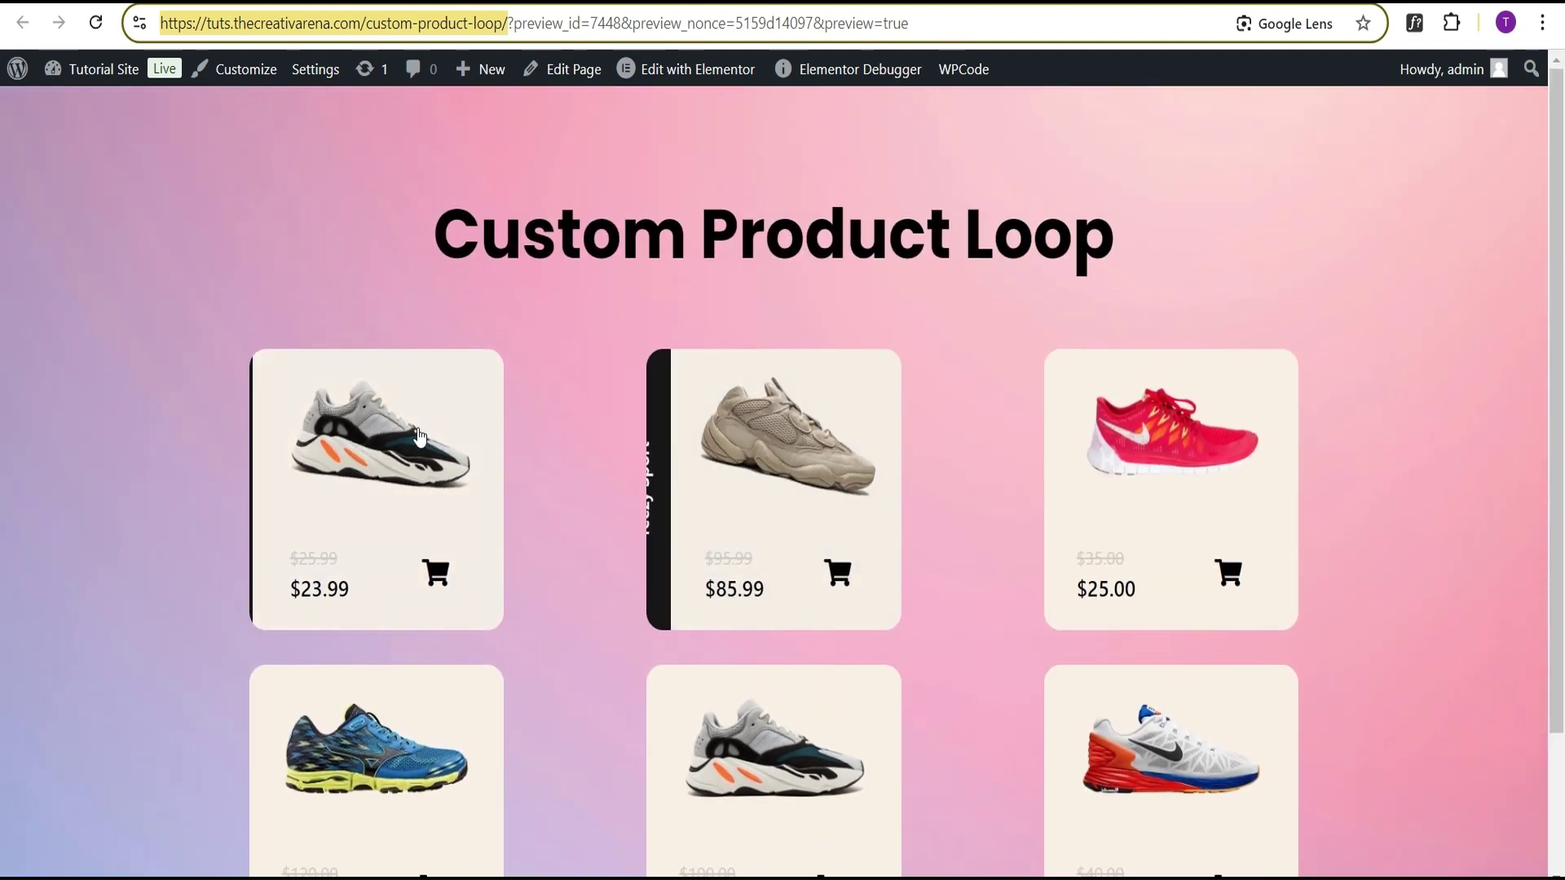